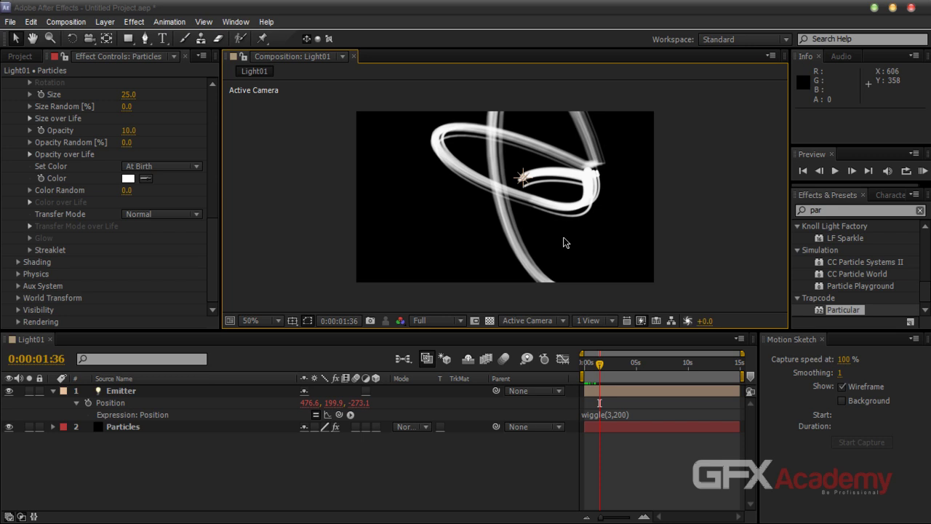
Reveal the complete Opacity over Life graph in the Particles layer's Particular settings, with its preset curves in view
{"action": "key", "text": "period"}
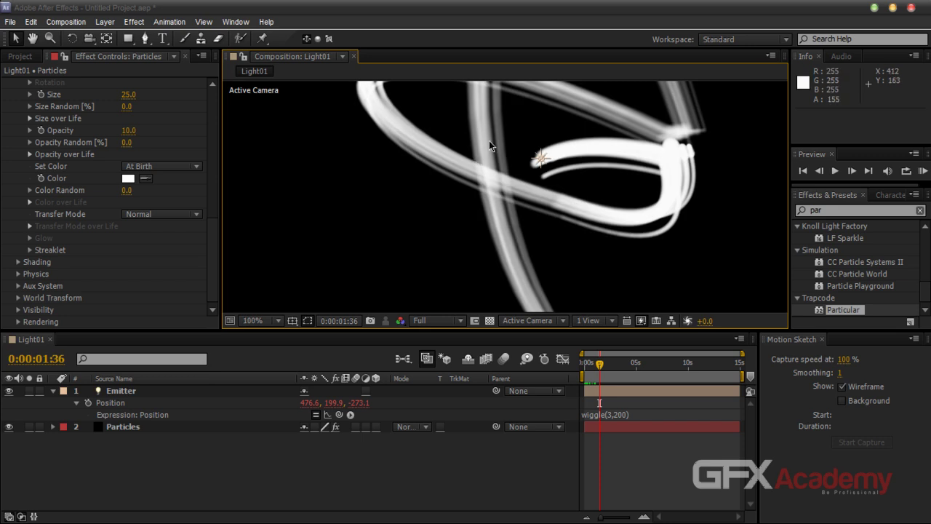
{"action": "left_click_drag", "start_coordinate": [489, 140], "coordinate": [497, 228]}
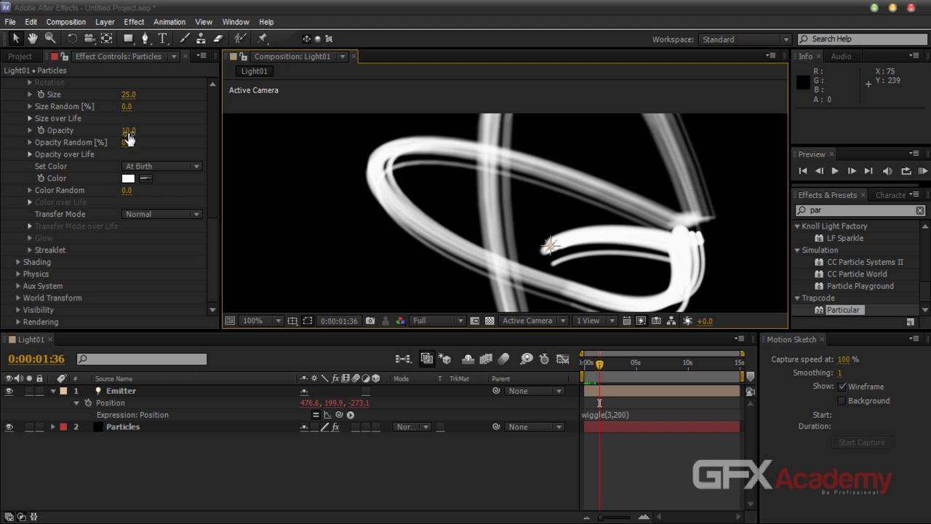
{"action": "scroll", "coordinate": [493, 194], "scroll_direction": "down", "scroll_amount": 2}
{"action": "left_click_drag", "start_coordinate": [568, 251], "coordinate": [554, 201]}
{"action": "left_click_drag", "start_coordinate": [601, 372], "coordinate": [592, 373]}
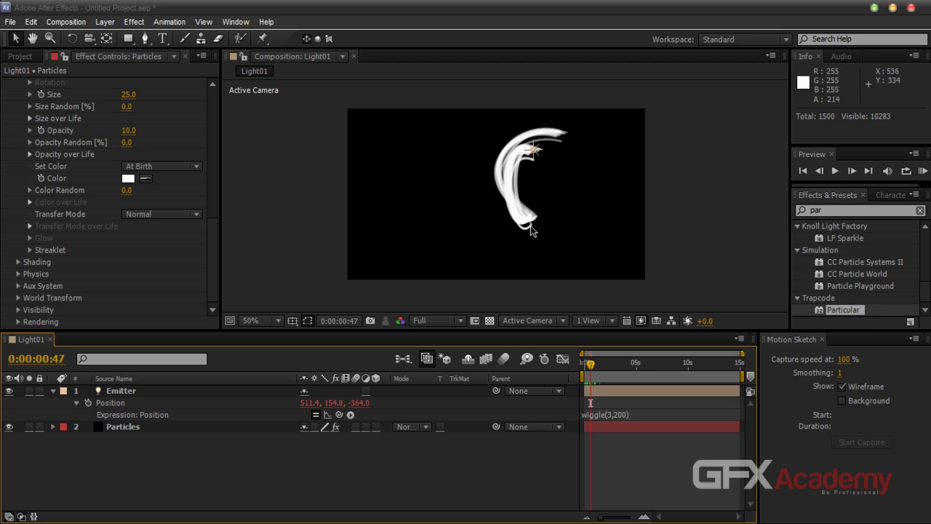
{"action": "left_click", "coordinate": [30, 155]}
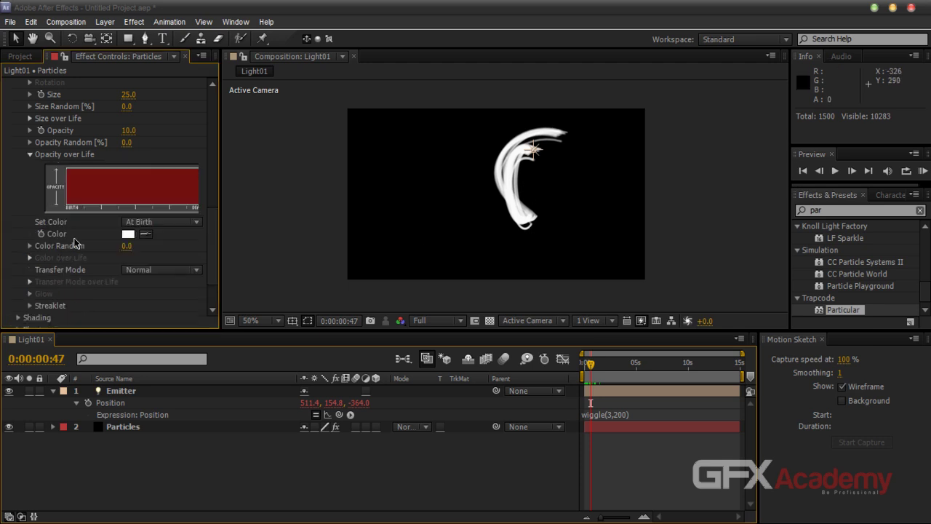
{"action": "left_click_drag", "start_coordinate": [222, 248], "coordinate": [271, 248]}
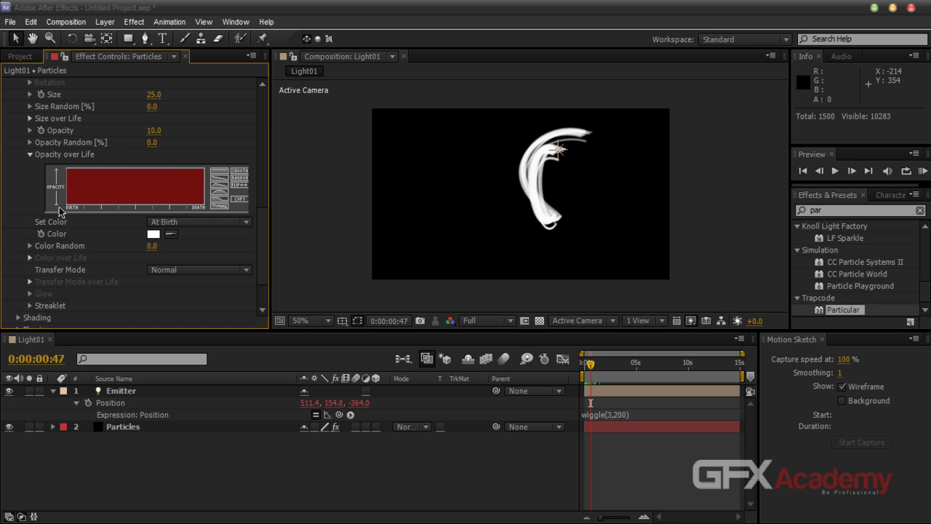
Draw an Opacity over Life curve by hand that rises after birth and falls toward death, and check it at another frame
{"action": "mouse_move", "coordinate": [61, 204]}
{"action": "left_mouse_down"}
{"action": "mouse_move", "coordinate": [82, 176]}
{"action": "mouse_move", "coordinate": [109, 166]}
{"action": "left_mouse_up"}
{"action": "mouse_move", "coordinate": [170, 172]}
{"action": "left_mouse_down"}
{"action": "mouse_move", "coordinate": [193, 183]}
{"action": "mouse_move", "coordinate": [211, 211]}
{"action": "left_mouse_up"}
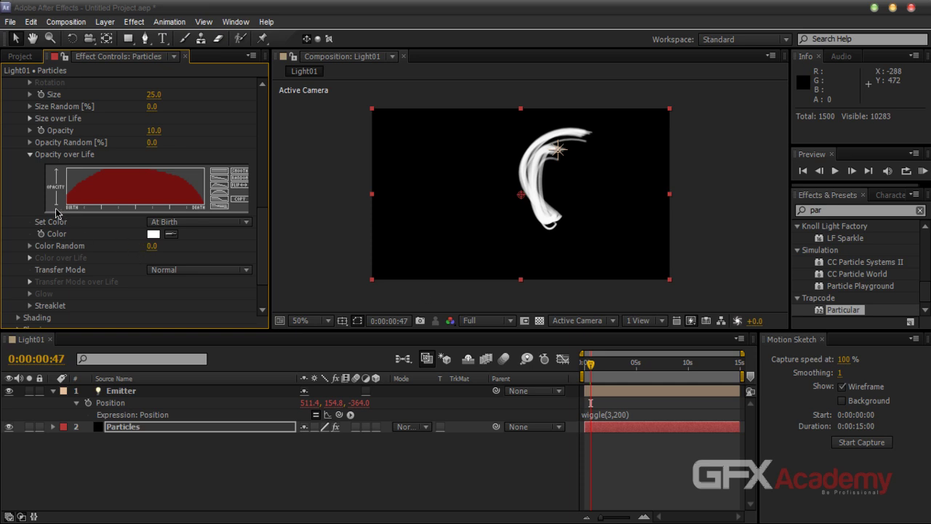
{"action": "mouse_move", "coordinate": [79, 190]}
{"action": "left_mouse_down"}
{"action": "mouse_move", "coordinate": [152, 163]}
{"action": "mouse_move", "coordinate": [213, 166]}
{"action": "mouse_move", "coordinate": [165, 167]}
{"action": "mouse_move", "coordinate": [190, 171]}
{"action": "mouse_move", "coordinate": [204, 194]}
{"action": "left_mouse_up"}
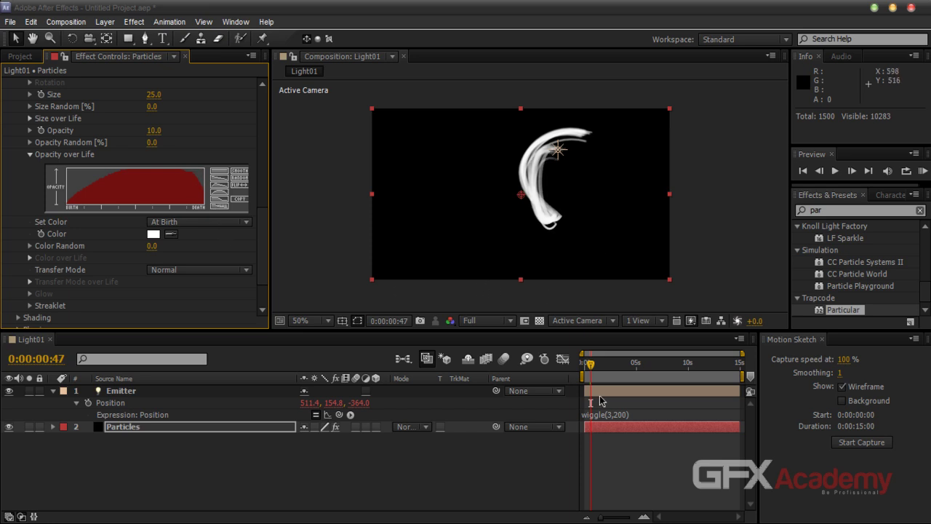
{"action": "left_click", "coordinate": [592, 364]}
{"action": "left_click_drag", "start_coordinate": [592, 366], "coordinate": [597, 367]}
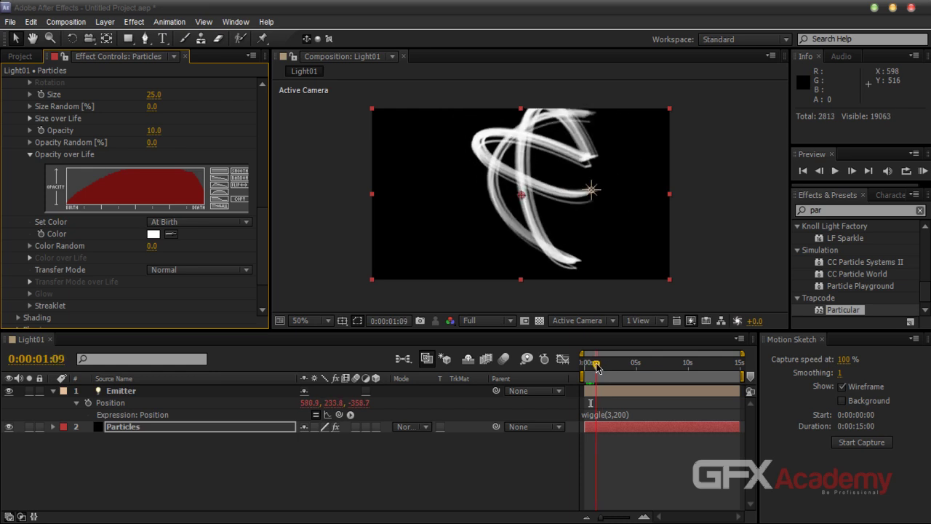
Apply the trapezoid preset, fading in at birth and out at death, to Opacity over Life and check another frame
{"action": "left_click", "coordinate": [220, 198]}
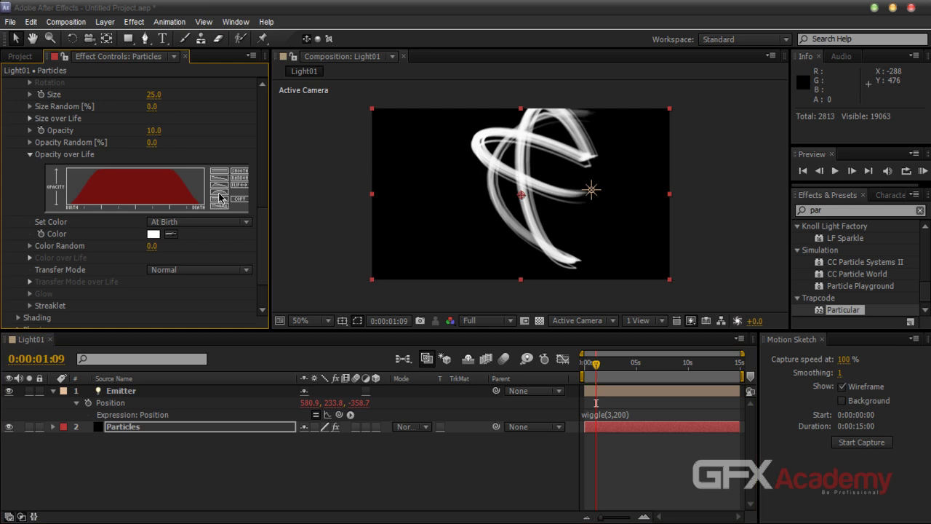
{"action": "left_click", "coordinate": [582, 468]}
{"action": "mouse_move", "coordinate": [597, 372]}
{"action": "left_mouse_down"}
{"action": "mouse_move", "coordinate": [582, 373]}
{"action": "mouse_move", "coordinate": [603, 369]}
{"action": "left_mouse_up"}
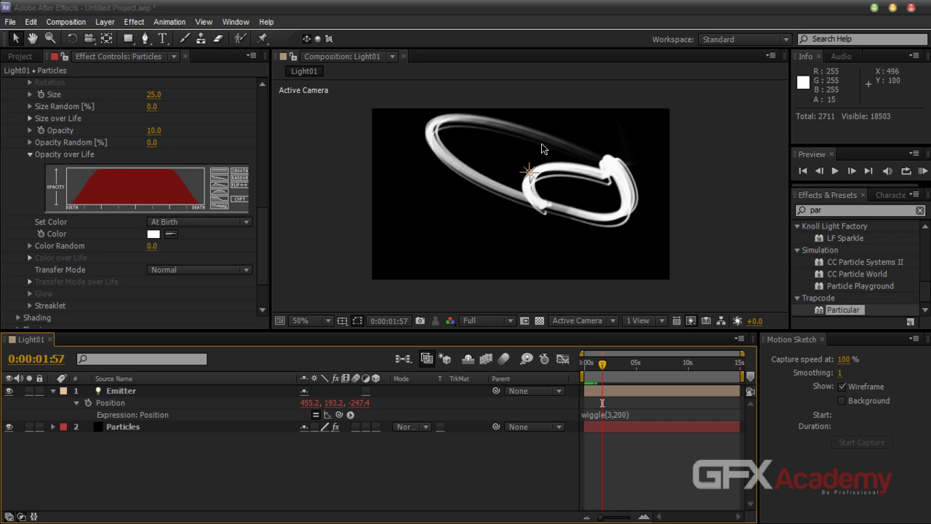
Expand Size over Life and apply the trapezoid preset that grows at birth and shrinks at death
{"action": "left_click", "coordinate": [30, 118]}
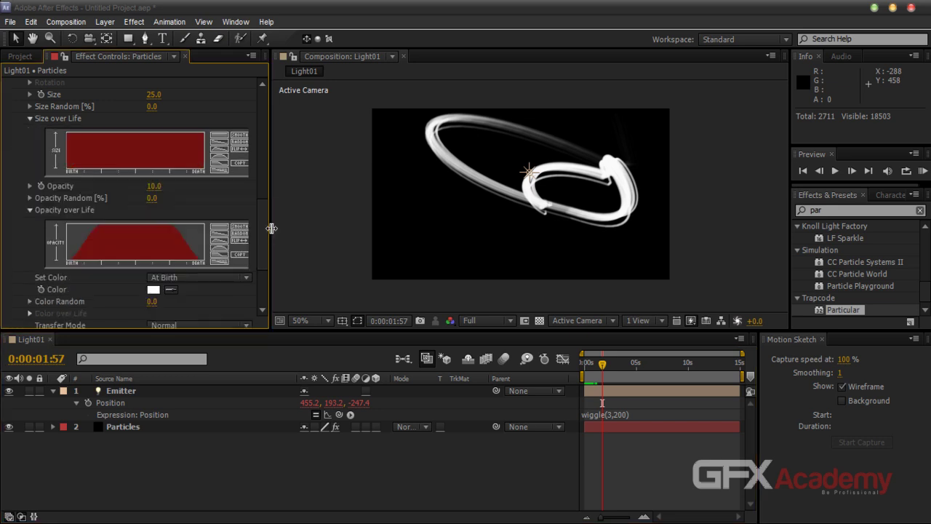
{"action": "left_click_drag", "start_coordinate": [271, 231], "coordinate": [299, 233]}
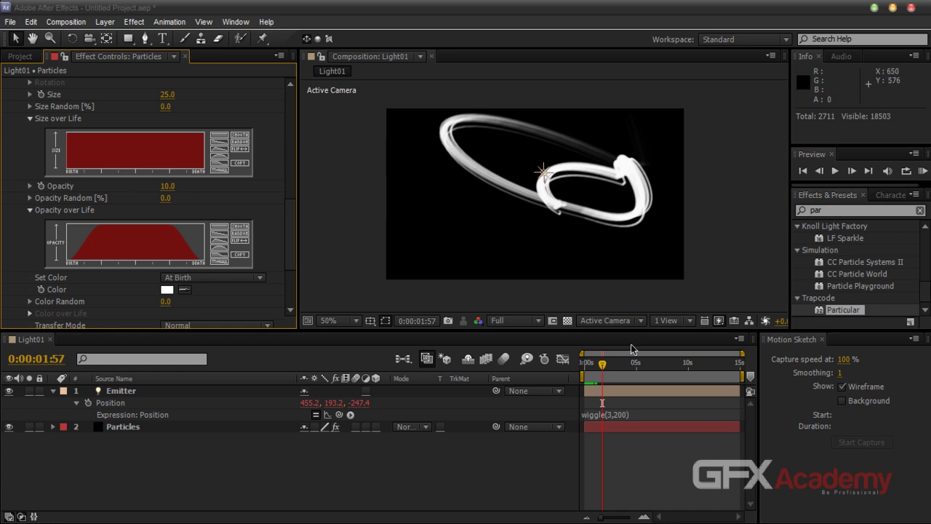
{"action": "left_click_drag", "start_coordinate": [603, 369], "coordinate": [587, 370]}
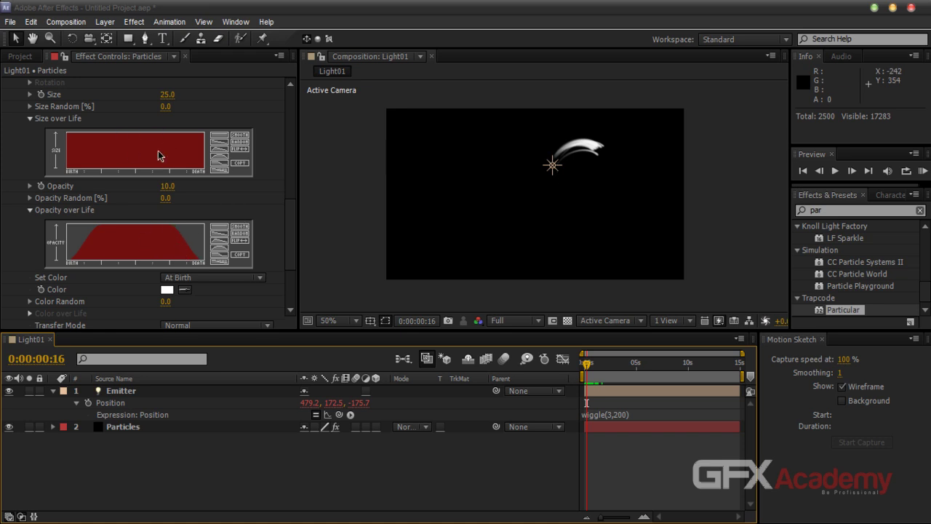
{"action": "left_click", "coordinate": [218, 160]}
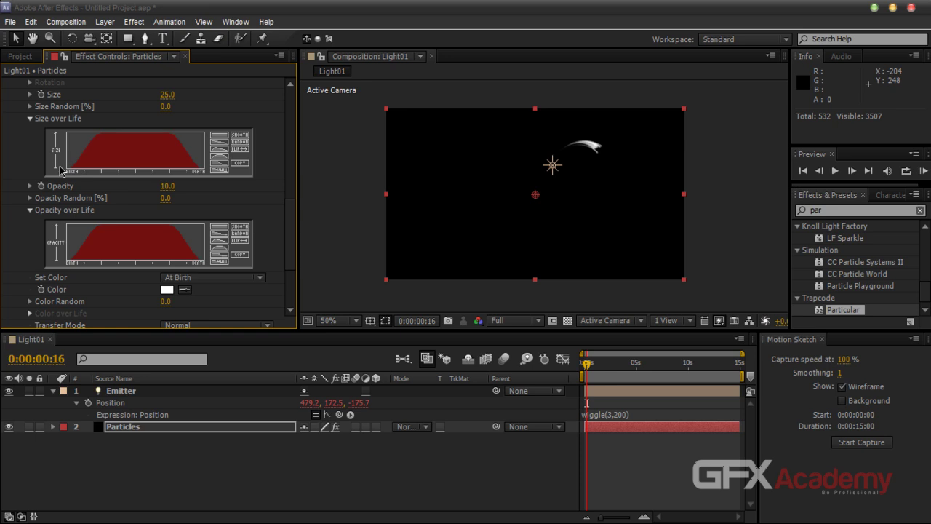
Raise the birth end of the Size over Life curve to full size and check the streak at other frames
{"action": "left_click_drag", "start_coordinate": [62, 130], "coordinate": [93, 129]}
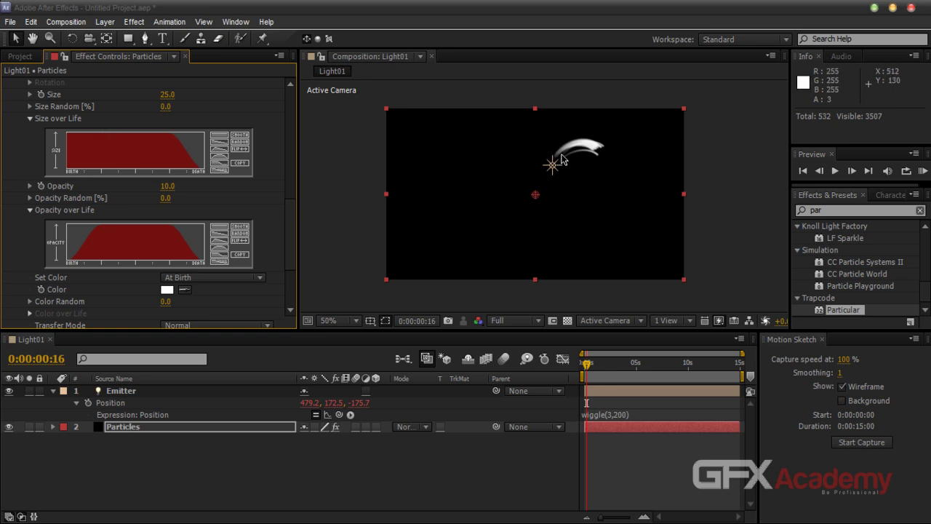
{"action": "left_click_drag", "start_coordinate": [588, 367], "coordinate": [605, 370]}
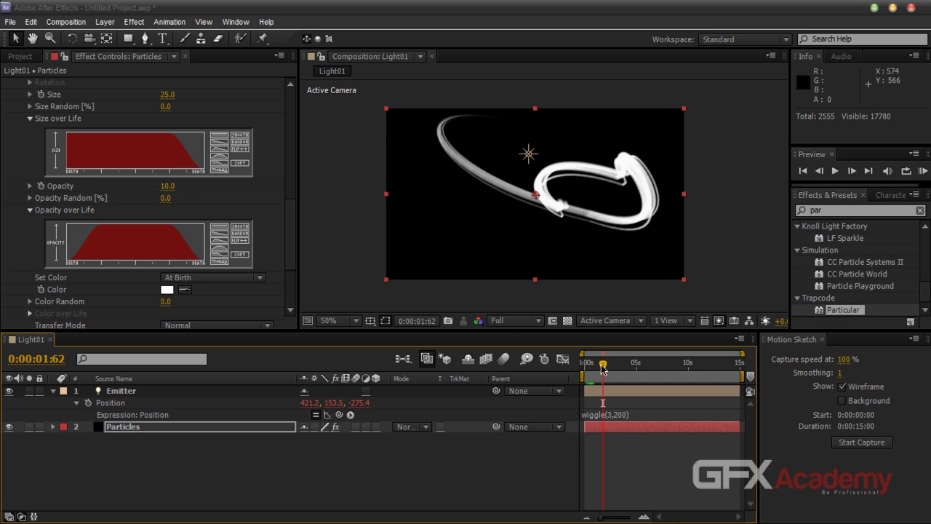
{"action": "left_click_drag", "start_coordinate": [602, 368], "coordinate": [596, 370]}
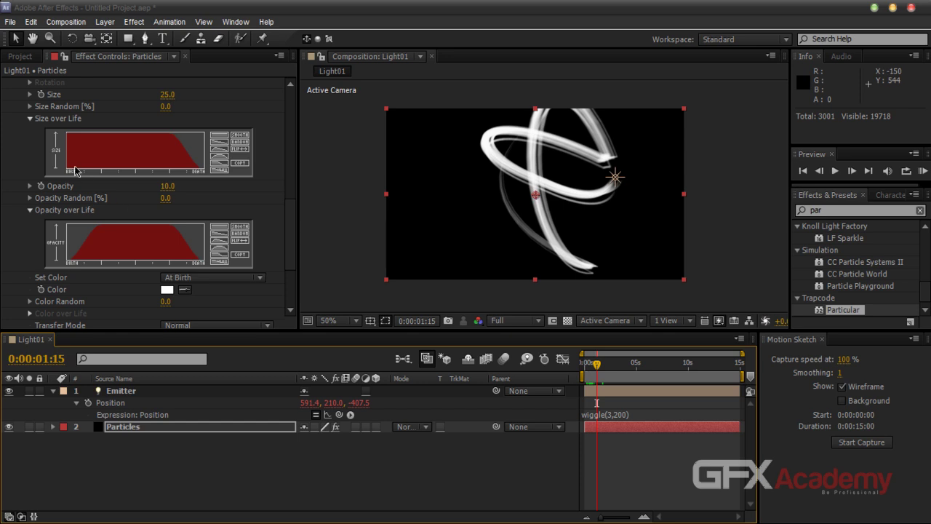
Redraw the birth side of the Size over Life curve as a gradual rise and preview the animation from the first frame
{"action": "left_click", "coordinate": [114, 122]}
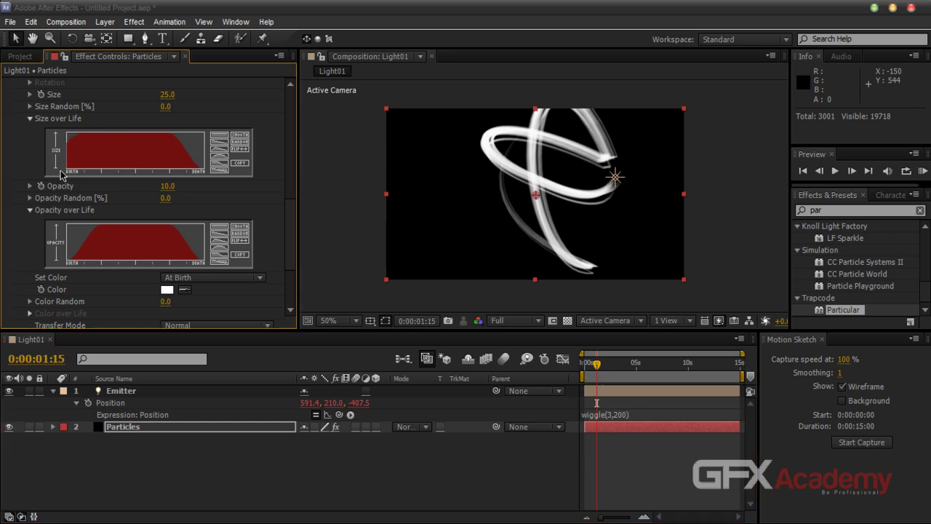
{"action": "left_click_drag", "start_coordinate": [61, 175], "coordinate": [121, 128]}
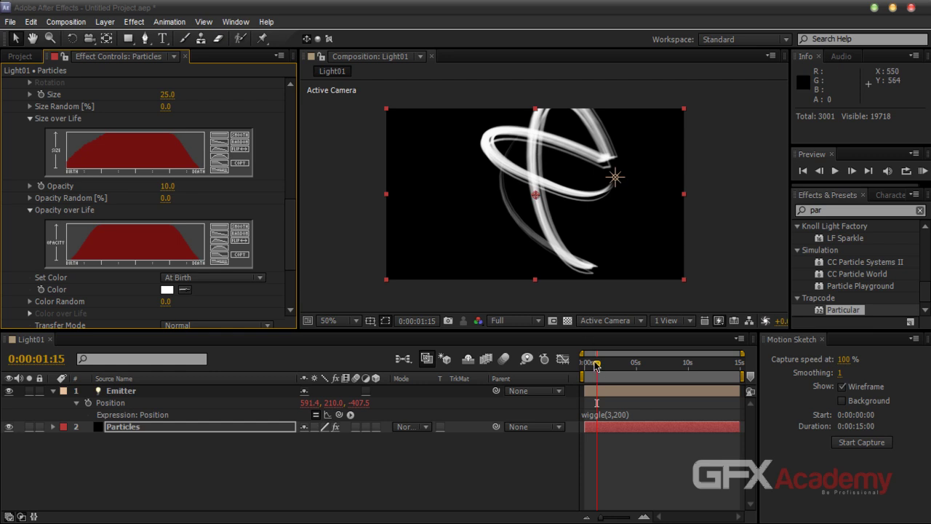
{"action": "left_click_drag", "start_coordinate": [596, 366], "coordinate": [566, 368]}
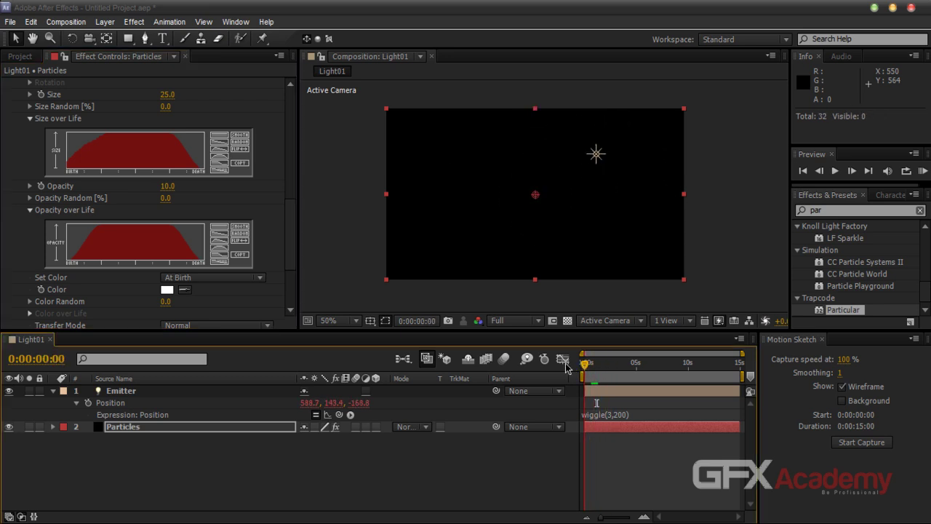
{"action": "key", "text": "KP_0"}
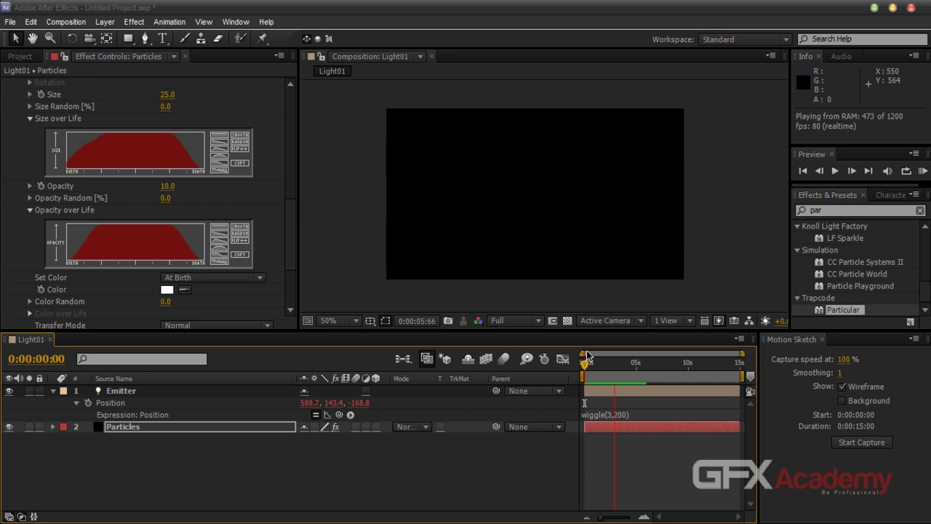
{"action": "key", "text": "space"}
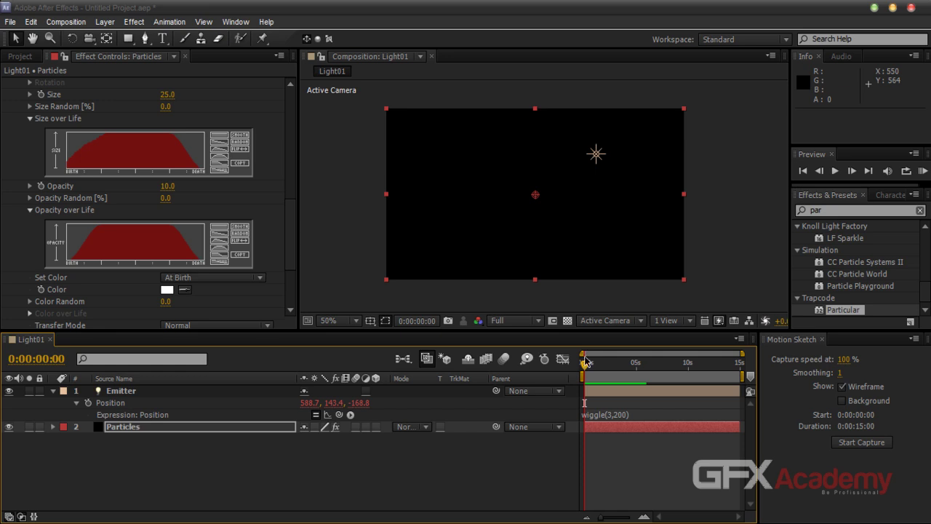
Expand the Physics group of the particle effect and its Air options
{"action": "left_click_drag", "start_coordinate": [291, 223], "coordinate": [288, 279]}
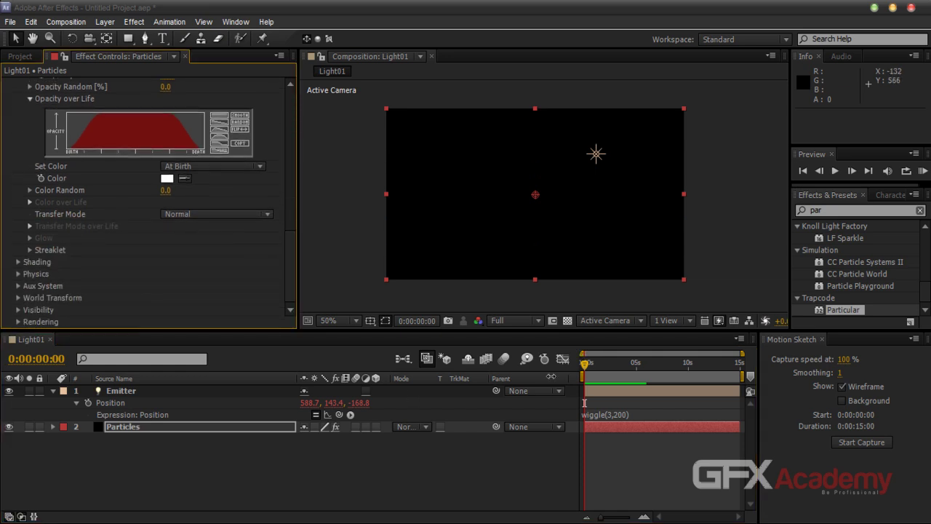
{"action": "left_click_drag", "start_coordinate": [585, 365], "coordinate": [596, 369]}
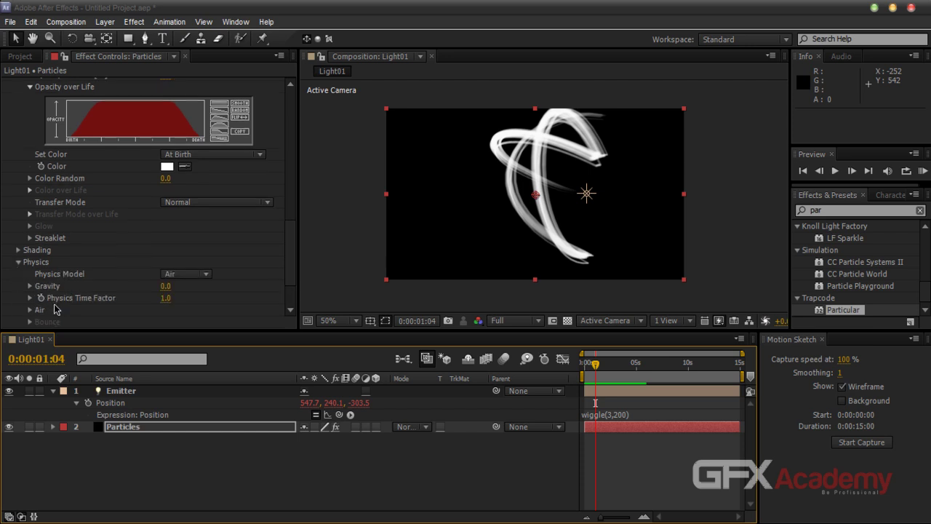
{"action": "left_click", "coordinate": [18, 274]}
{"action": "left_click_drag", "start_coordinate": [287, 271], "coordinate": [284, 296]}
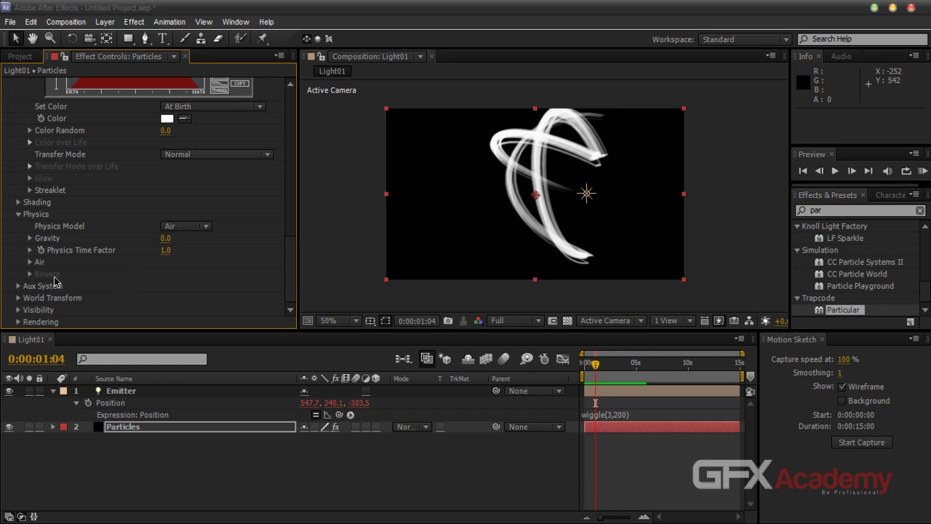
{"action": "left_click", "coordinate": [30, 263]}
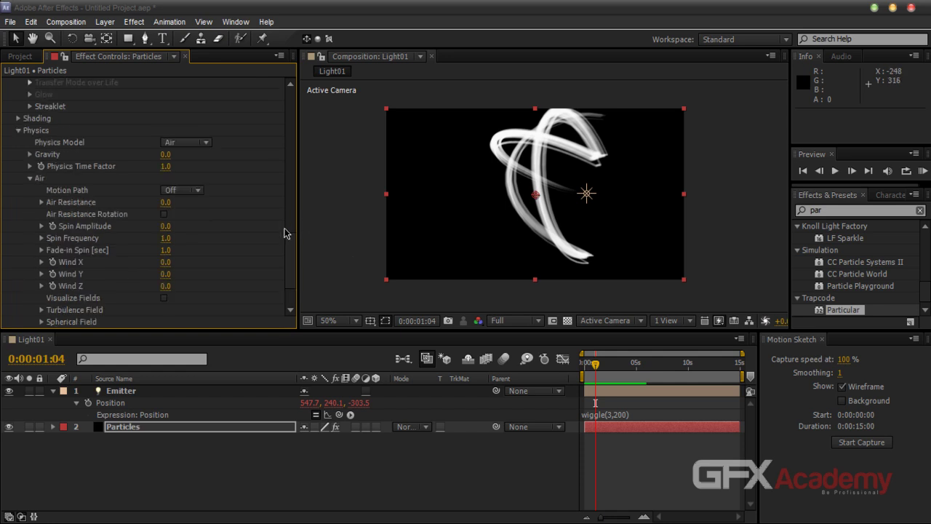
{"action": "left_click_drag", "start_coordinate": [289, 256], "coordinate": [288, 266]}
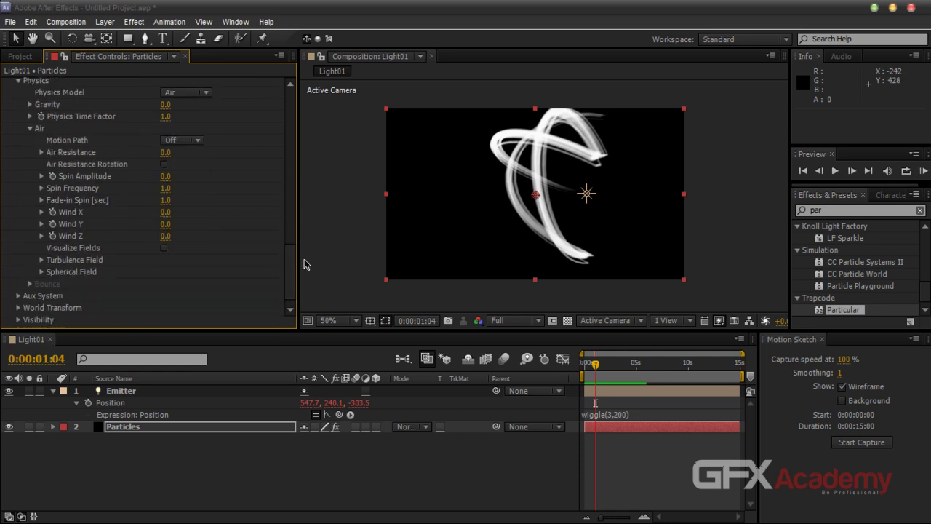
Play a RAM preview of the light streak from the first frame
{"action": "left_click_drag", "start_coordinate": [604, 366], "coordinate": [583, 367]}
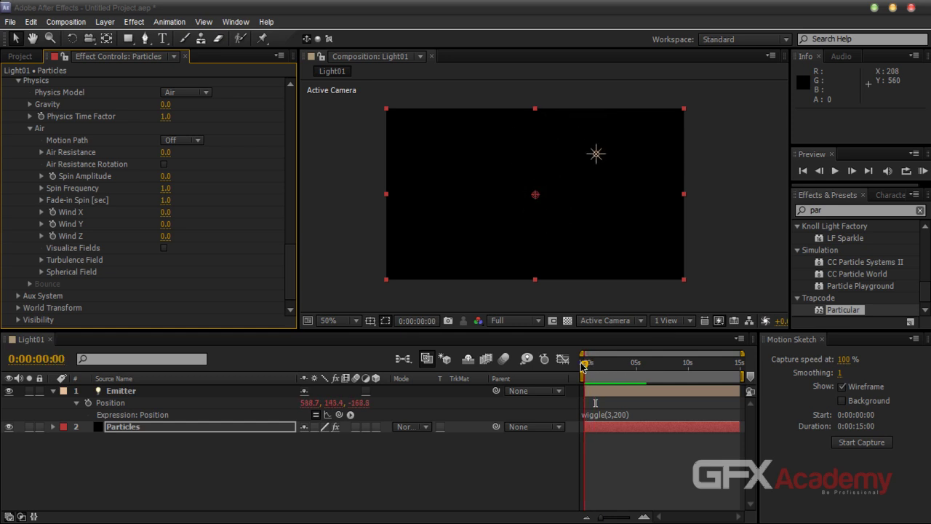
{"action": "key", "text": "KP_0"}
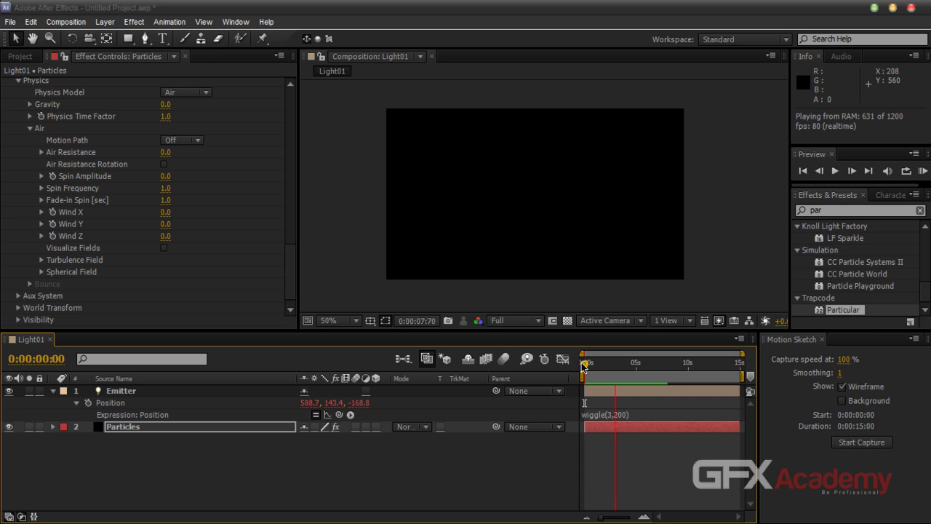
{"action": "left_click", "coordinate": [583, 366]}
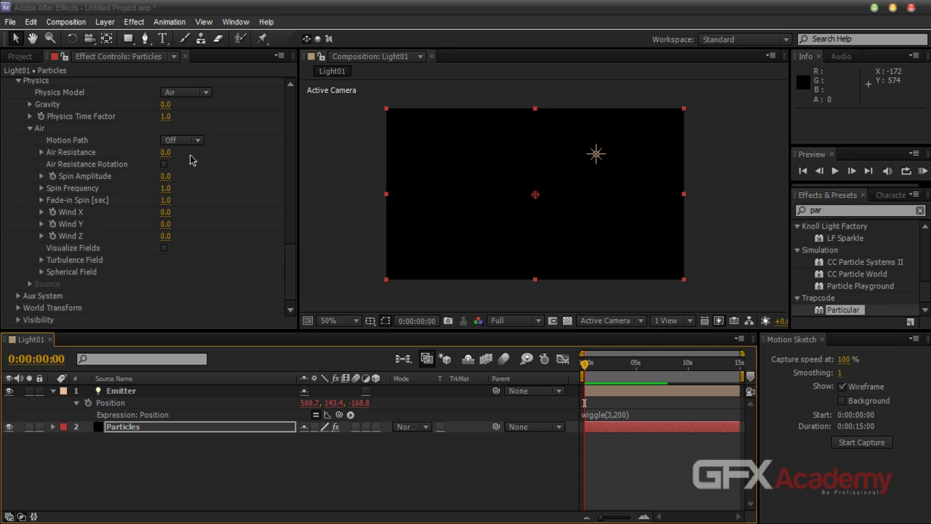
Set the particles' Air Resistance to 1 and preview the streak animation
{"action": "left_click", "coordinate": [166, 152]}
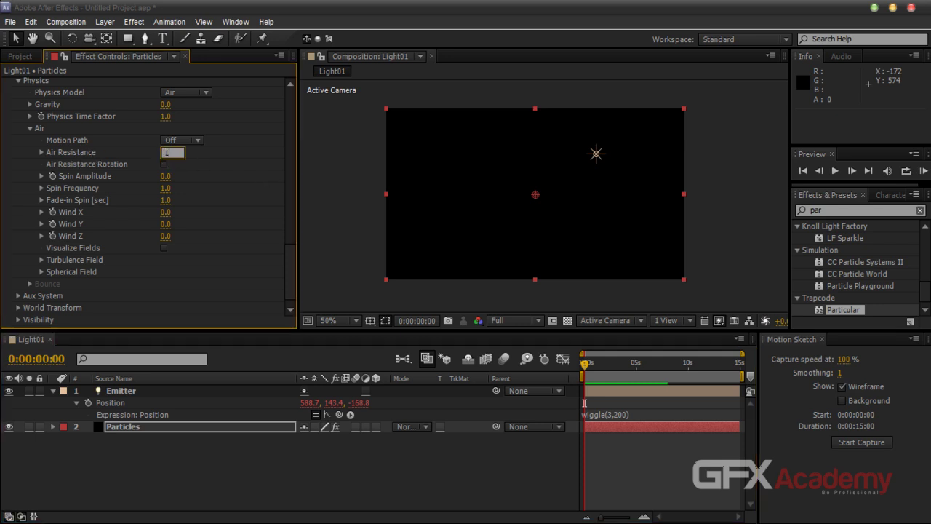
{"action": "key", "text": "Return"}
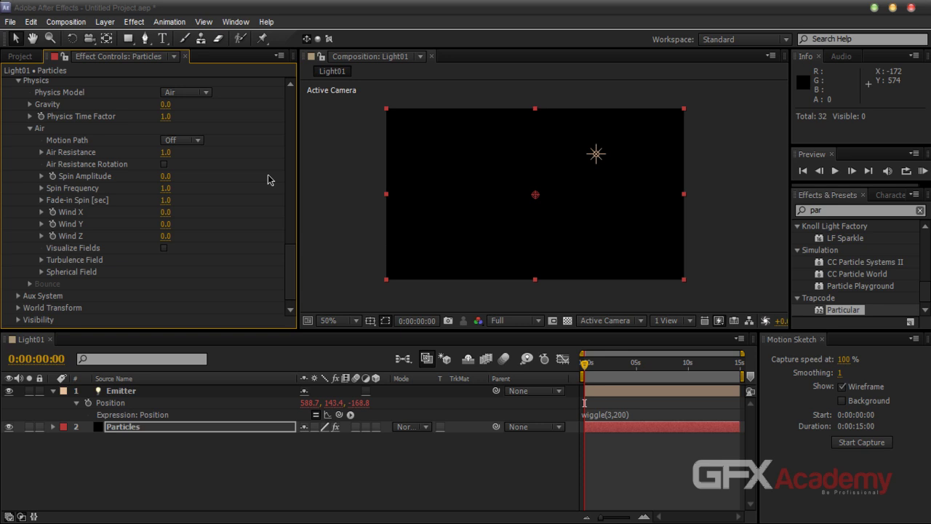
{"action": "key", "text": "KP_0"}
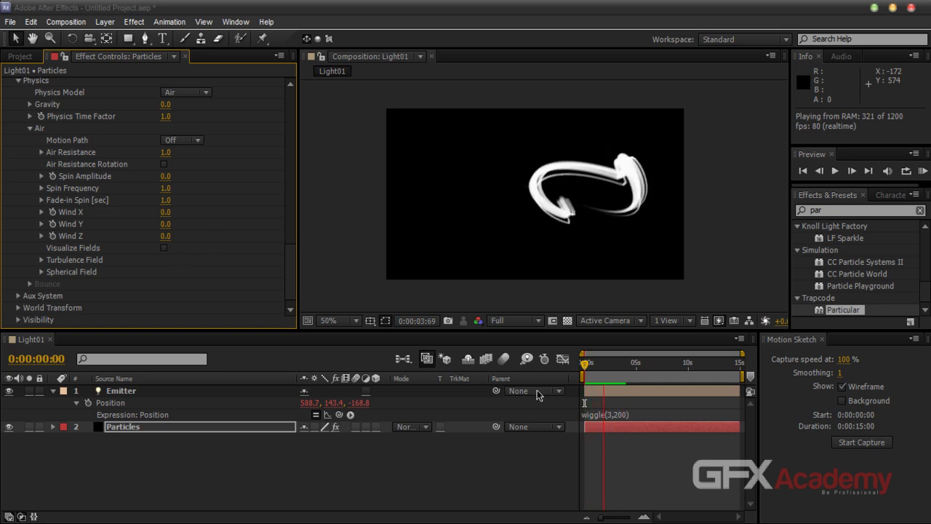
{"action": "left_click", "coordinate": [606, 430]}
{"action": "key", "text": "space"}
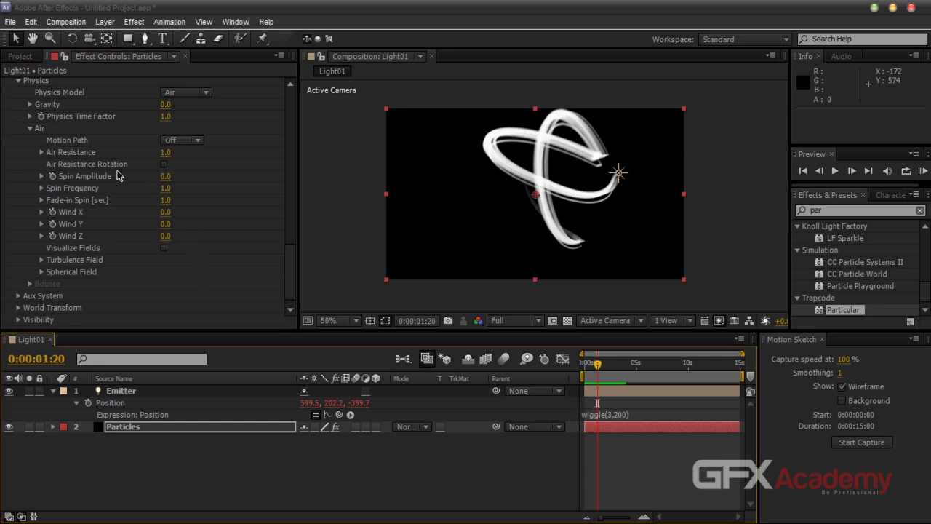
{"action": "left_click", "coordinate": [164, 165]}
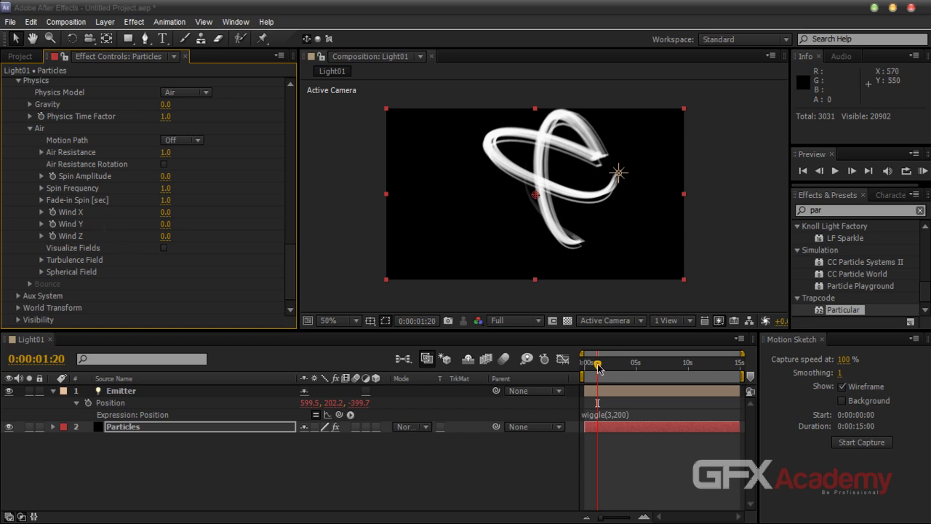
Set the particles' air Wind Y to 26 and Wind X to -16, judging the streak at 0:00:01:25
{"action": "mouse_move", "coordinate": [597, 367]}
{"action": "left_mouse_down"}
{"action": "mouse_move", "coordinate": [586, 367]}
{"action": "mouse_move", "coordinate": [611, 368]}
{"action": "mouse_move", "coordinate": [600, 369]}
{"action": "left_mouse_up"}
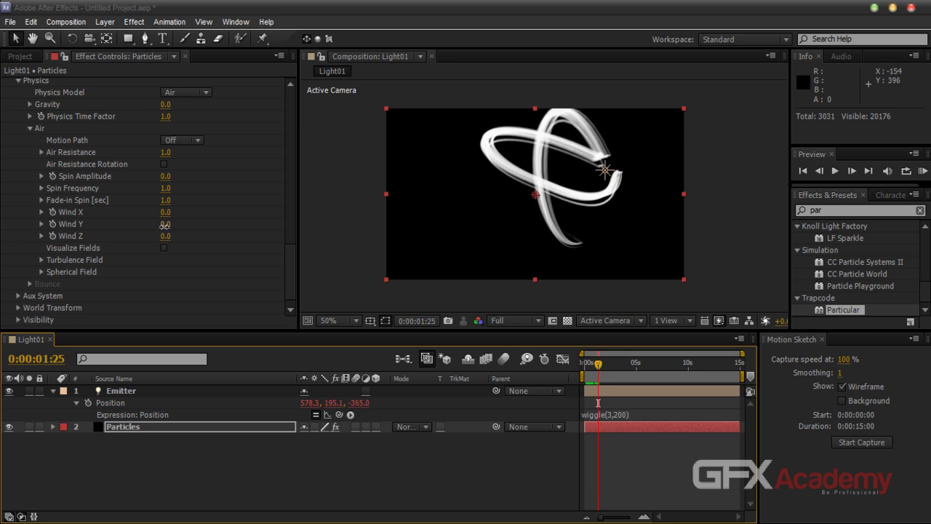
{"action": "left_click_drag", "start_coordinate": [173, 230], "coordinate": [183, 230]}
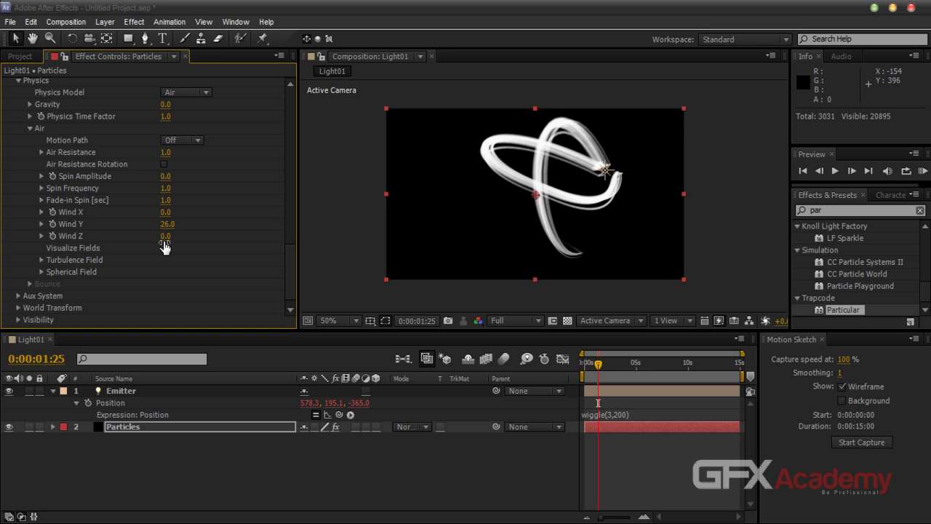
{"action": "mouse_move", "coordinate": [166, 212]}
{"action": "left_mouse_down"}
{"action": "mouse_move", "coordinate": [173, 212]}
{"action": "mouse_move", "coordinate": [157, 215]}
{"action": "left_mouse_up"}
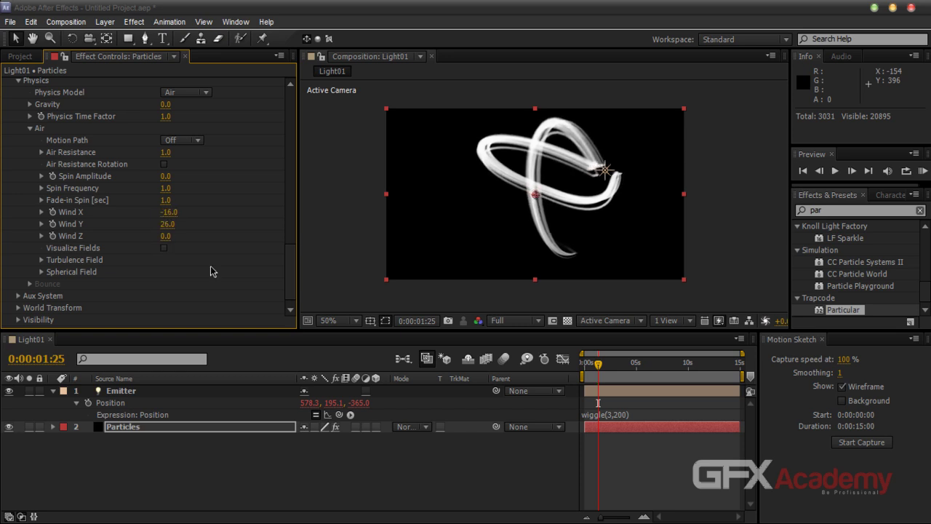
Play a RAM preview of the wind-blown streak from the first frame and stop it
{"action": "left_click_drag", "start_coordinate": [598, 363], "coordinate": [565, 370]}
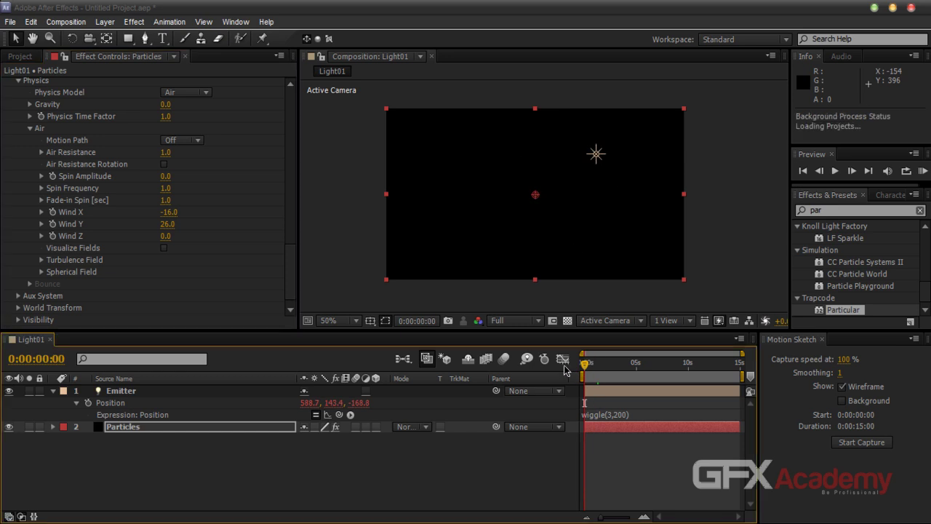
{"action": "key", "text": "KP_0"}
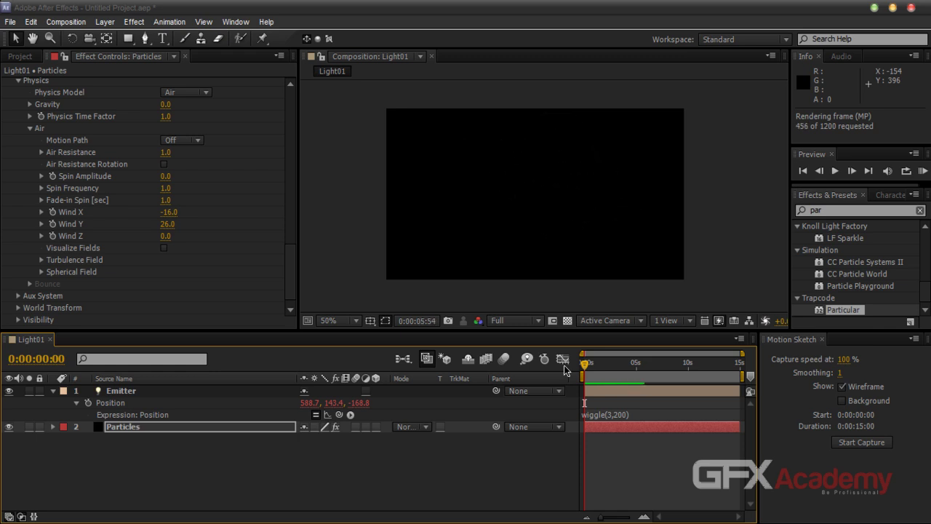
{"action": "left_click", "coordinate": [503, 462]}
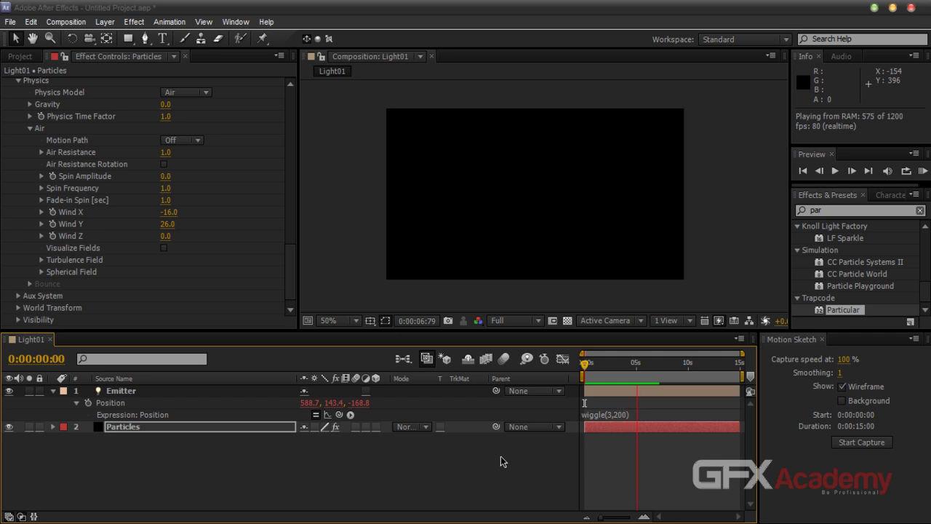
{"action": "key", "text": "space"}
{"action": "left_click", "coordinate": [366, 483]}
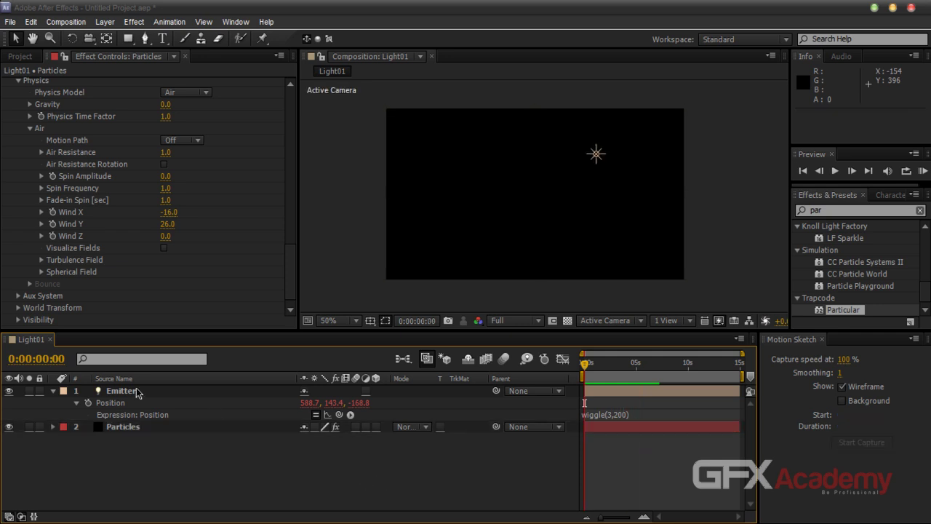
Collapse the Emitter layer's properties in the timeline
{"action": "left_click", "coordinate": [52, 390]}
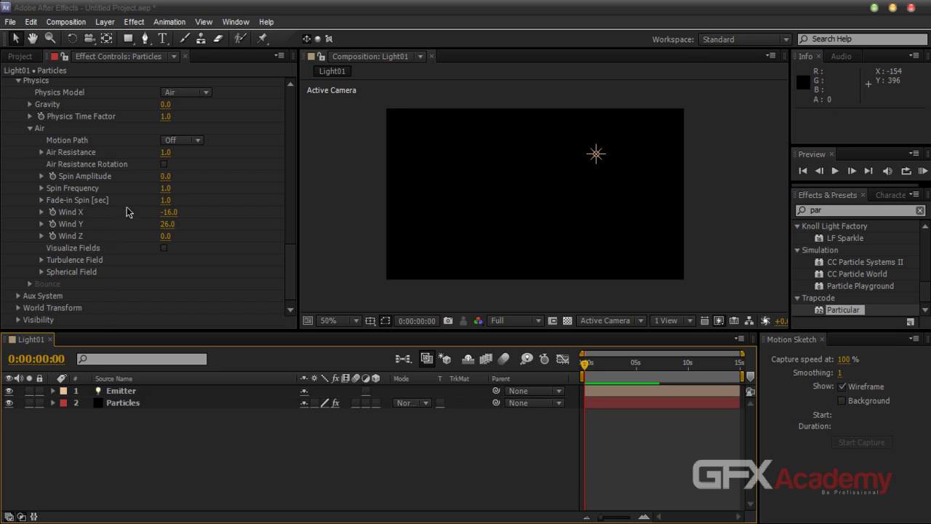
{"action": "scroll", "coordinate": [137, 207], "scroll_direction": "up", "scroll_amount": 2}
{"action": "scroll", "coordinate": [137, 207], "scroll_direction": "down", "scroll_amount": 3}
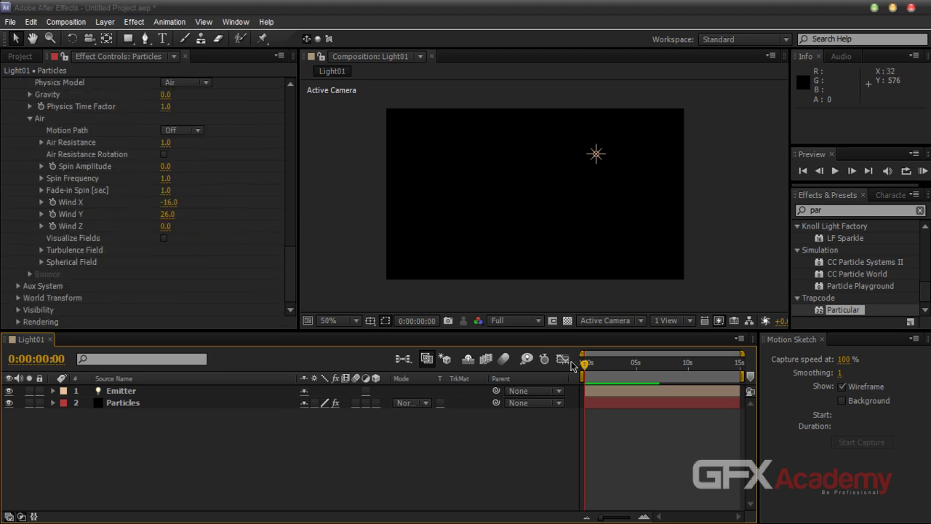
Expand the Turbulence Field options and set Affect Position to 70, viewing the streak at 0:00:01:20
{"action": "left_click_drag", "start_coordinate": [584, 365], "coordinate": [599, 366]}
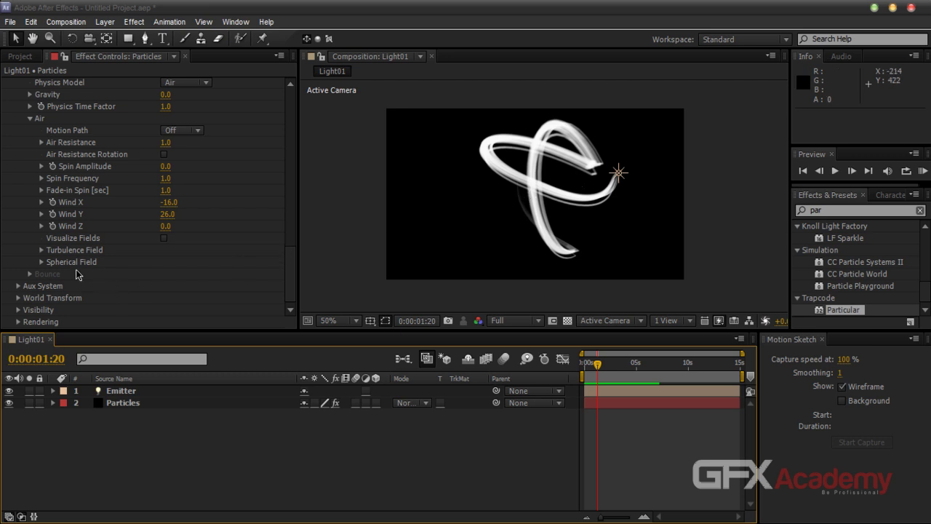
{"action": "left_click", "coordinate": [41, 249]}
{"action": "scroll", "coordinate": [88, 269], "scroll_direction": "down", "scroll_amount": 3}
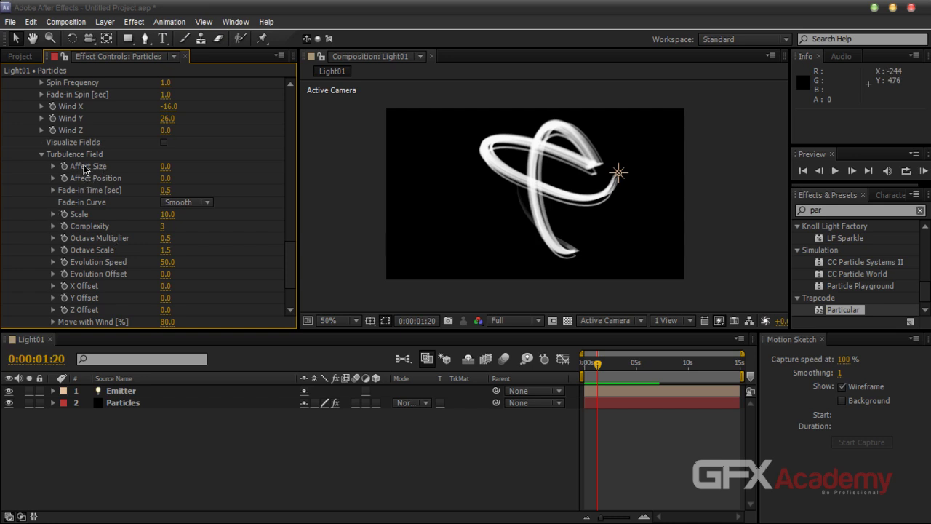
{"action": "key", "text": "period"}
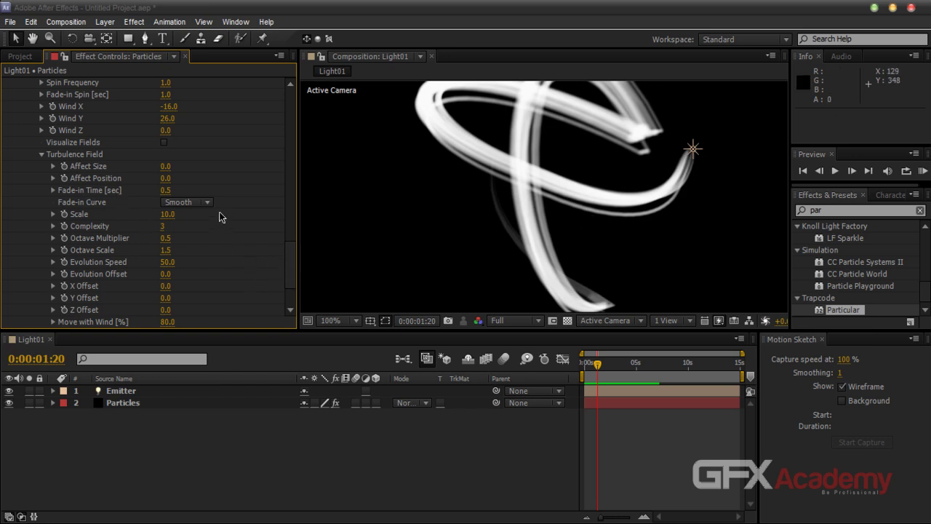
{"action": "left_click_drag", "start_coordinate": [166, 179], "coordinate": [214, 184]}
{"action": "scroll", "coordinate": [637, 187], "scroll_direction": "down", "scroll_amount": 2}
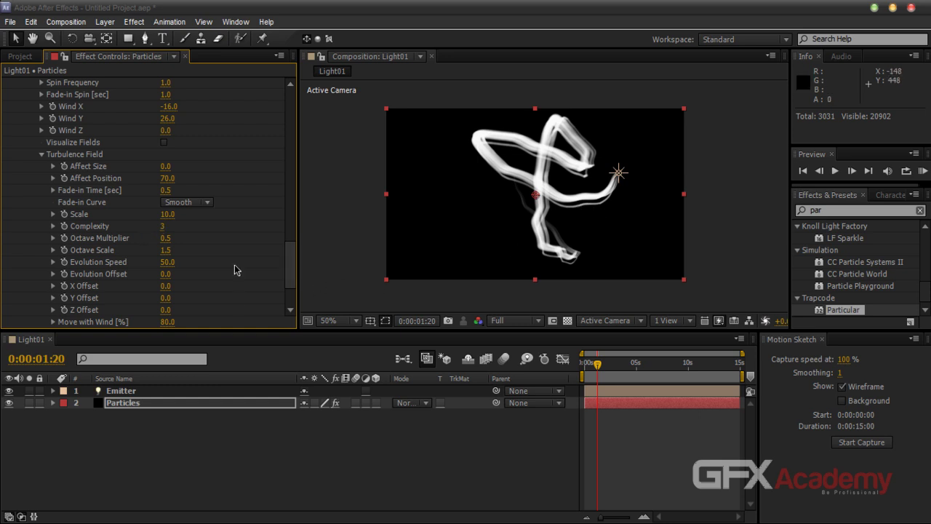
Set the Turbulence Field's Scale to 3 and its Affect Position to 150
{"action": "left_click", "coordinate": [167, 215]}
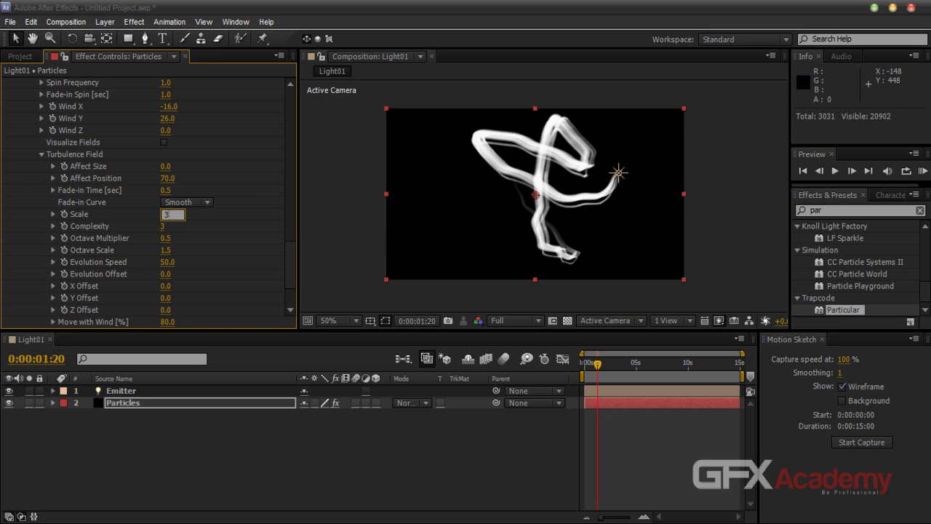
{"action": "type", "text": "3"}
{"action": "key", "text": "Return"}
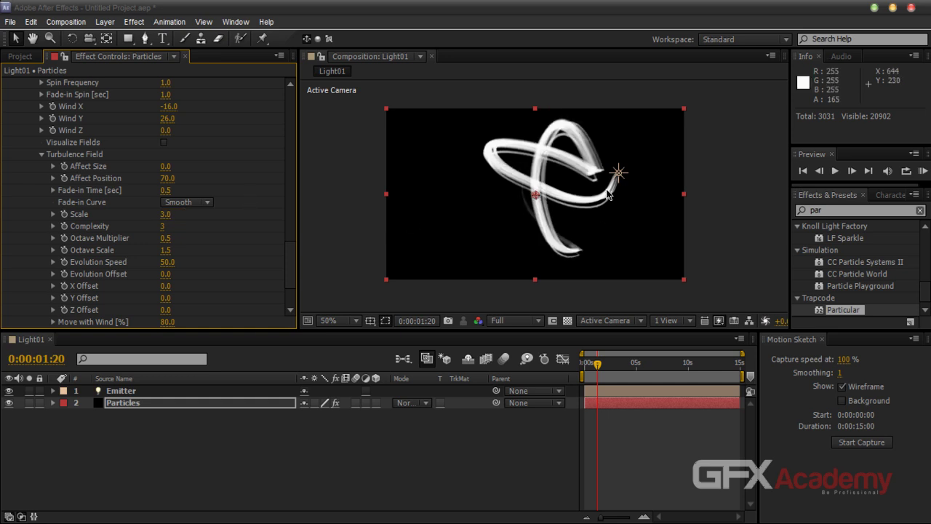
{"action": "left_click", "coordinate": [168, 178]}
{"action": "type", "text": "150"}
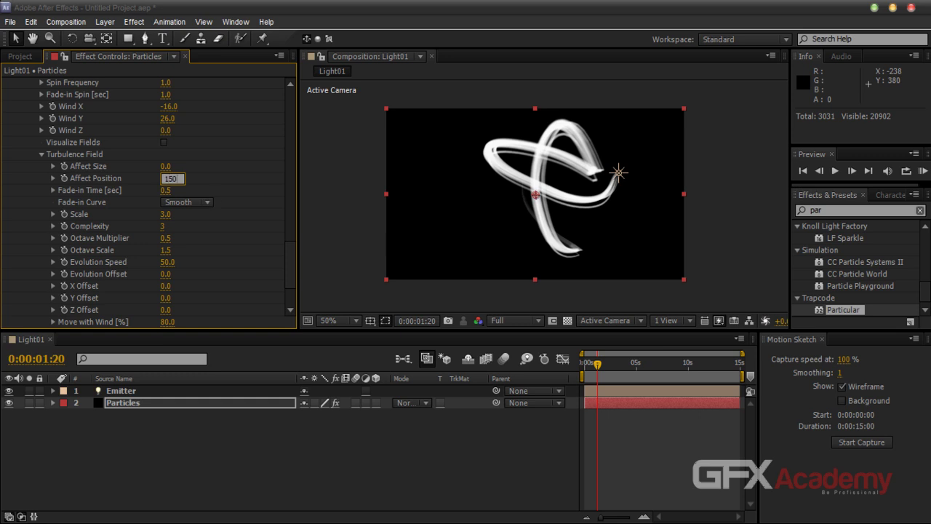
{"action": "key", "text": "Return"}
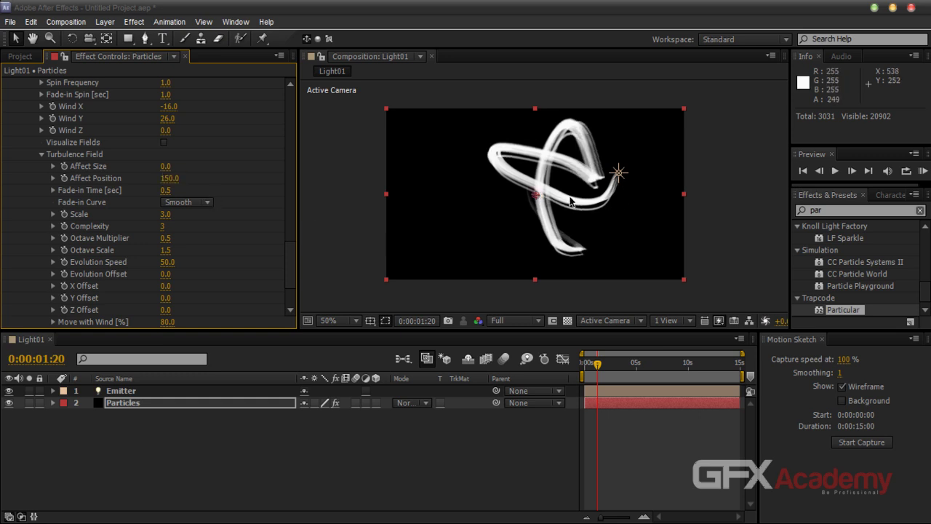
Preview the turbulent streak animation from the first frame and stop playback
{"action": "left_click", "coordinate": [585, 367]}
{"action": "key", "text": "KP_0"}
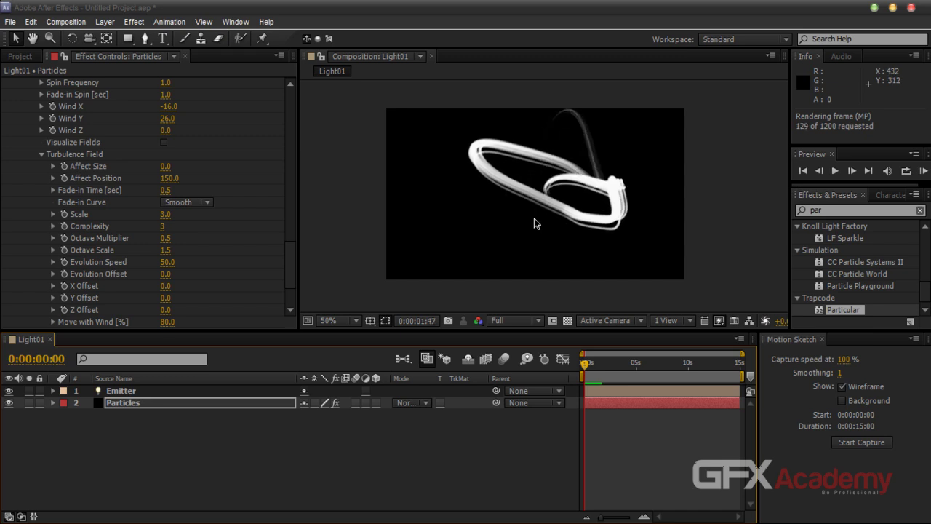
{"action": "key", "text": "space"}
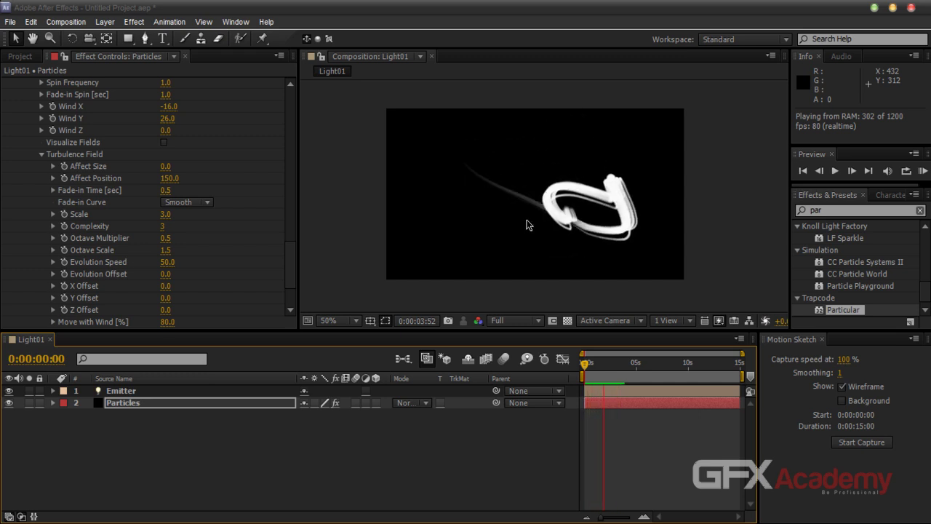
{"action": "key", "text": "space"}
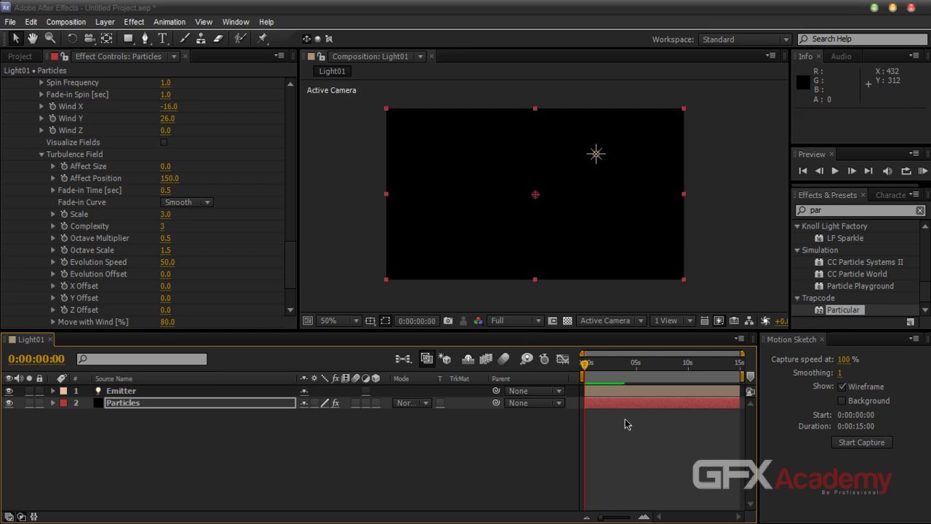
Go to 0:00:01:20 and expand the Streaklet settings in the Particular effect
{"action": "left_click_drag", "start_coordinate": [587, 368], "coordinate": [598, 369]}
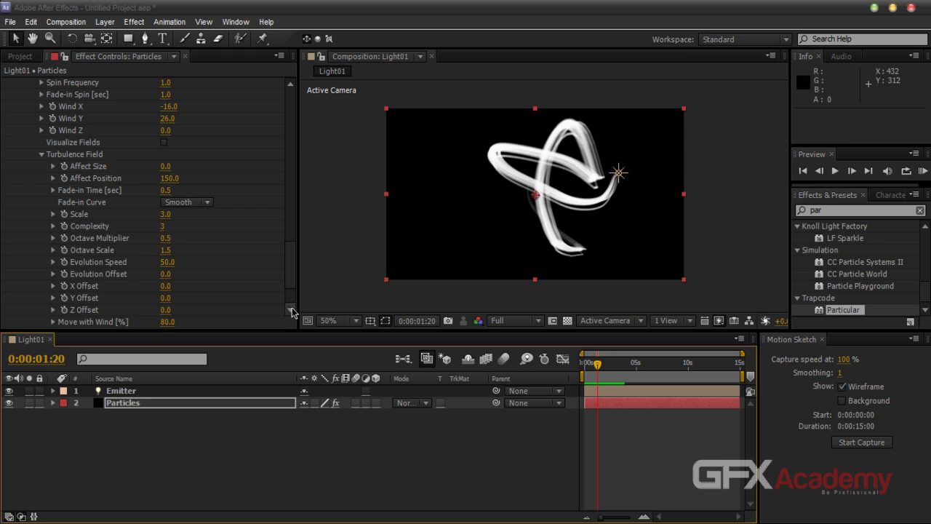
{"action": "scroll", "coordinate": [276, 208], "scroll_direction": "up", "scroll_amount": 15}
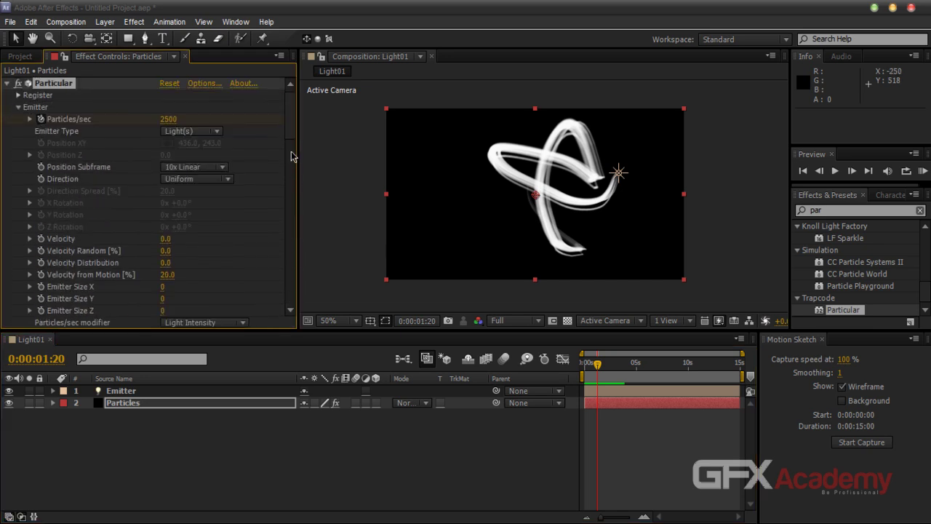
{"action": "scroll", "coordinate": [291, 156], "scroll_direction": "down", "scroll_amount": 20}
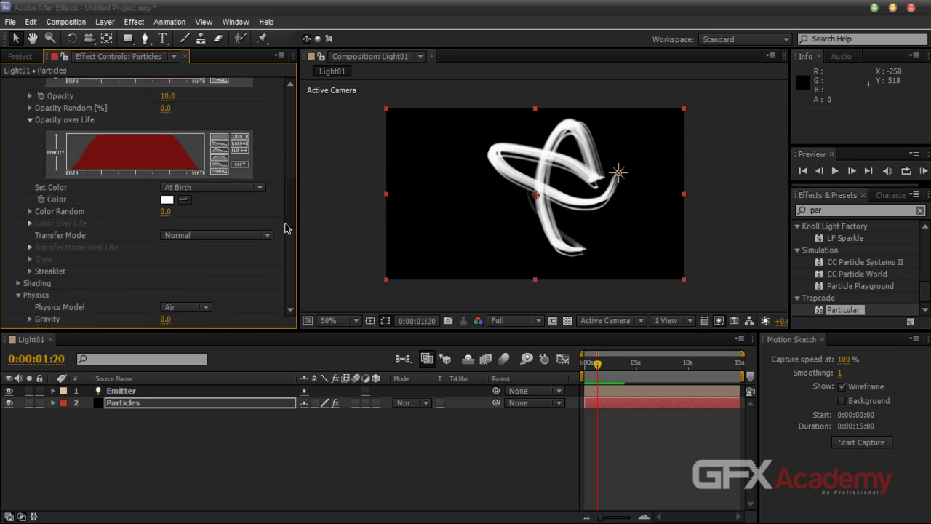
{"action": "scroll", "coordinate": [286, 227], "scroll_direction": "down", "scroll_amount": 5}
{"action": "left_click", "coordinate": [29, 200]}
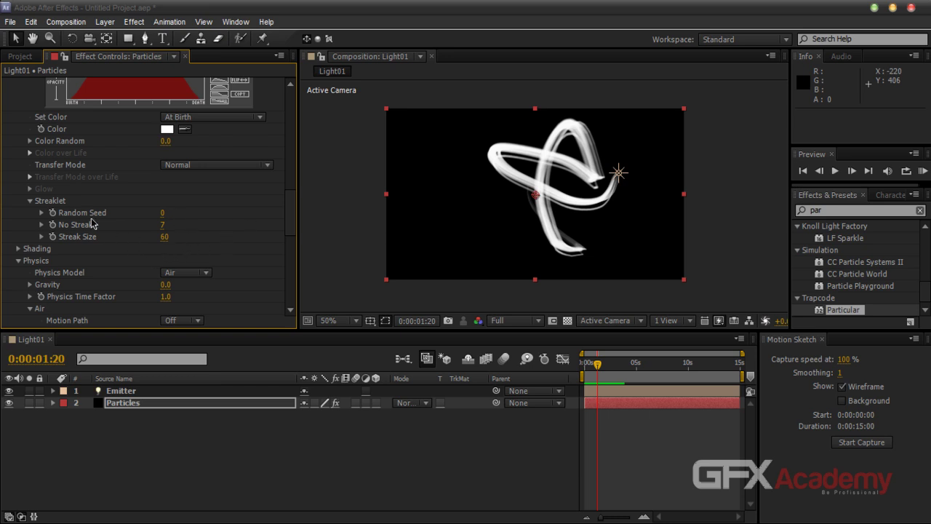
Try Streaklet Random Seed values of 1 and 2 to compare the streak's look
{"action": "left_click", "coordinate": [163, 213]}
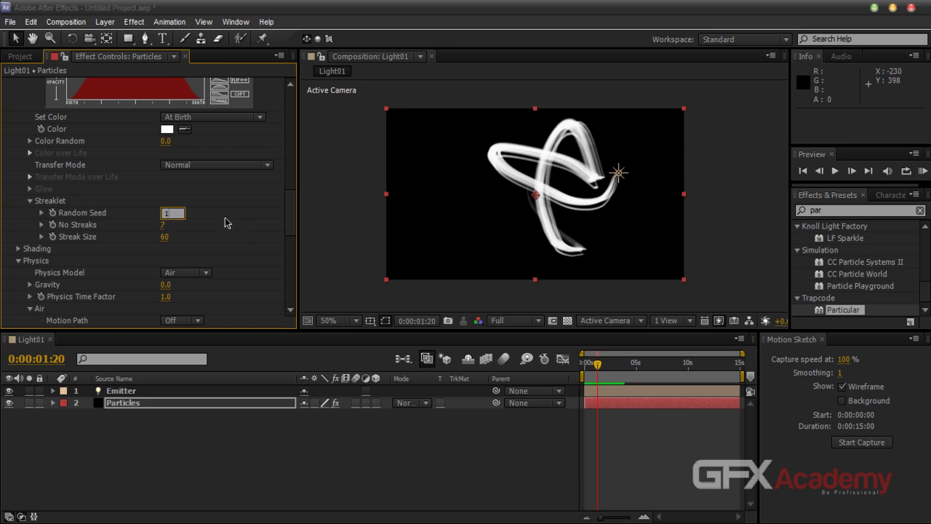
{"action": "key", "text": "Return"}
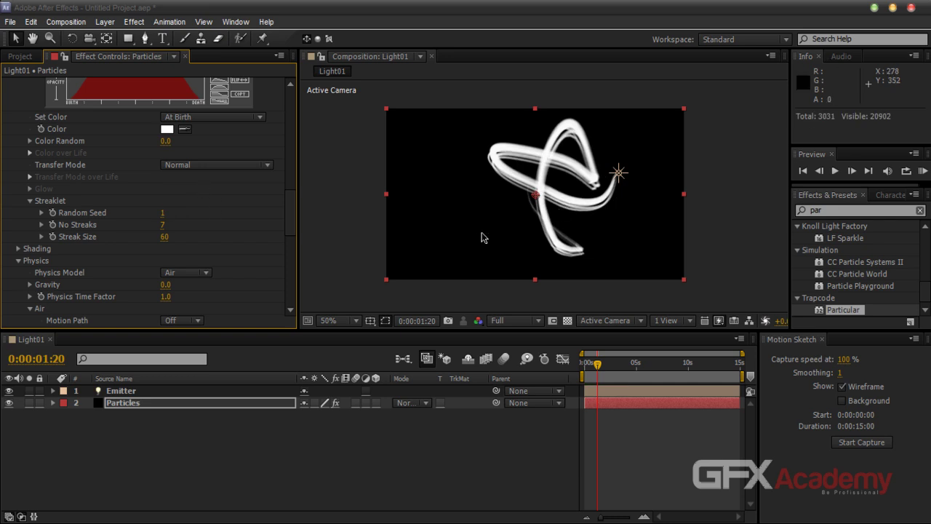
{"action": "left_click", "coordinate": [163, 213]}
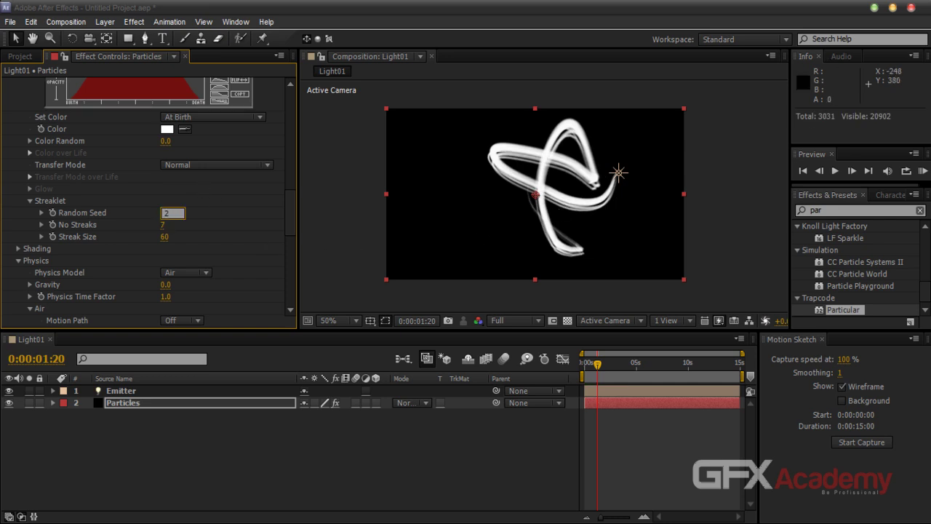
{"action": "type", "text": "2"}
{"action": "key", "text": "Return"}
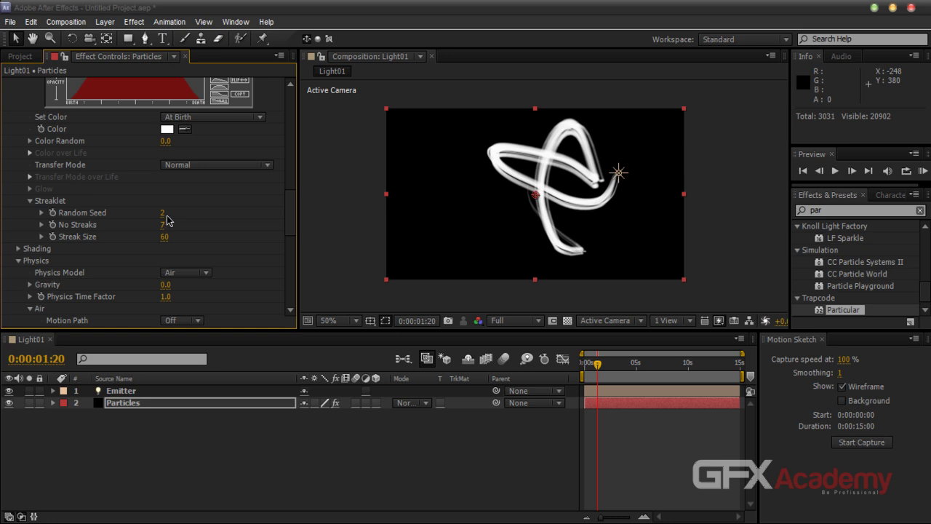
Set the Streaklet Random Seed to 5
{"action": "left_click", "coordinate": [163, 213]}
{"action": "type", "text": "5"}
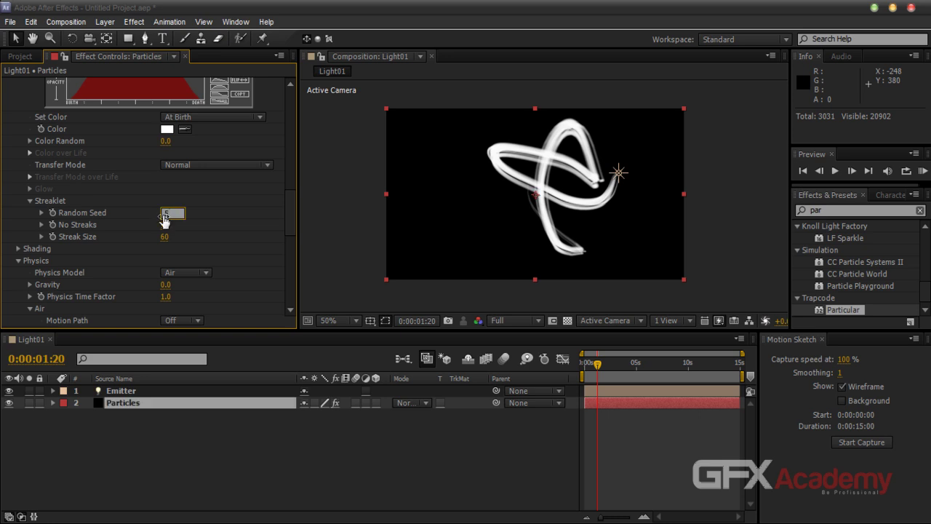
{"action": "key", "text": "Return"}
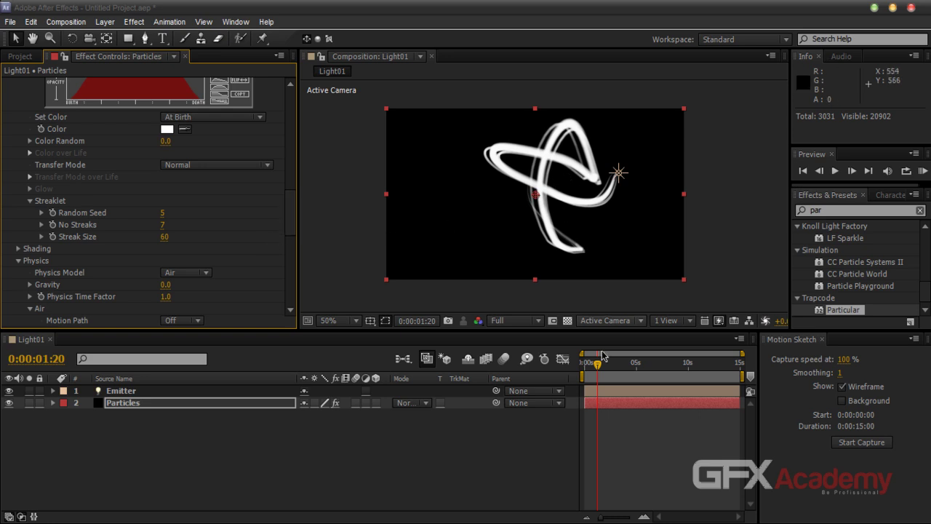
Preview the reseeded streak from the first frame and park the playhead at 0:00:01:46
{"action": "left_click_drag", "start_coordinate": [597, 363], "coordinate": [584, 364]}
{"action": "key", "text": "KP_0"}
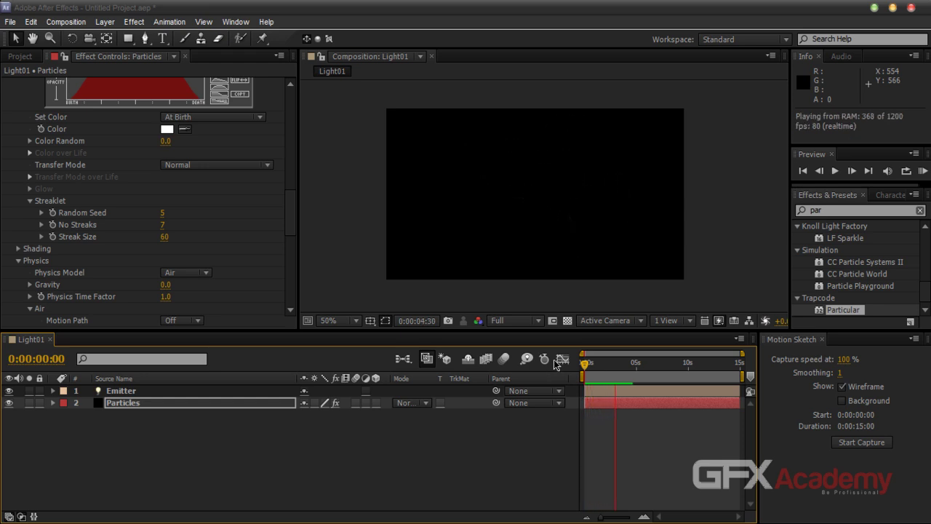
{"action": "left_click", "coordinate": [478, 401]}
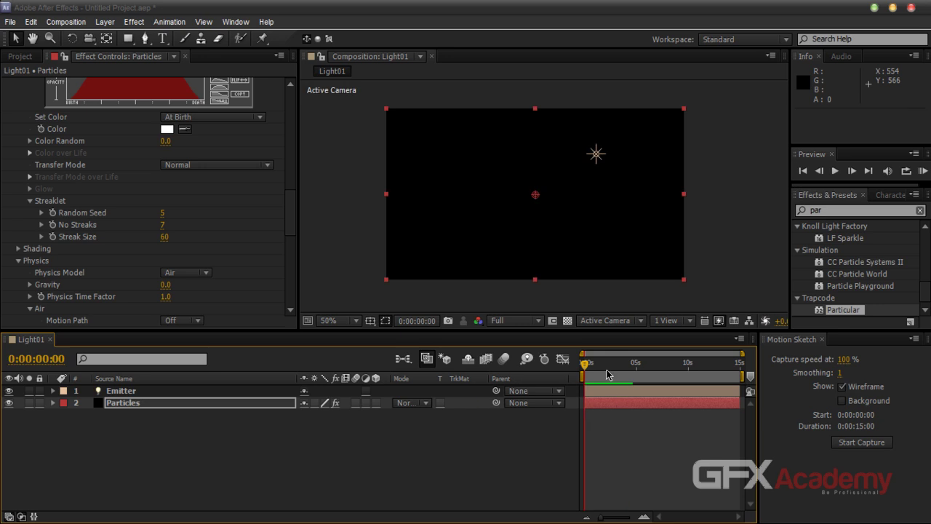
{"action": "left_click_drag", "start_coordinate": [589, 367], "coordinate": [606, 375]}
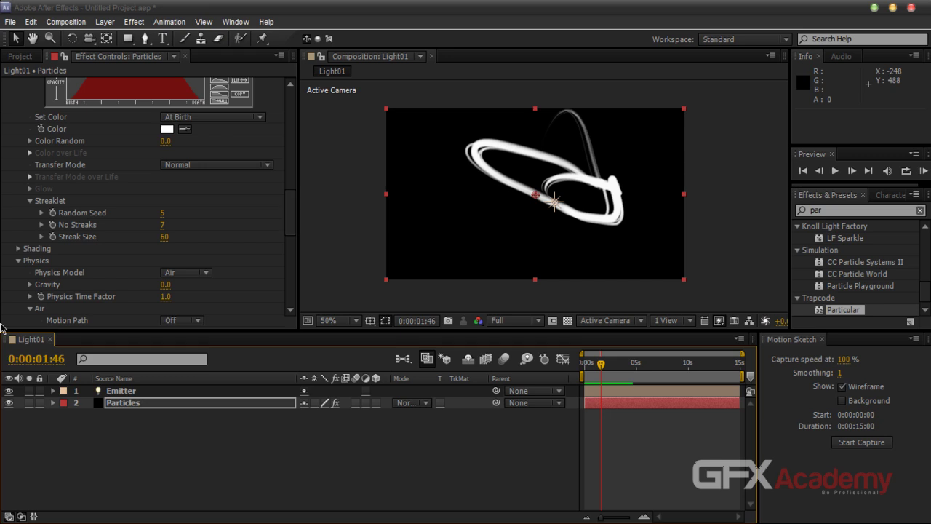
Add a new adjustment layer to the Light01 composition
{"action": "left_click", "coordinate": [109, 458]}
{"action": "left_click", "coordinate": [105, 22]}
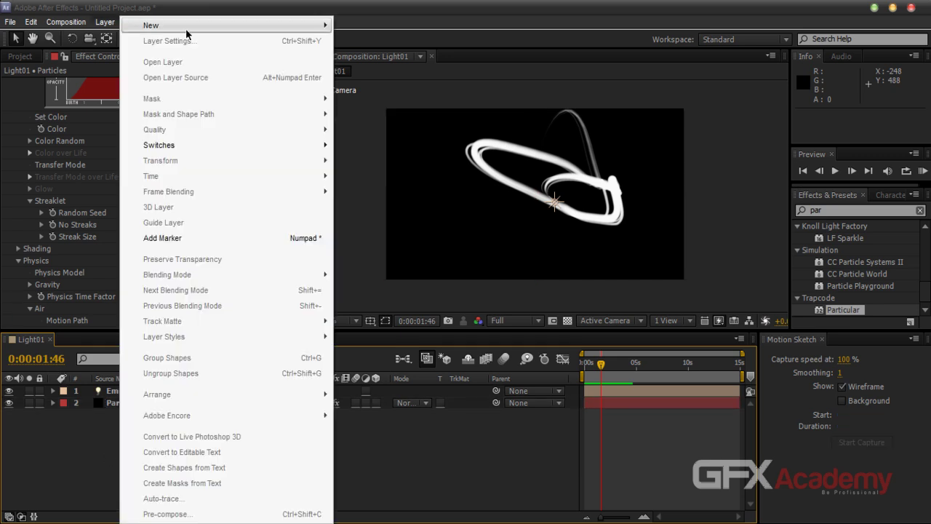
{"action": "mouse_move", "coordinate": [184, 26]}
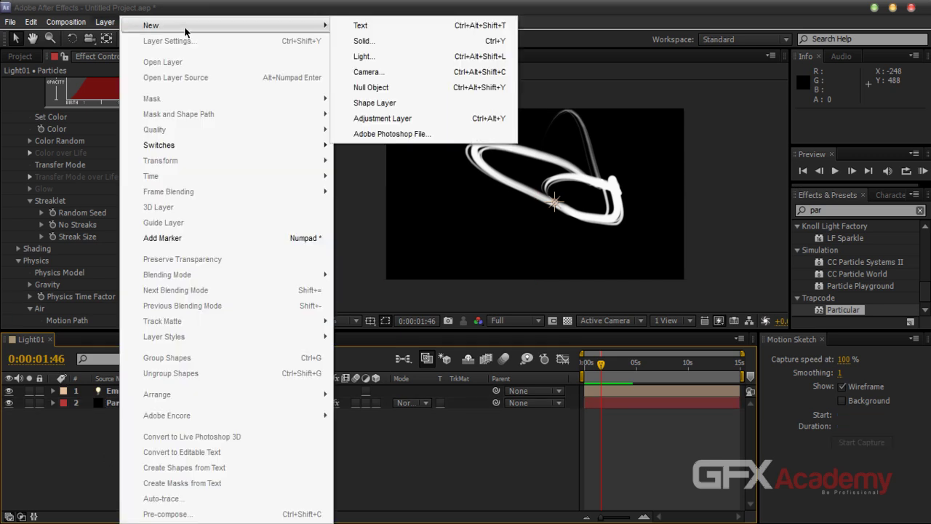
{"action": "left_click", "coordinate": [393, 121]}
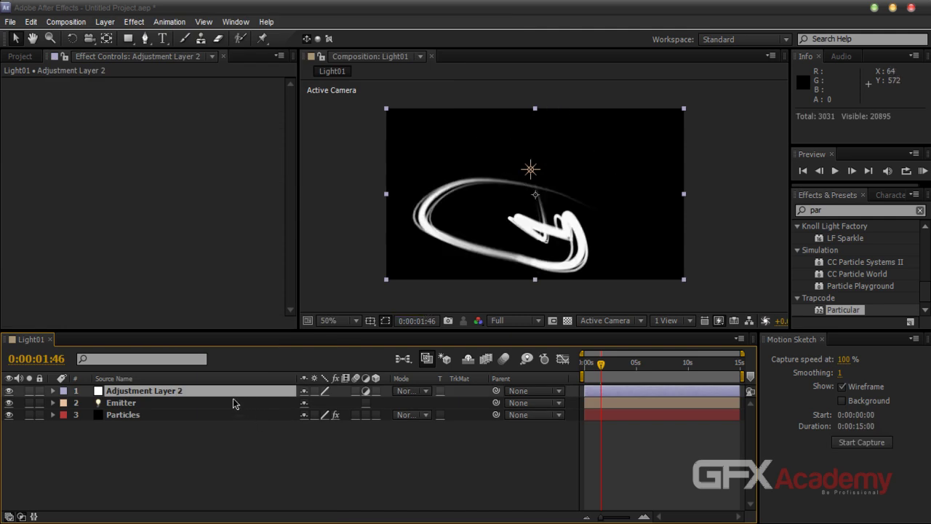
Place the adjustment layer between the Emitter and Particles layers and park the playhead at 0:00:01:31
{"action": "mouse_move", "coordinate": [601, 363]}
{"action": "left_mouse_down"}
{"action": "mouse_move", "coordinate": [586, 365]}
{"action": "mouse_move", "coordinate": [613, 366]}
{"action": "mouse_move", "coordinate": [596, 368]}
{"action": "left_mouse_up"}
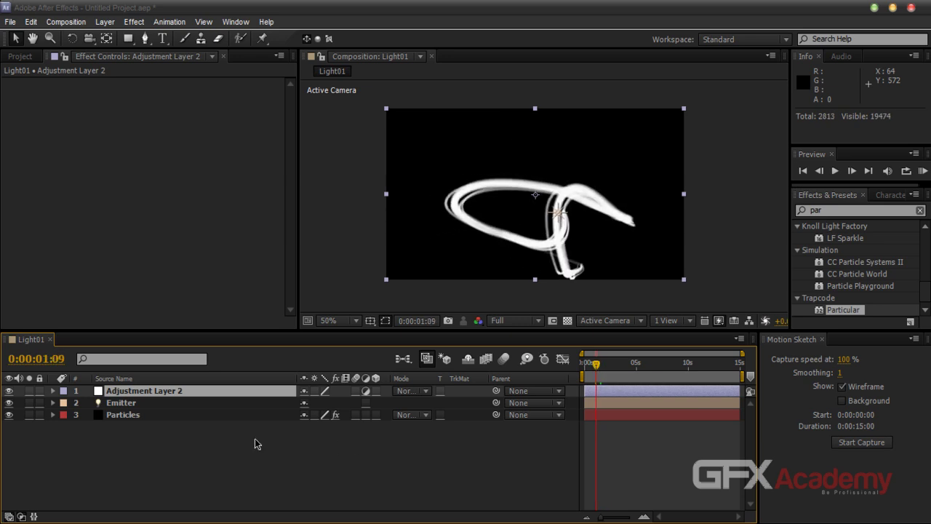
{"action": "left_click_drag", "start_coordinate": [158, 391], "coordinate": [156, 414]}
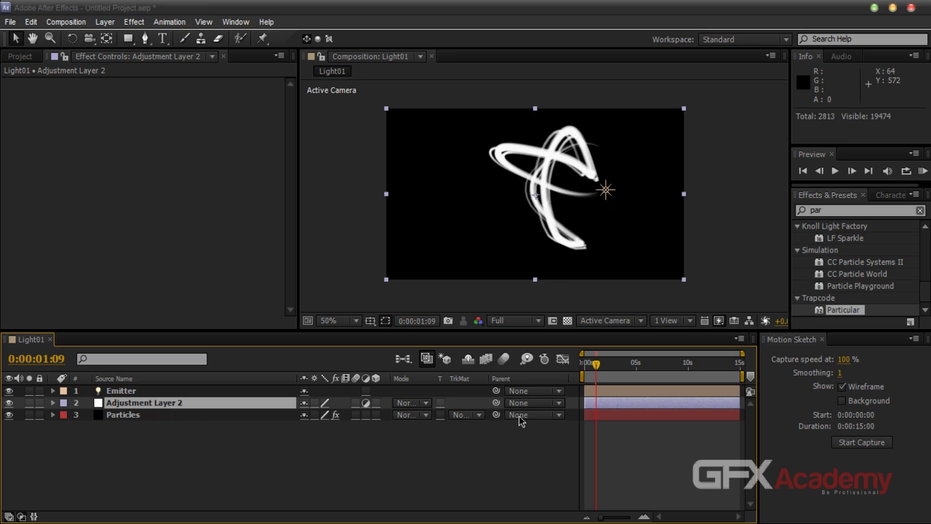
{"action": "mouse_move", "coordinate": [595, 367]}
{"action": "left_mouse_down"}
{"action": "mouse_move", "coordinate": [584, 367]}
{"action": "mouse_move", "coordinate": [602, 367]}
{"action": "left_mouse_up"}
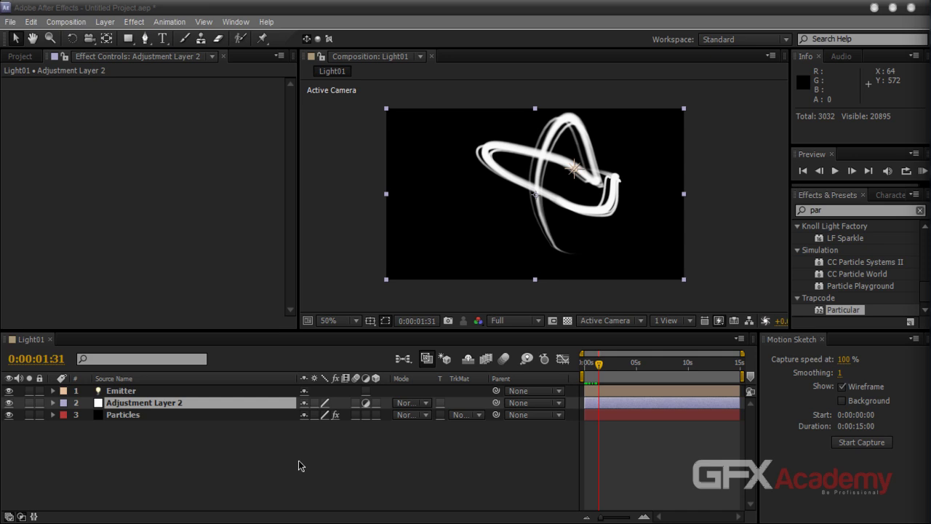
Try a Hue/Saturation effect on the adjustment layer with Colorize enabled and Colorize Hue at 42°
{"action": "left_click", "coordinate": [835, 215]}
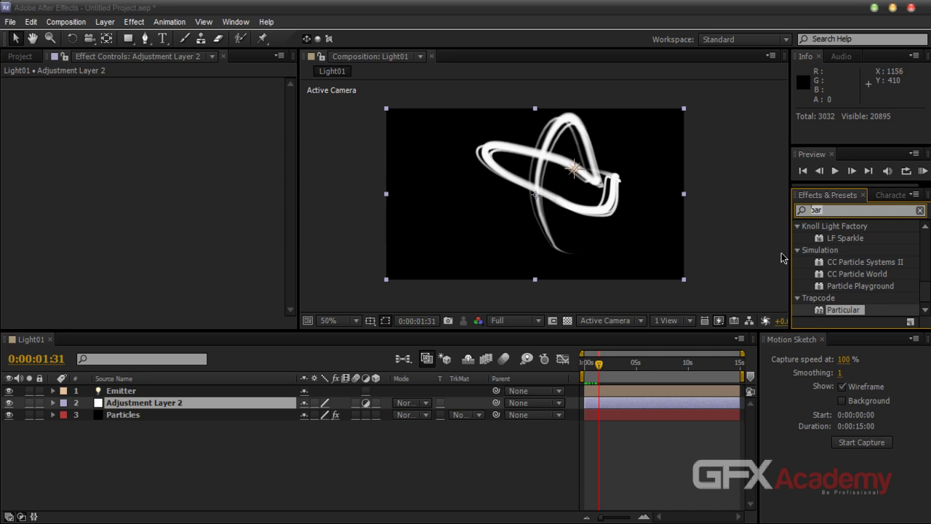
{"action": "type", "text": "hue"}
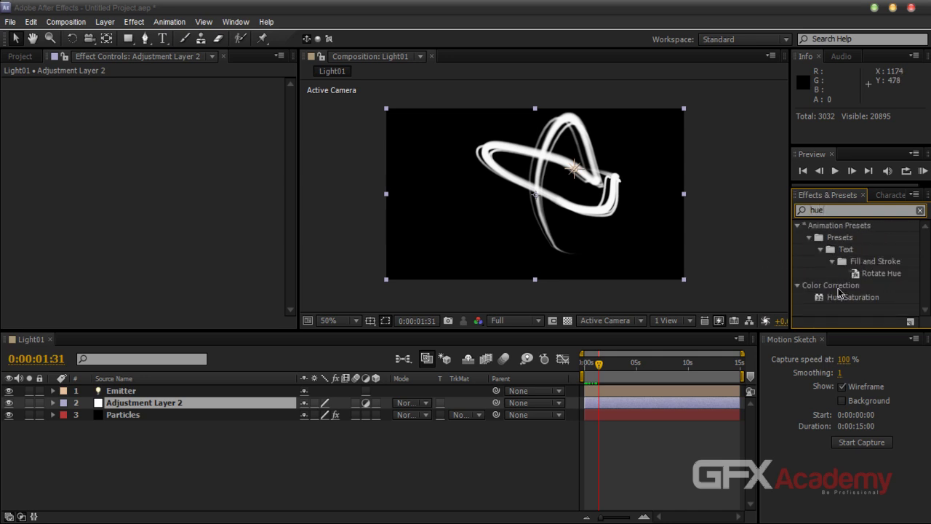
{"action": "left_click_drag", "start_coordinate": [852, 300], "coordinate": [139, 408]}
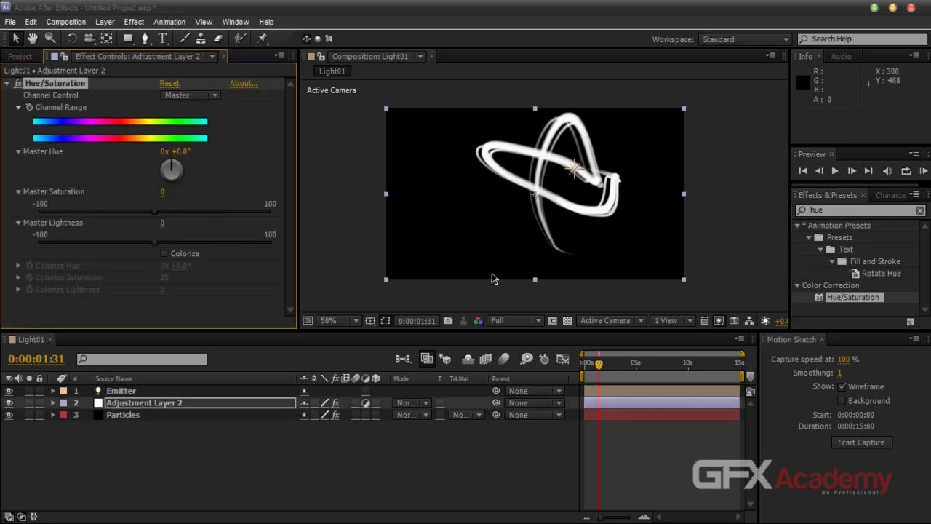
{"action": "left_click", "coordinate": [164, 254]}
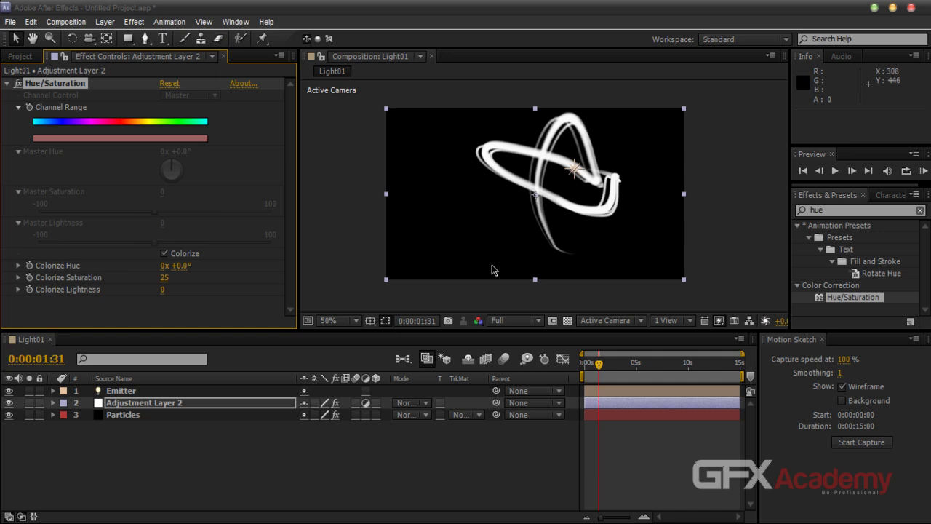
{"action": "key", "text": "slash"}
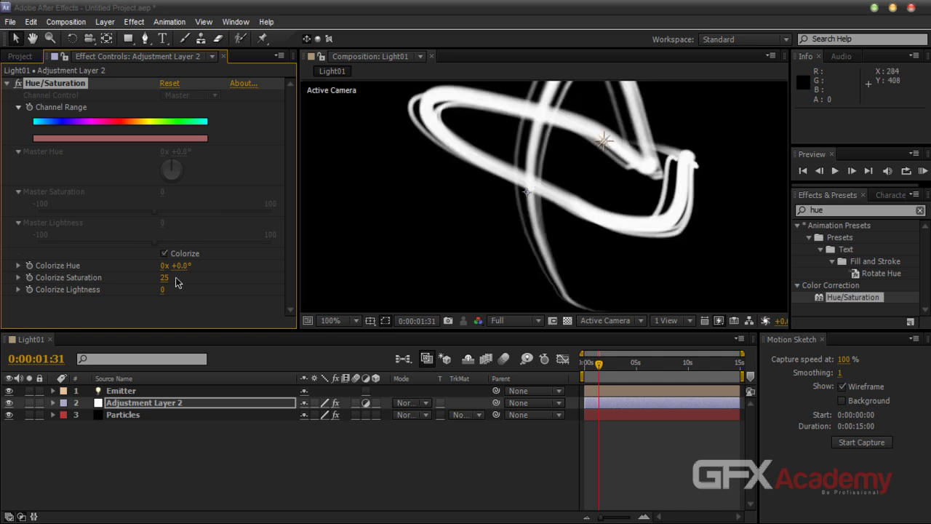
{"action": "left_click_drag", "start_coordinate": [180, 266], "coordinate": [206, 272]}
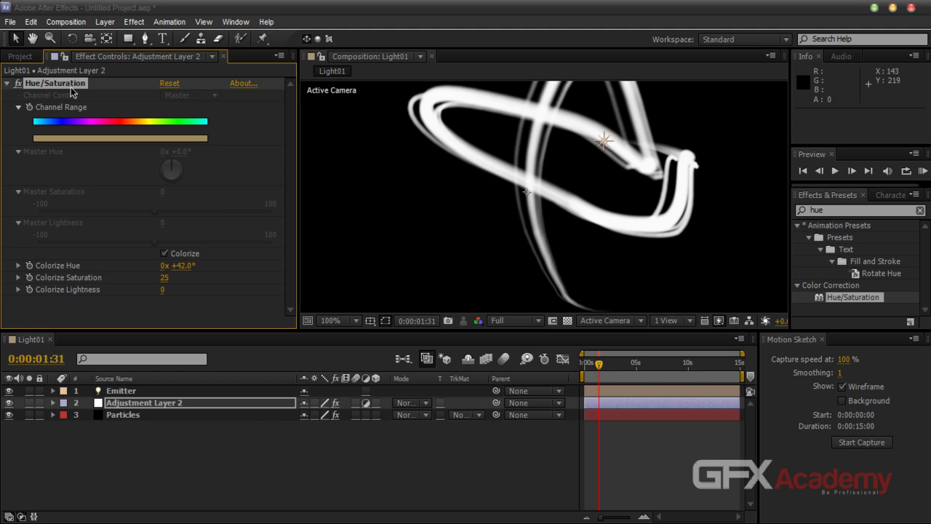
Move the Hue/Saturation effect to the Particles layer to test its Colorize Hue there, and delete it again
{"action": "key", "text": "Delete"}
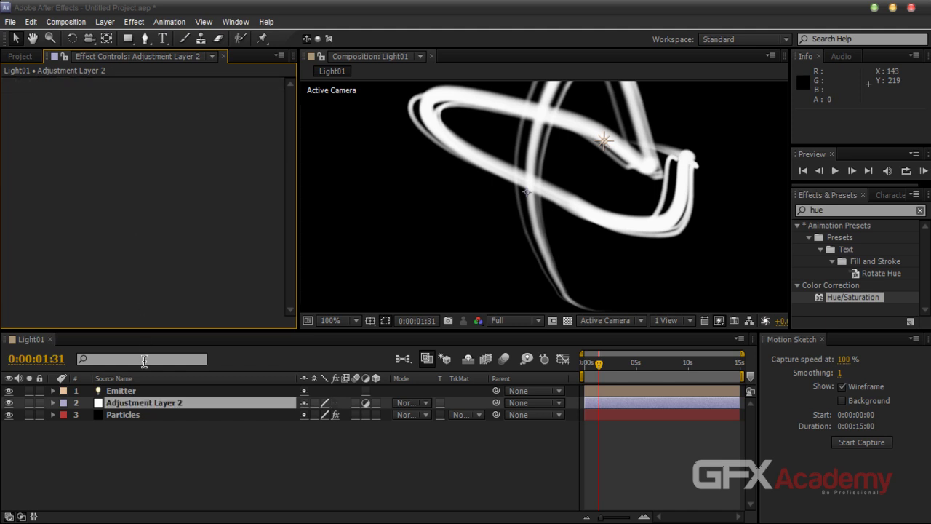
{"action": "left_click", "coordinate": [153, 414]}
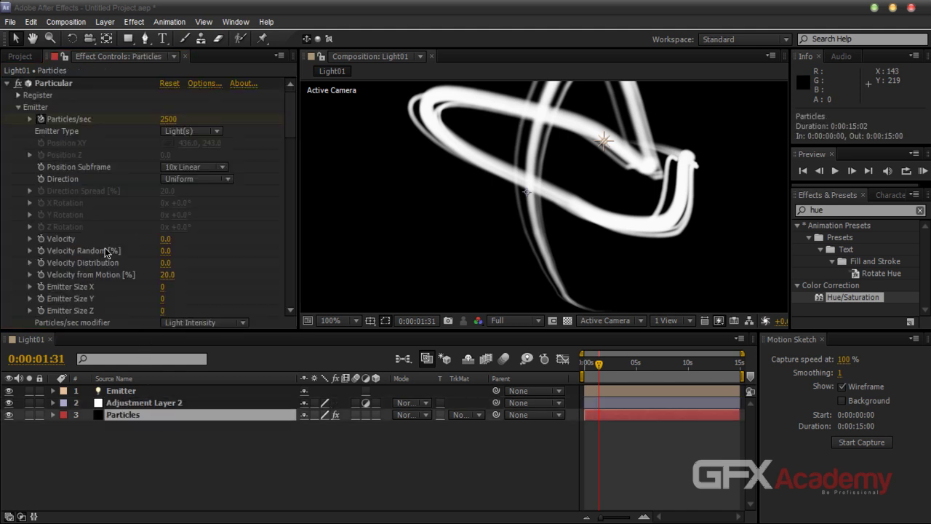
{"action": "left_click", "coordinate": [9, 83]}
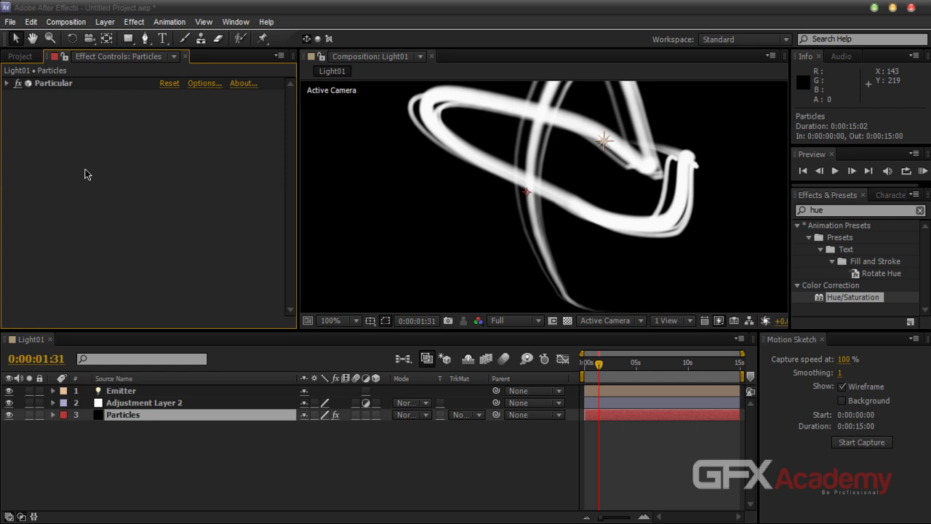
{"action": "key", "text": "ctrl+v"}
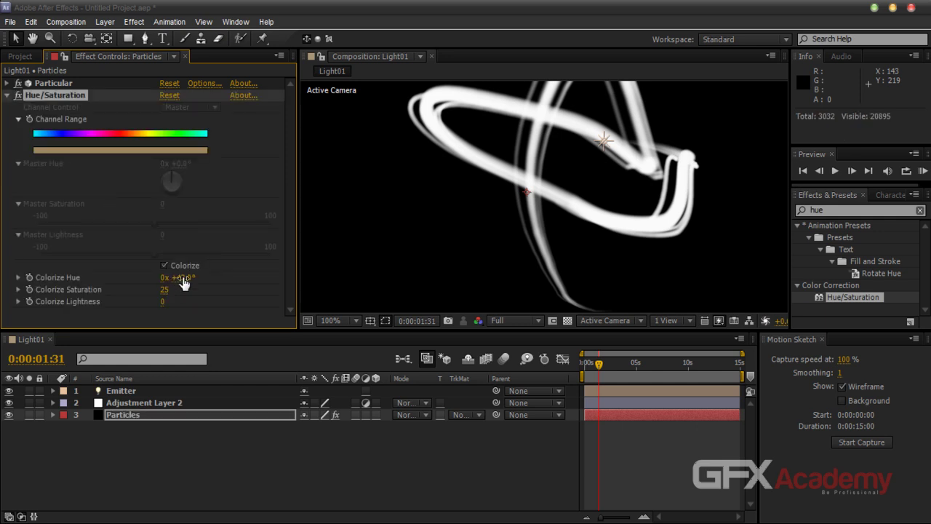
{"action": "mouse_move", "coordinate": [183, 283]}
{"action": "left_mouse_down"}
{"action": "mouse_move", "coordinate": [226, 278]}
{"action": "mouse_move", "coordinate": [196, 277]}
{"action": "left_mouse_up"}
{"action": "key", "text": "Delete"}
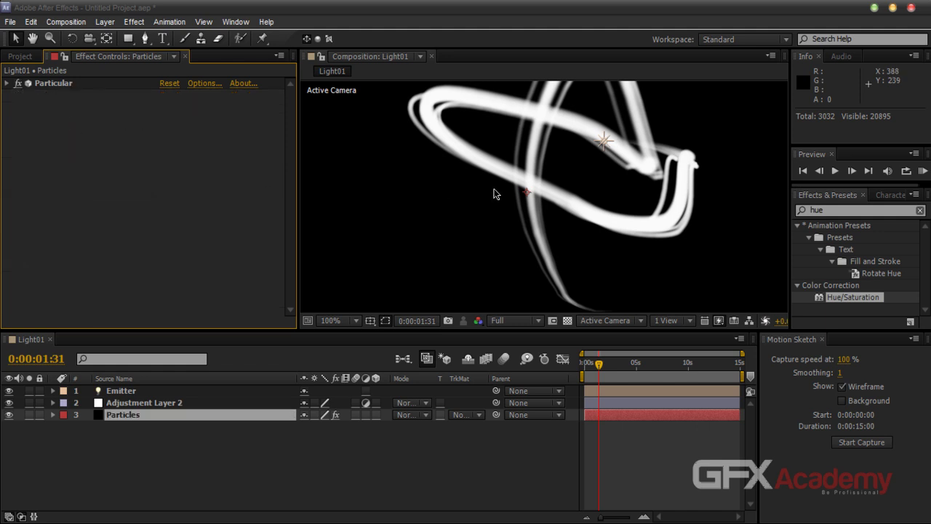
{"action": "scroll", "coordinate": [494, 194], "scroll_direction": "down", "scroll_amount": 2}
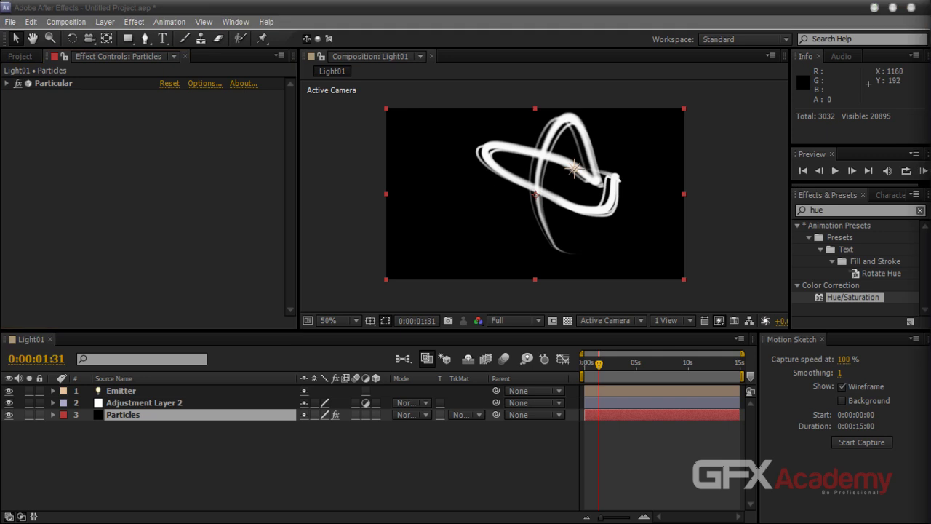
{"action": "left_click", "coordinate": [360, 284]}
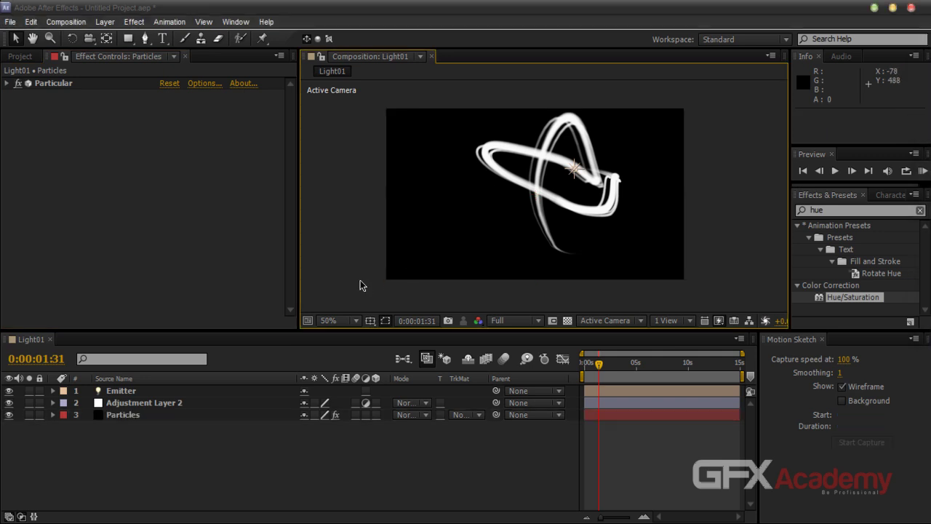
{"action": "key", "text": "period"}
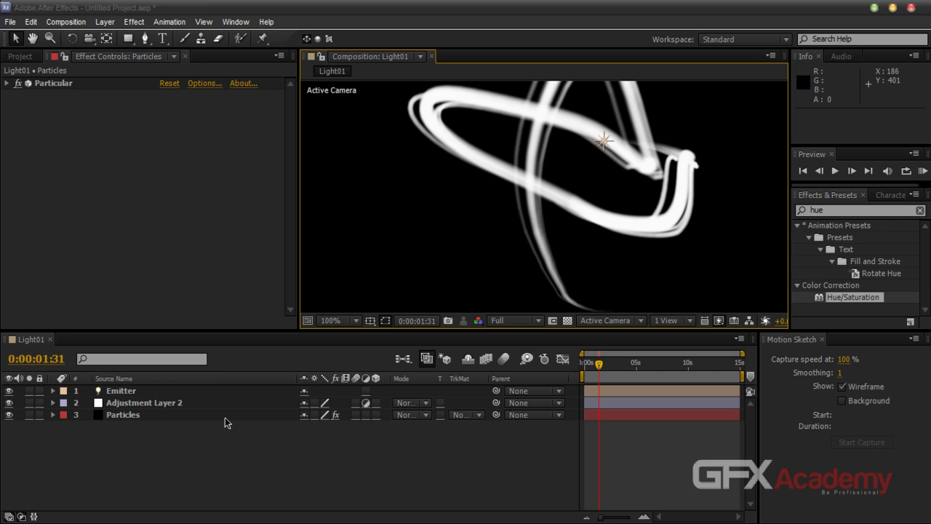
{"action": "left_click", "coordinate": [198, 413]}
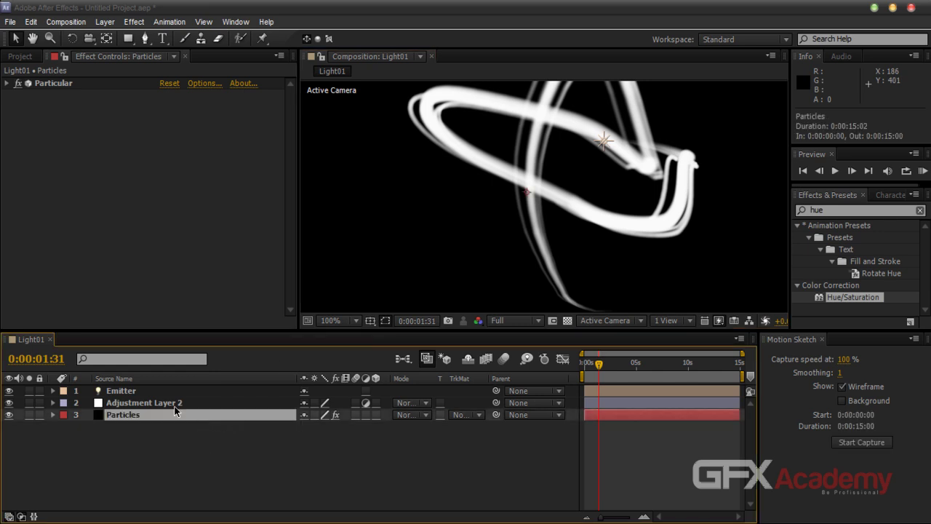
{"action": "left_click", "coordinate": [177, 403]}
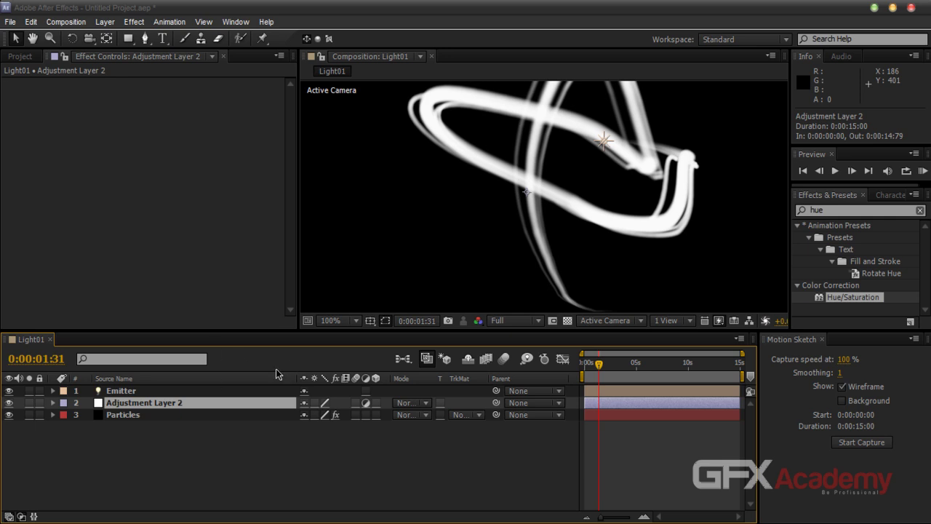
Set the project's color depth to 32 bits per channel (float)
{"action": "left_click", "coordinate": [20, 57]}
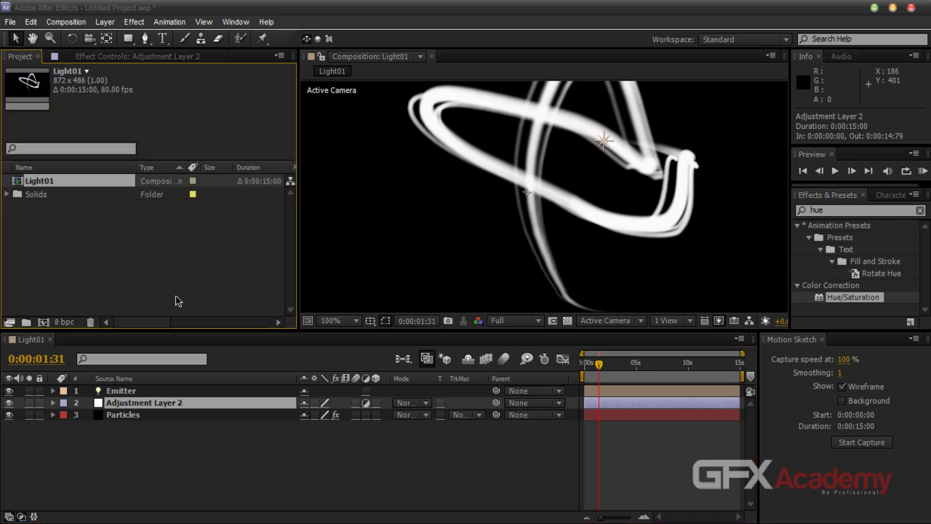
{"action": "left_click", "coordinate": [64, 323]}
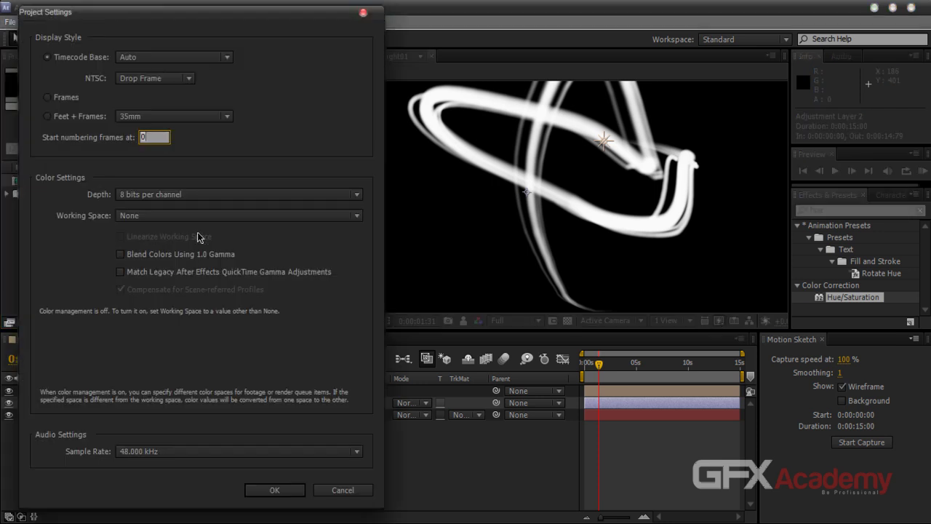
{"action": "left_click", "coordinate": [184, 194]}
{"action": "left_click", "coordinate": [168, 235]}
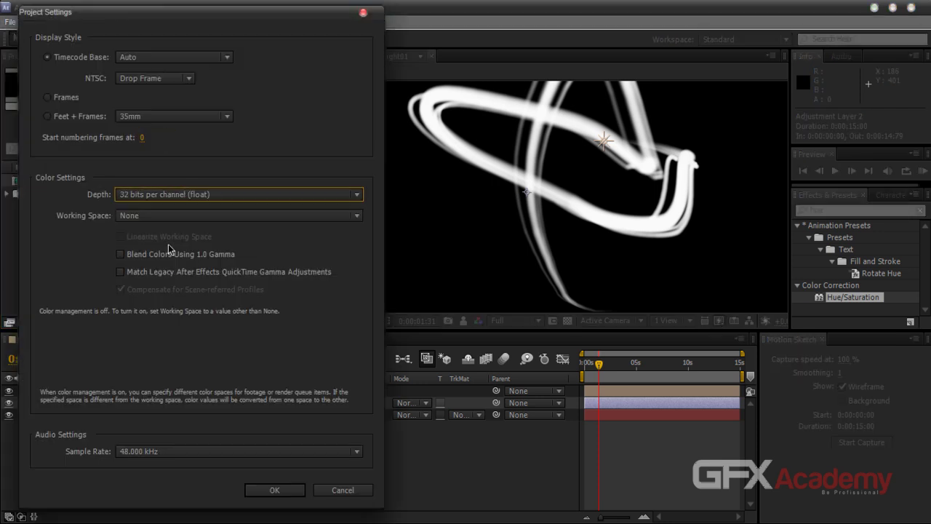
{"action": "left_click", "coordinate": [251, 489]}
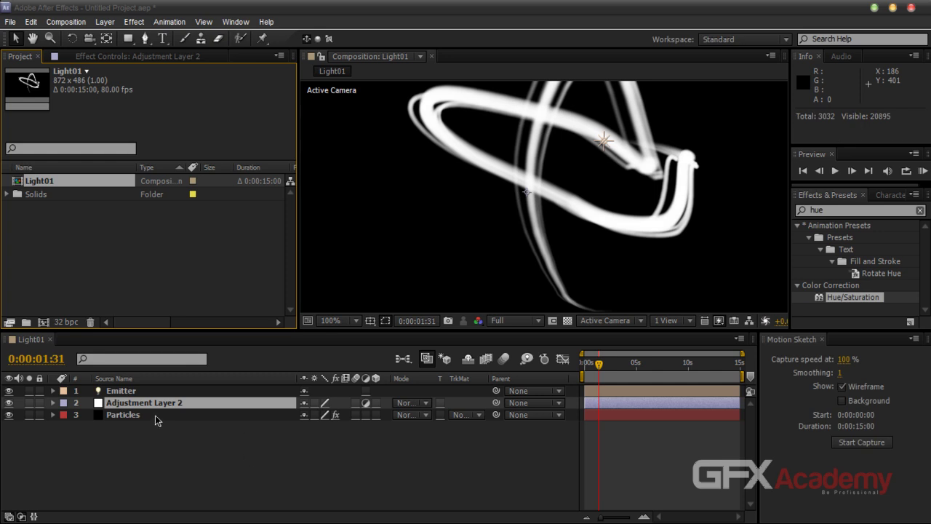
Apply Hue/Saturation to the adjustment layer and enable Colorize
{"action": "left_click", "coordinate": [138, 56]}
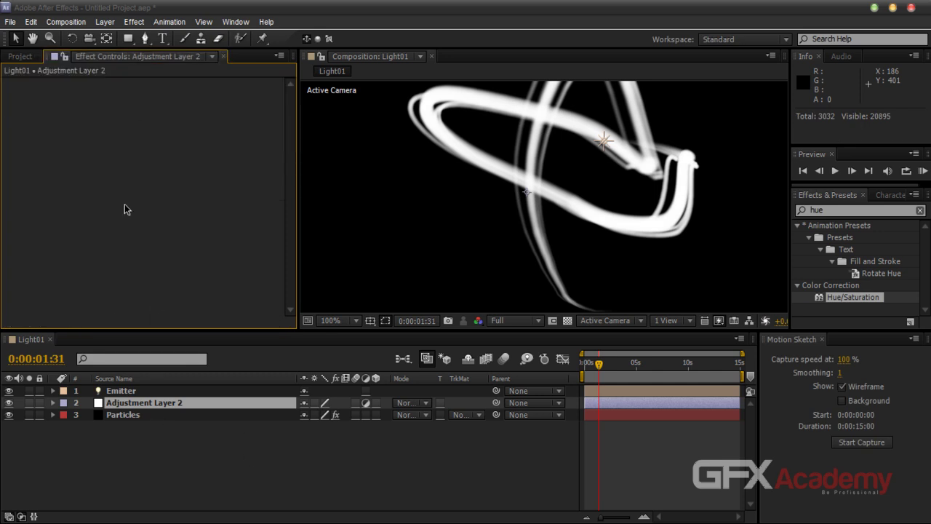
{"action": "left_click", "coordinate": [137, 416]}
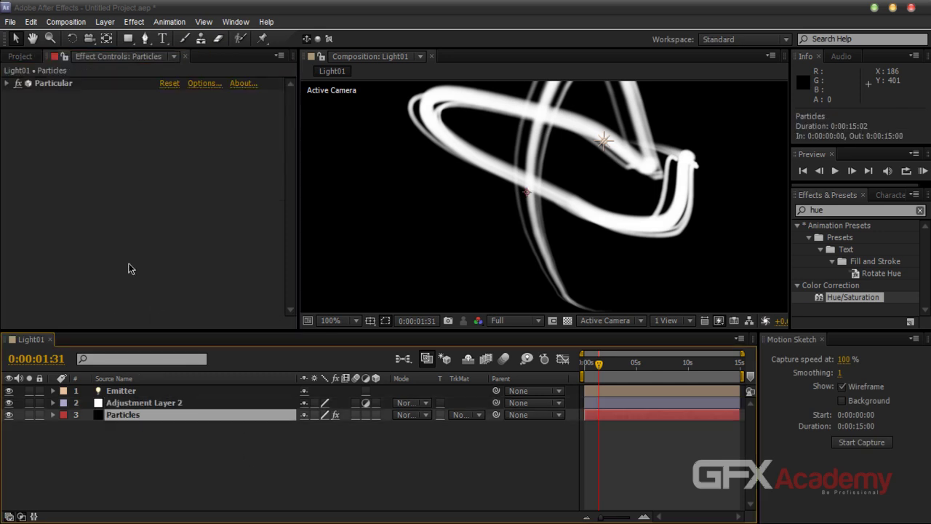
{"action": "left_click", "coordinate": [179, 405]}
{"action": "left_click_drag", "start_coordinate": [868, 297], "coordinate": [227, 401]}
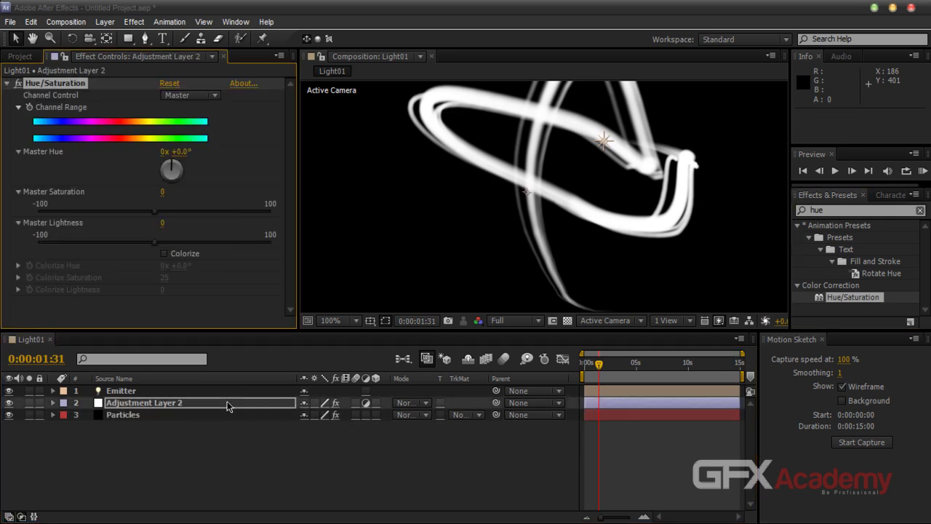
{"action": "left_click", "coordinate": [164, 253]}
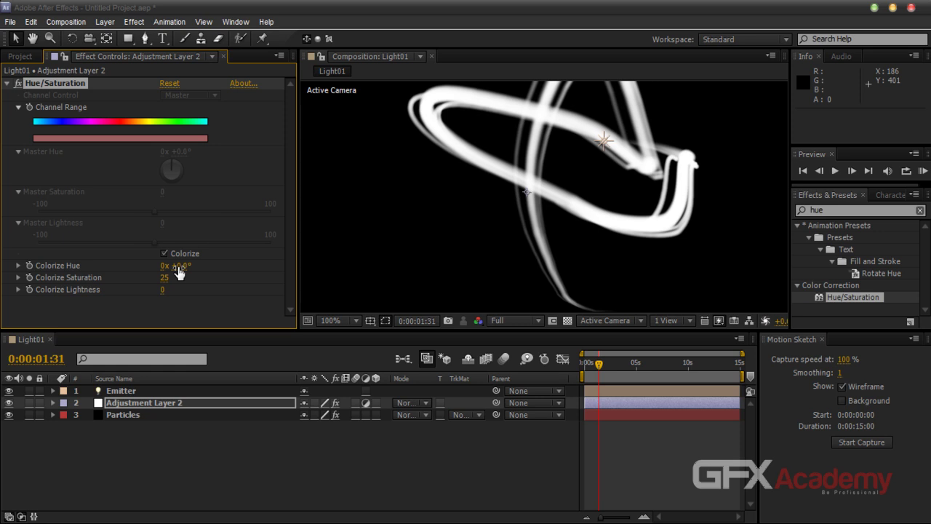
Set the particle Transfer Mode to Add in the Particles layer's Particular effect
{"action": "left_click", "coordinate": [123, 414]}
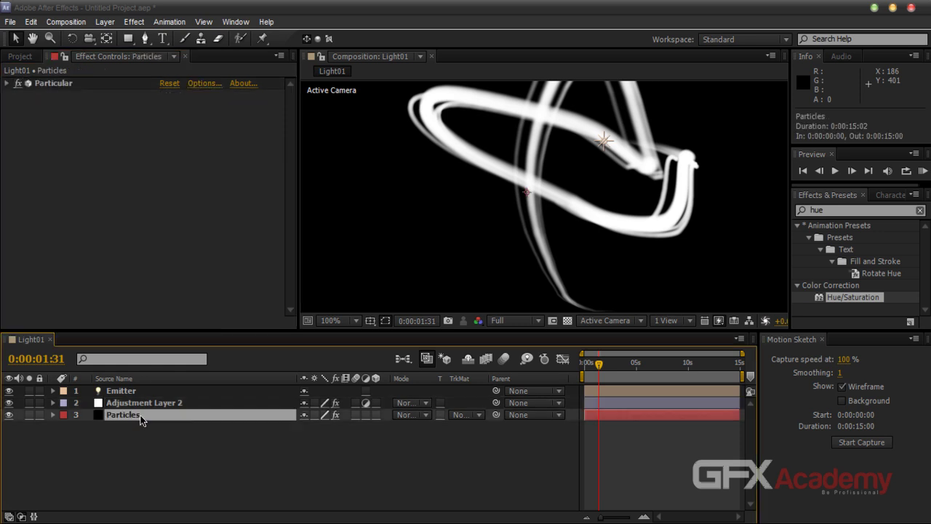
{"action": "left_click", "coordinate": [8, 83]}
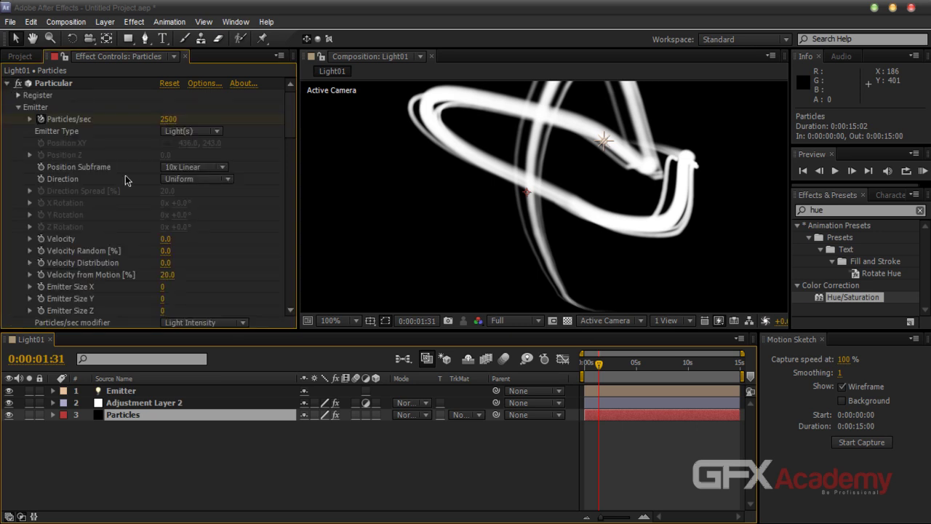
{"action": "left_click_drag", "start_coordinate": [289, 121], "coordinate": [288, 226]}
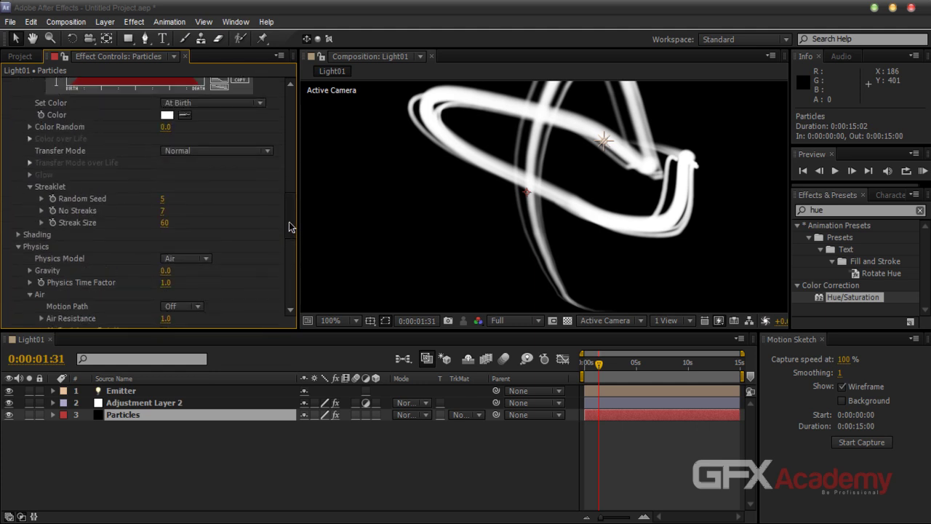
{"action": "left_click", "coordinate": [193, 154]}
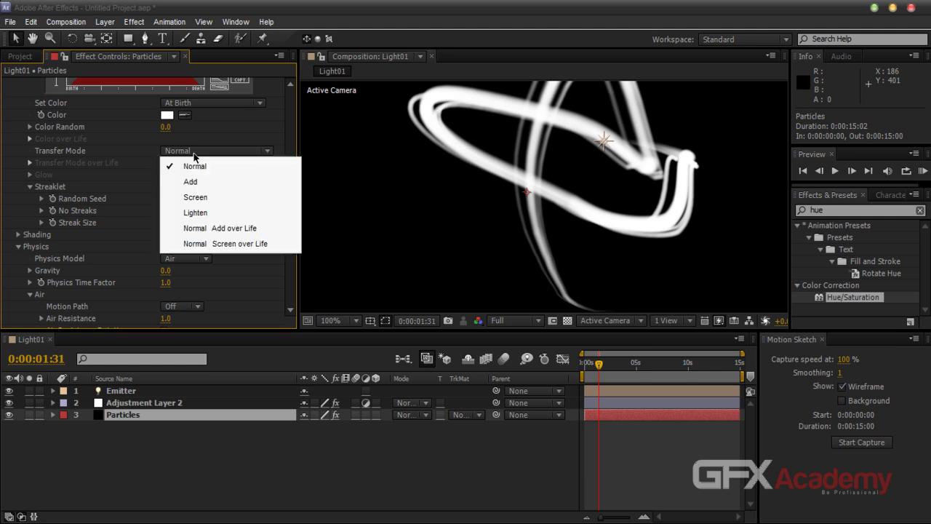
{"action": "left_click", "coordinate": [192, 182]}
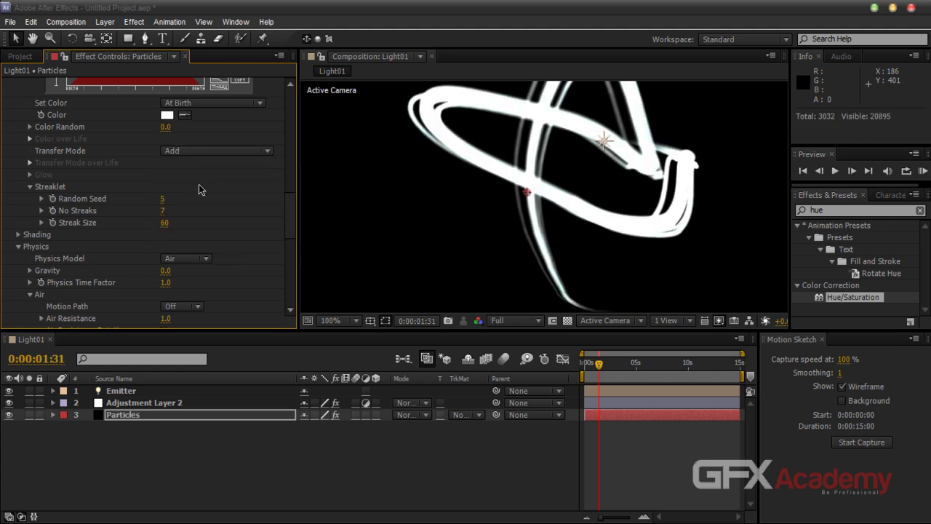
Set Colorize Saturation to 95 in the Hue/Saturation effect on Adjustment Layer 2, keeping Colorize enabled
{"action": "left_click", "coordinate": [169, 402]}
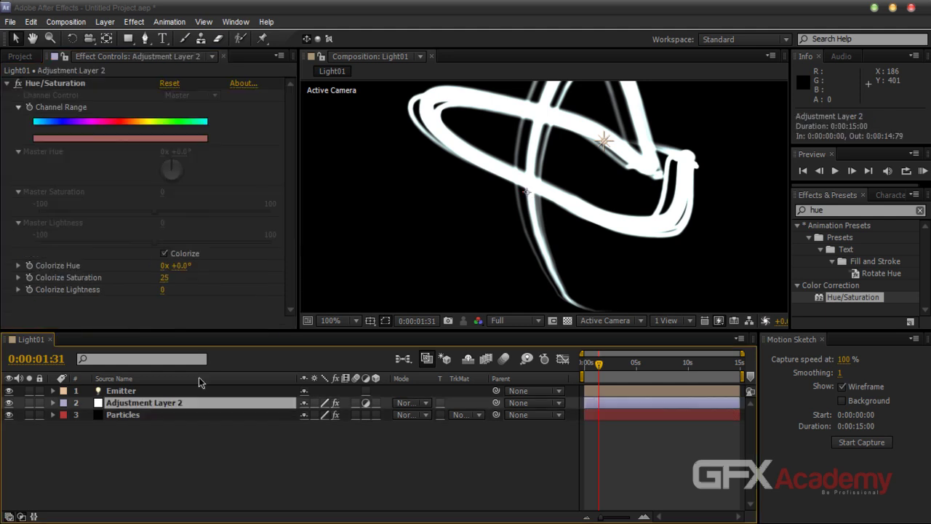
{"action": "left_click", "coordinate": [164, 254]}
{"action": "left_click", "coordinate": [164, 253]}
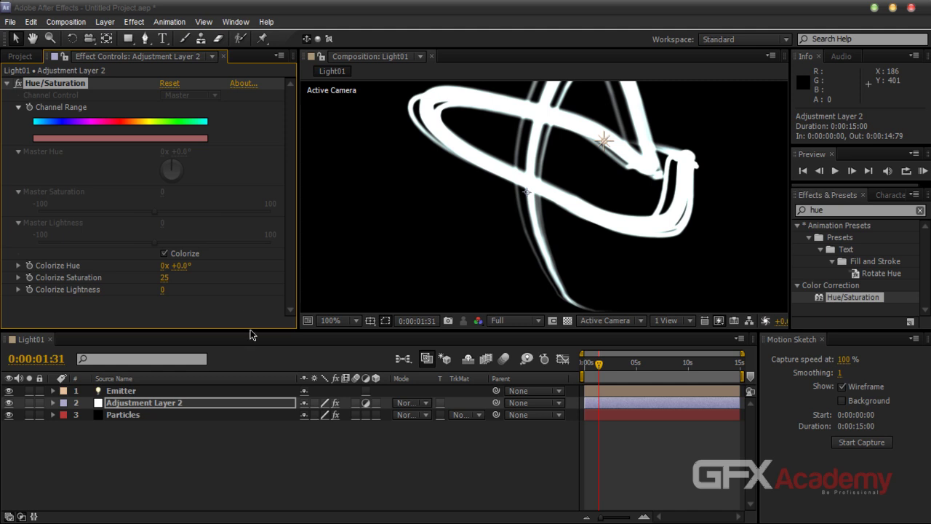
{"action": "left_click", "coordinate": [183, 415]}
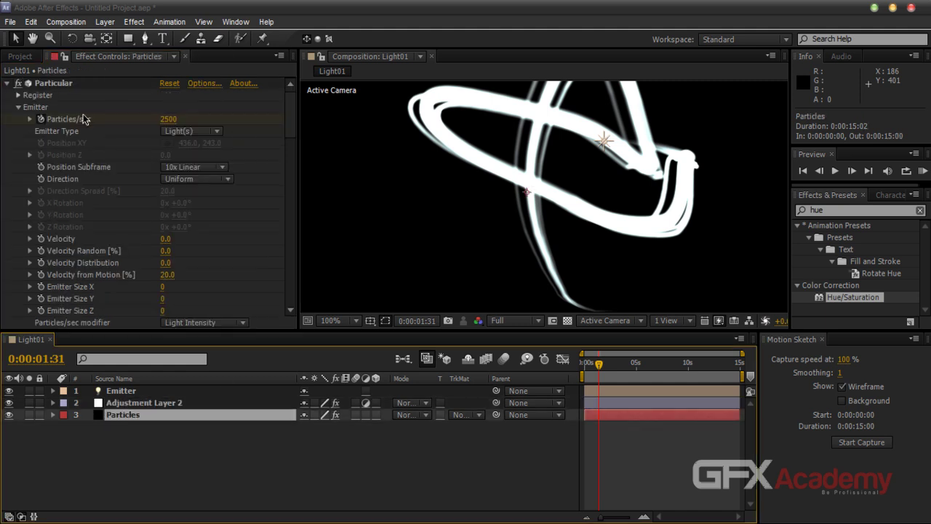
{"action": "left_click", "coordinate": [7, 84]}
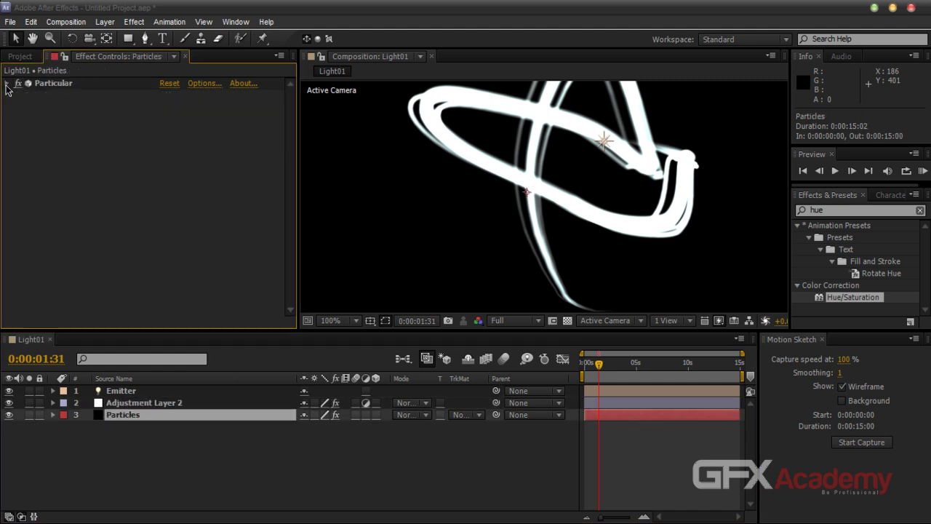
{"action": "left_click", "coordinate": [178, 403]}
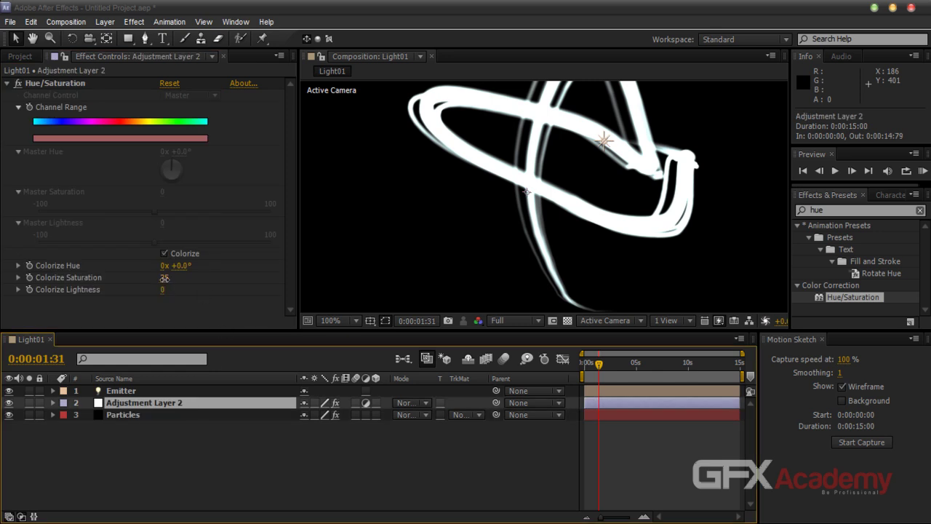
{"action": "left_click_drag", "start_coordinate": [165, 277], "coordinate": [218, 279]}
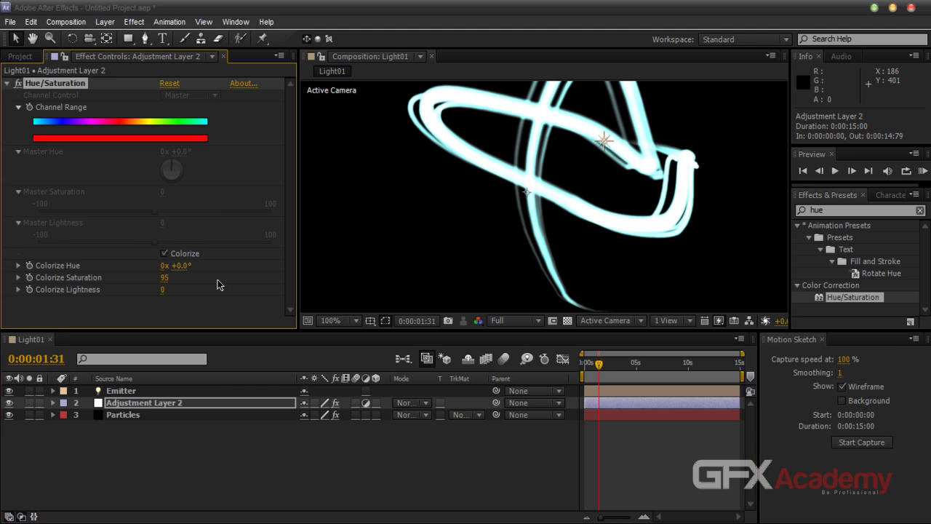
Set the particle Opacity to 5 in the Particles layer's Particular effect
{"action": "left_click", "coordinate": [193, 413]}
{"action": "left_click", "coordinate": [6, 84]}
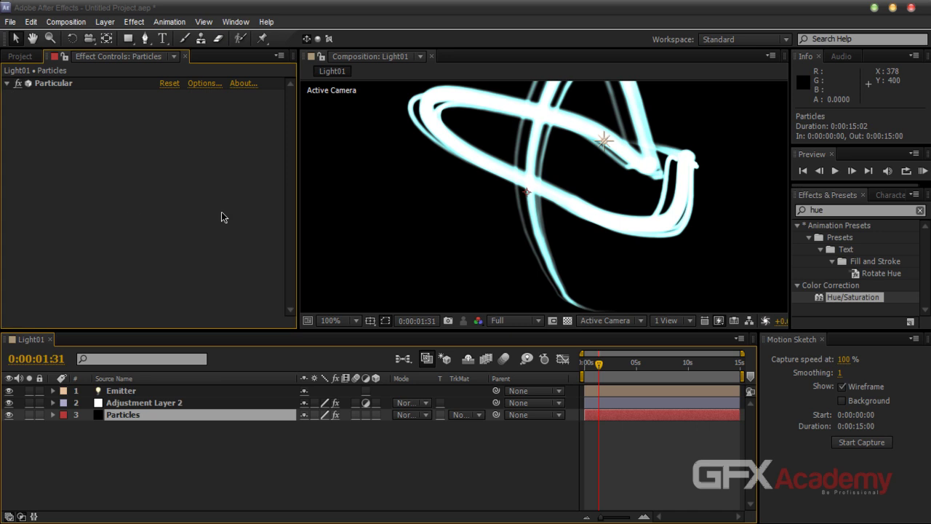
{"action": "scroll", "coordinate": [221, 214], "scroll_direction": "down", "scroll_amount": 5}
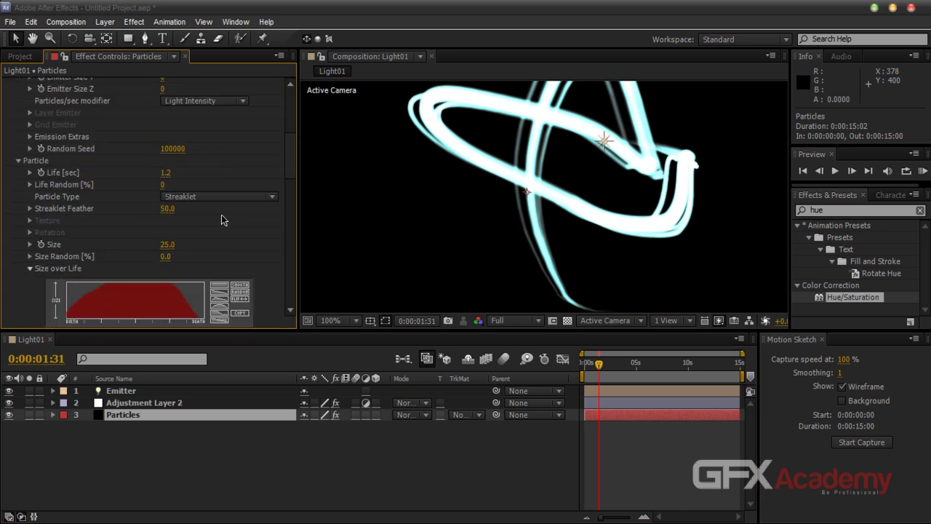
{"action": "scroll", "coordinate": [222, 214], "scroll_direction": "down", "scroll_amount": 4}
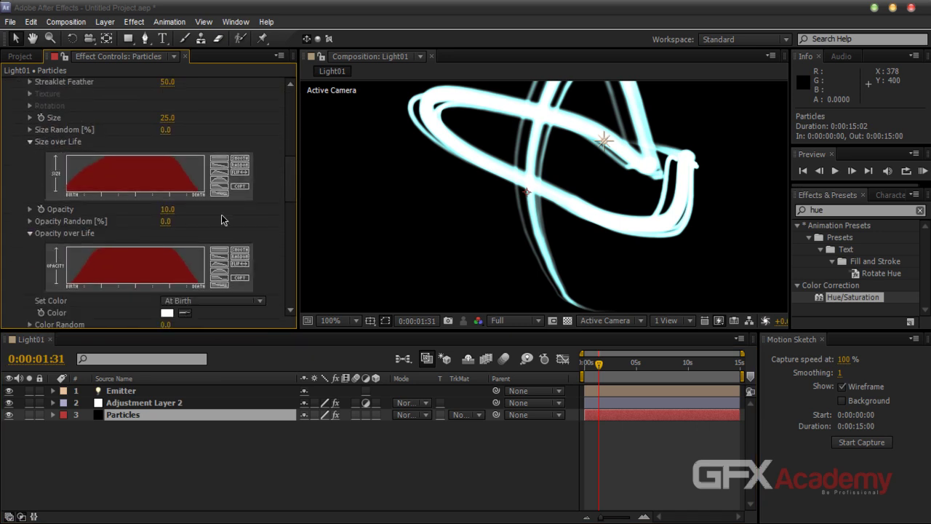
{"action": "left_click", "coordinate": [167, 209]}
{"action": "type", "text": "5"}
{"action": "key", "text": "Return"}
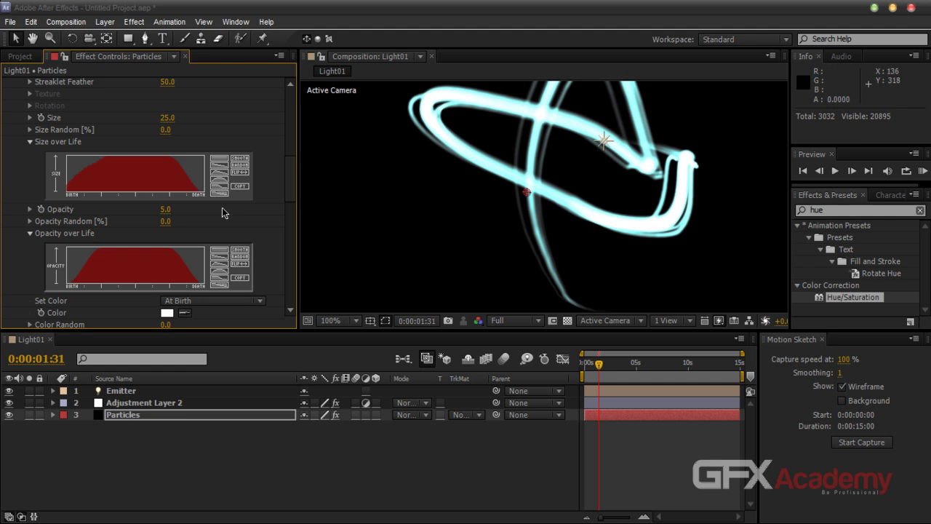
Set the project's color depth to 8 bits per channel
{"action": "left_click", "coordinate": [19, 57]}
{"action": "left_click", "coordinate": [65, 321]}
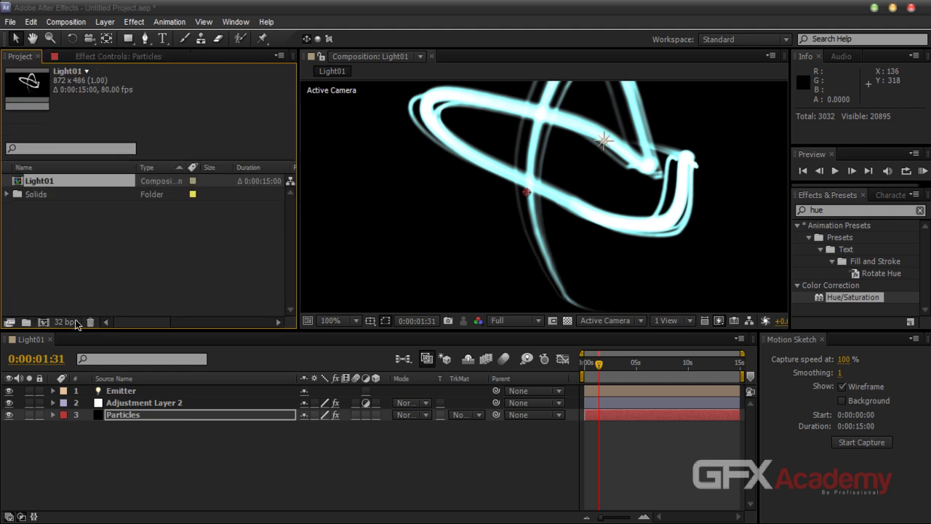
{"action": "left_click", "coordinate": [158, 202]}
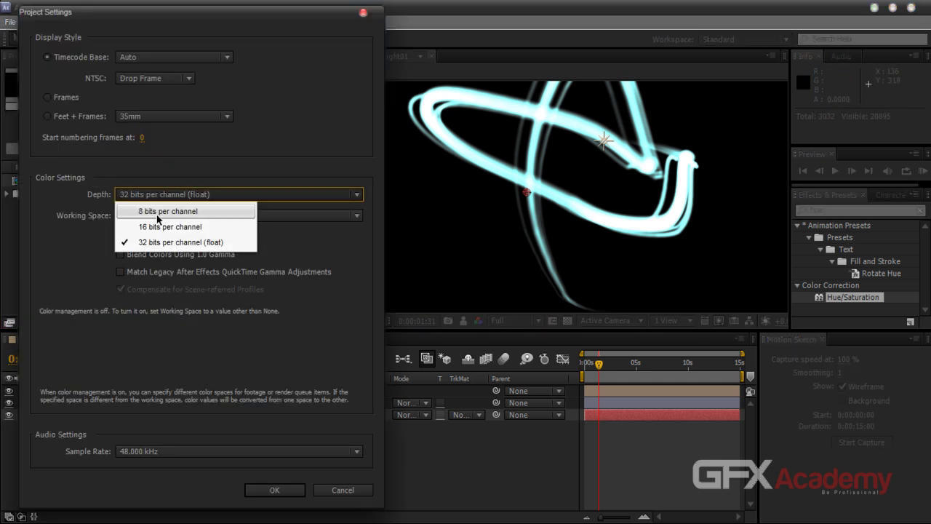
{"action": "left_click", "coordinate": [159, 210]}
{"action": "left_click", "coordinate": [257, 494]}
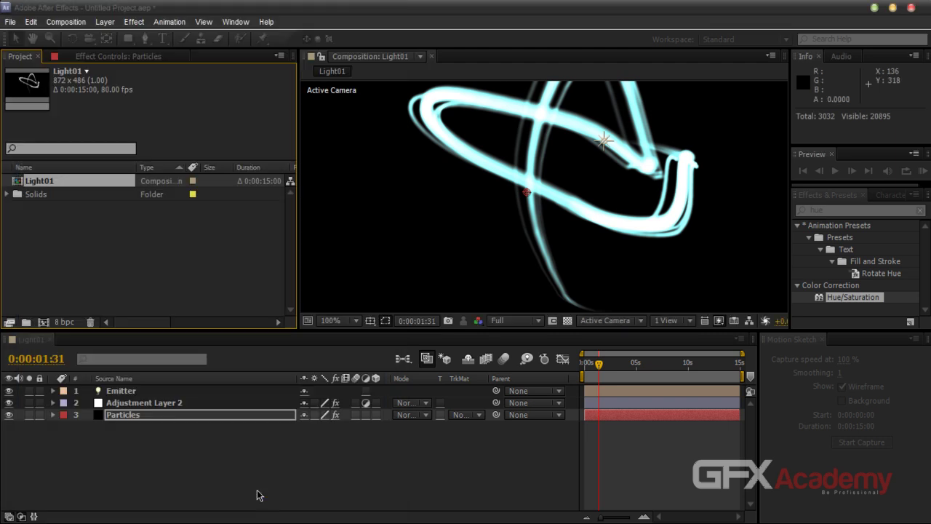
Set Colorize Hue to +54.0° in the Hue/Saturation effect on Adjustment Layer 2
{"action": "left_click", "coordinate": [139, 402]}
{"action": "left_click", "coordinate": [134, 56]}
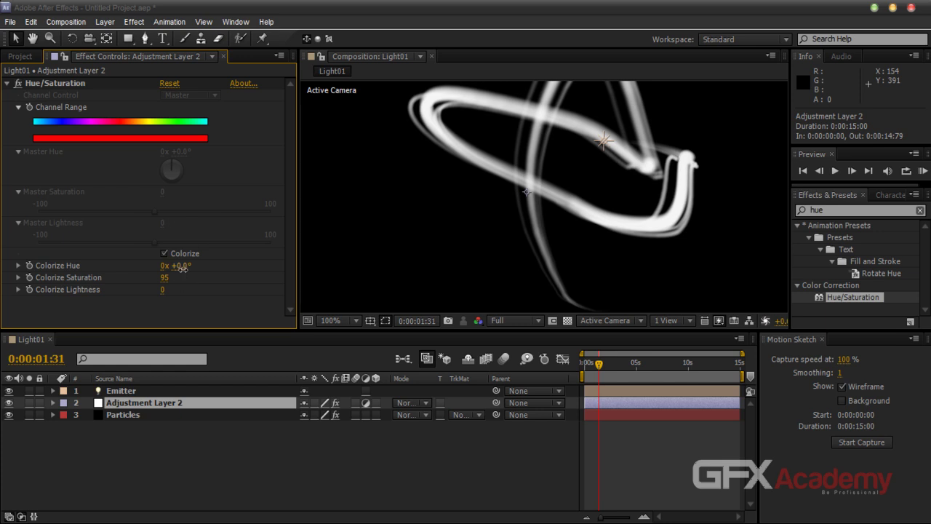
{"action": "left_click_drag", "start_coordinate": [181, 266], "coordinate": [228, 279]}
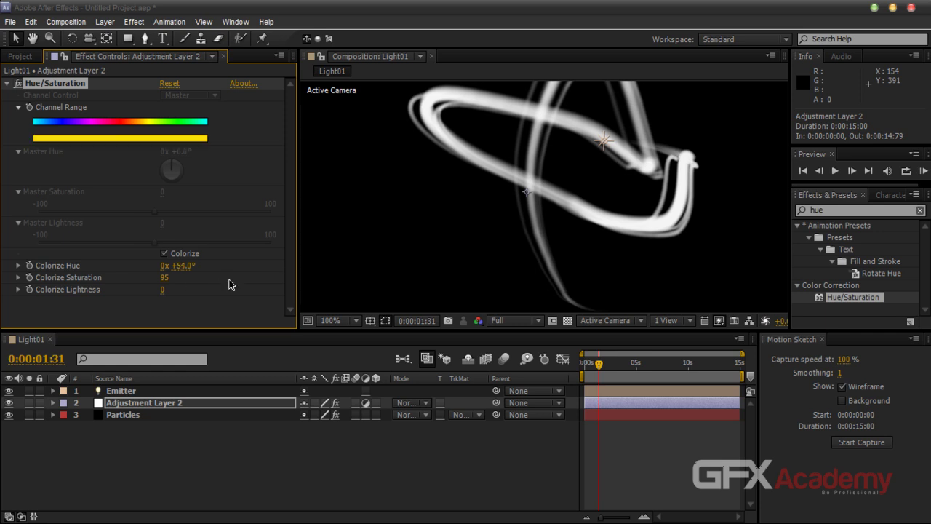
Set the particle Opacity to 6 in the Particular effect on the Particles layer
{"action": "left_click", "coordinate": [158, 416]}
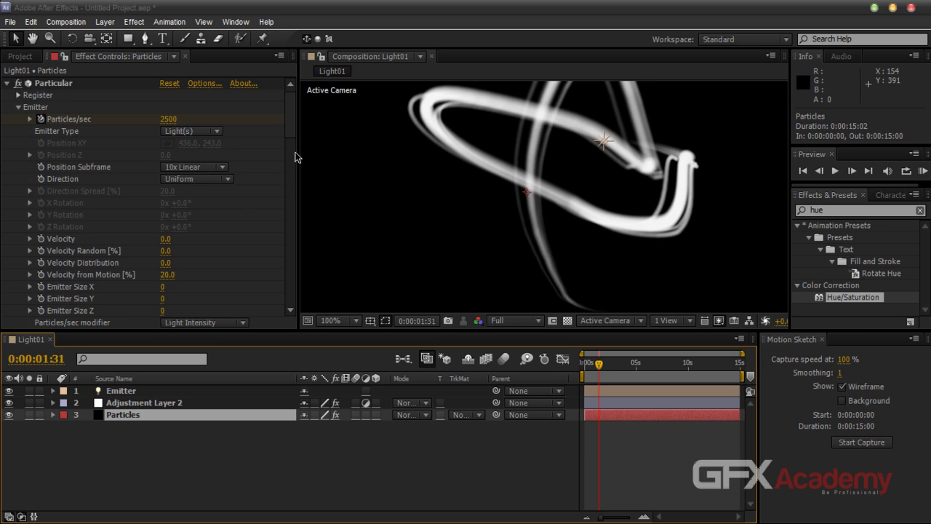
{"action": "left_click_drag", "start_coordinate": [290, 109], "coordinate": [285, 180]}
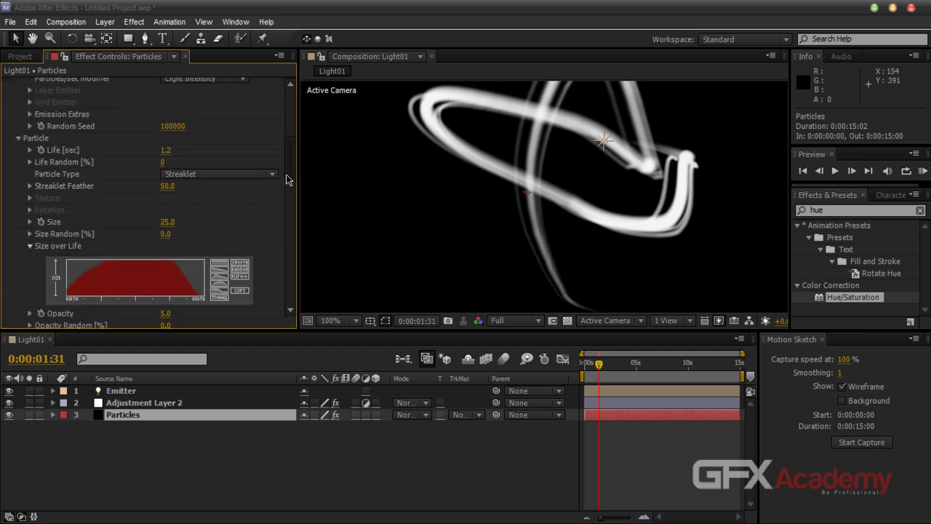
{"action": "scroll", "coordinate": [218, 257], "scroll_direction": "down", "scroll_amount": 3}
{"action": "mouse_move", "coordinate": [167, 219]}
{"action": "left_mouse_down"}
{"action": "mouse_move", "coordinate": [196, 218]}
{"action": "mouse_move", "coordinate": [170, 223]}
{"action": "left_mouse_up"}
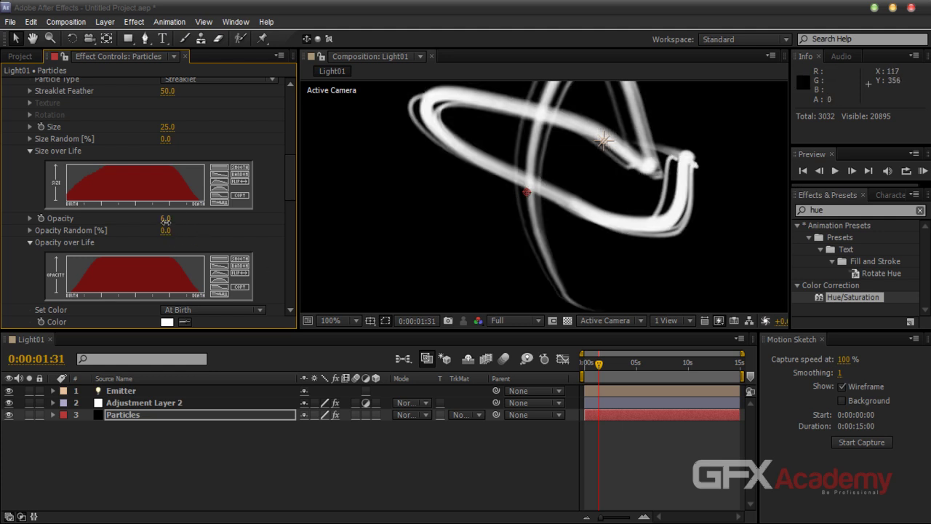
{"action": "key", "text": "Return"}
Set the particle Size to 15 in the Particles layer's Particular effect
{"action": "scroll", "coordinate": [291, 194], "scroll_direction": "up", "scroll_amount": 1}
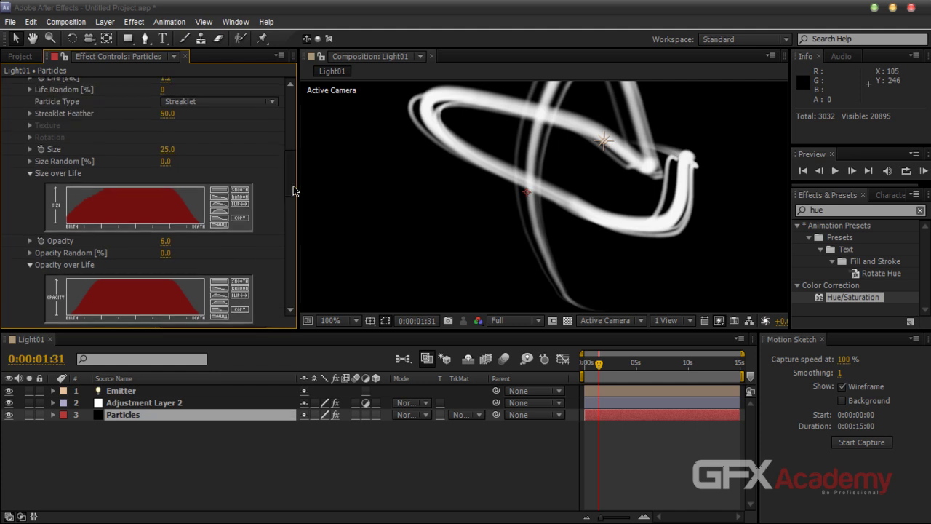
{"action": "left_click", "coordinate": [166, 149]}
{"action": "type", "text": "15"}
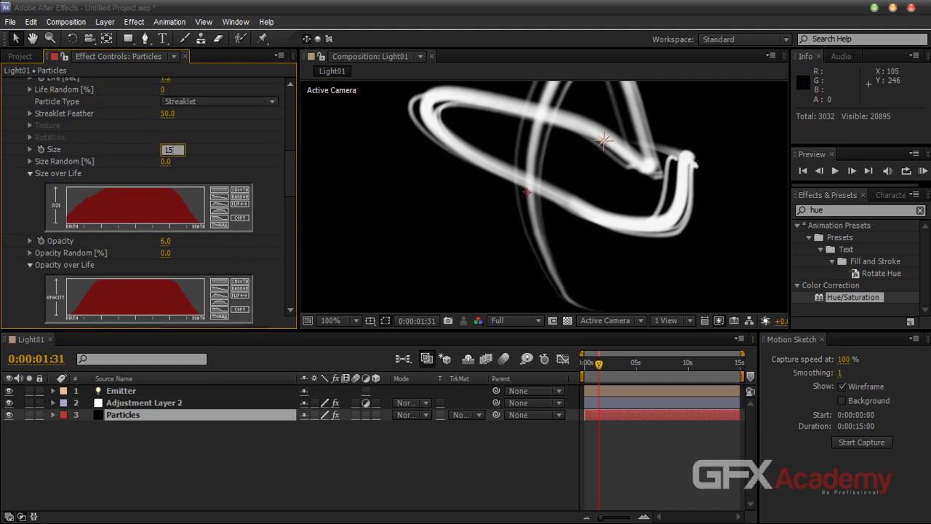
{"action": "key", "text": "Return"}
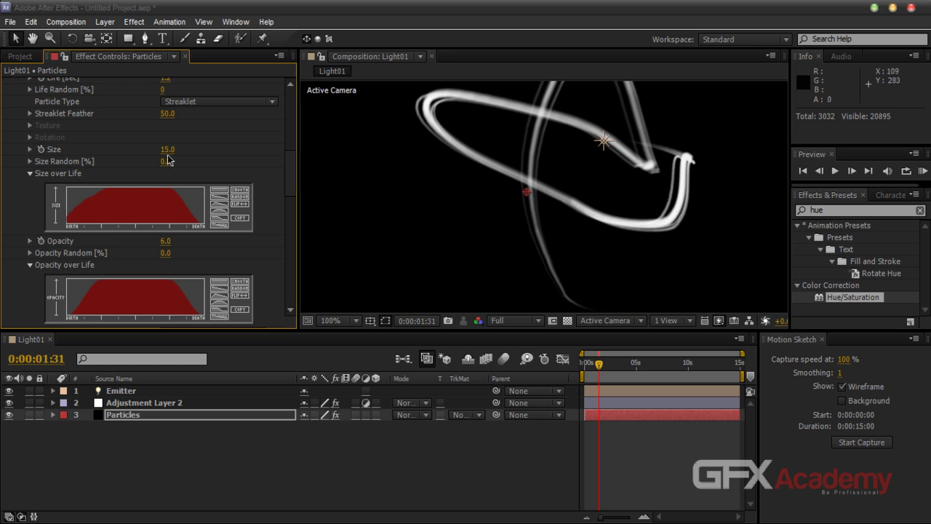
Set the Streaklet's No Streaks to 9 and its Random Seed to 2 in the Particular effect
{"action": "scroll", "coordinate": [495, 199], "scroll_direction": "down", "scroll_amount": 2}
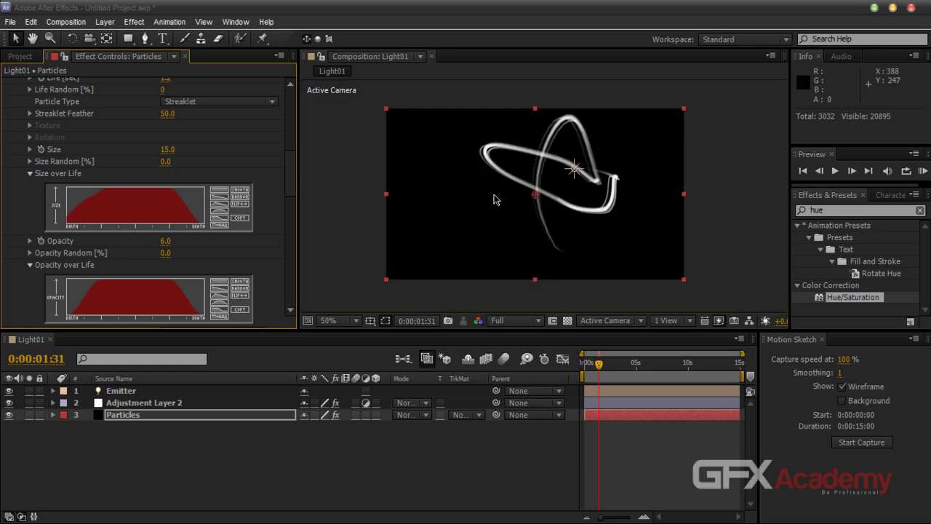
{"action": "scroll", "coordinate": [494, 200], "scroll_direction": "up", "scroll_amount": 2}
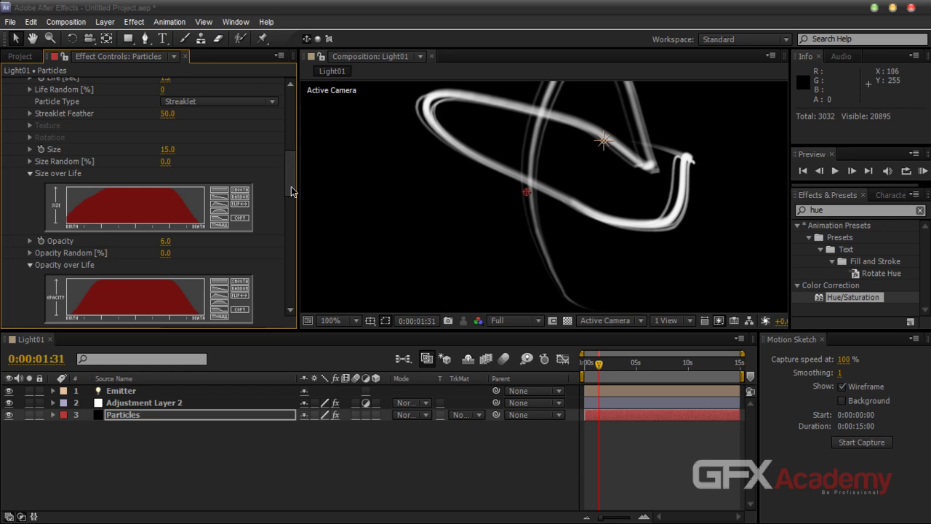
{"action": "scroll", "coordinate": [291, 186], "scroll_direction": "up", "scroll_amount": 3}
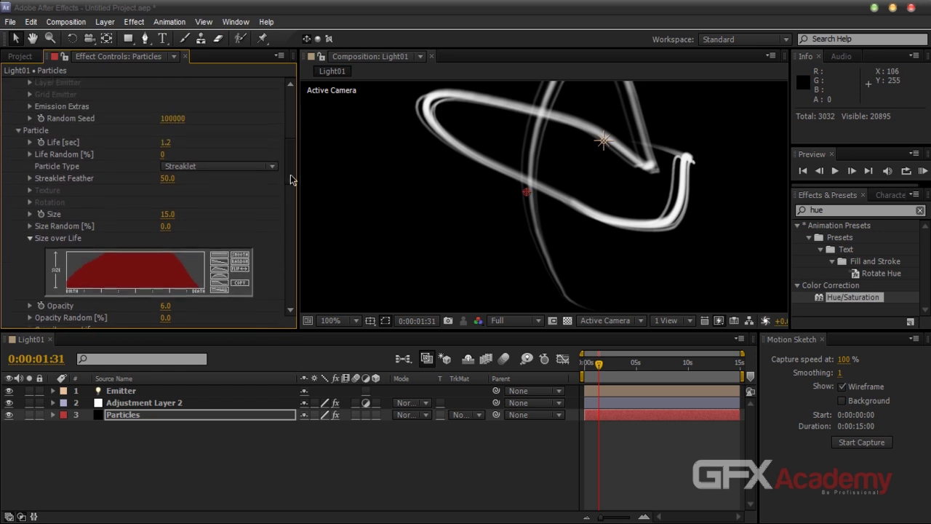
{"action": "scroll", "coordinate": [290, 177], "scroll_direction": "up", "scroll_amount": 1}
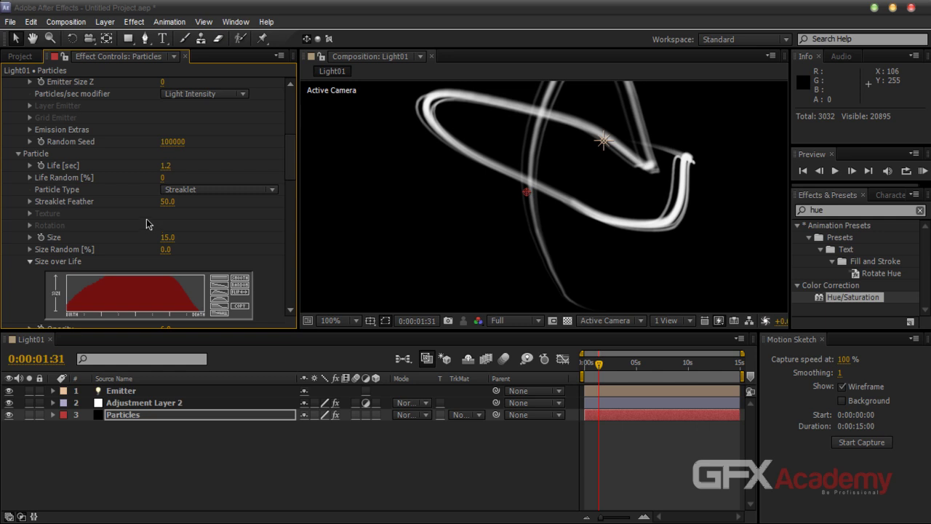
{"action": "scroll", "coordinate": [147, 216], "scroll_direction": "up", "scroll_amount": 4}
{"action": "scroll", "coordinate": [148, 212], "scroll_direction": "down", "scroll_amount": 3}
{"action": "scroll", "coordinate": [149, 212], "scroll_direction": "down", "scroll_amount": 12}
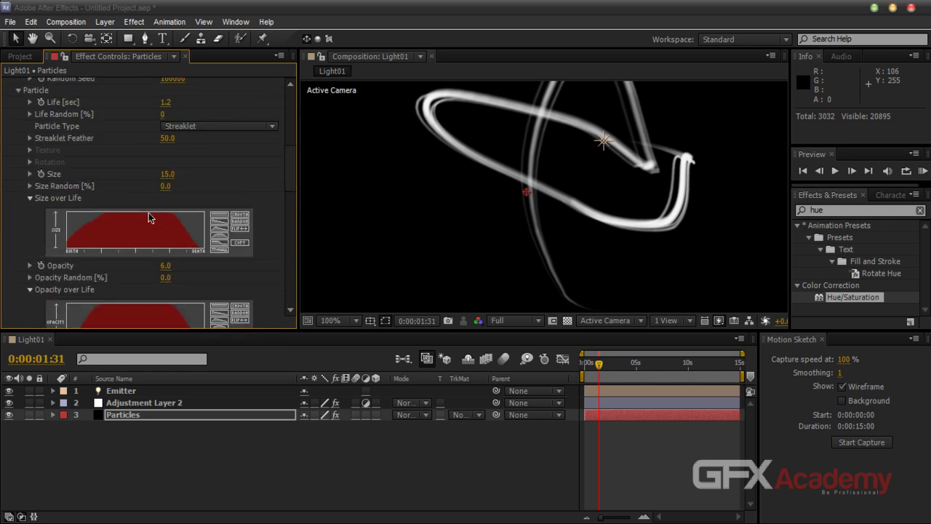
{"action": "scroll", "coordinate": [149, 235], "scroll_direction": "down", "scroll_amount": 2}
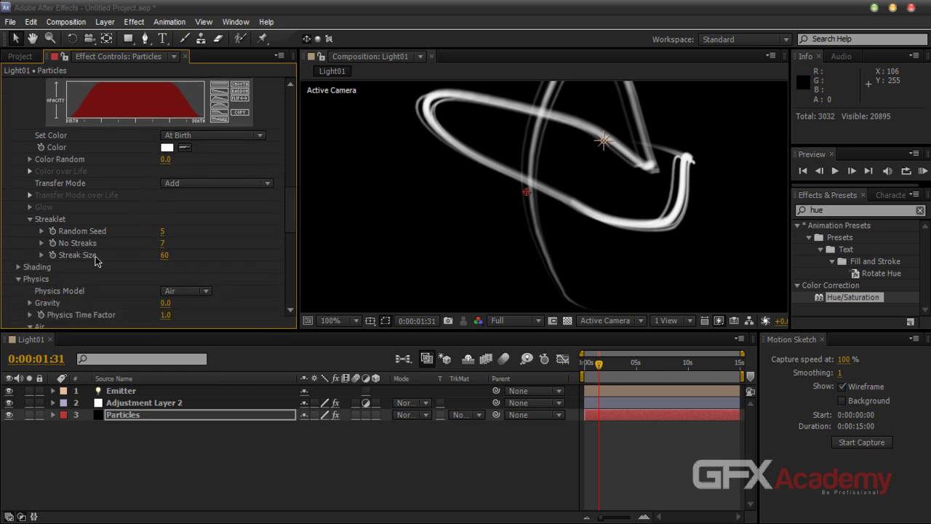
{"action": "mouse_move", "coordinate": [165, 247]}
{"action": "left_mouse_down"}
{"action": "mouse_move", "coordinate": [180, 241]}
{"action": "mouse_move", "coordinate": [170, 242]}
{"action": "left_mouse_up"}
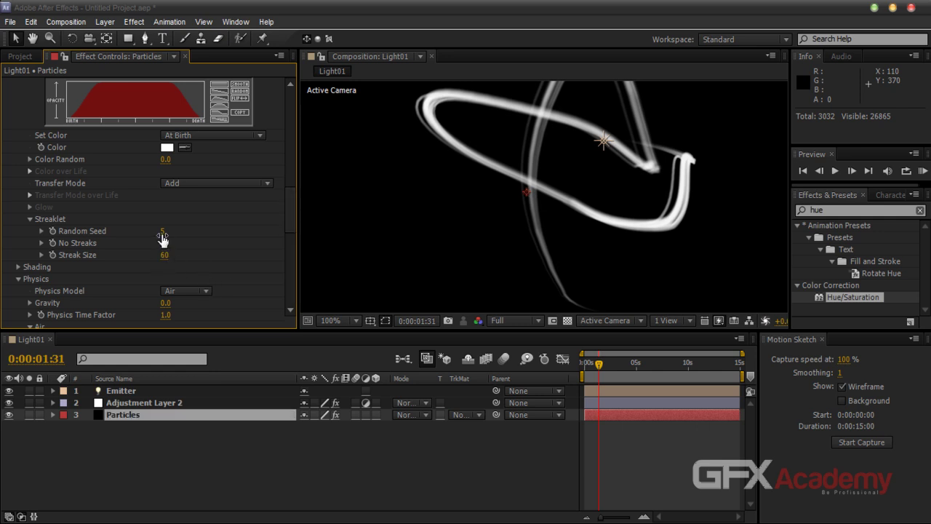
{"action": "left_click_drag", "start_coordinate": [162, 238], "coordinate": [162, 236]}
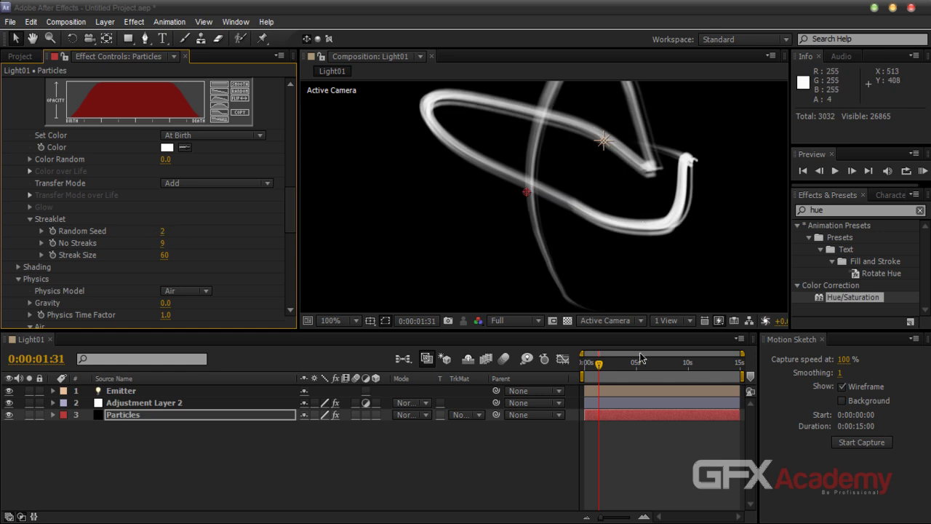
Move the current time to 0:00:00:63 and make the composition viewer taller by shrinking the timeline area
{"action": "left_click_drag", "start_coordinate": [600, 364], "coordinate": [594, 368]}
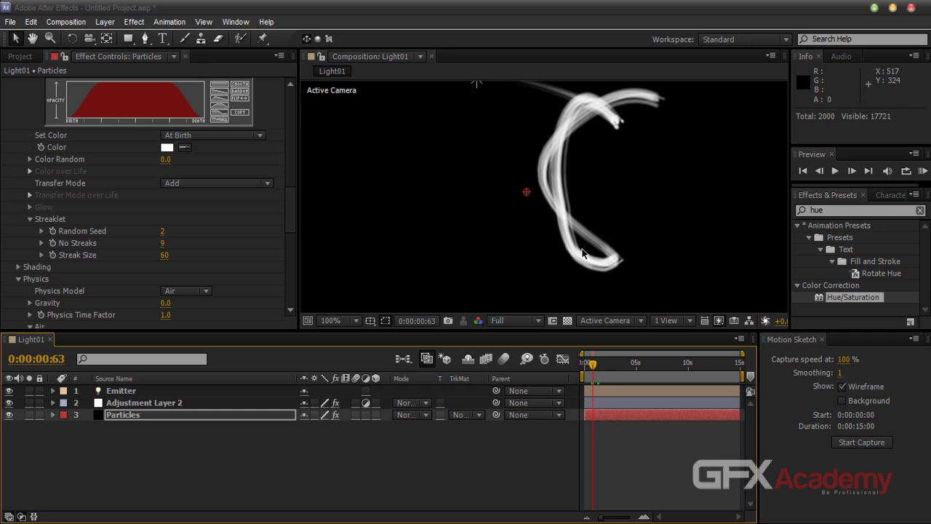
{"action": "left_click", "coordinate": [129, 403]}
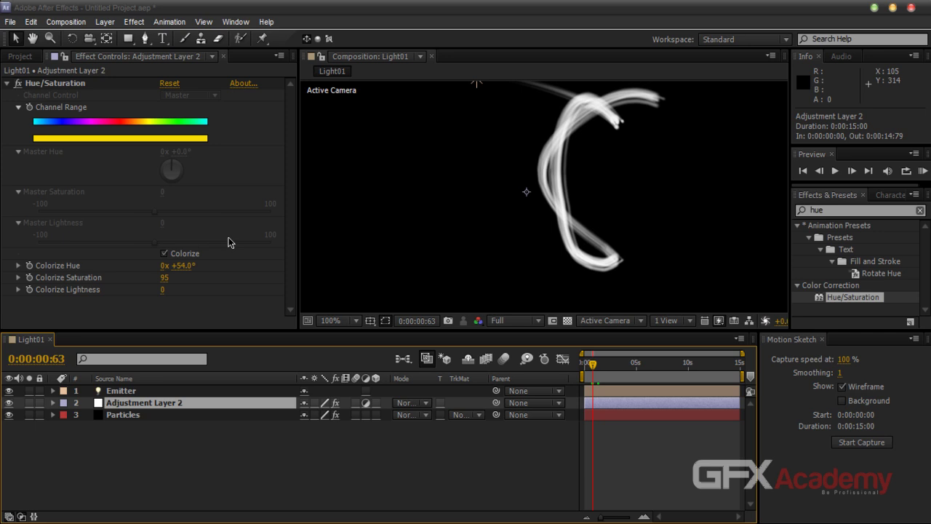
{"action": "left_click", "coordinate": [190, 415]}
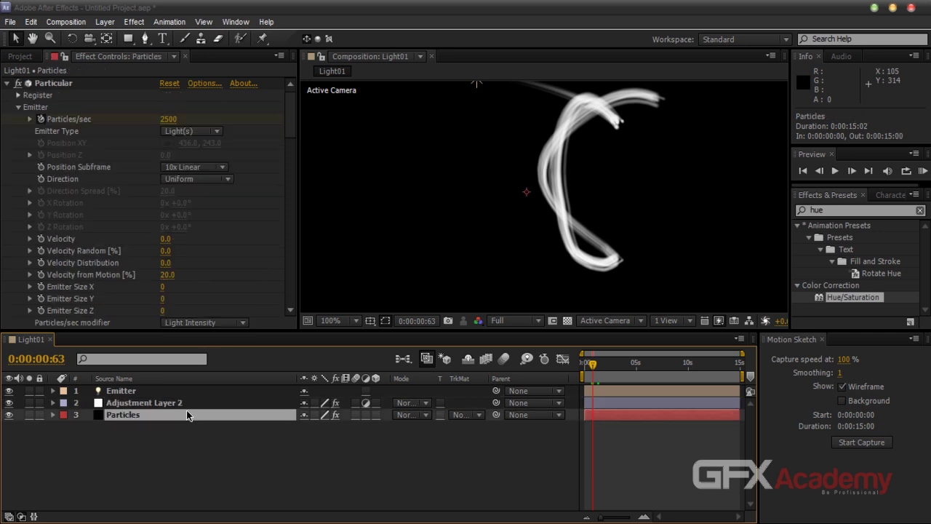
{"action": "left_click", "coordinate": [7, 83]}
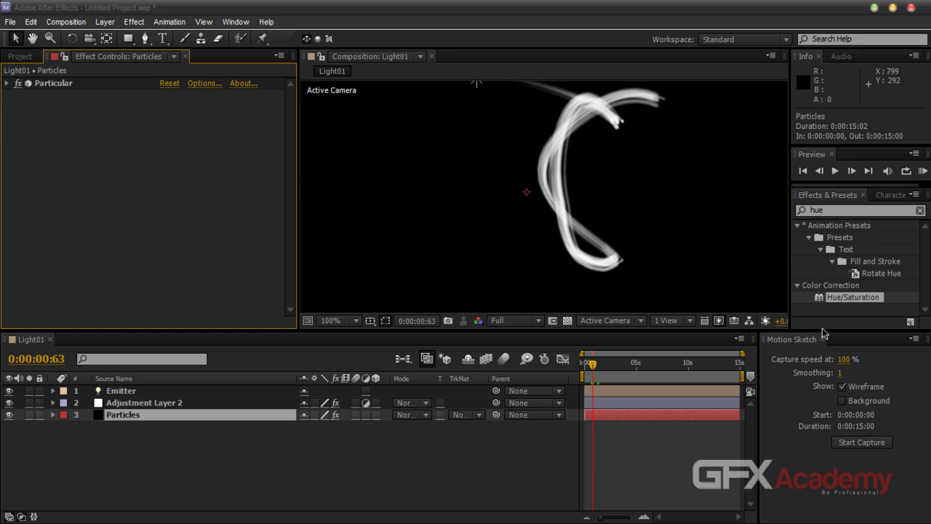
{"action": "left_click_drag", "start_coordinate": [815, 332], "coordinate": [809, 363]}
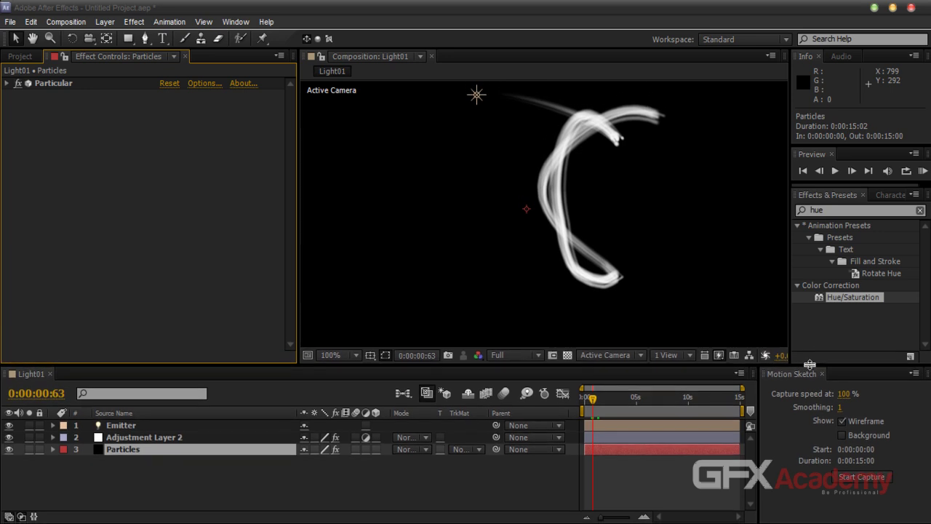
{"action": "left_click", "coordinate": [175, 441]}
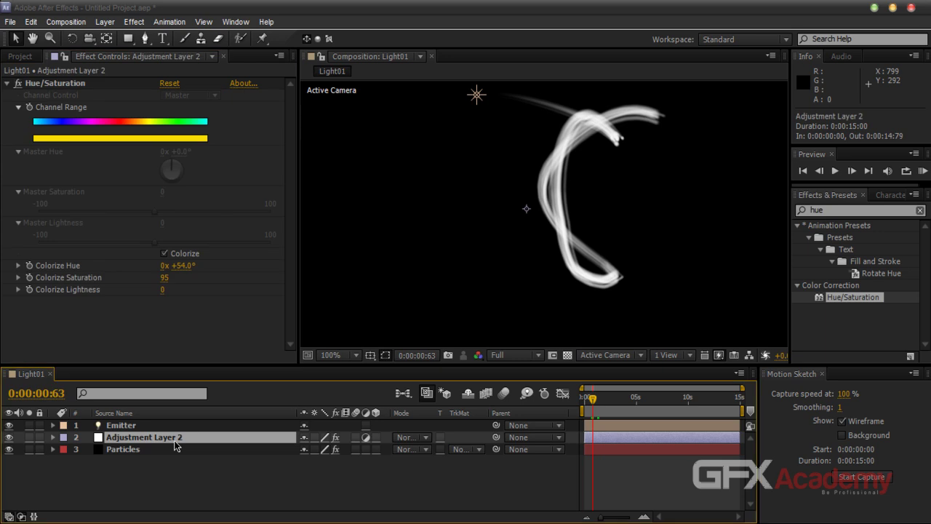
Review the Particular effect's settings on the Particles layer, from the Emitter group down to Streaklet and Physics
{"action": "left_click", "coordinate": [132, 469]}
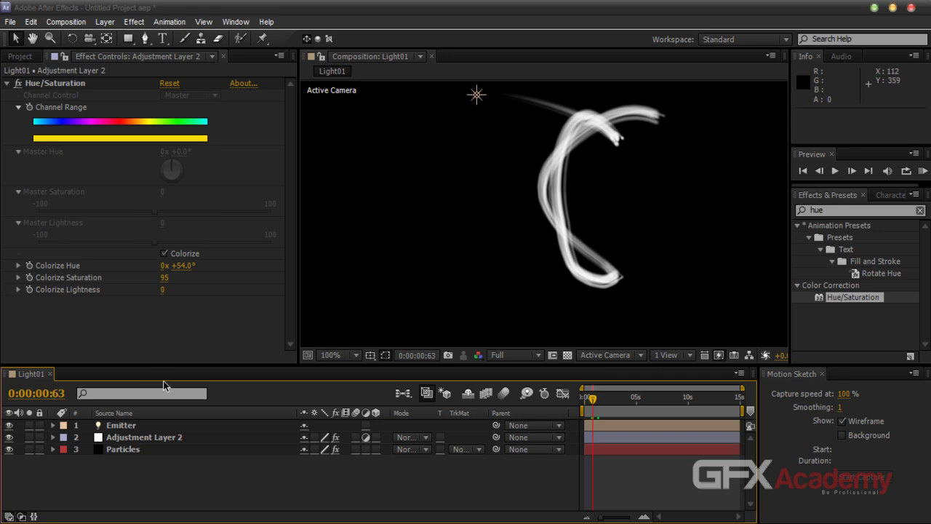
{"action": "left_click", "coordinate": [157, 450]}
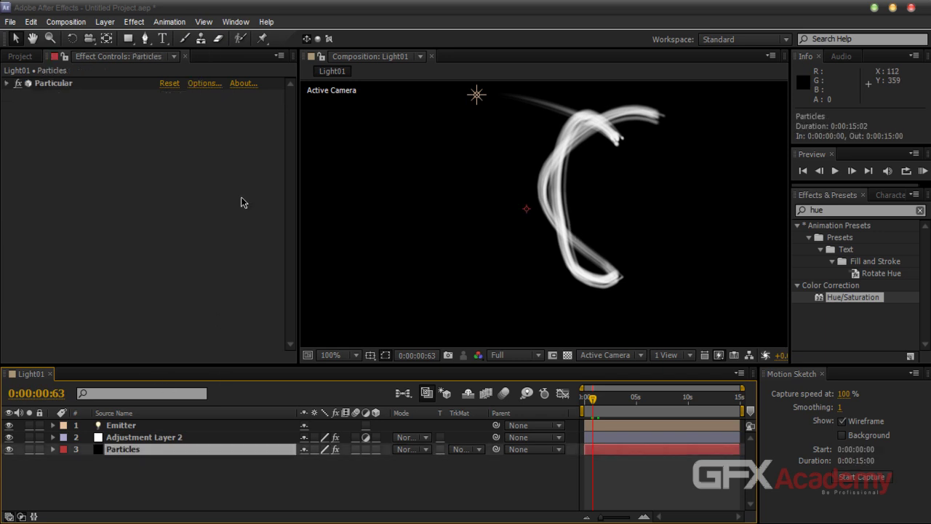
{"action": "left_click", "coordinate": [7, 84]}
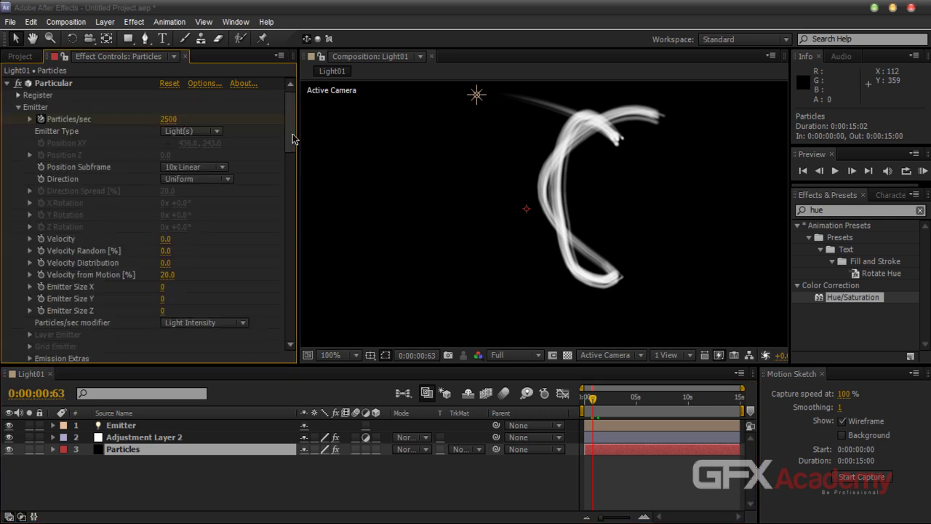
{"action": "scroll", "coordinate": [287, 188], "scroll_direction": "down", "scroll_amount": 5}
{"action": "scroll", "coordinate": [287, 188], "scroll_direction": "down", "scroll_amount": 8}
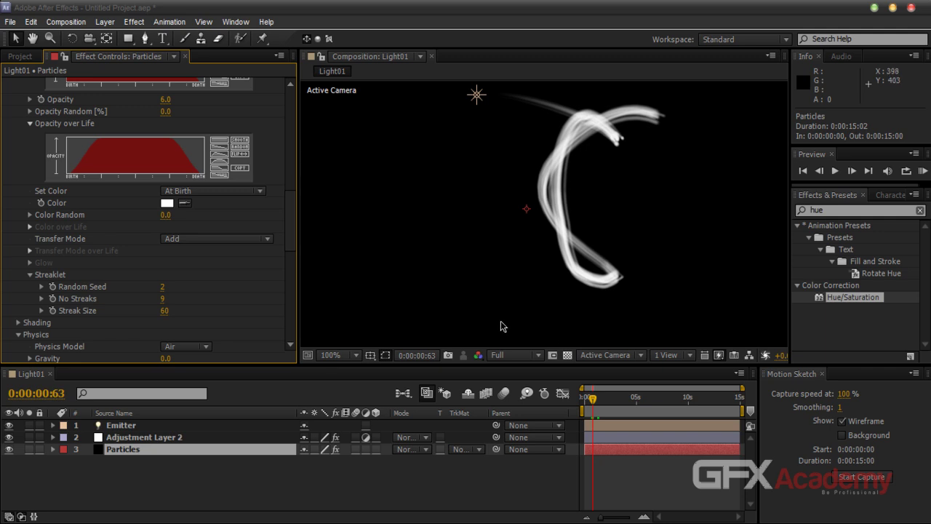
{"action": "left_click_drag", "start_coordinate": [291, 247], "coordinate": [170, 144]}
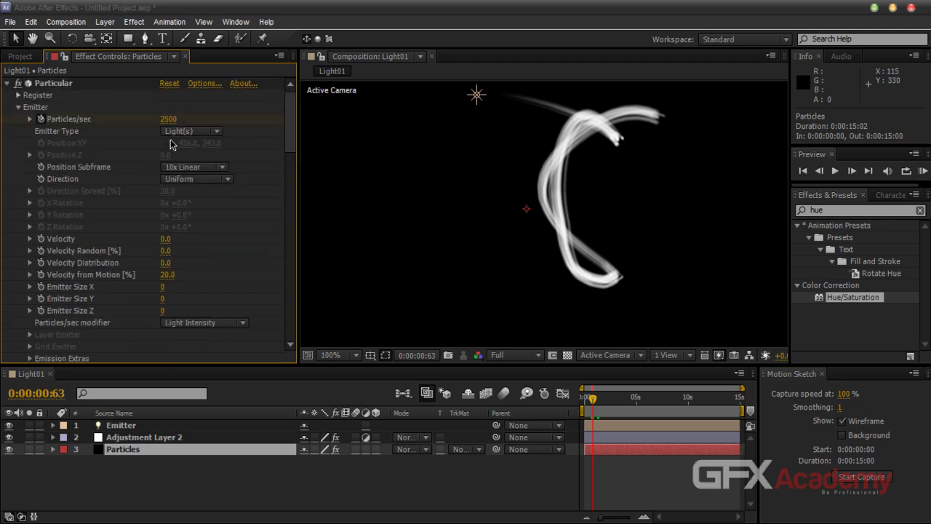
{"action": "left_click", "coordinate": [7, 83]}
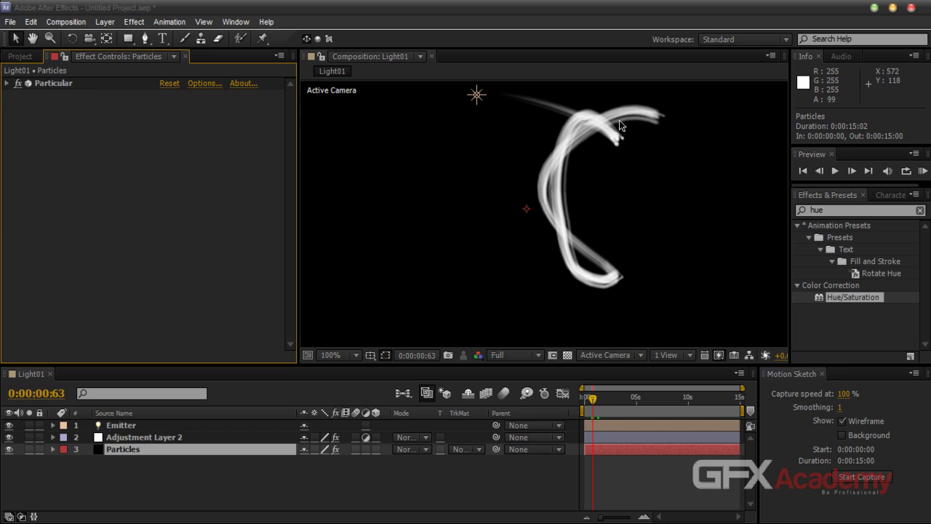
Compare the Hue/Saturation effect on Adjustment Layer 2 with the Particular effect on the Particles layer
{"action": "left_click", "coordinate": [197, 439]}
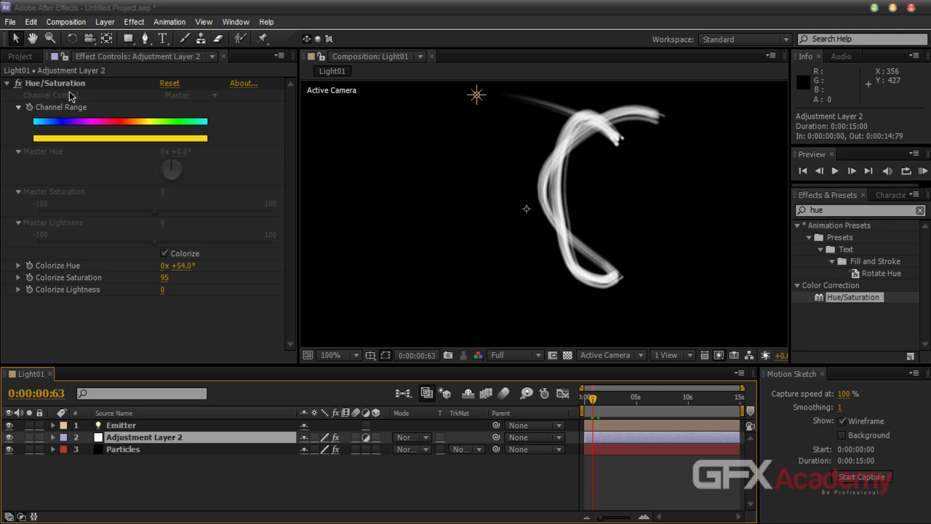
{"action": "left_click", "coordinate": [225, 451]}
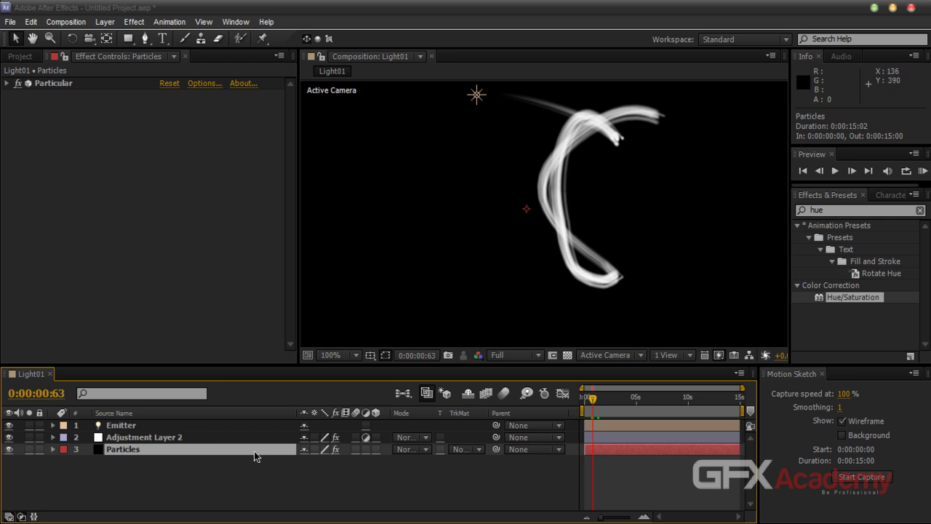
{"action": "left_click", "coordinate": [194, 440]}
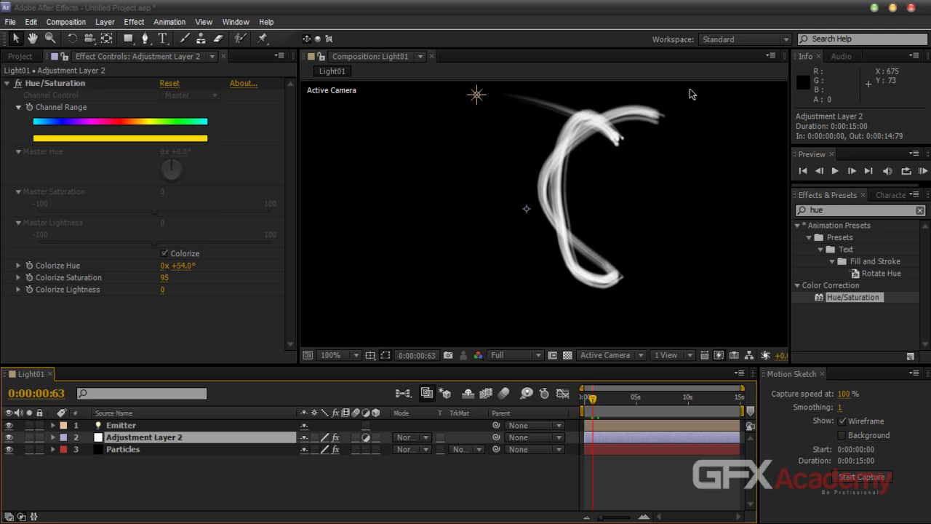
{"action": "key", "text": "comma"}
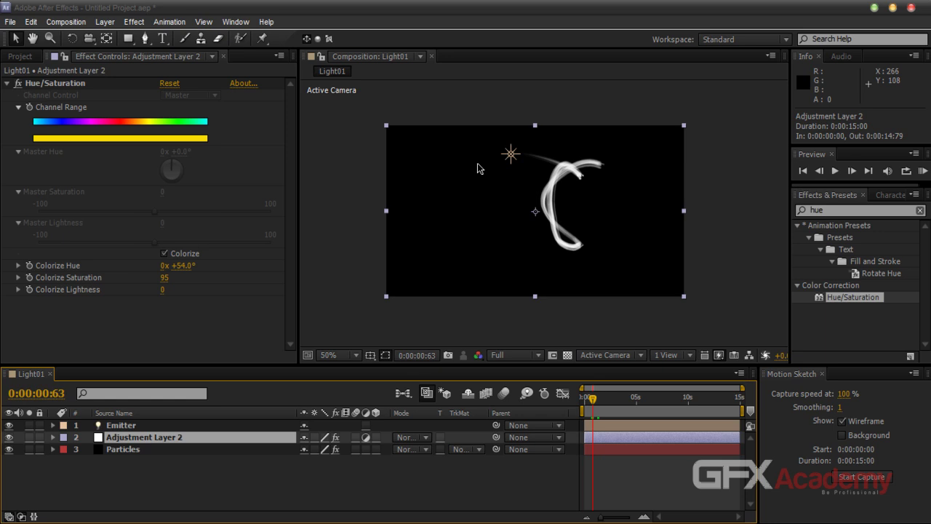
{"action": "left_click", "coordinate": [44, 88]}
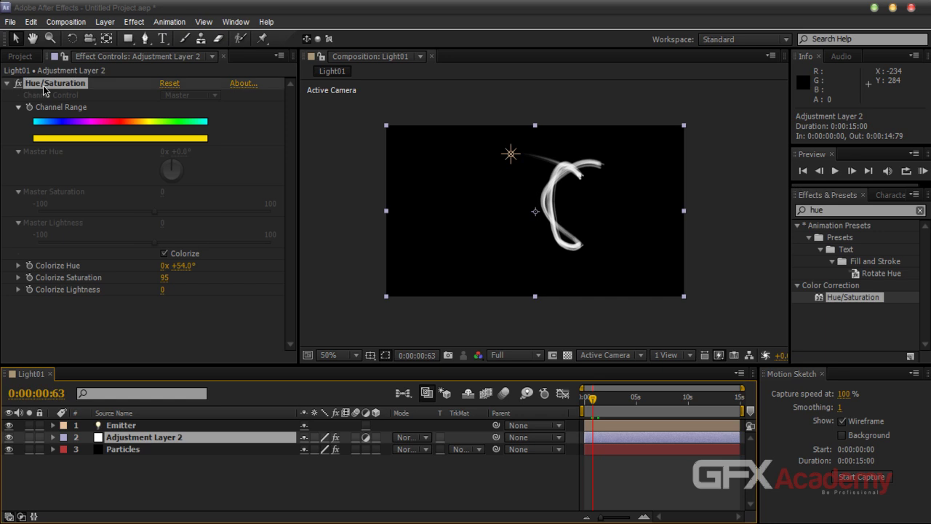
{"action": "left_click", "coordinate": [148, 441]}
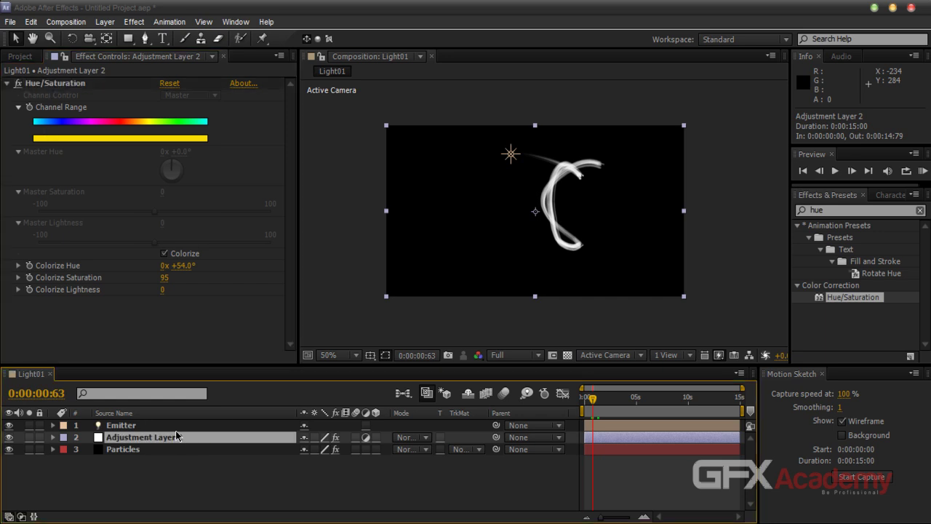
{"action": "left_click", "coordinate": [120, 451]}
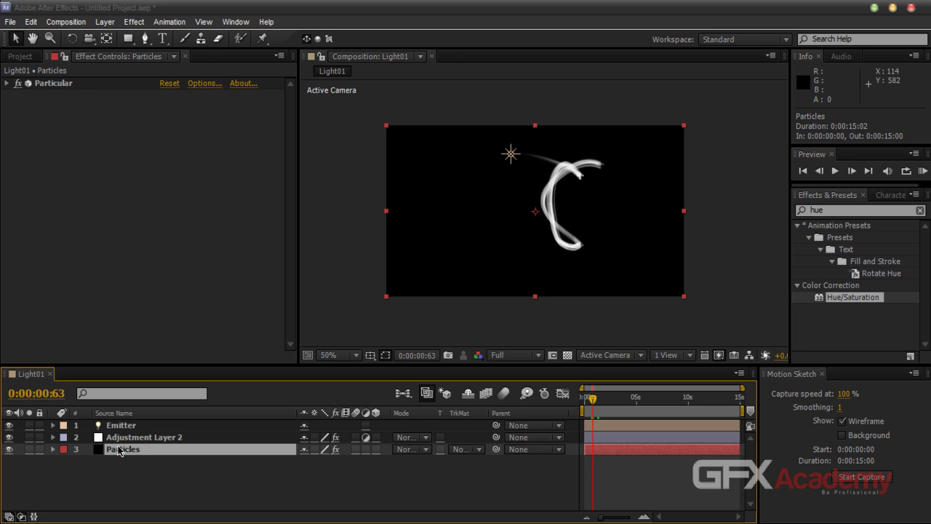
{"action": "left_click", "coordinate": [54, 85]}
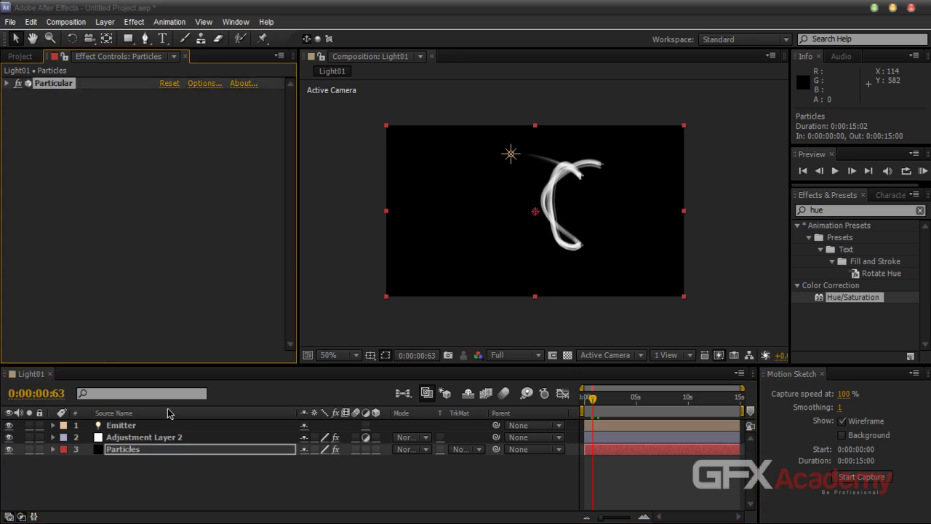
{"action": "left_click", "coordinate": [169, 480]}
Pre-compose the Particles layer as Particles_Comp, moving all attributes into the new composition
{"action": "left_click", "coordinate": [128, 455]}
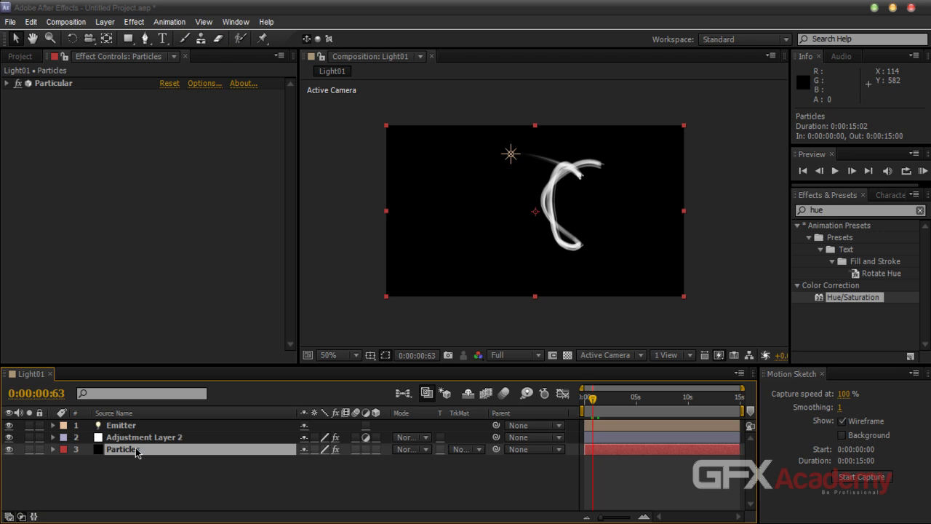
{"action": "key", "text": "ctrl+shift+c"}
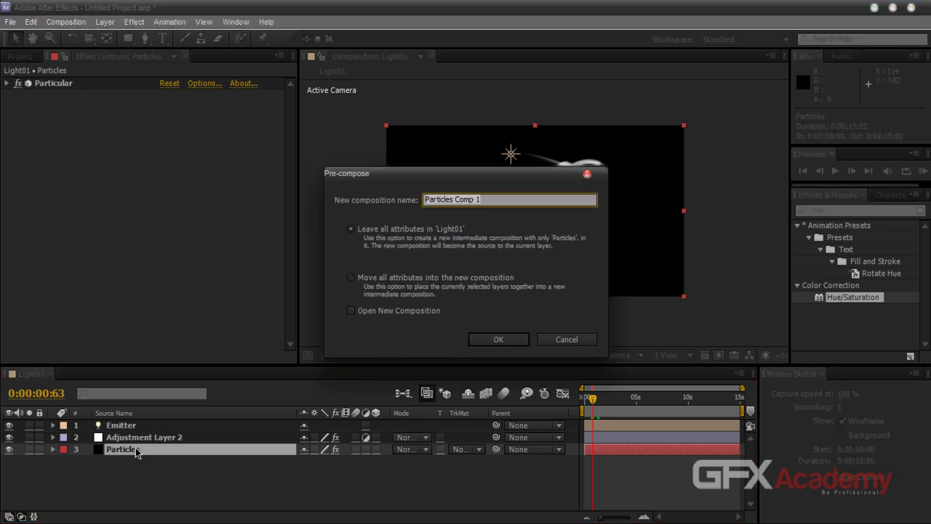
{"action": "left_click_drag", "start_coordinate": [458, 175], "coordinate": [535, 254]}
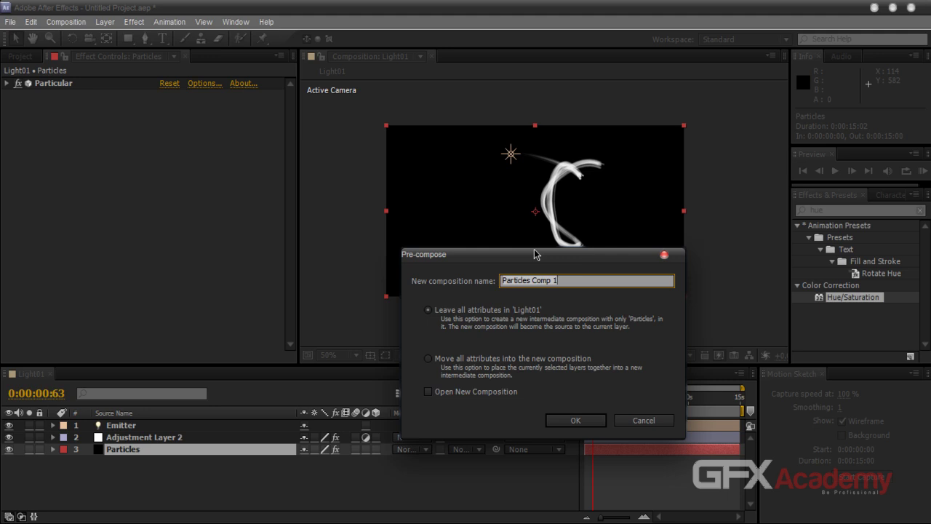
{"action": "left_click", "coordinate": [451, 361]}
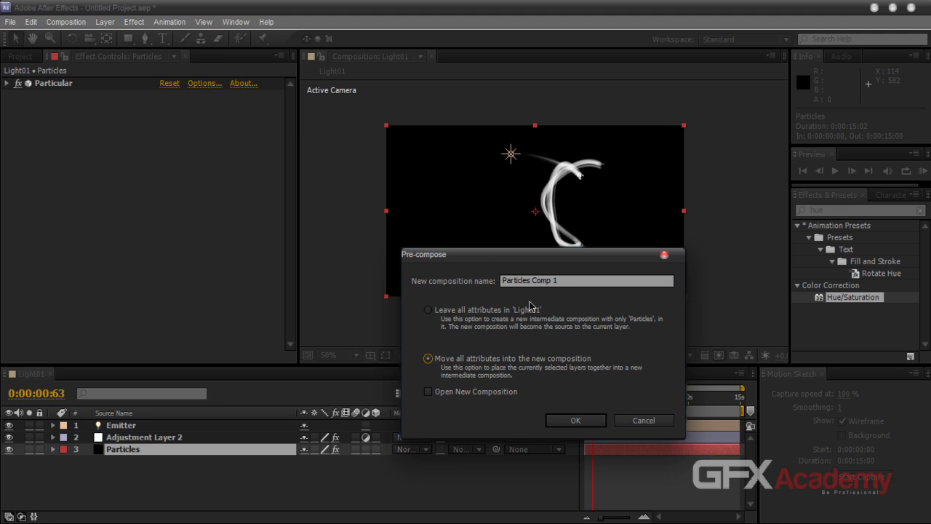
{"action": "left_click", "coordinate": [559, 282]}
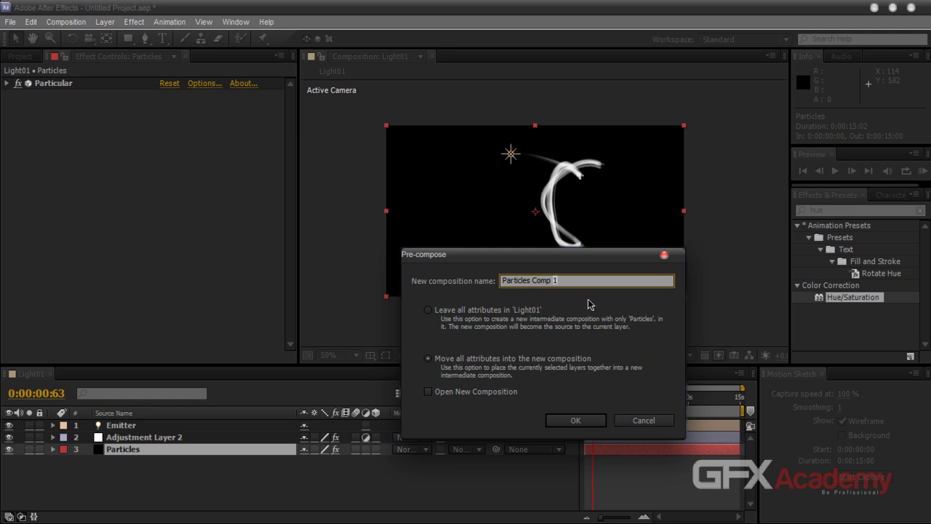
{"action": "key", "text": "BackSpace"}
{"action": "key", "text": "BackSpace"}
{"action": "left_click", "coordinate": [534, 280]}
{"action": "key", "text": "BackSpace"}
{"action": "type", "text": "_"}
{"action": "left_click_drag", "start_coordinate": [556, 260], "coordinate": [544, 297]}
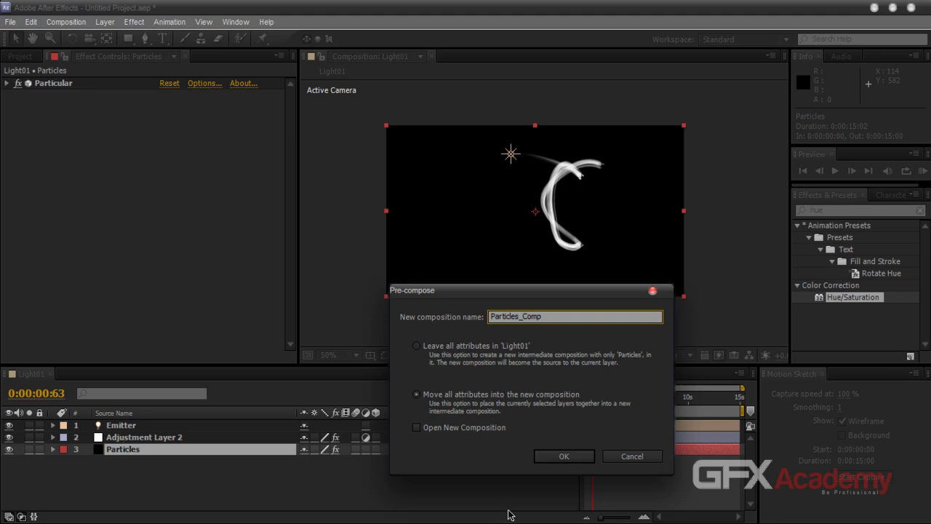
{"action": "left_click", "coordinate": [564, 456]}
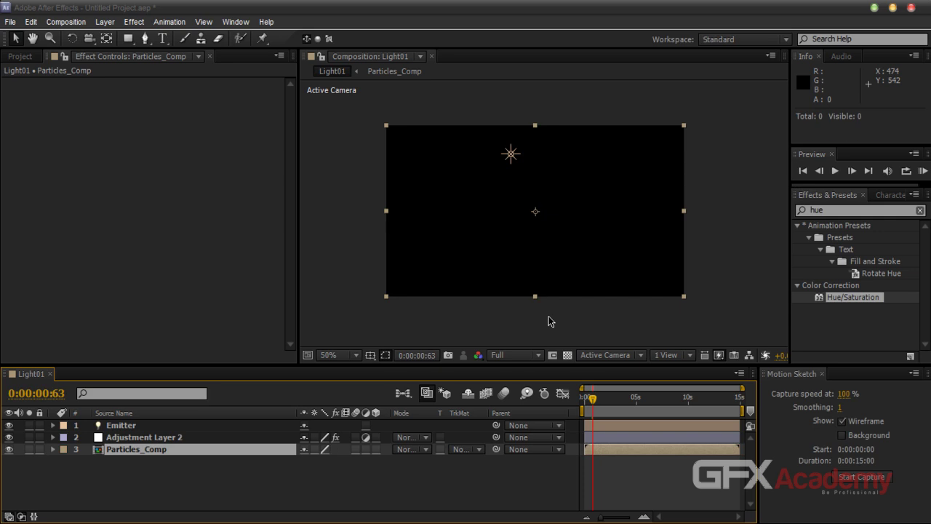
Undo the pre-composition of the Particles layer
{"action": "left_click", "coordinate": [182, 440]}
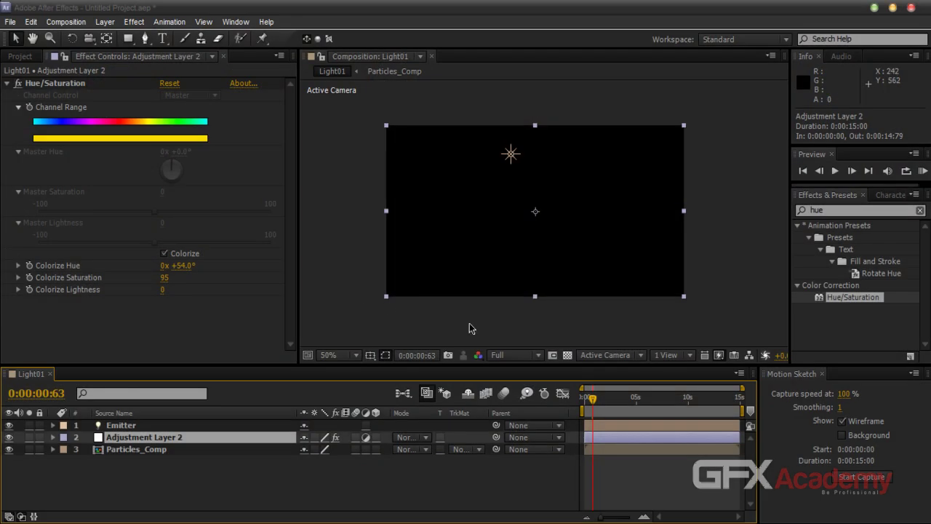
{"action": "left_click", "coordinate": [380, 495]}
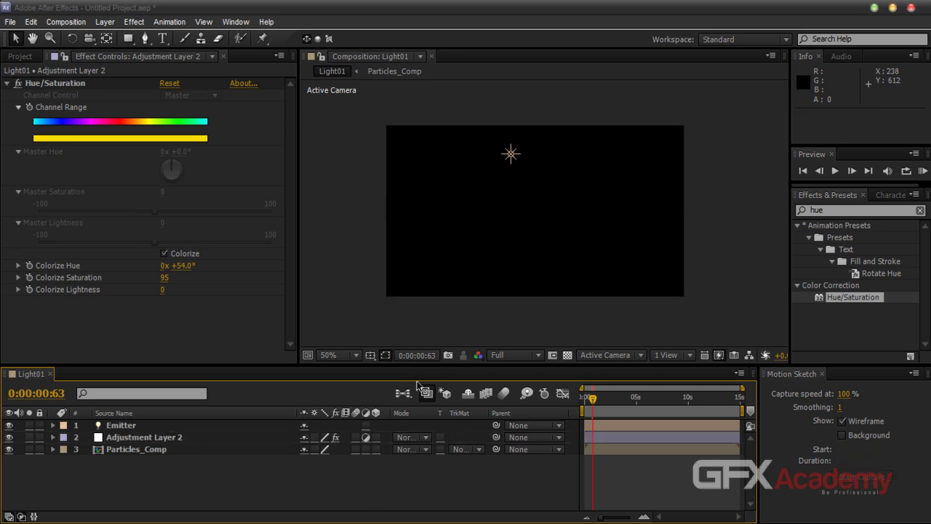
{"action": "left_click_drag", "start_coordinate": [437, 367], "coordinate": [438, 356]}
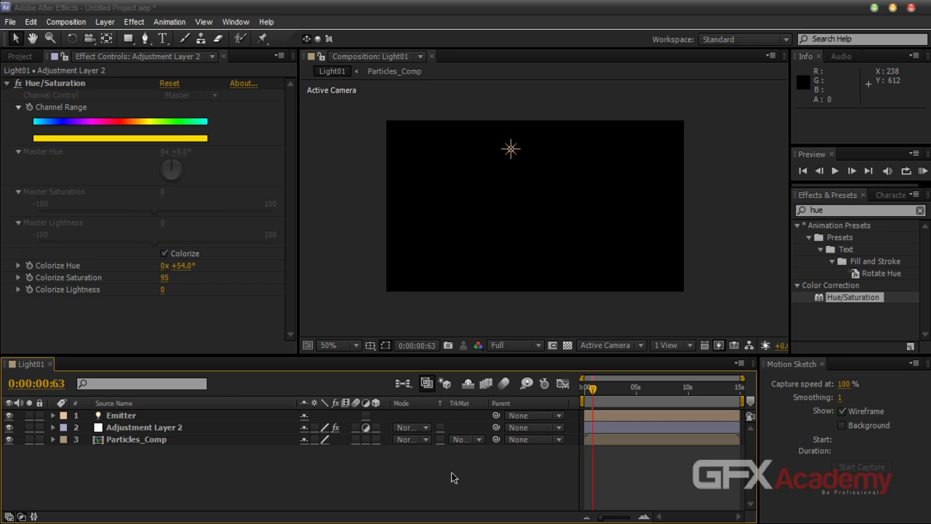
{"action": "key", "text": "ctrl+z"}
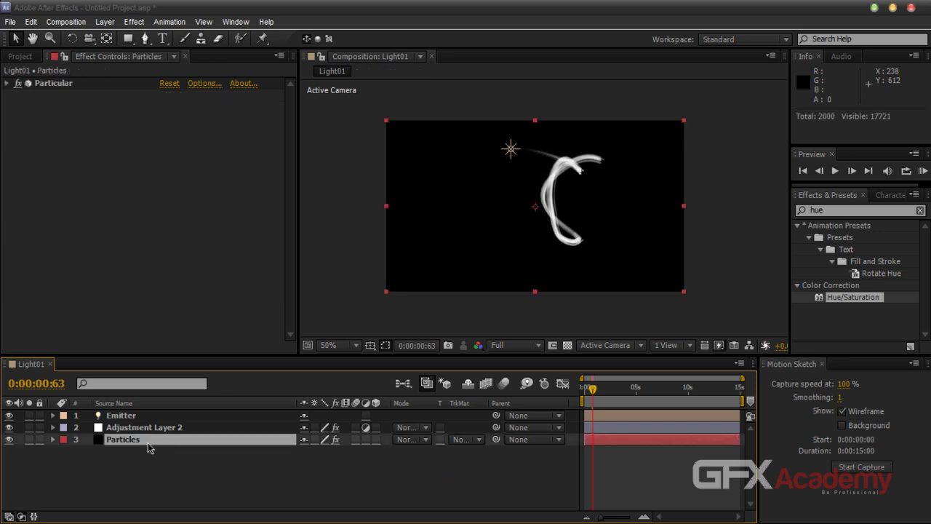
Pre-compose the Emitter and Particles layers together as PComp, moving all attributes into the new composition
{"action": "left_click", "coordinate": [137, 416], "text": "ctrl"}
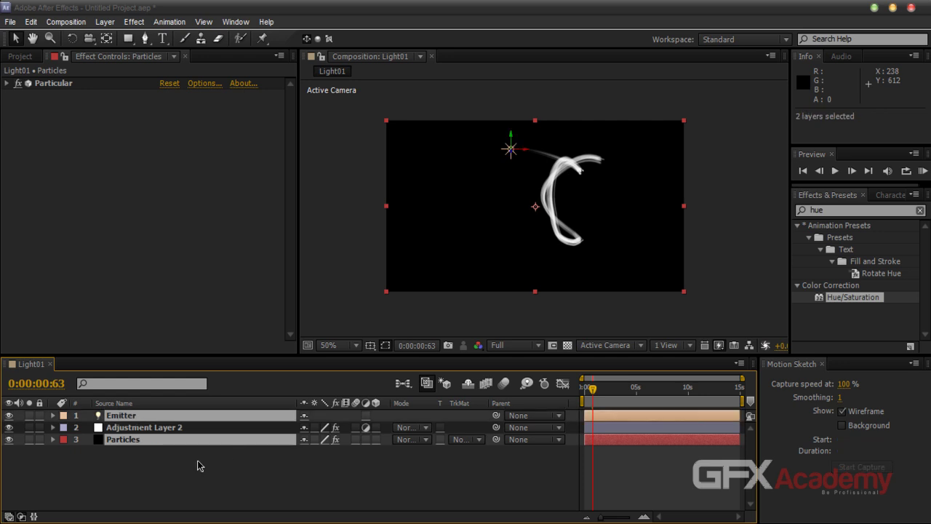
{"action": "key", "text": "ctrl+shift+c"}
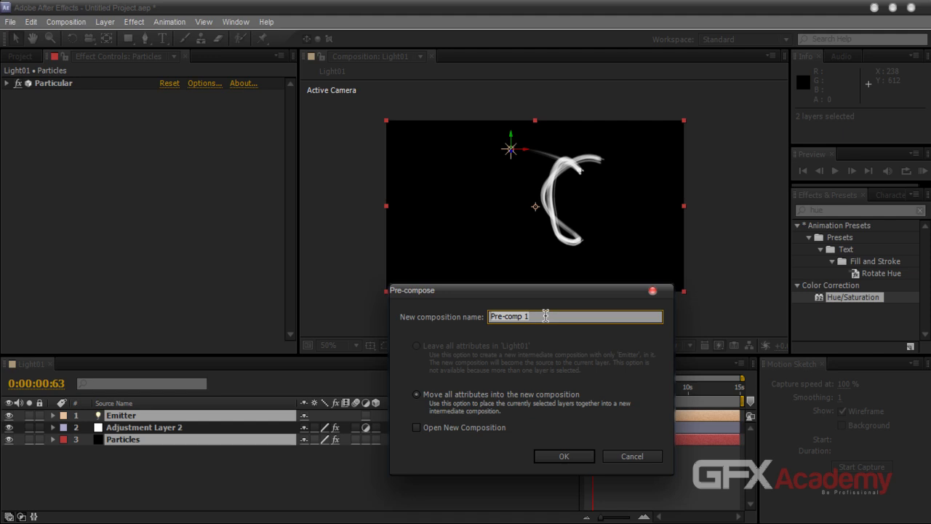
{"action": "type", "text": "PComp"}
{"action": "left_click", "coordinate": [565, 456]}
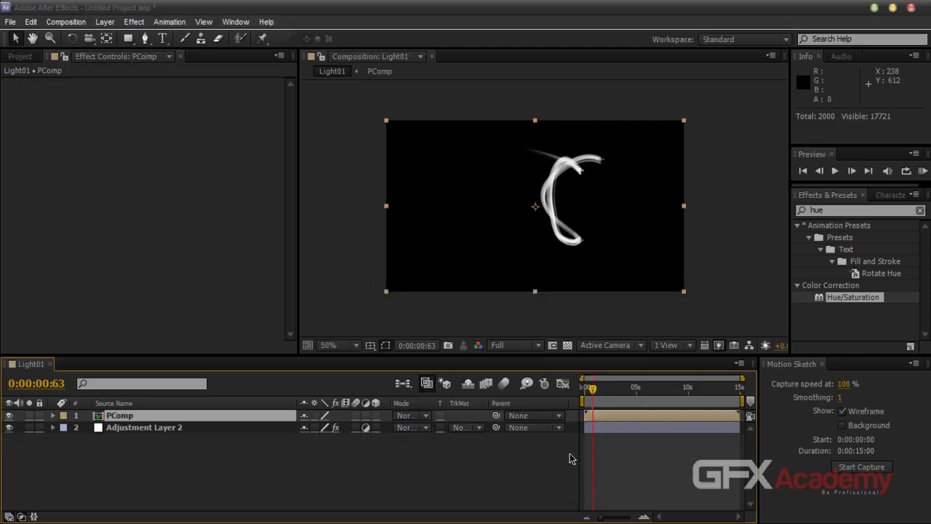
Move Adjustment Layer 2 above the PComp layer in the layer stack
{"action": "left_click", "coordinate": [174, 429]}
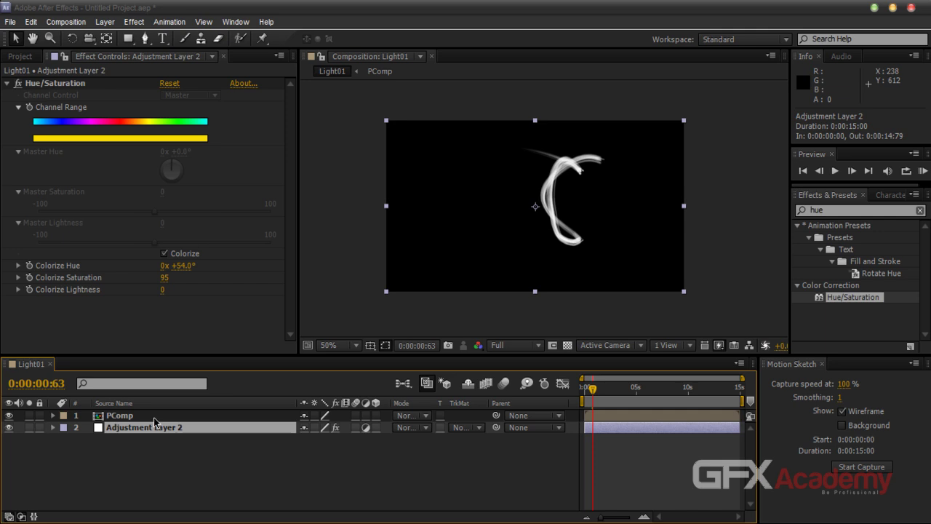
{"action": "left_click_drag", "start_coordinate": [151, 429], "coordinate": [151, 417]}
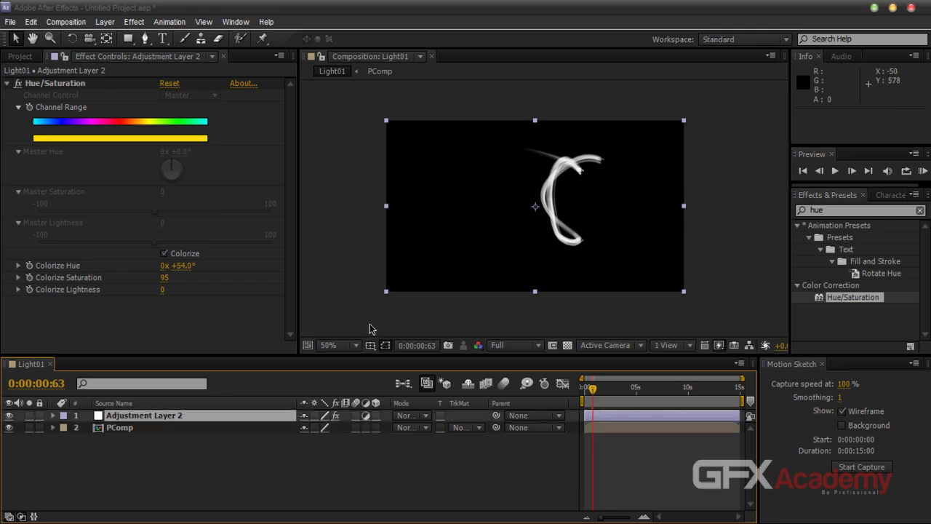
{"action": "left_click", "coordinate": [392, 312]}
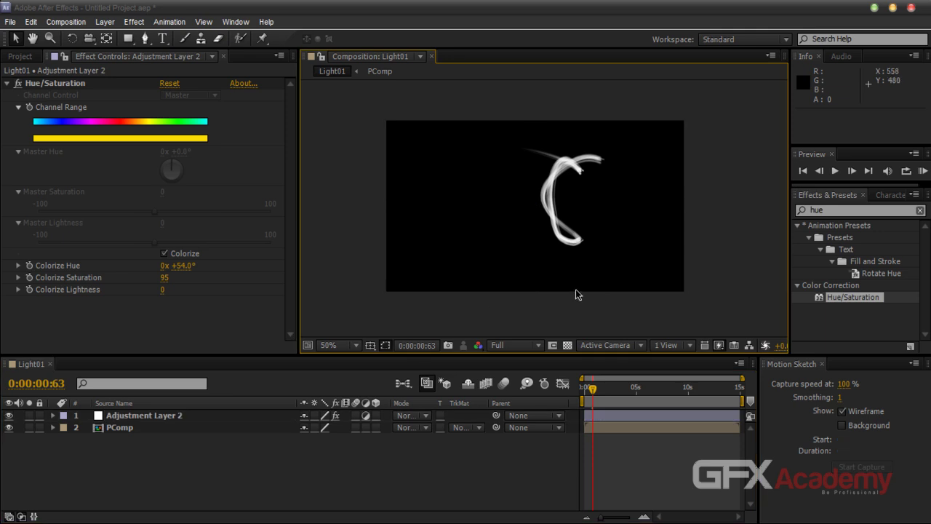
{"action": "key", "text": "period"}
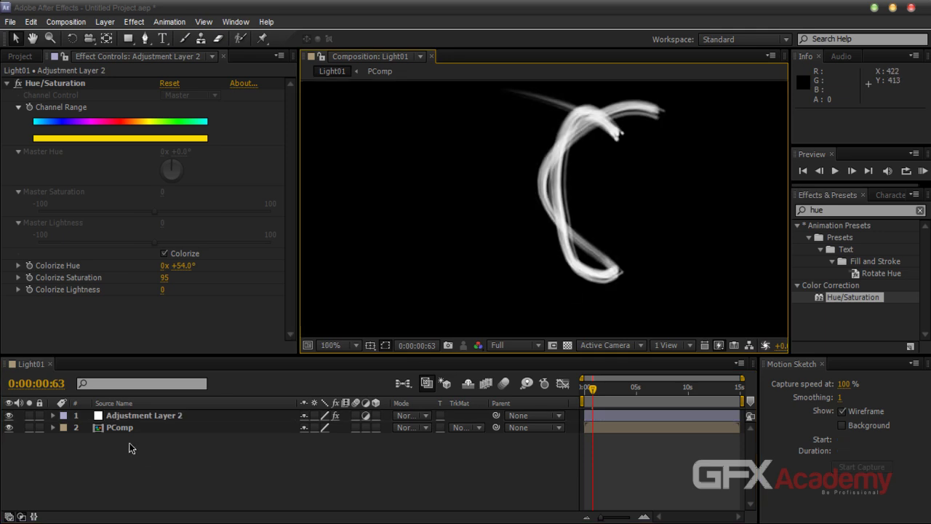
Toggle the Hue/Saturation effect on Adjustment Layer 2 to check its influence on the light streak
{"action": "left_click", "coordinate": [144, 429]}
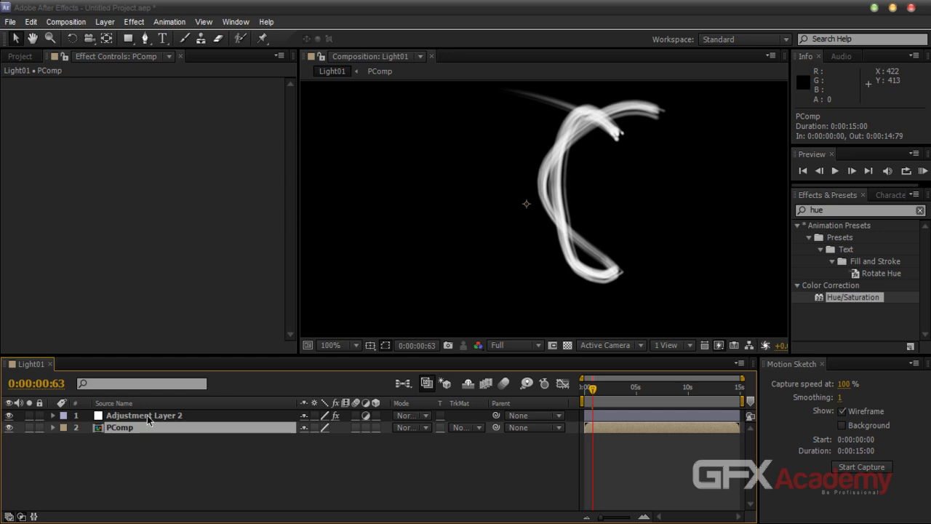
{"action": "left_click", "coordinate": [147, 415]}
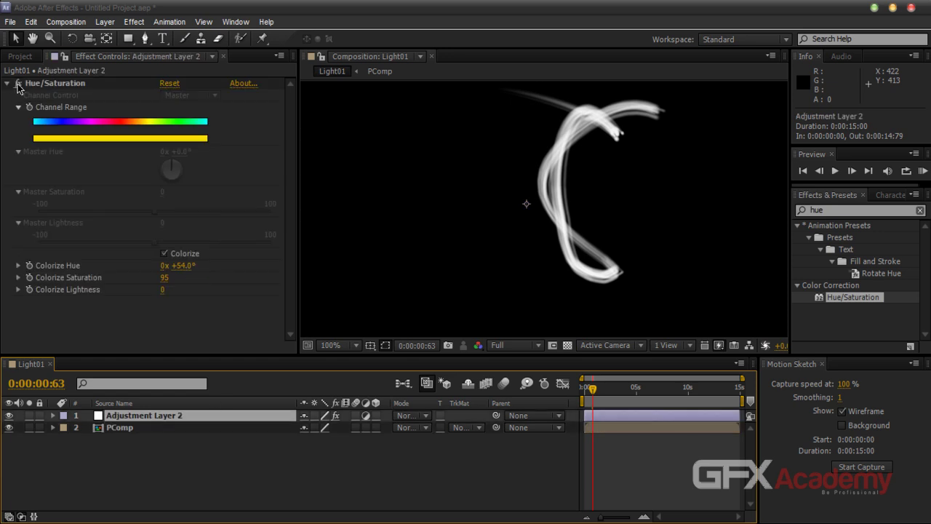
{"action": "left_click", "coordinate": [18, 86]}
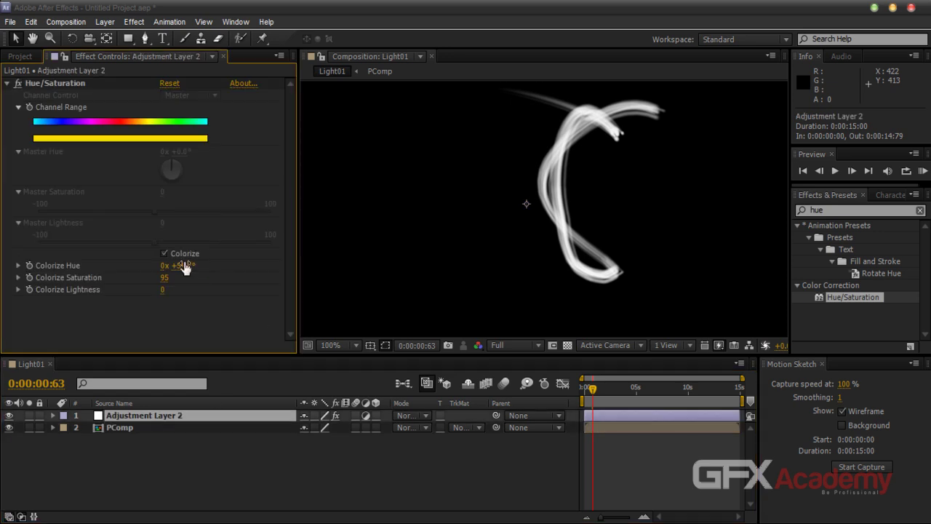
Set the Colorize Hue on Adjustment Layer 2 to 63° and switch the project color depth to 32 bits per channel (float)
{"action": "left_click_drag", "start_coordinate": [185, 267], "coordinate": [205, 276]}
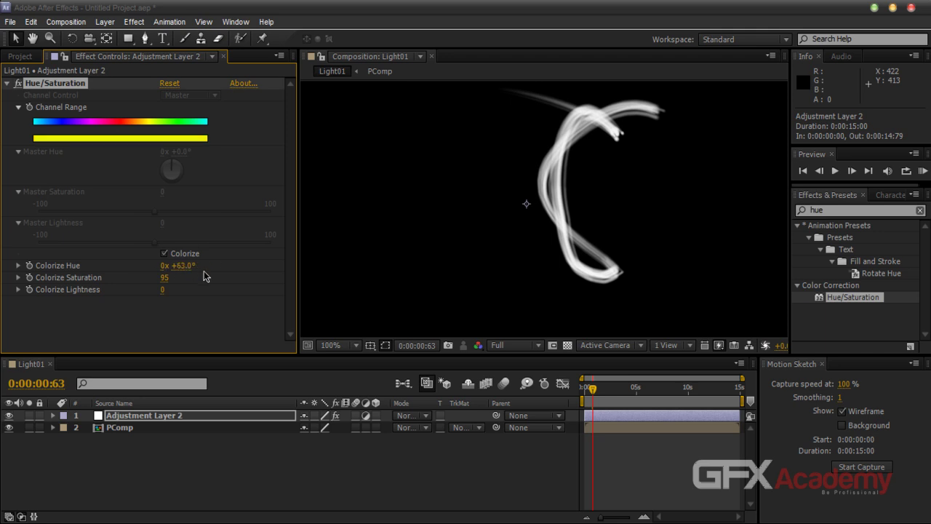
{"action": "left_click", "coordinate": [32, 58]}
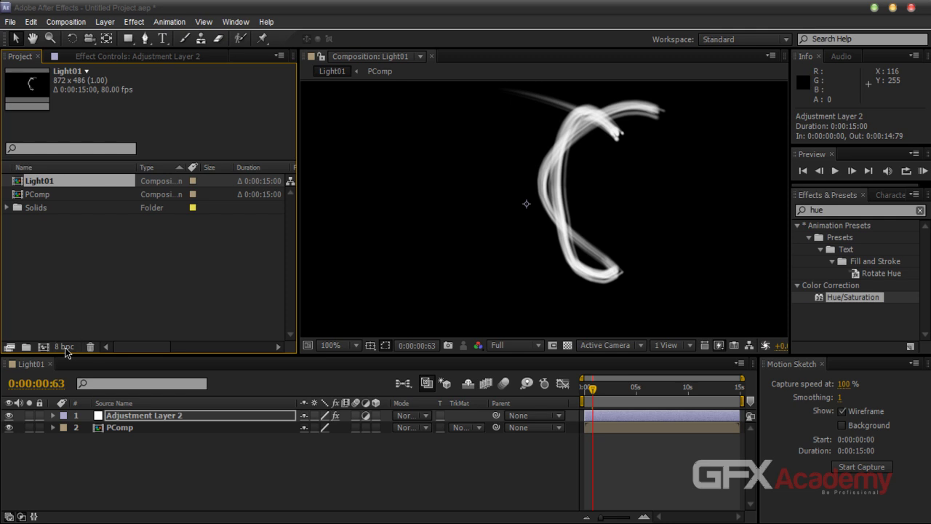
{"action": "left_click", "coordinate": [65, 348]}
{"action": "left_click", "coordinate": [194, 195]}
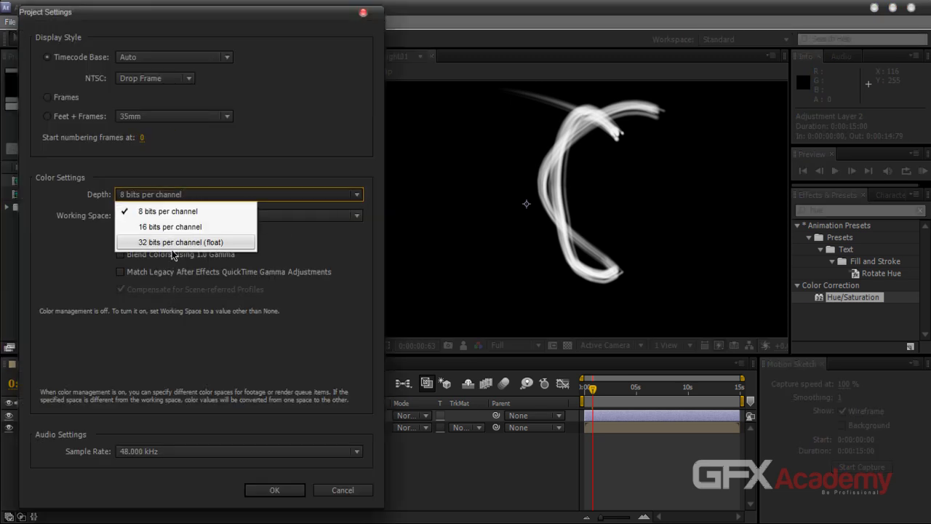
{"action": "left_click", "coordinate": [172, 246]}
{"action": "left_click", "coordinate": [270, 490]}
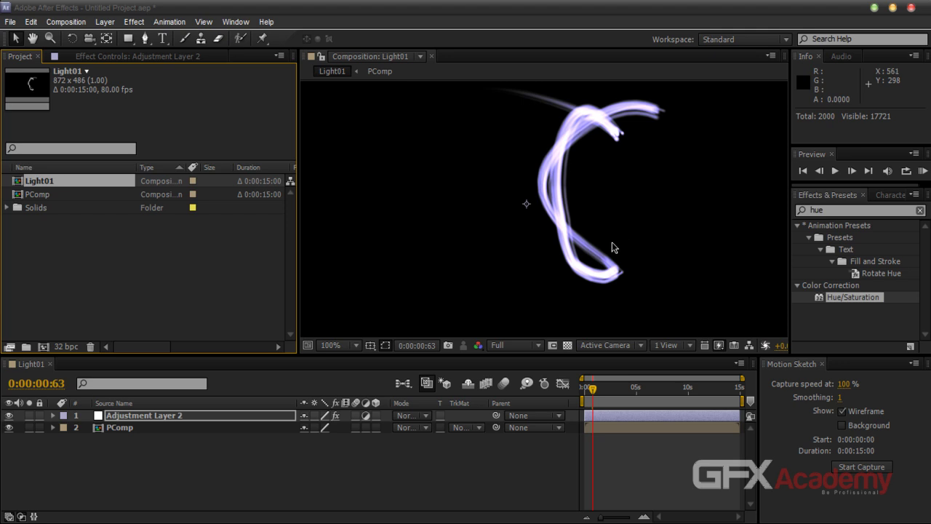
Try a Colorize Hue of 1° on Adjustment Layer 2's Hue/Saturation effect, and settle on 64°
{"action": "left_click", "coordinate": [144, 415]}
{"action": "left_click", "coordinate": [137, 56]}
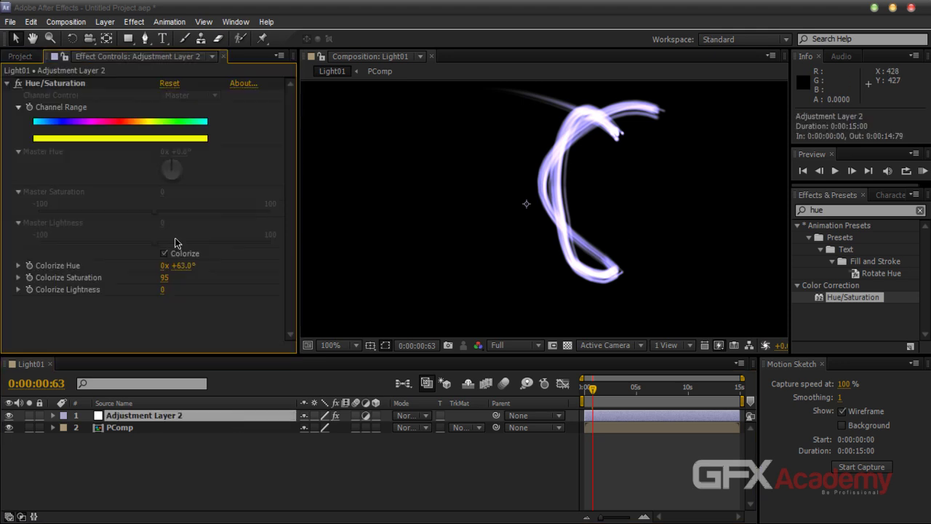
{"action": "mouse_move", "coordinate": [188, 266]}
{"action": "left_mouse_down"}
{"action": "mouse_move", "coordinate": [75, 278]}
{"action": "mouse_move", "coordinate": [150, 279]}
{"action": "left_mouse_up"}
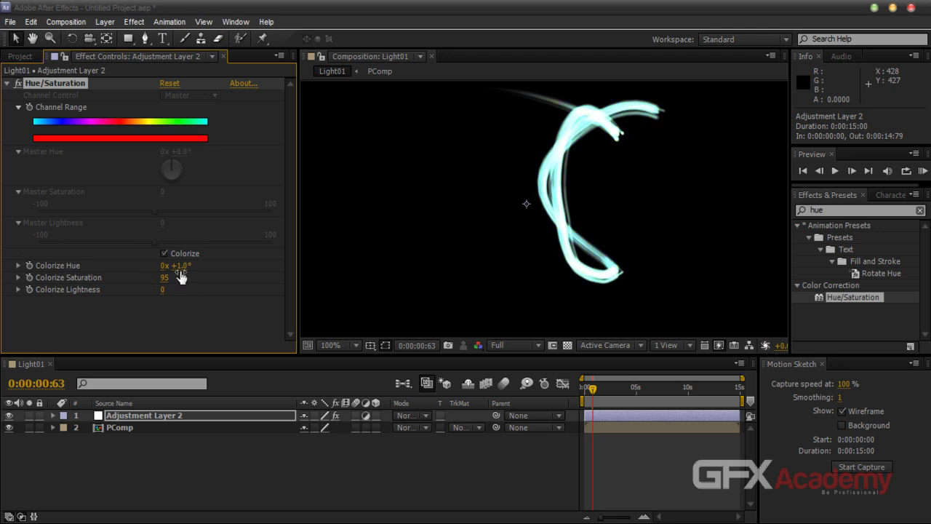
{"action": "left_click_drag", "start_coordinate": [181, 267], "coordinate": [222, 268]}
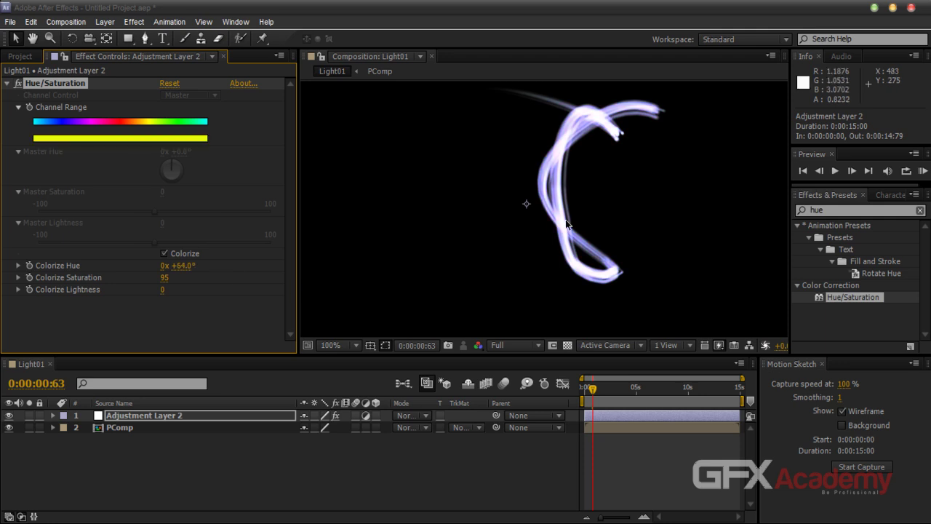
Scrub the Light01 timeline to 0:00:01:36 and set the Colorize Hue on Adjustment Layer 2 to 38°
{"action": "key", "text": "comma"}
{"action": "key", "text": "comma"}
{"action": "left_click", "coordinate": [585, 392]}
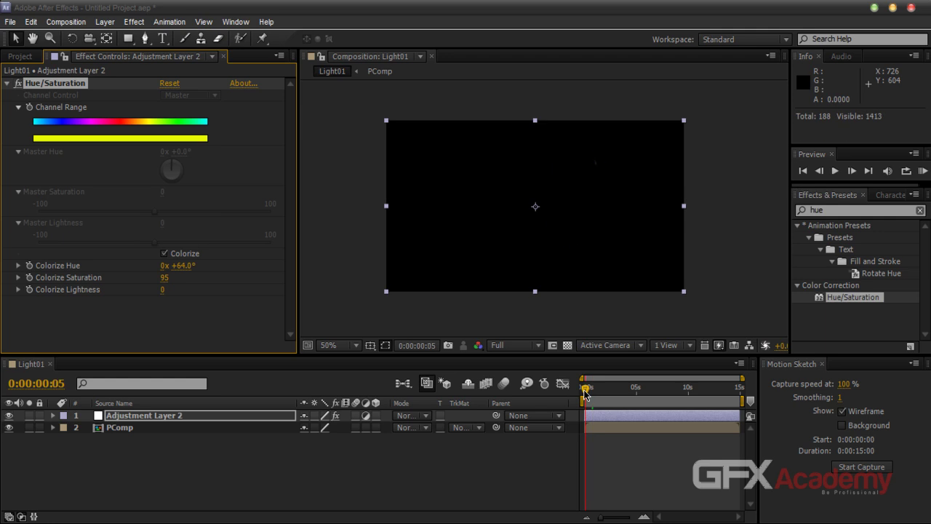
{"action": "left_click_drag", "start_coordinate": [585, 393], "coordinate": [600, 393]}
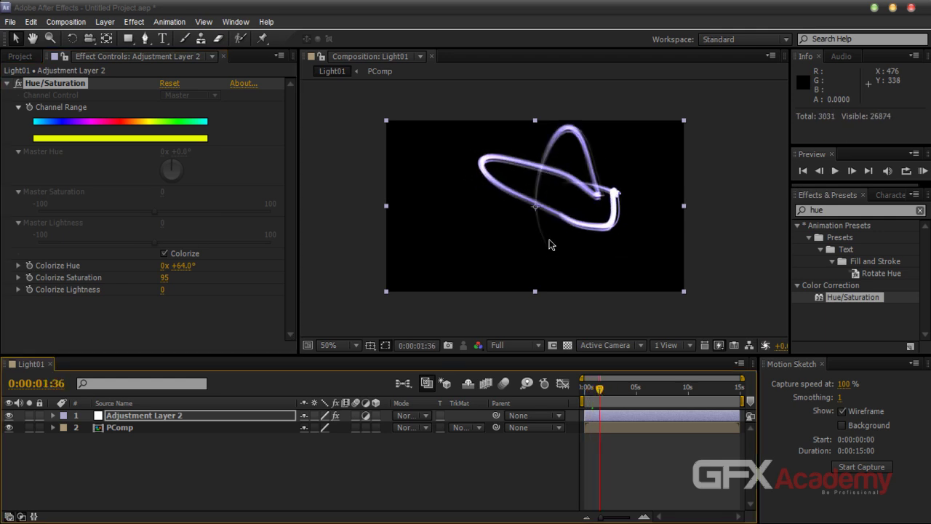
{"action": "key", "text": "period"}
{"action": "key", "text": "period"}
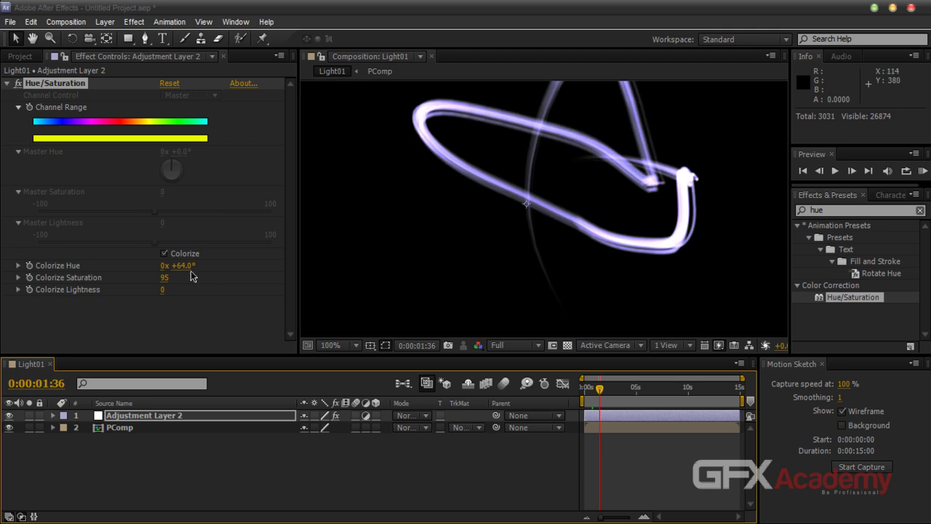
{"action": "left_click_drag", "start_coordinate": [183, 267], "coordinate": [169, 271]}
{"action": "left_click", "coordinate": [232, 311]}
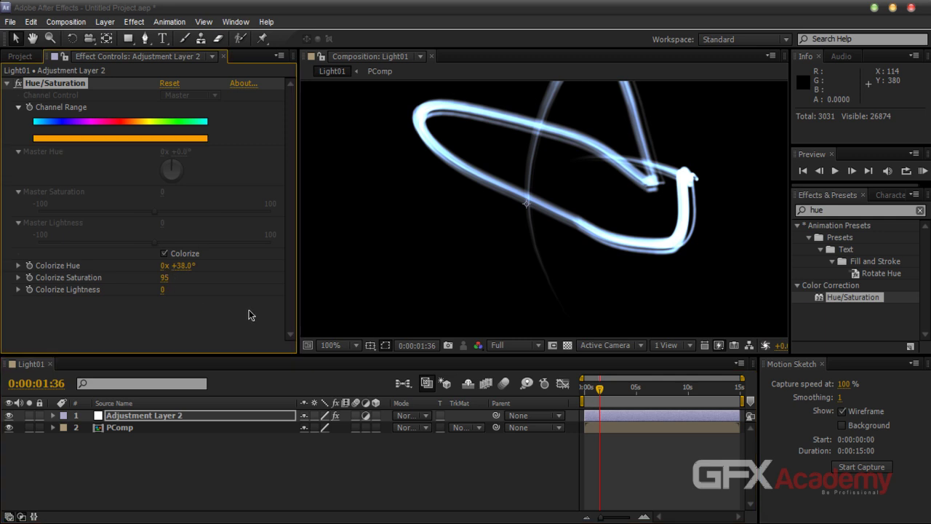
Inside PComp, set the Transfer Mode of the Particles layer's Particular effect to Normal and return to the Light01 composition
{"action": "double_click", "coordinate": [139, 427]}
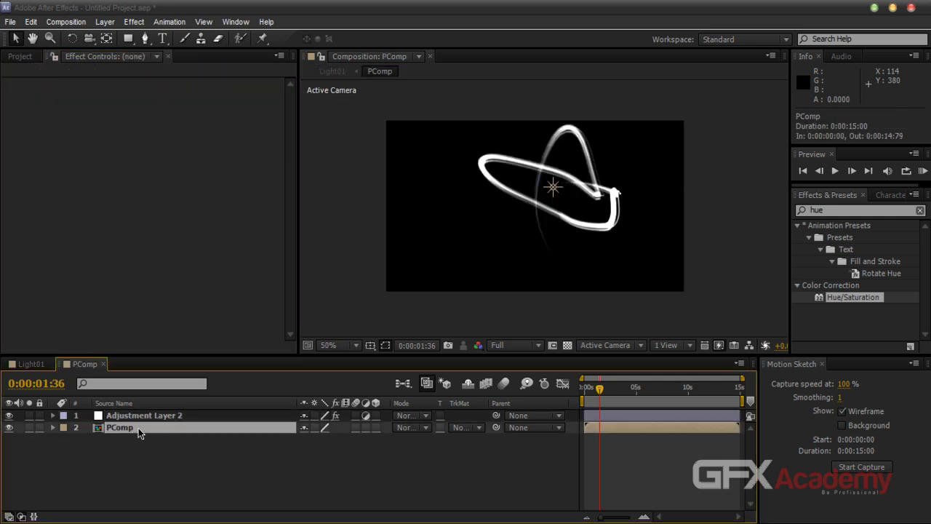
{"action": "left_click", "coordinate": [138, 428]}
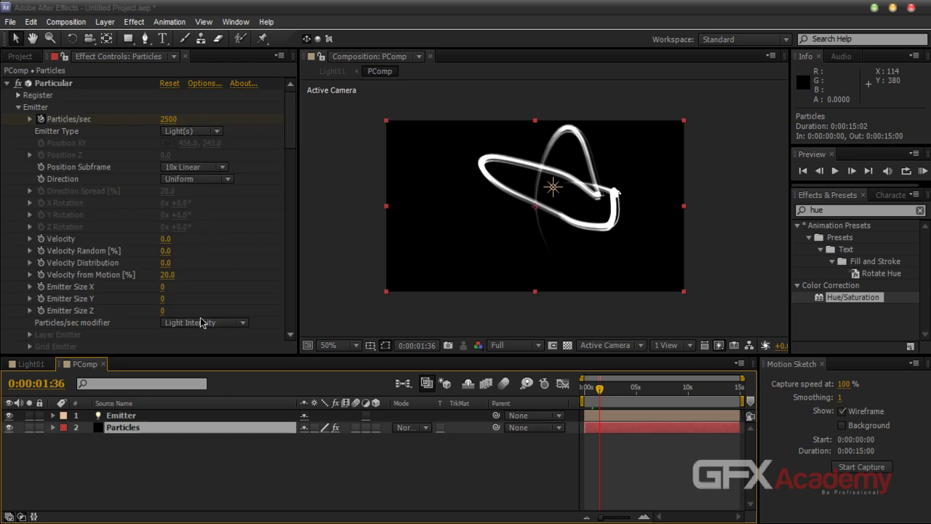
{"action": "left_click_drag", "start_coordinate": [288, 136], "coordinate": [286, 239]}
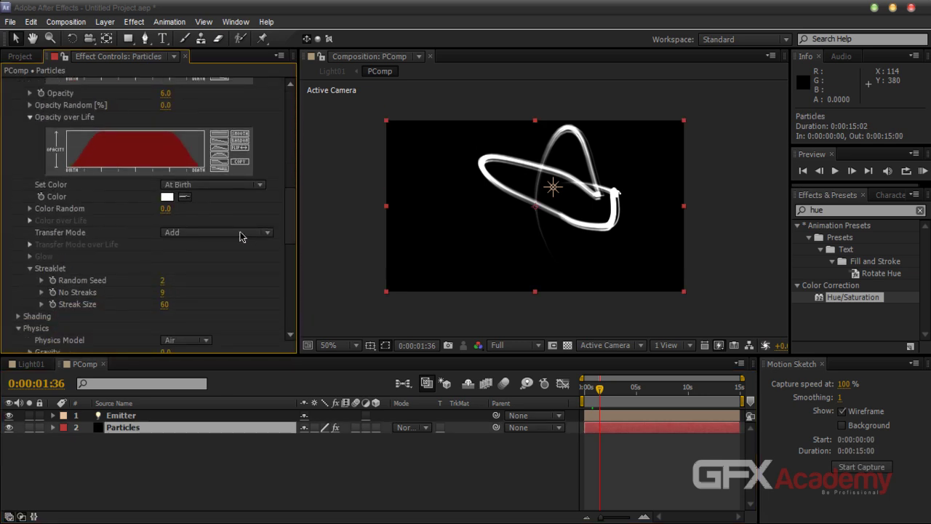
{"action": "left_click", "coordinate": [233, 232]}
{"action": "left_click", "coordinate": [219, 248]}
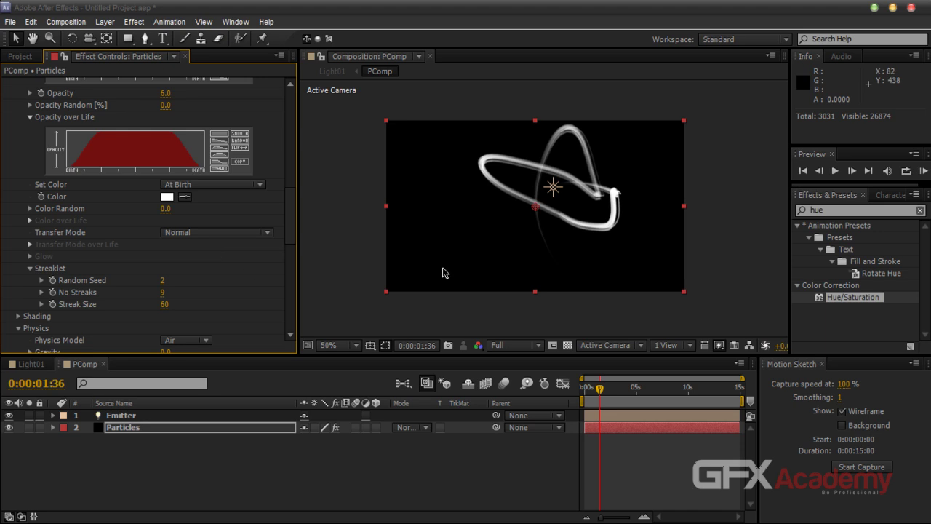
{"action": "left_click", "coordinate": [33, 364]}
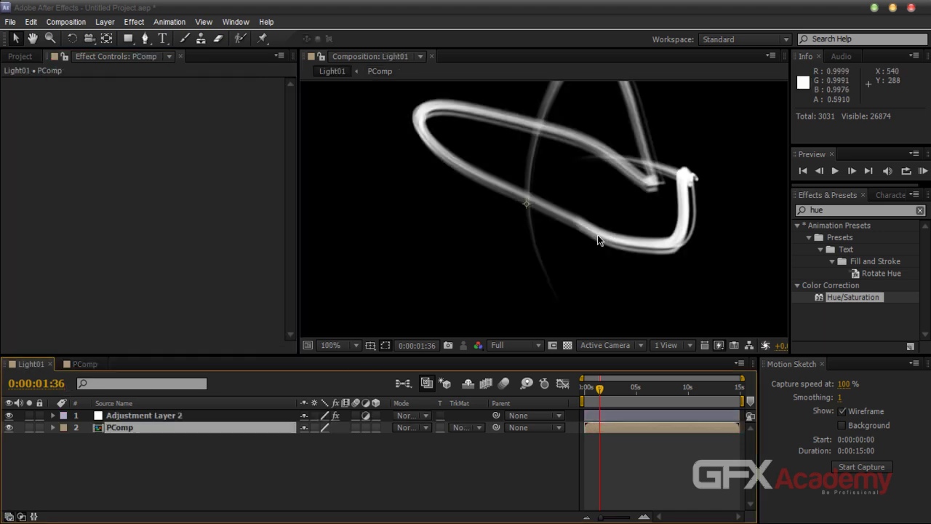
Set the Colorize Hue of the Hue/Saturation effect on Adjustment Layer 2 to 49°
{"action": "left_click", "coordinate": [188, 426]}
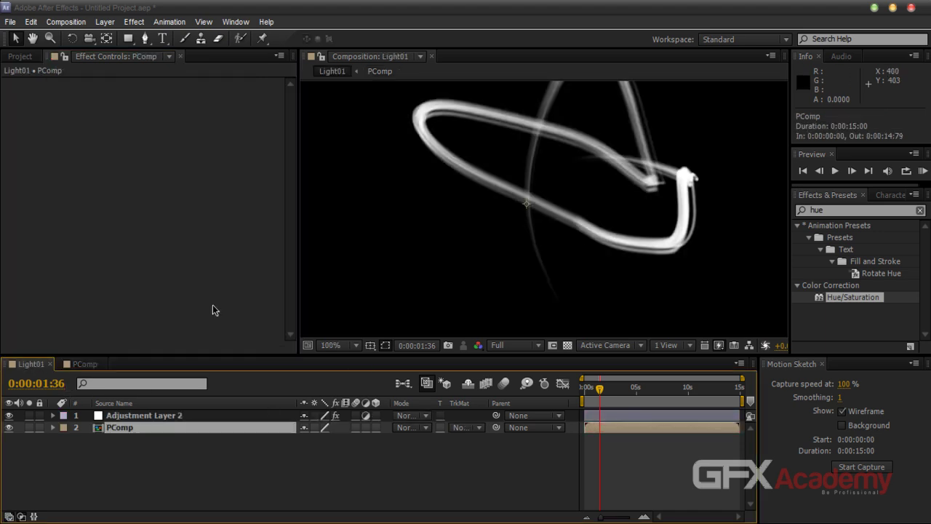
{"action": "left_click", "coordinate": [193, 413]}
{"action": "left_click", "coordinate": [208, 268]}
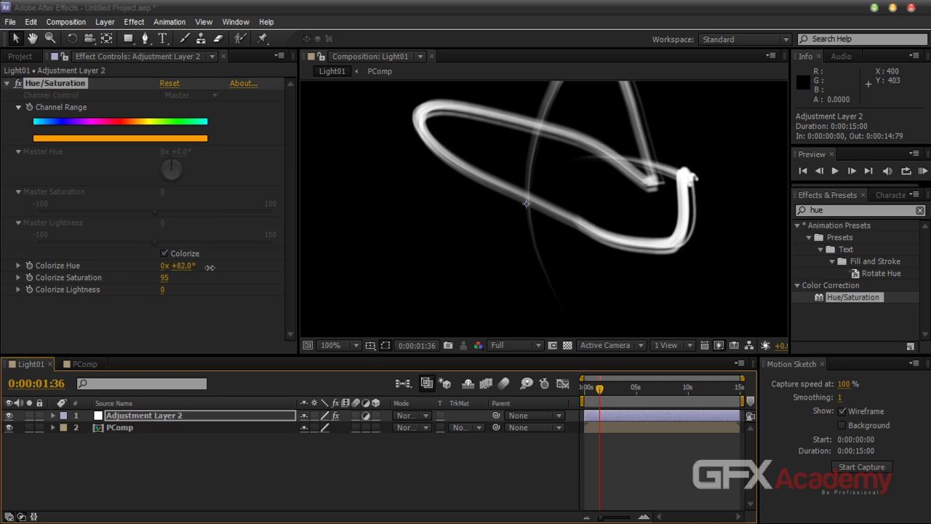
{"action": "mouse_move", "coordinate": [209, 268]}
{"action": "left_mouse_down"}
{"action": "mouse_move", "coordinate": [184, 266]}
{"action": "mouse_move", "coordinate": [192, 274]}
{"action": "left_mouse_up"}
Adjust the Colorize Hue on Adjustment Layer 2 to 46°, and check the PComp composition before returning to Light01
{"action": "left_click", "coordinate": [231, 429]}
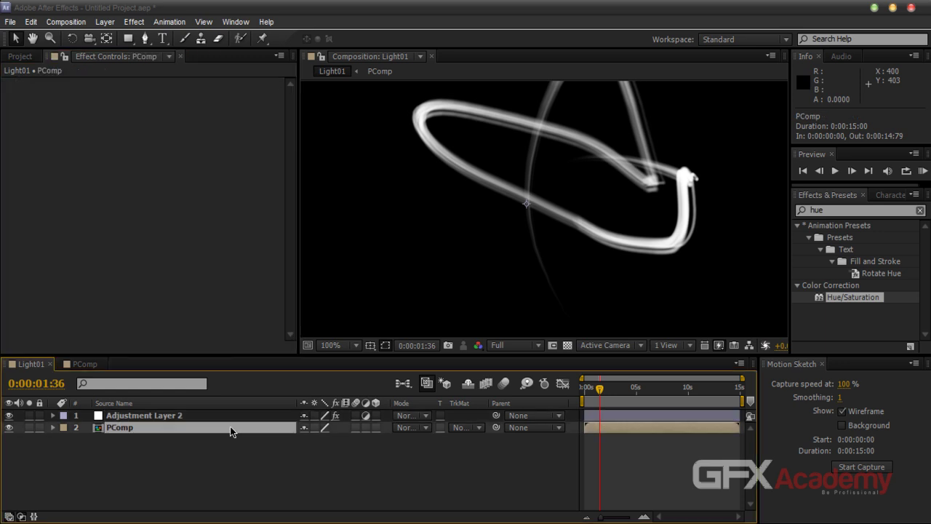
{"action": "left_click", "coordinate": [231, 416]}
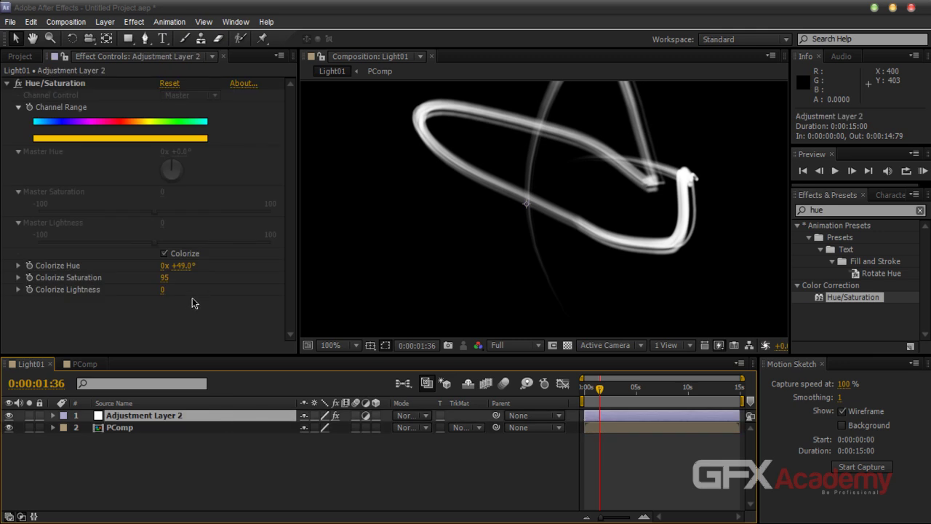
{"action": "mouse_move", "coordinate": [183, 266]}
{"action": "left_mouse_down"}
{"action": "mouse_move", "coordinate": [168, 267]}
{"action": "mouse_move", "coordinate": [195, 275]}
{"action": "left_mouse_up"}
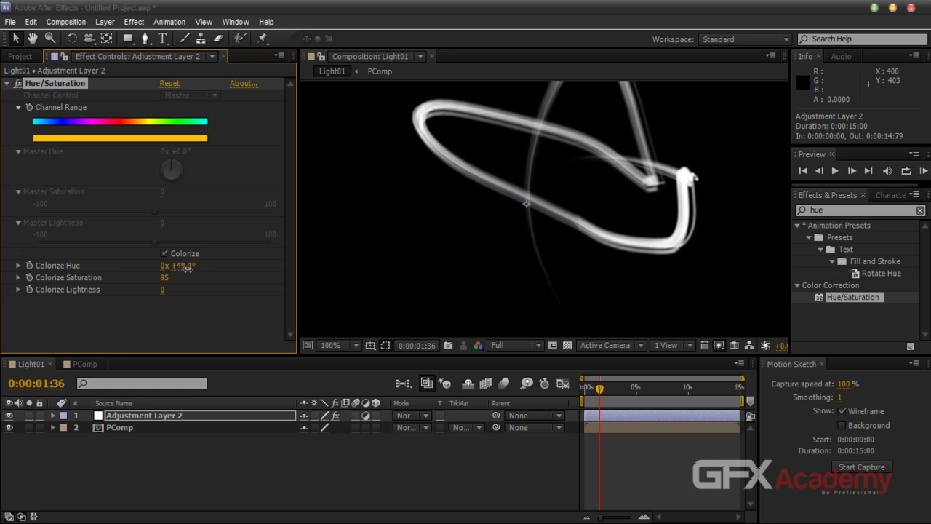
{"action": "left_click_drag", "start_coordinate": [183, 267], "coordinate": [157, 270]}
{"action": "left_click_drag", "start_coordinate": [185, 267], "coordinate": [190, 267]}
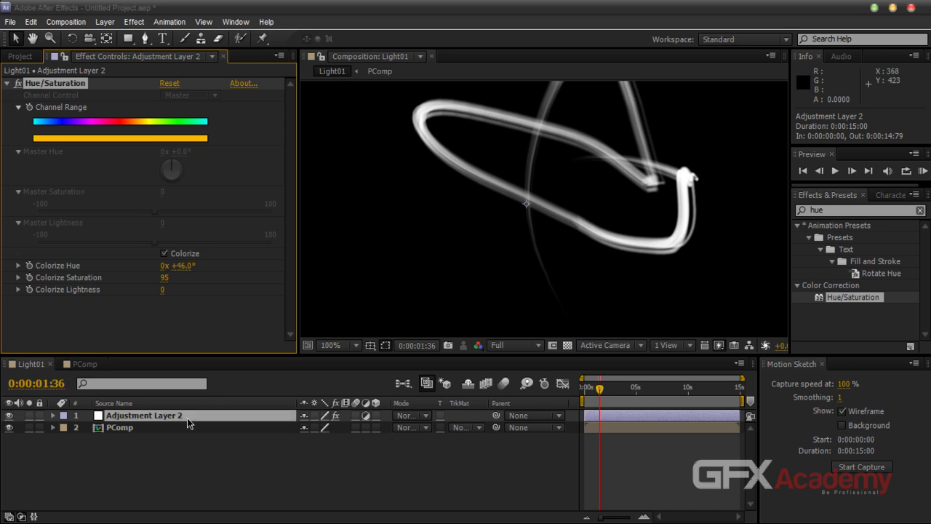
{"action": "left_click", "coordinate": [82, 365]}
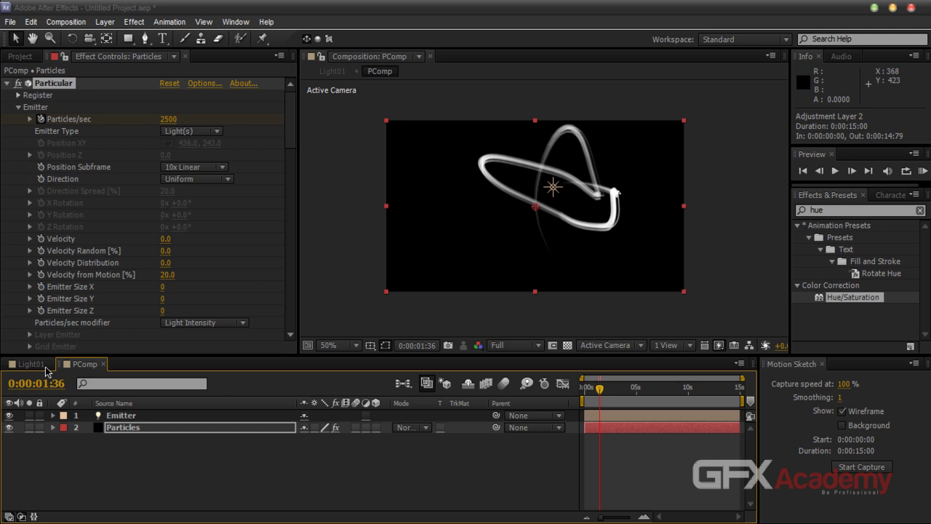
{"action": "left_click", "coordinate": [45, 367]}
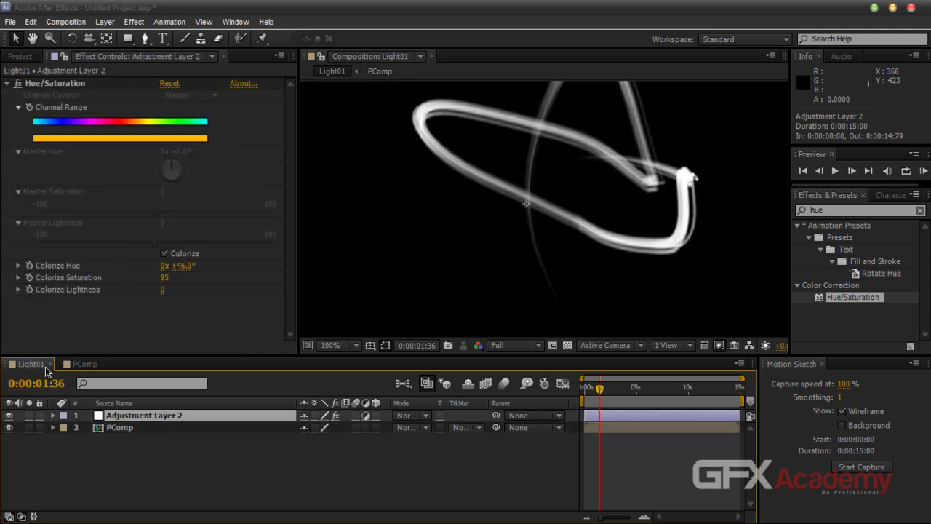
Set the project color depth to 8 bits per channel
{"action": "left_click", "coordinate": [130, 427]}
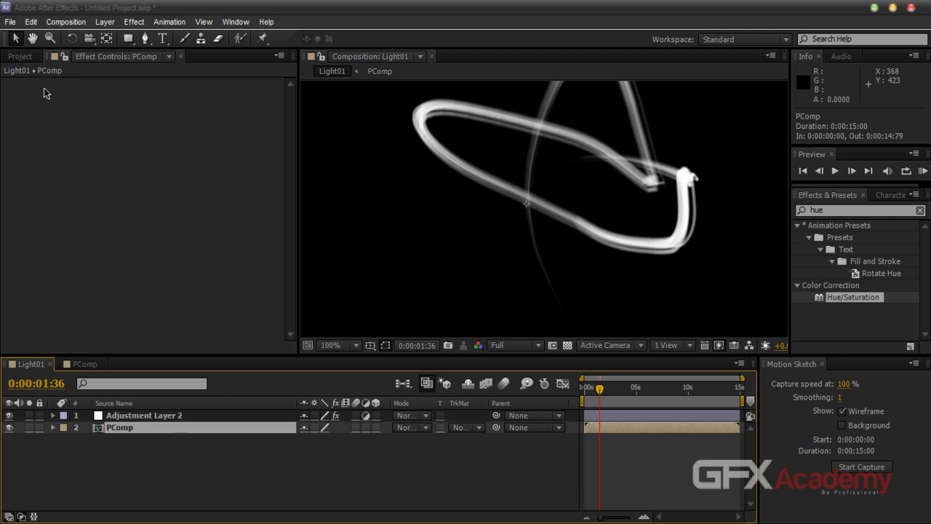
{"action": "key", "text": "ctrl+0"}
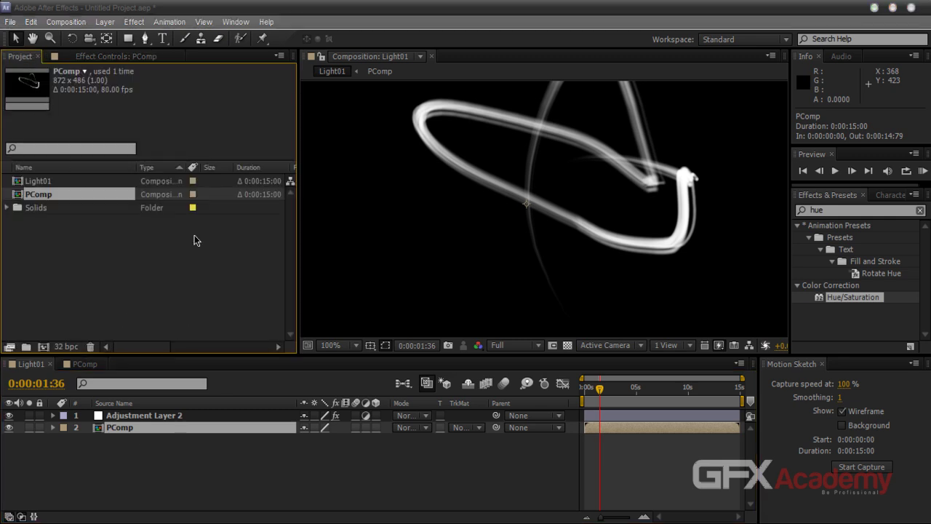
{"action": "key", "text": "ctrl+alt+shift+k"}
{"action": "left_click", "coordinate": [205, 194]}
{"action": "left_click", "coordinate": [211, 210]}
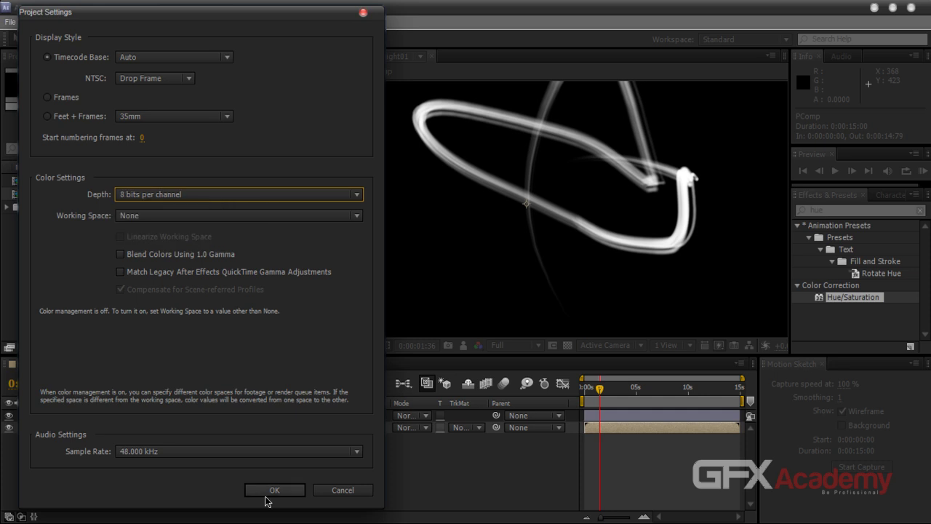
{"action": "left_click", "coordinate": [273, 490]}
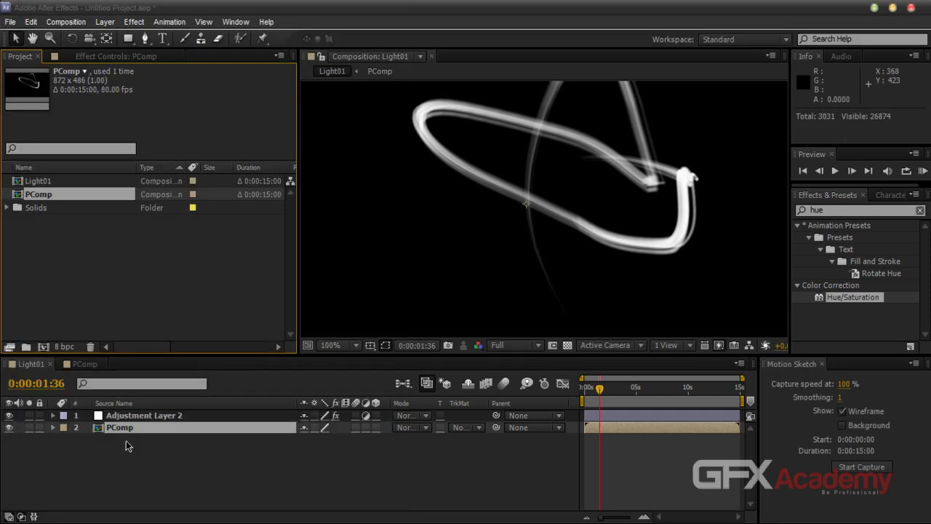
Undo the recent edits back through the pre-composition of the Emitter and Particles layers, and select Adjustment Layer 2
{"action": "left_click", "coordinate": [141, 419]}
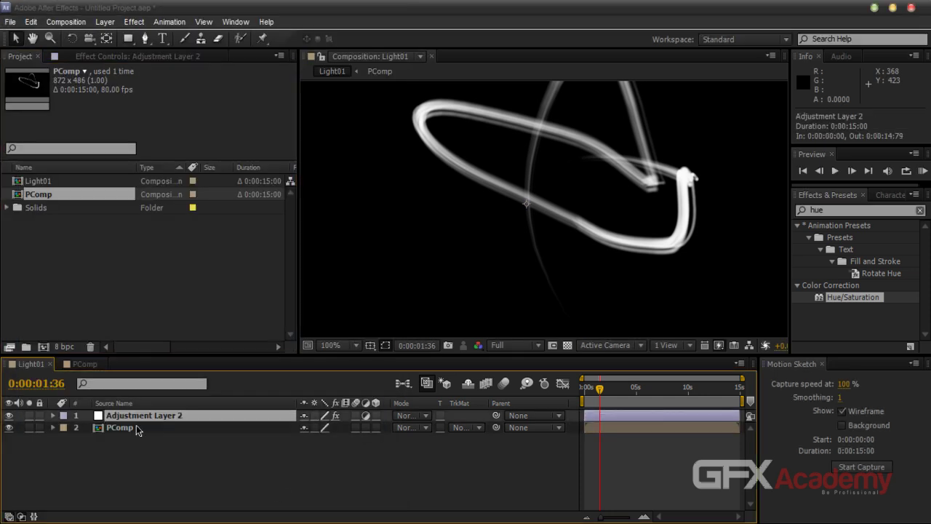
{"action": "key", "text": "ctrl+z"}
{"action": "key", "text": "ctrl+z"}
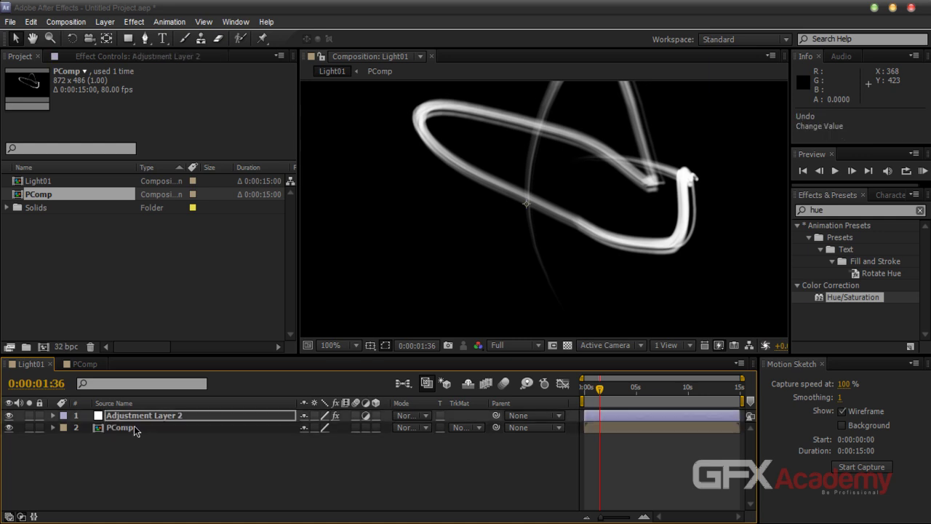
{"action": "key", "text": "ctrl+z"}
{"action": "key", "text": "ctrl+z"}
{"action": "key", "text": "ctrl+z"}
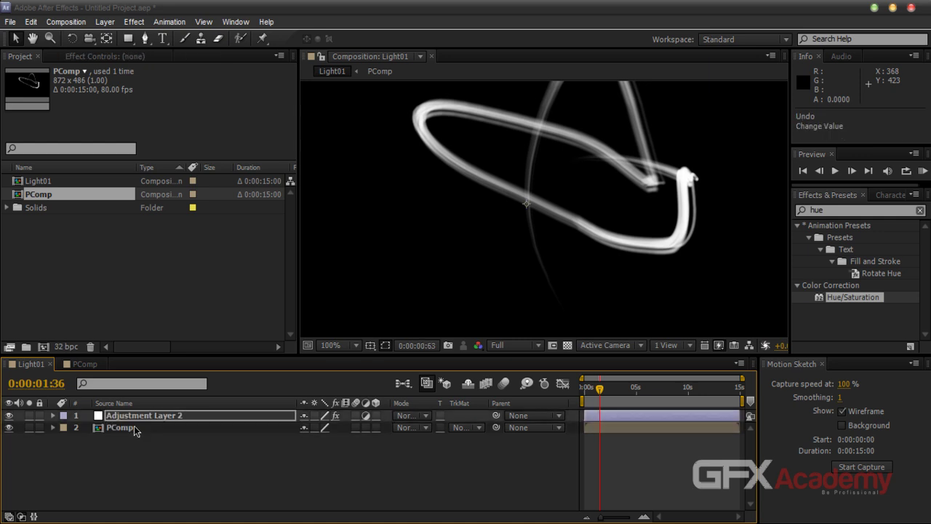
{"action": "key", "text": "ctrl+z"}
{"action": "key", "text": "ctrl+z"}
{"action": "key", "text": "ctrl+z"}
{"action": "key", "text": "ctrl+z"}
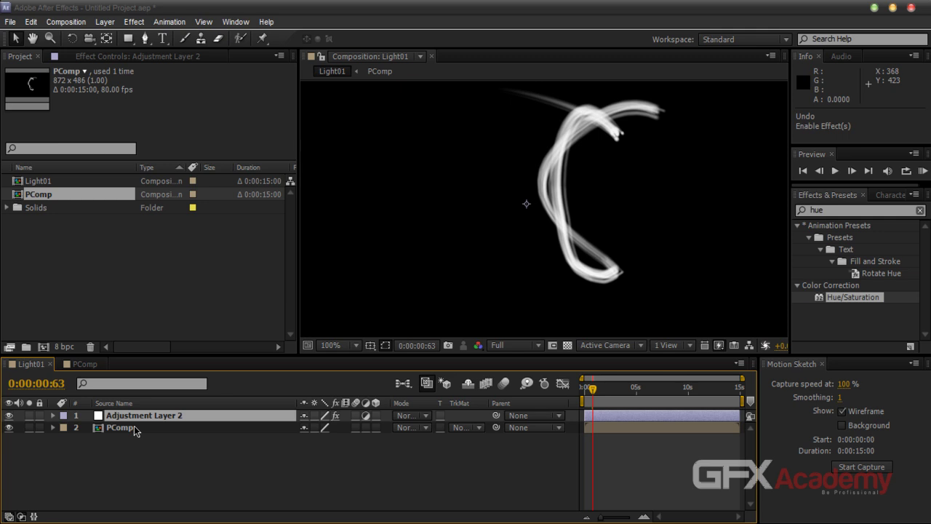
{"action": "key", "text": "ctrl+z"}
{"action": "key", "text": "ctrl+z"}
{"action": "key", "text": "ctrl+z"}
{"action": "key", "text": "ctrl+z"}
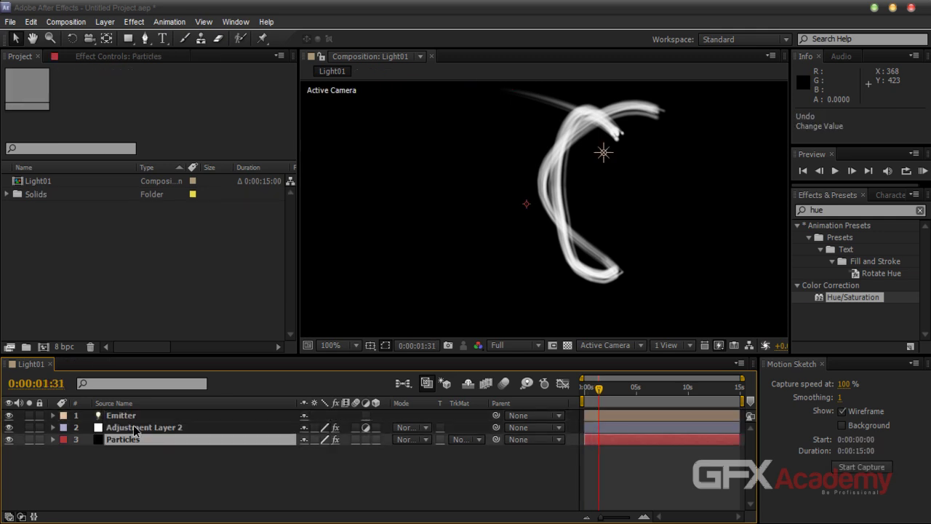
{"action": "left_click", "coordinate": [138, 444]}
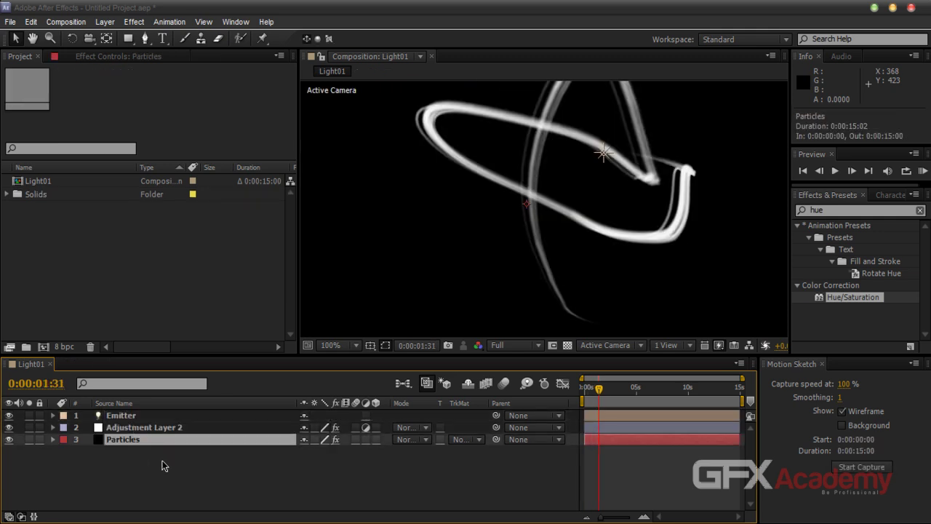
{"action": "left_click", "coordinate": [146, 429]}
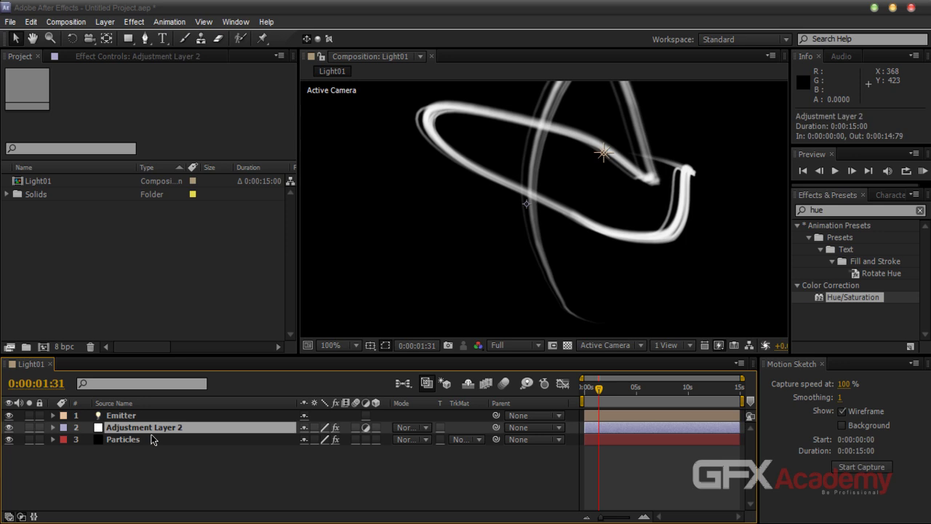
Delete Adjustment Layer 2 and open the effect settings of the Particles layer
{"action": "key", "text": "Delete"}
{"action": "left_click", "coordinate": [149, 435]}
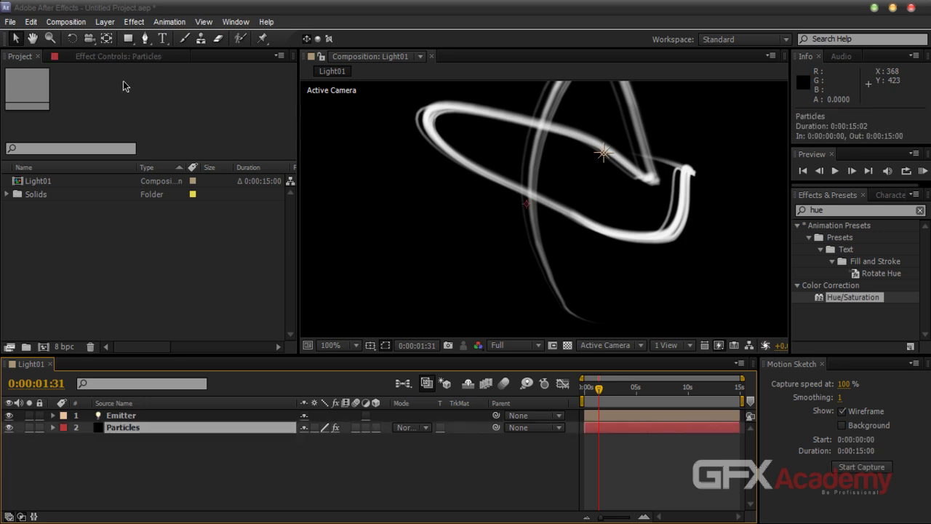
{"action": "key", "text": "F3"}
Review the Particular emitter, size, opacity and color settings, and collapse the effect
{"action": "left_click", "coordinate": [7, 84]}
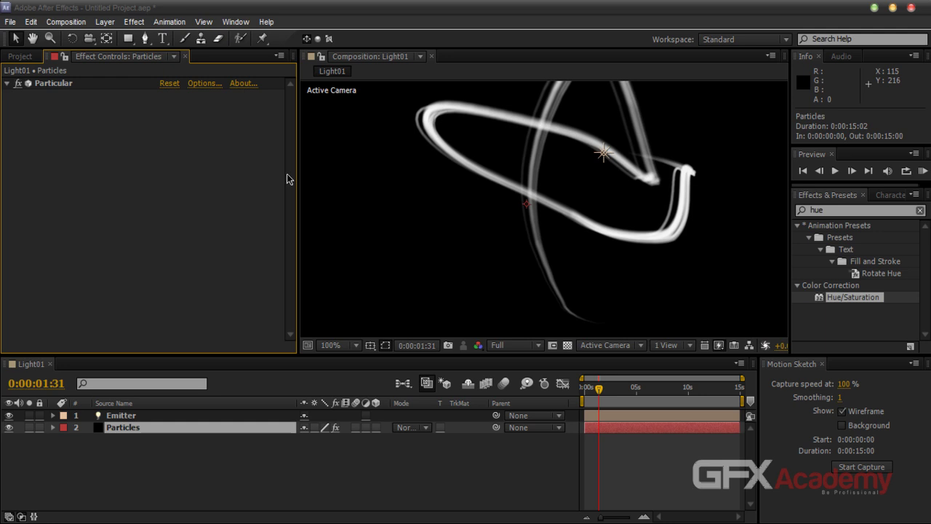
{"action": "mouse_move", "coordinate": [288, 140]}
{"action": "left_mouse_down"}
{"action": "mouse_move", "coordinate": [290, 272]}
{"action": "mouse_move", "coordinate": [287, 213]}
{"action": "left_mouse_up"}
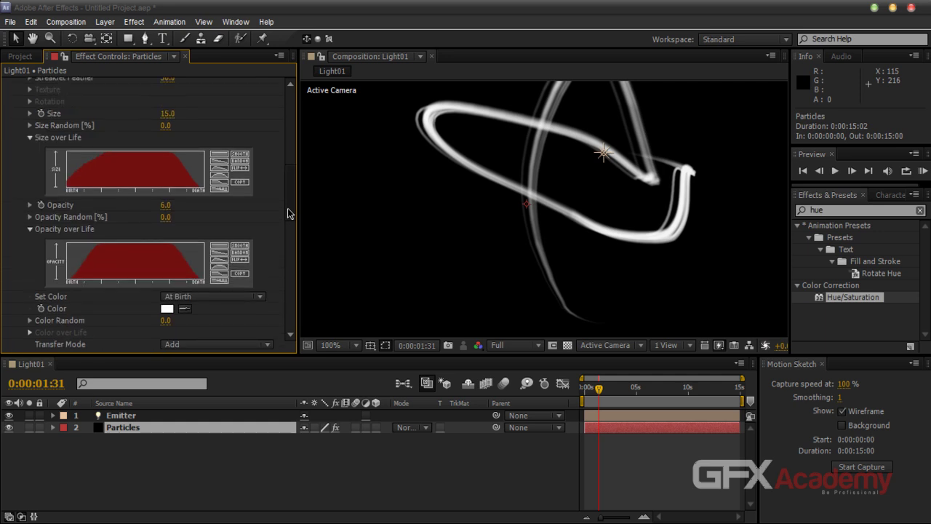
{"action": "left_click", "coordinate": [133, 461]}
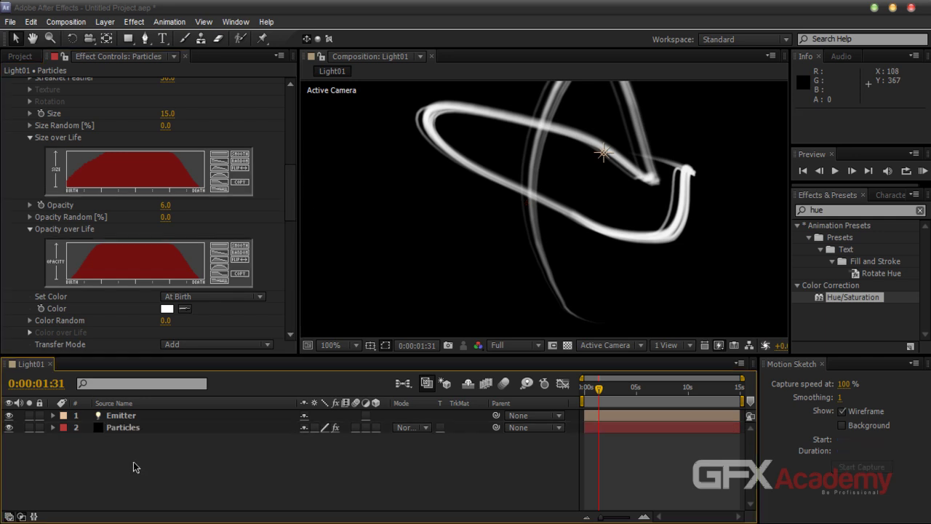
{"action": "scroll", "coordinate": [85, 189], "scroll_direction": "up", "scroll_amount": 10}
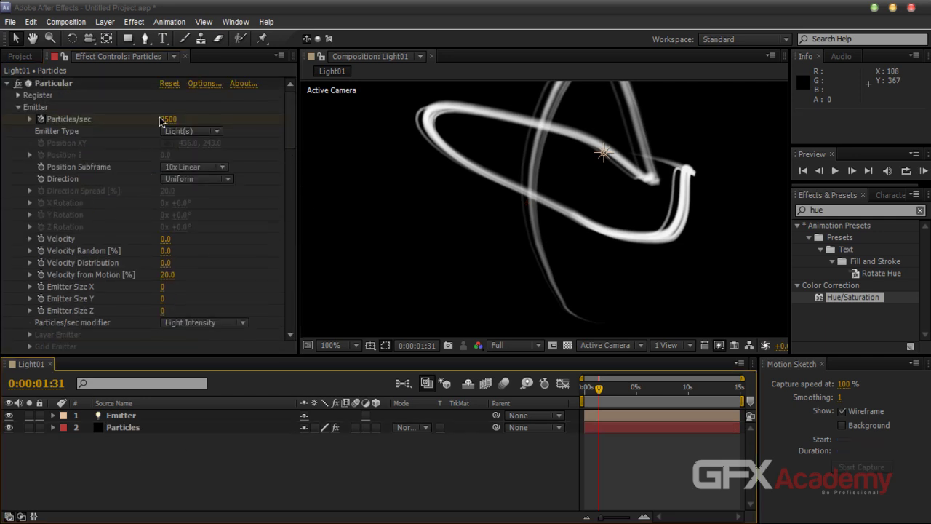
{"action": "left_click", "coordinate": [7, 83]}
Find the Colorama effect and apply it to the Particles layer
{"action": "left_click", "coordinate": [127, 428]}
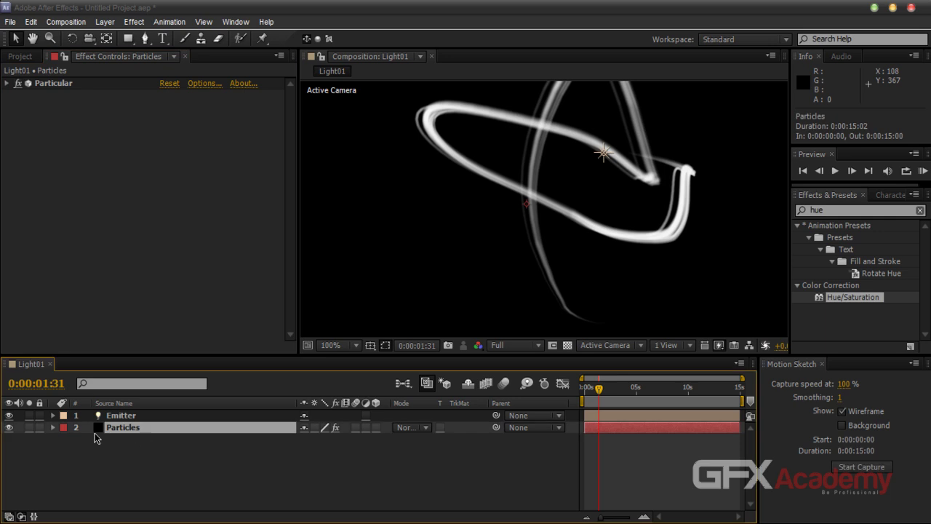
{"action": "left_click", "coordinate": [841, 210]}
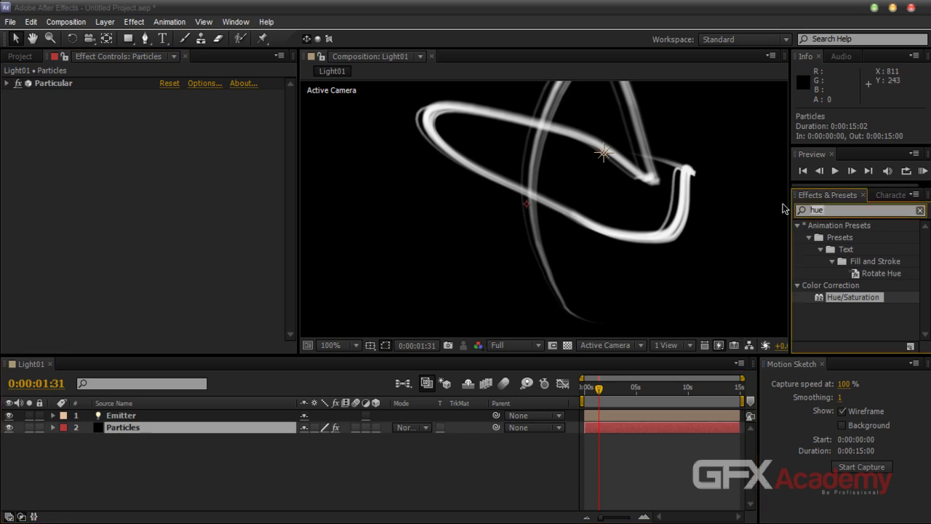
{"action": "key", "text": "BackSpace"}
{"action": "key", "text": "BackSpace"}
{"action": "key", "text": "BackSpace"}
{"action": "type", "text": "colora"}
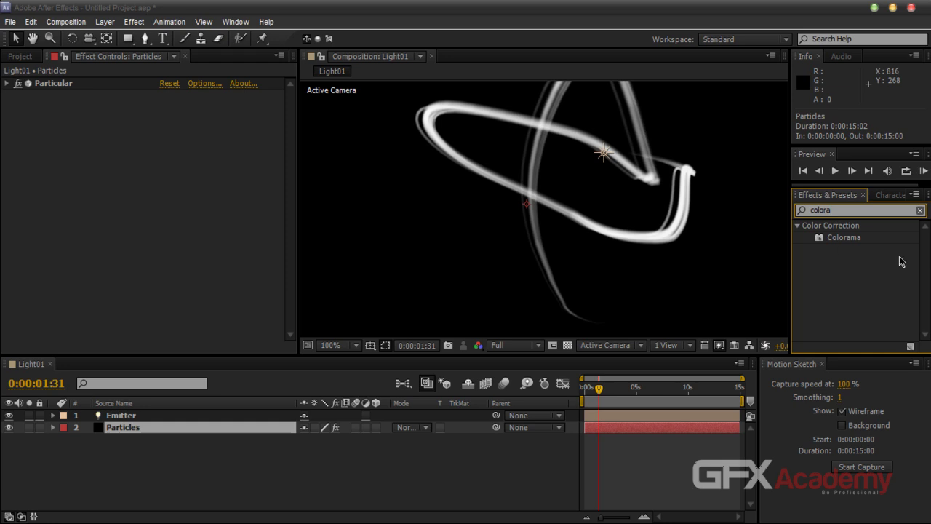
{"action": "left_click_drag", "start_coordinate": [853, 238], "coordinate": [125, 430]}
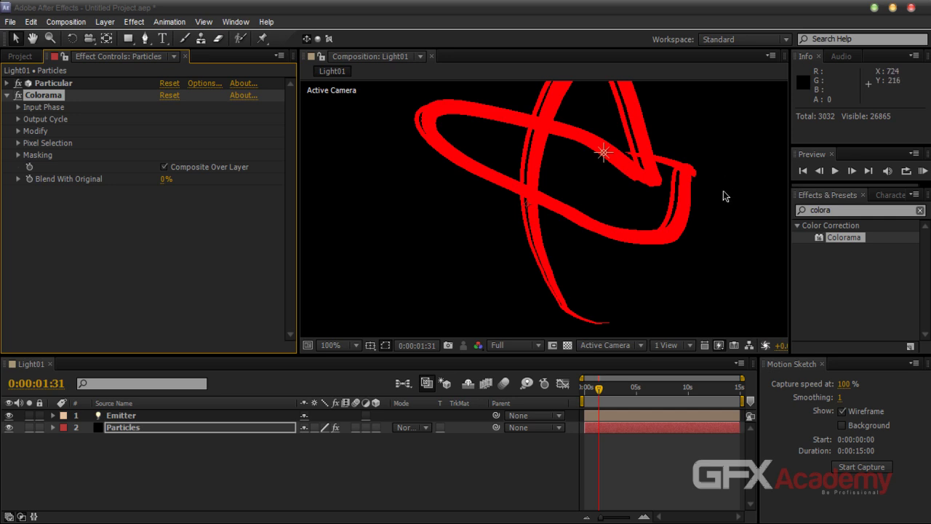
Check the Colorama result against the transparency grid and inspect the effect's Output Cycle settings
{"action": "left_click", "coordinate": [567, 345]}
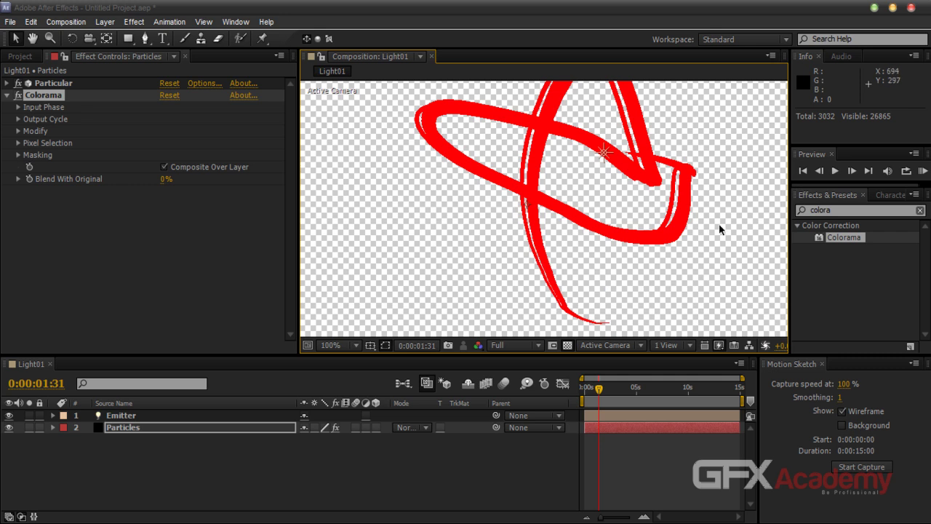
{"action": "left_click", "coordinate": [567, 344]}
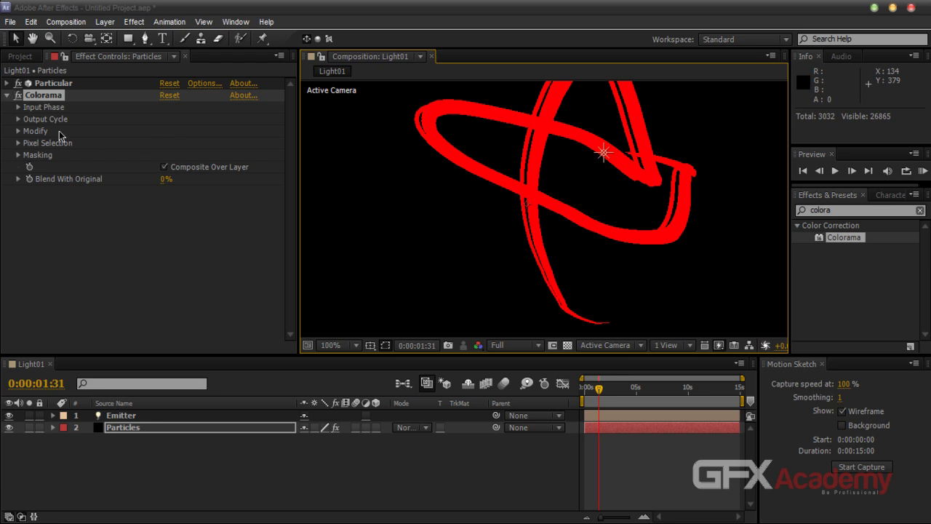
{"action": "left_click", "coordinate": [18, 119]}
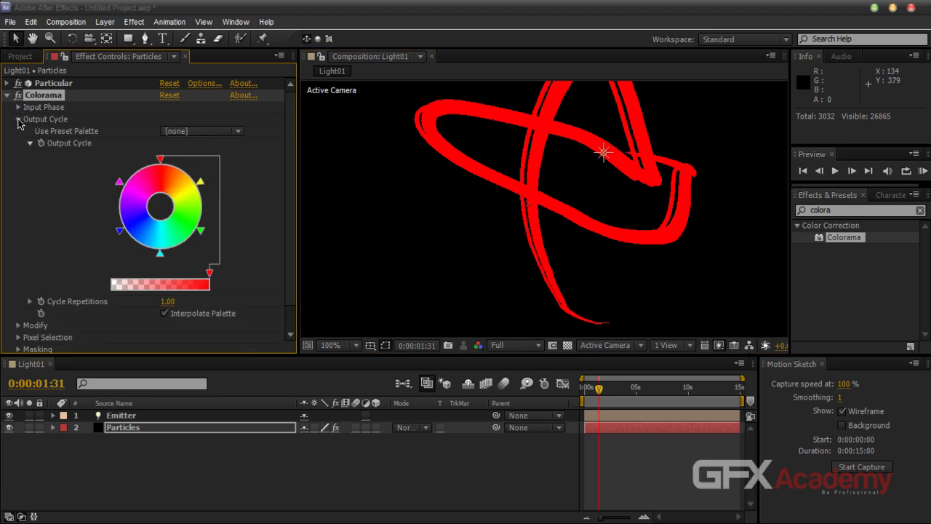
{"action": "left_click", "coordinate": [18, 119]}
Set Get Phase From to Alpha in Colorama's Input Phase
{"action": "left_click", "coordinate": [19, 107]}
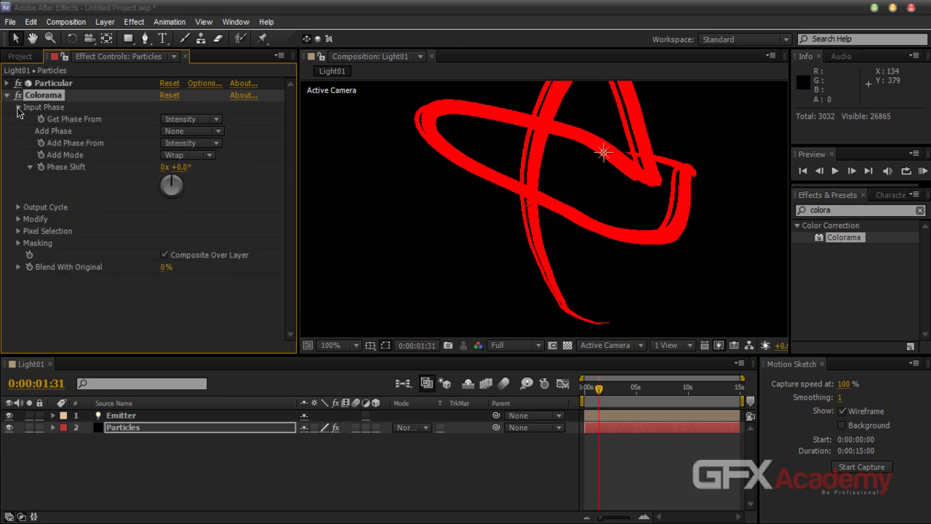
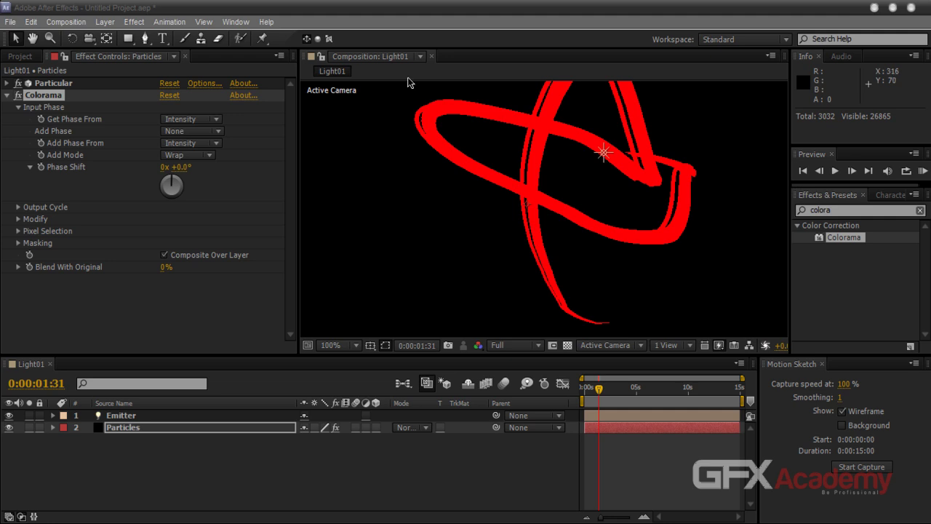
{"action": "left_click", "coordinate": [189, 119]}
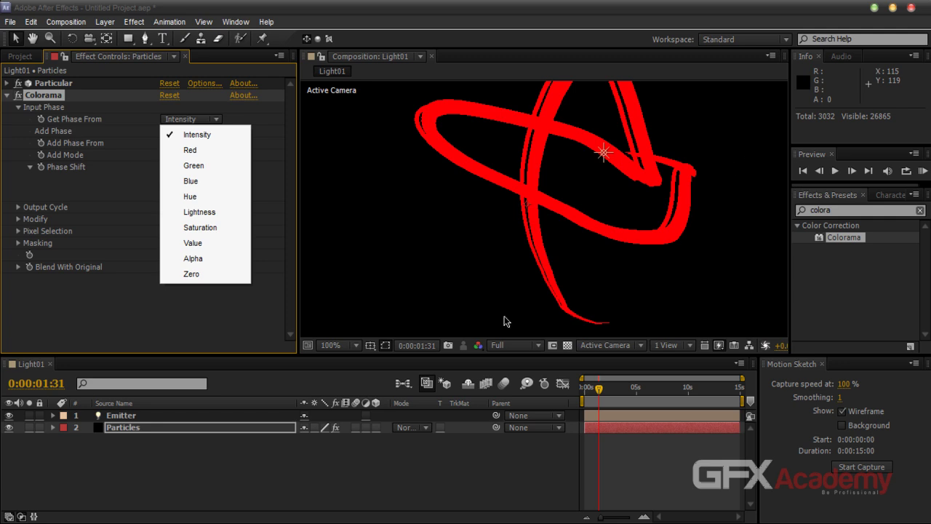
{"action": "left_click", "coordinate": [193, 258]}
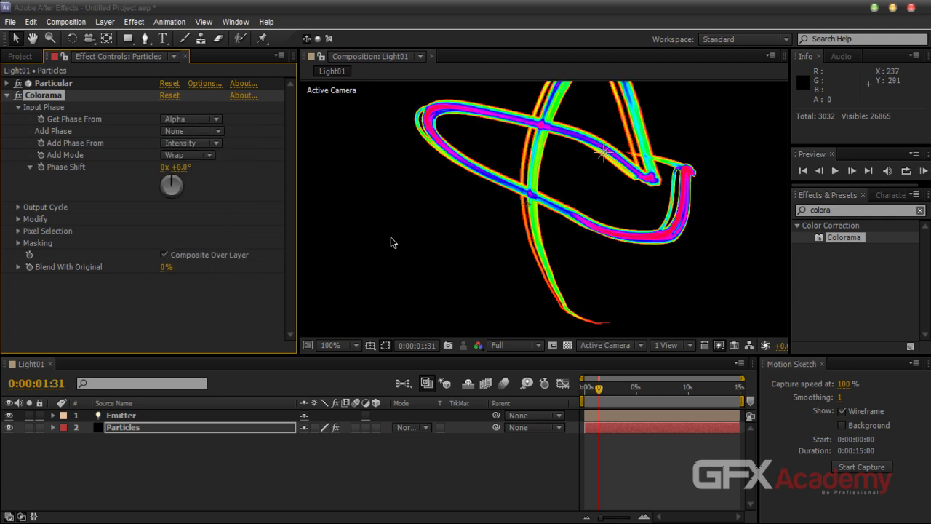
Apply the Alpha Ramp preset palette to Colorama's Output Cycle
{"action": "left_click", "coordinate": [17, 206]}
{"action": "left_click", "coordinate": [235, 166]}
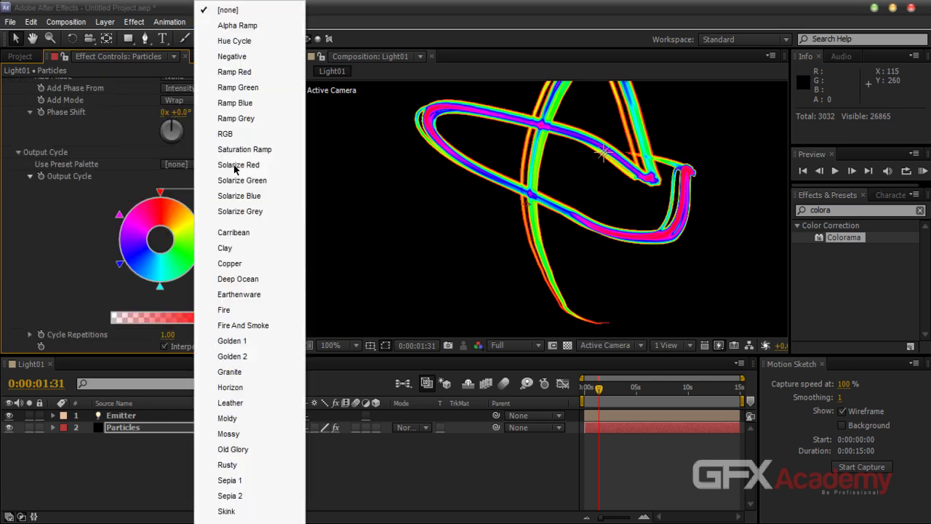
{"action": "left_click", "coordinate": [248, 32]}
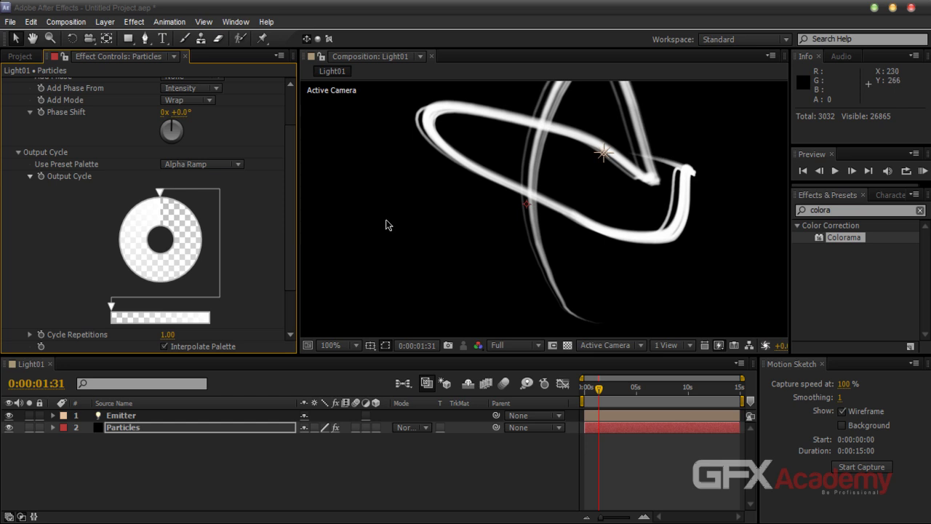
Change the white color stop at the start of Colorama's Output Cycle wheel to black, and collapse the effect
{"action": "double_click", "coordinate": [160, 194]}
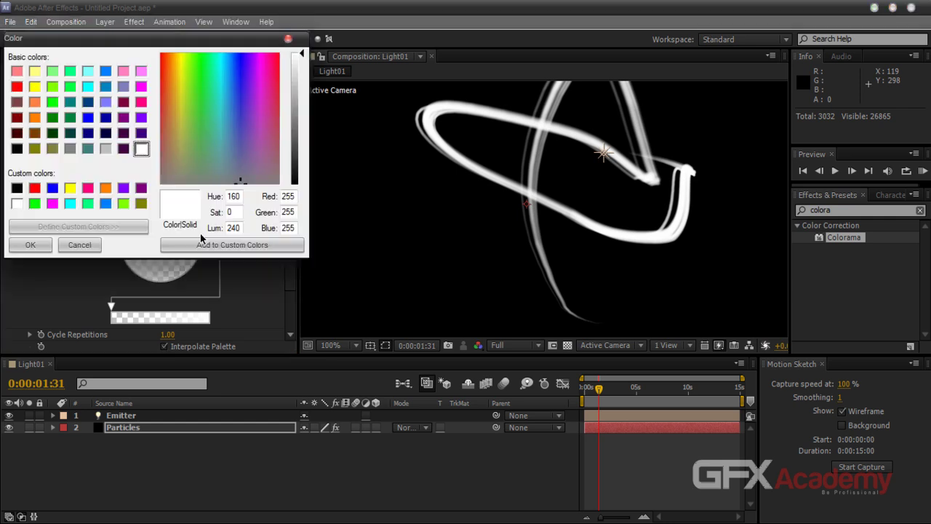
{"action": "left_click_drag", "start_coordinate": [155, 46], "coordinate": [530, 76]}
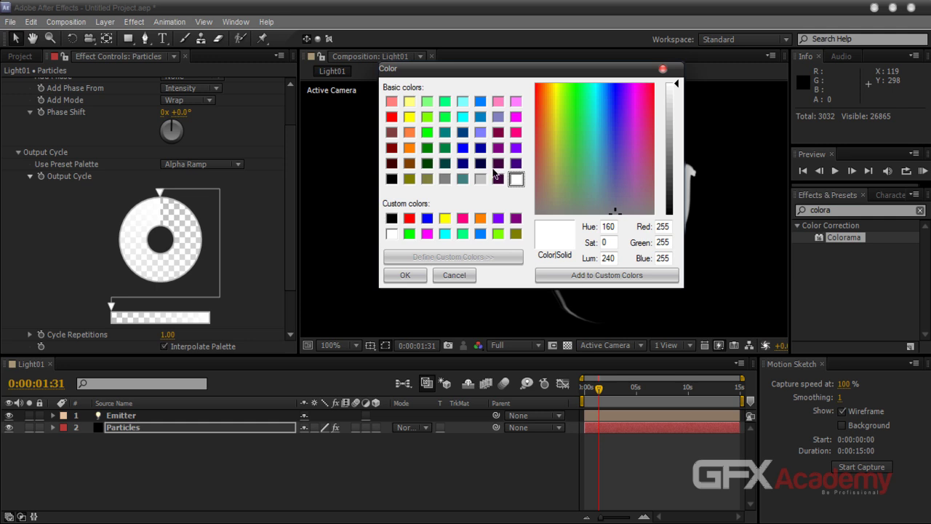
{"action": "left_click", "coordinate": [391, 218]}
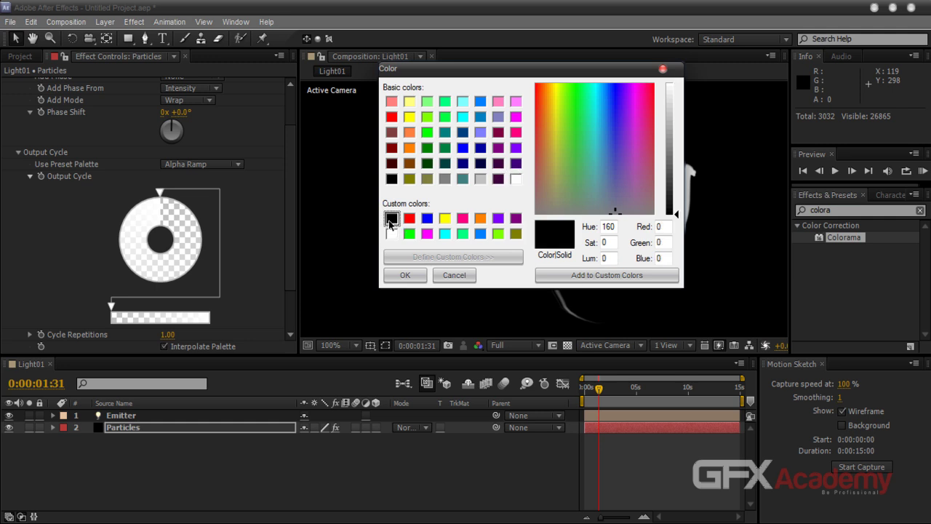
{"action": "left_click", "coordinate": [416, 282]}
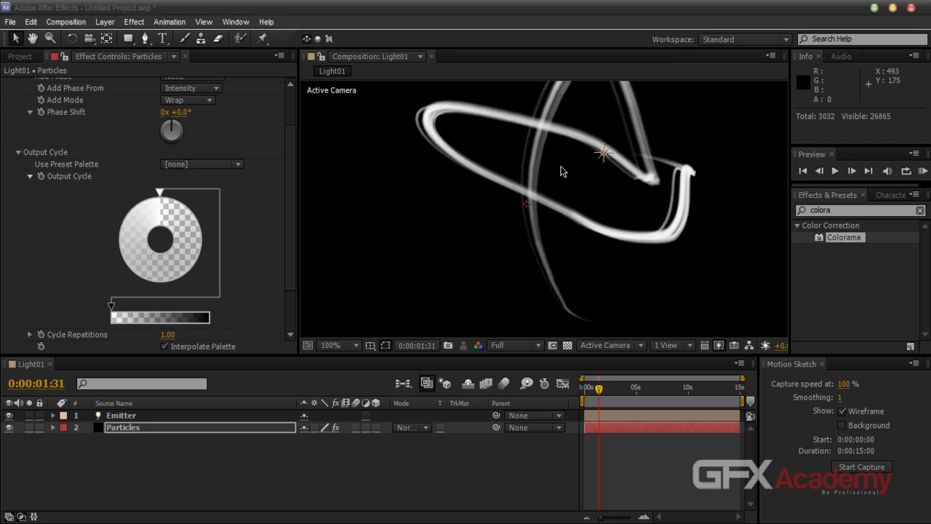
{"action": "scroll", "coordinate": [294, 140], "scroll_direction": "up", "scroll_amount": 3}
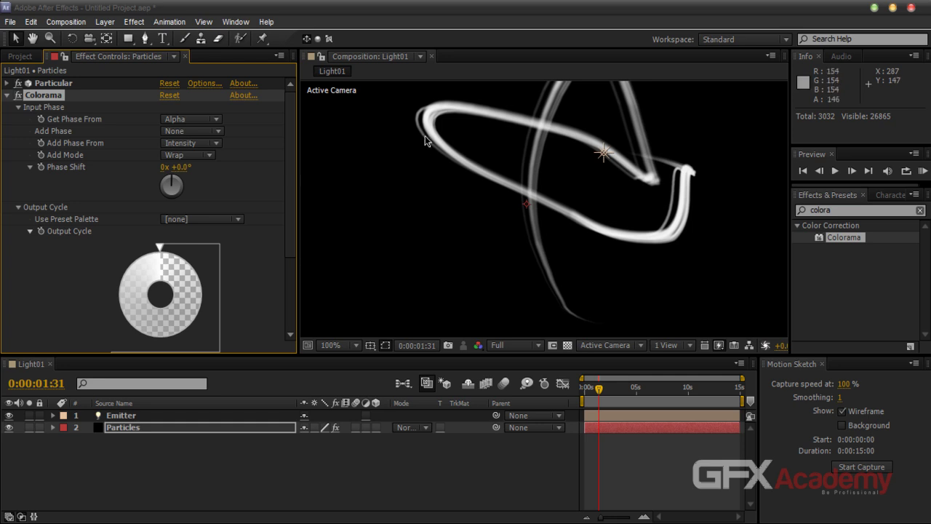
{"action": "left_click", "coordinate": [8, 97]}
Find the Hue/Saturation effect and apply it to the Particles layer
{"action": "left_click", "coordinate": [840, 210]}
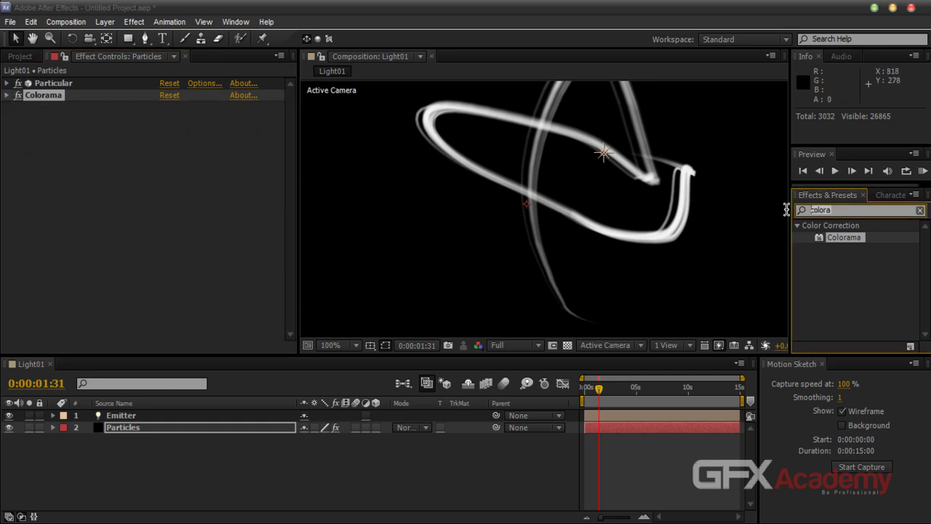
{"action": "key", "text": "ctrl+a"}
{"action": "type", "text": "hue"}
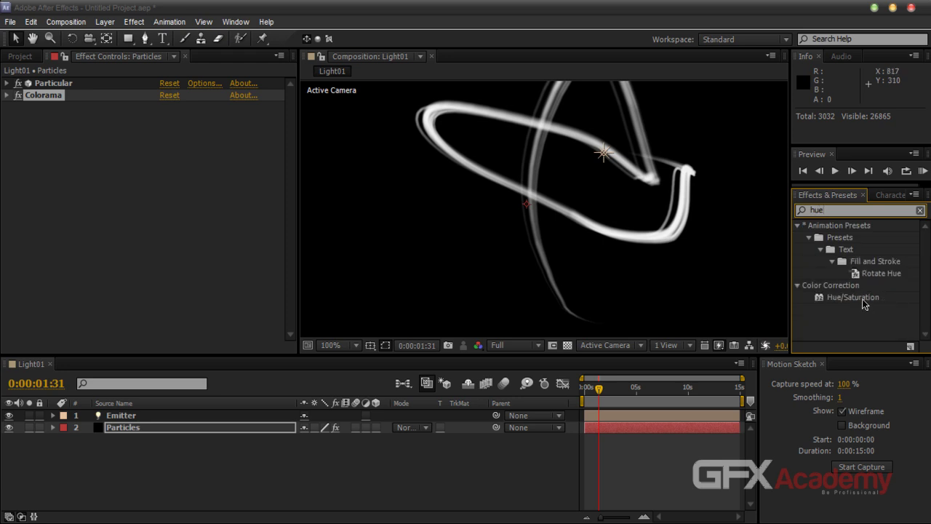
{"action": "left_click_drag", "start_coordinate": [864, 302], "coordinate": [200, 429]}
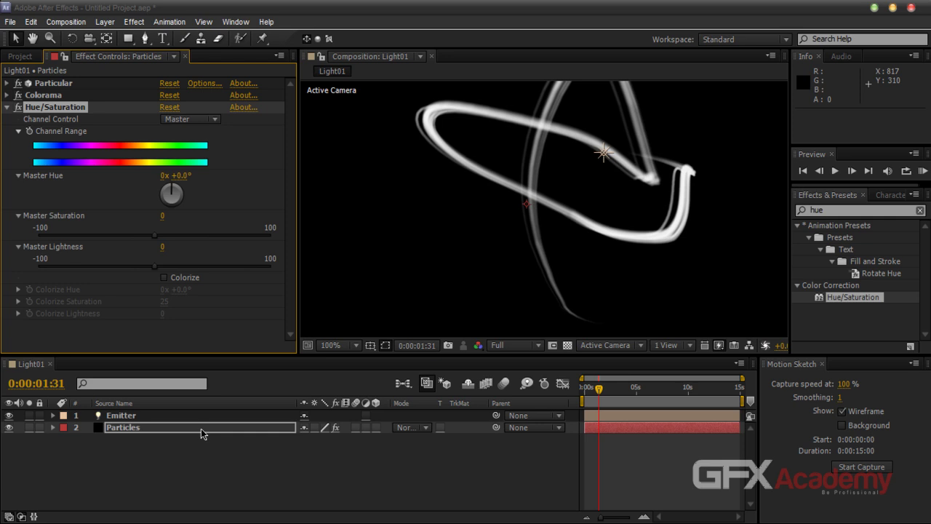
Enable Colorize in Hue/Saturation, with Colorize Saturation at 67 and Colorize Hue at 31°
{"action": "left_click", "coordinate": [164, 278]}
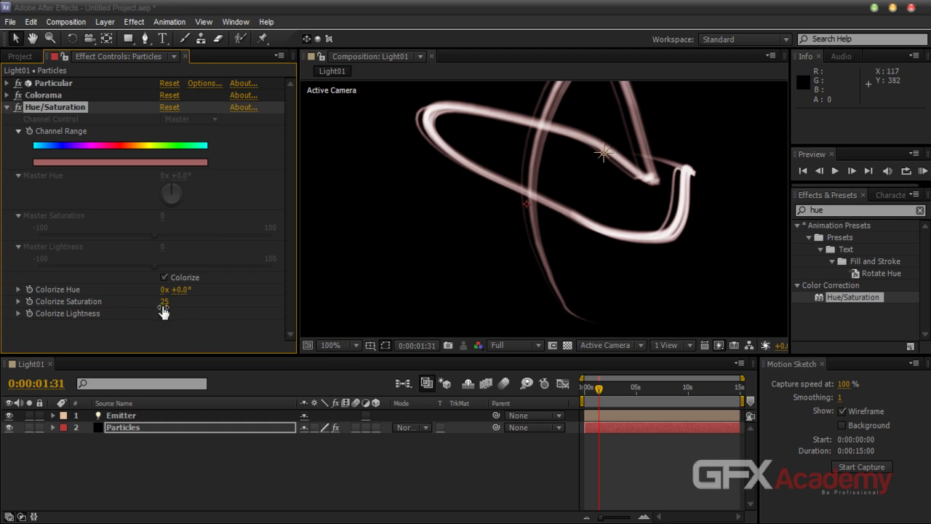
{"action": "left_click_drag", "start_coordinate": [163, 303], "coordinate": [192, 304]}
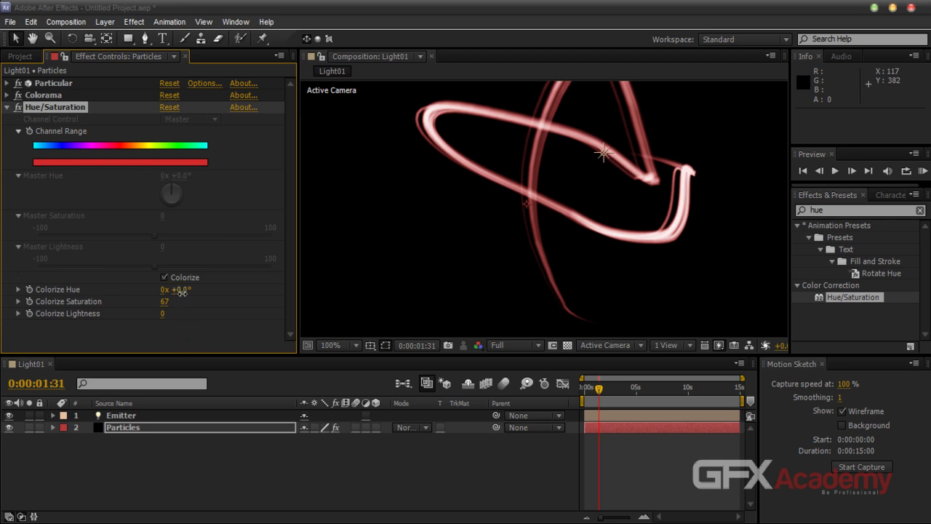
{"action": "left_click_drag", "start_coordinate": [181, 291], "coordinate": [201, 298]}
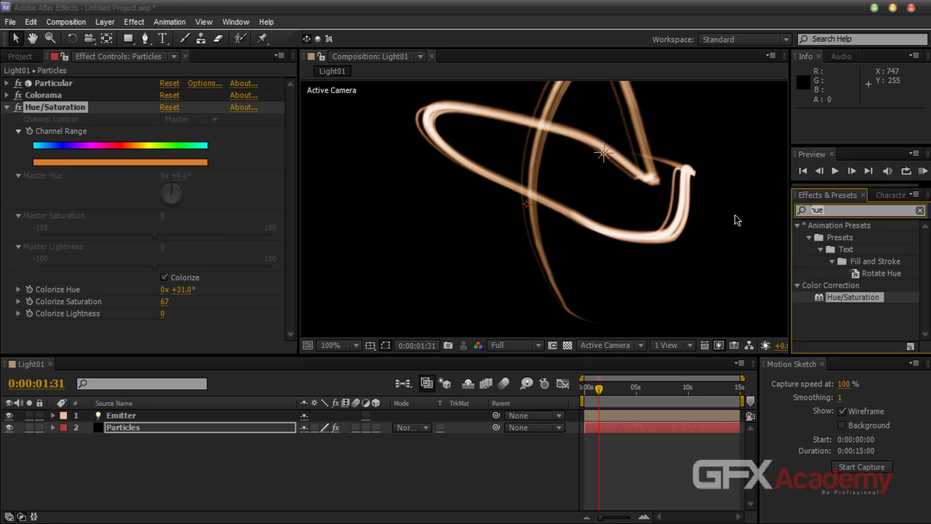
Find the Stylize Glow effect and apply it to the Particles layer
{"action": "type", "text": "glo"}
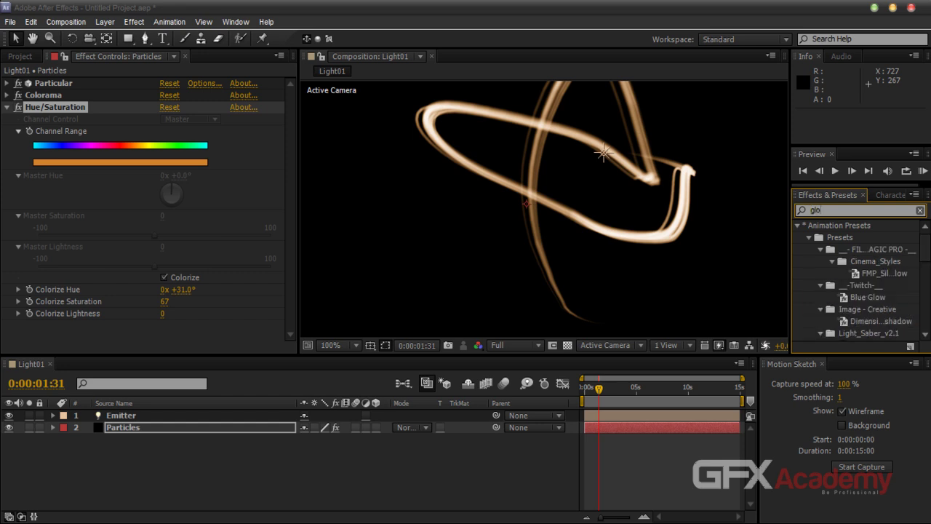
{"action": "type", "text": "w"}
{"action": "left_click_drag", "start_coordinate": [925, 247], "coordinate": [924, 313]}
{"action": "left_click_drag", "start_coordinate": [846, 310], "coordinate": [161, 425]}
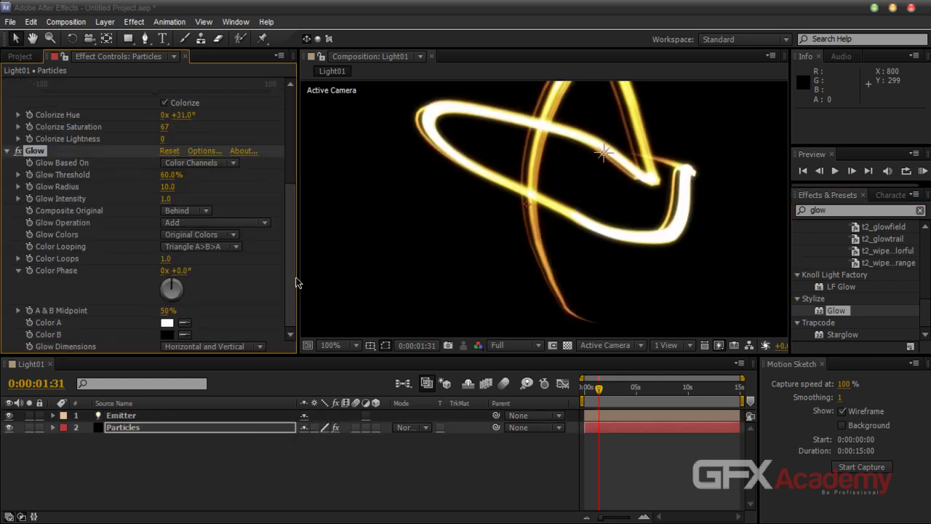
At 0:00:01:25, set the Glow Radius to 31 and the Glow Threshold to 76.9%
{"action": "key", "text": "comma"}
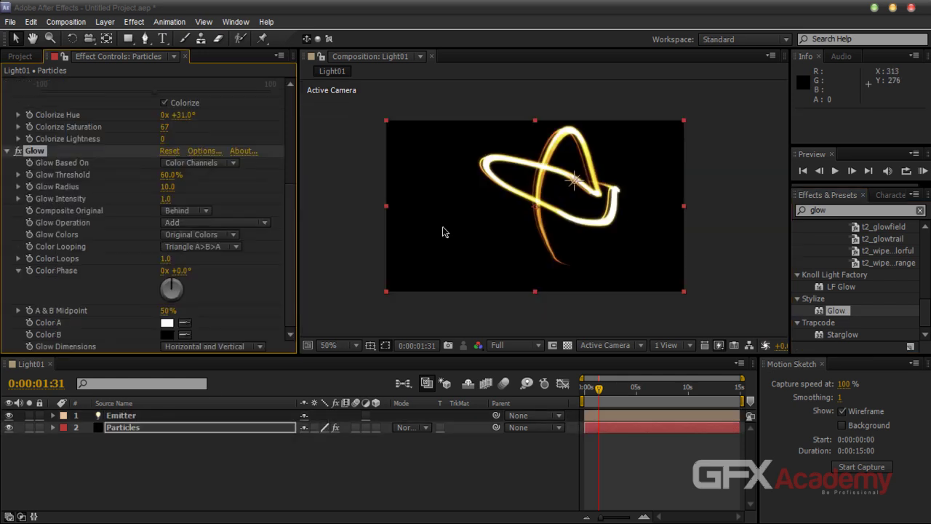
{"action": "left_click_drag", "start_coordinate": [290, 251], "coordinate": [289, 199]}
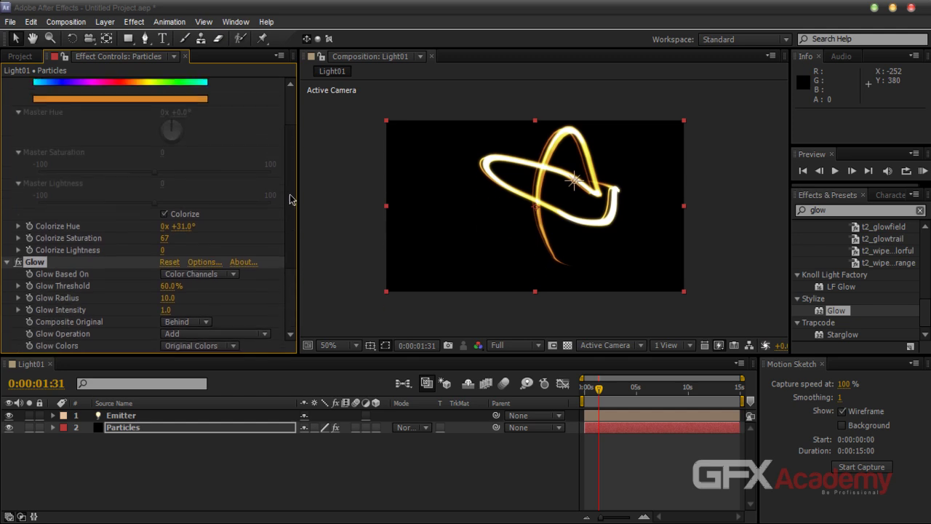
{"action": "mouse_move", "coordinate": [601, 392]}
{"action": "left_mouse_down"}
{"action": "mouse_move", "coordinate": [586, 393]}
{"action": "mouse_move", "coordinate": [601, 397]}
{"action": "left_mouse_up"}
{"action": "key", "text": "period"}
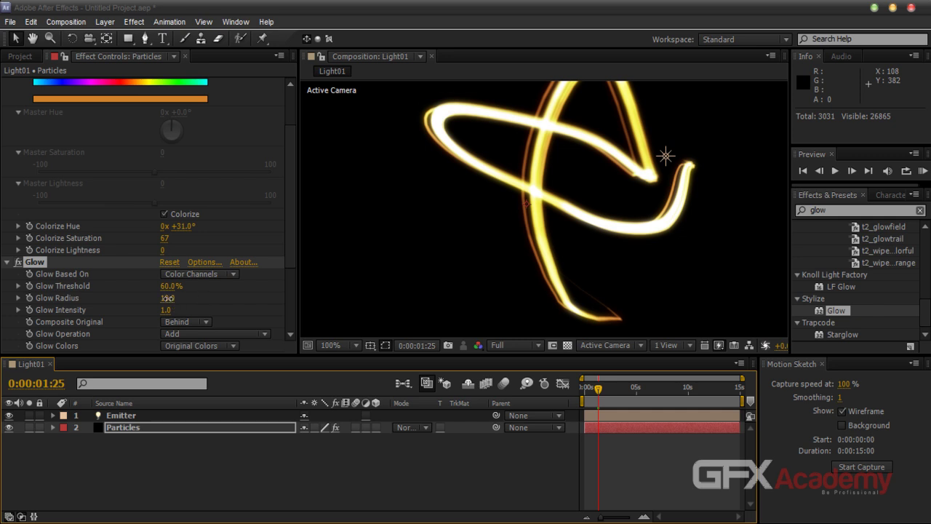
{"action": "left_click_drag", "start_coordinate": [167, 298], "coordinate": [191, 286]}
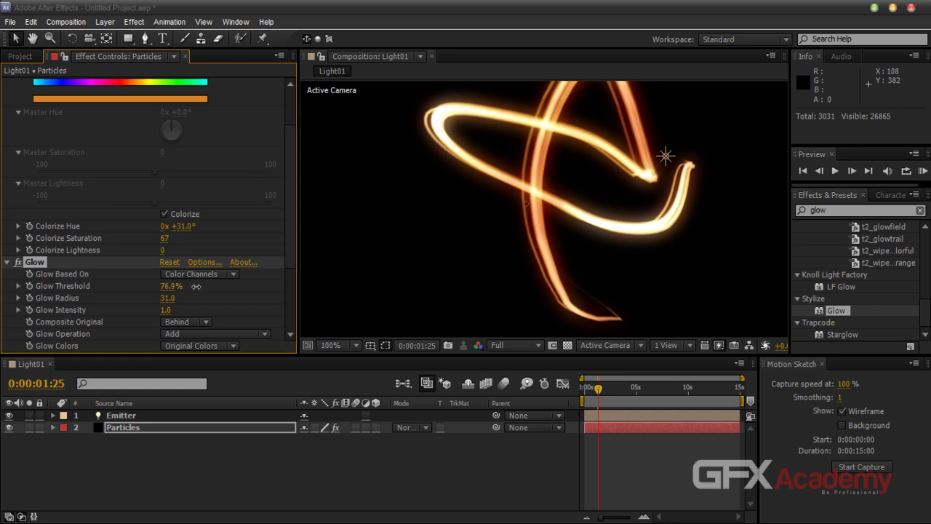
At 0:00:01:31, set the particle Life to 1.3 seconds in the Particles layer's Particular effect
{"action": "key", "text": "comma"}
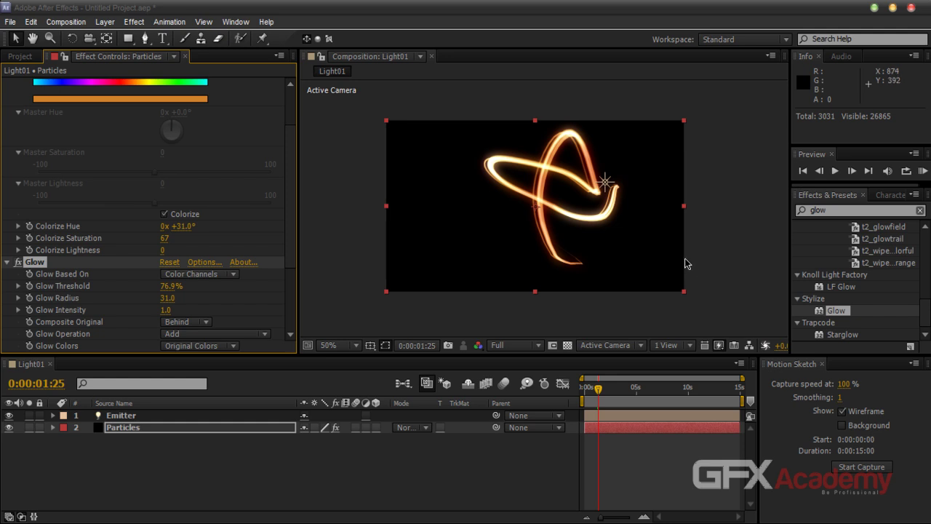
{"action": "left_click", "coordinate": [583, 397]}
{"action": "mouse_move", "coordinate": [583, 398]}
{"action": "left_mouse_down"}
{"action": "mouse_move", "coordinate": [617, 400]}
{"action": "mouse_move", "coordinate": [598, 402]}
{"action": "left_mouse_up"}
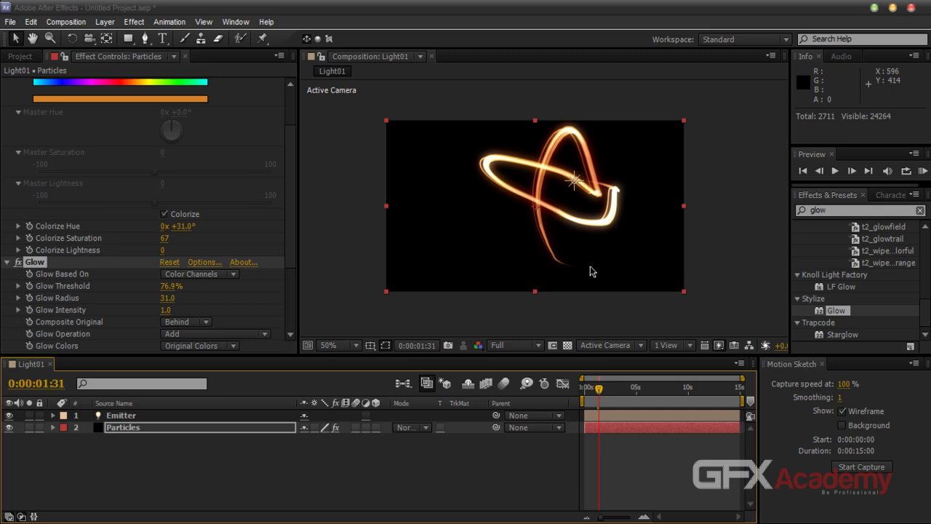
{"action": "scroll", "coordinate": [288, 189], "scroll_direction": "up", "scroll_amount": 3}
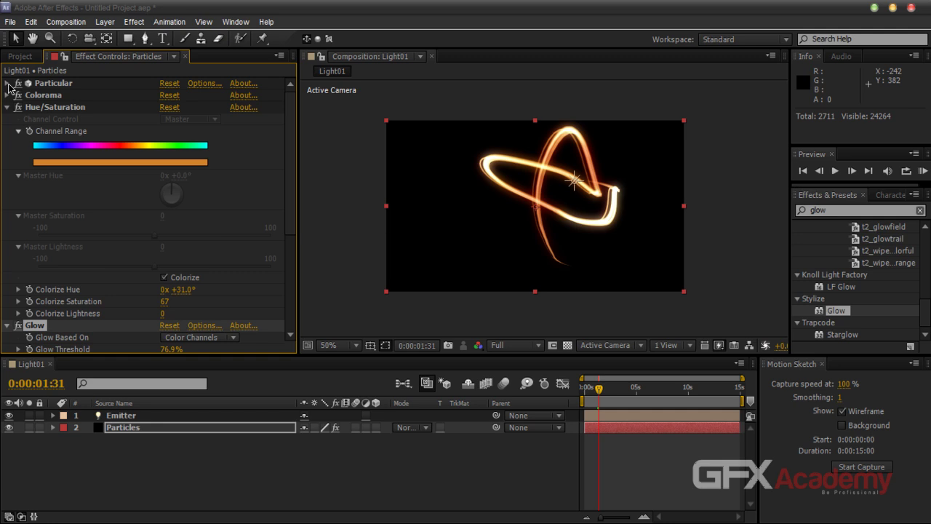
{"action": "left_click", "coordinate": [8, 84]}
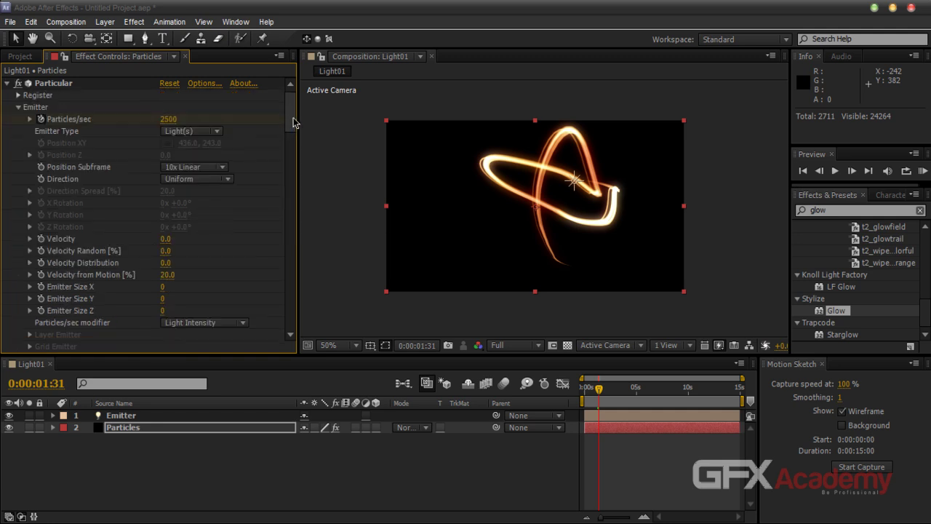
{"action": "left_click_drag", "start_coordinate": [293, 117], "coordinate": [294, 156]}
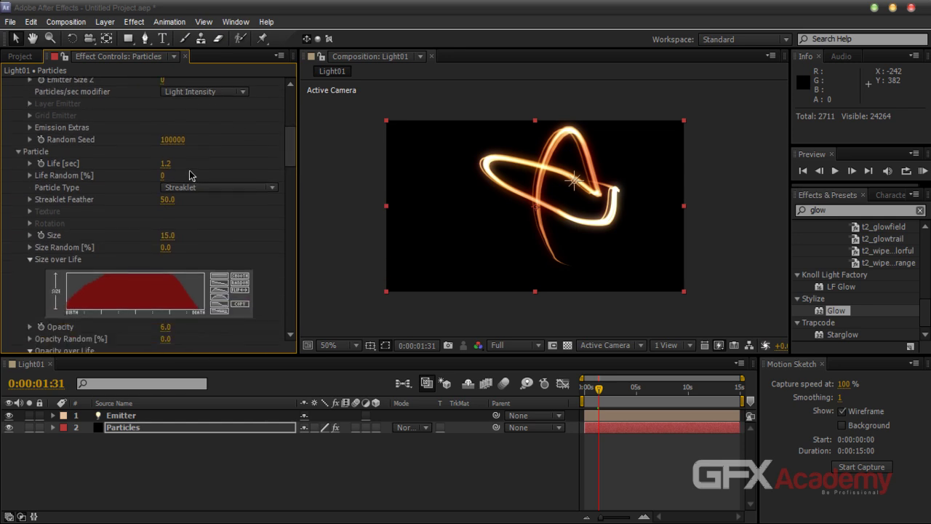
{"action": "left_click", "coordinate": [166, 164]}
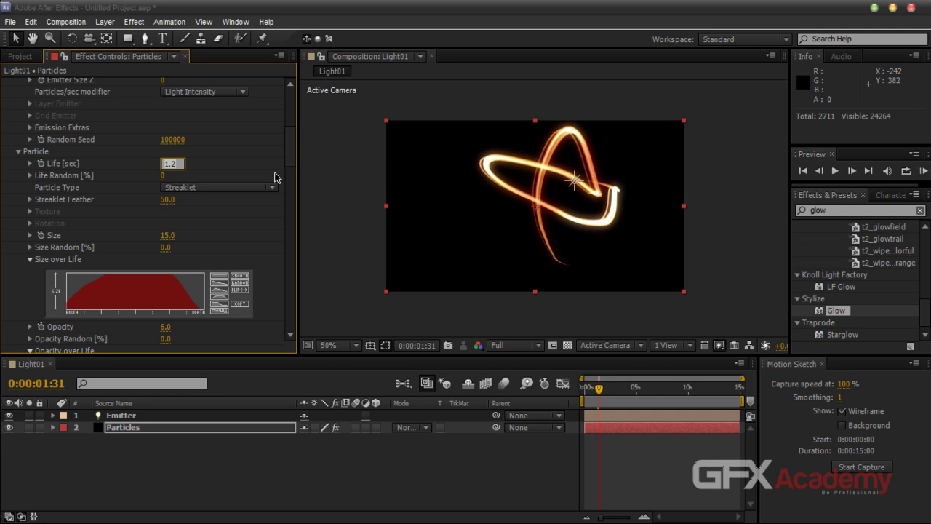
{"action": "type", "text": "1.3"}
{"action": "key", "text": "Return"}
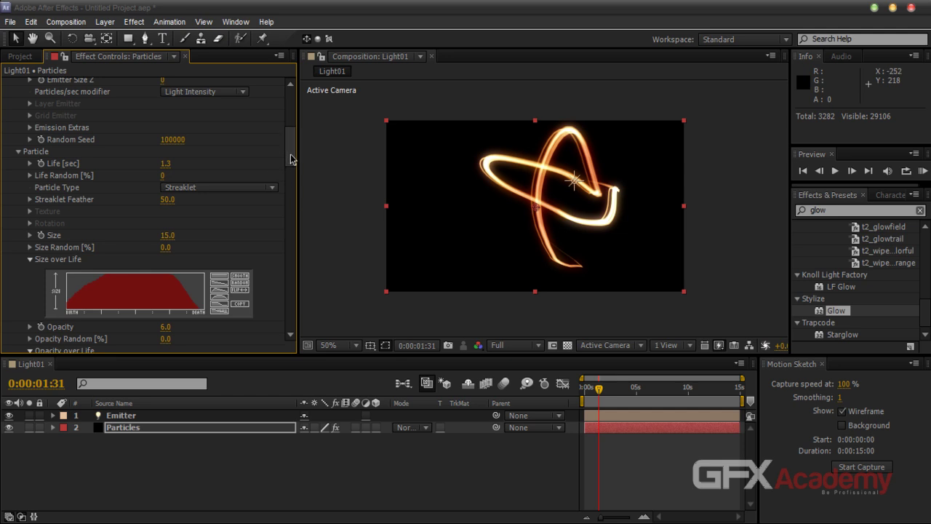
Try a particle Size of 25 in Particular
{"action": "left_click", "coordinate": [168, 236]}
{"action": "type", "text": "15"}
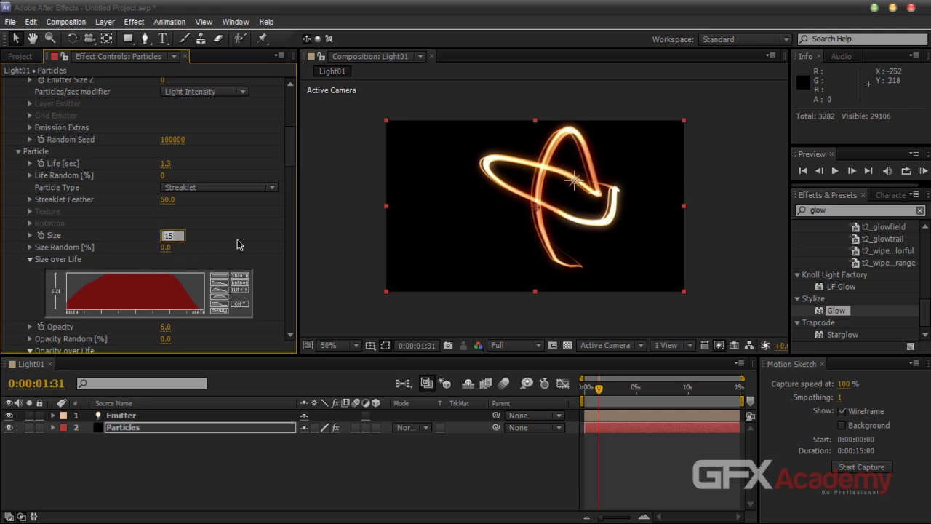
{"action": "key", "text": "BackSpace"}
{"action": "type", "text": "0"}
{"action": "key", "text": "Return"}
{"action": "left_click", "coordinate": [168, 236]}
{"action": "type", "text": "25"}
{"action": "key", "text": "Return"}
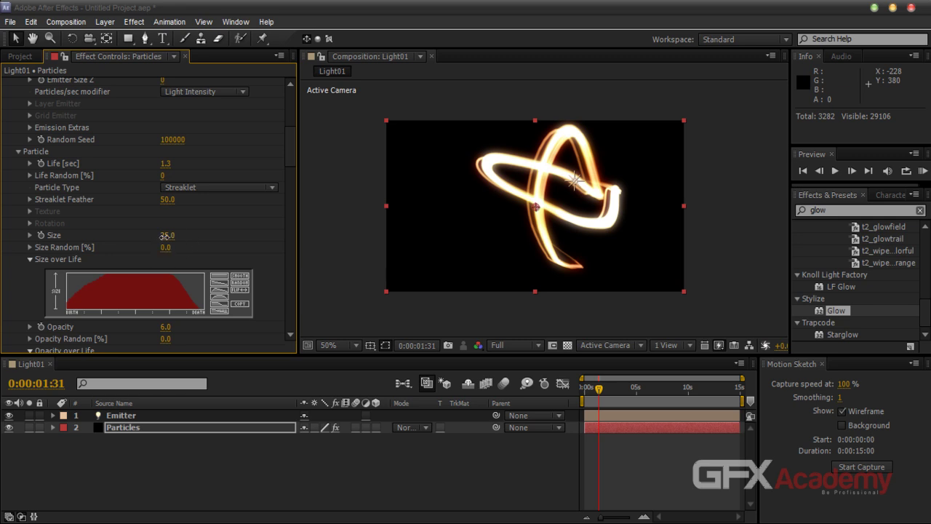
Set the particle Size to 20 in Particular
{"action": "left_click", "coordinate": [168, 236]}
{"action": "type", "text": "20"}
{"action": "key", "text": "Return"}
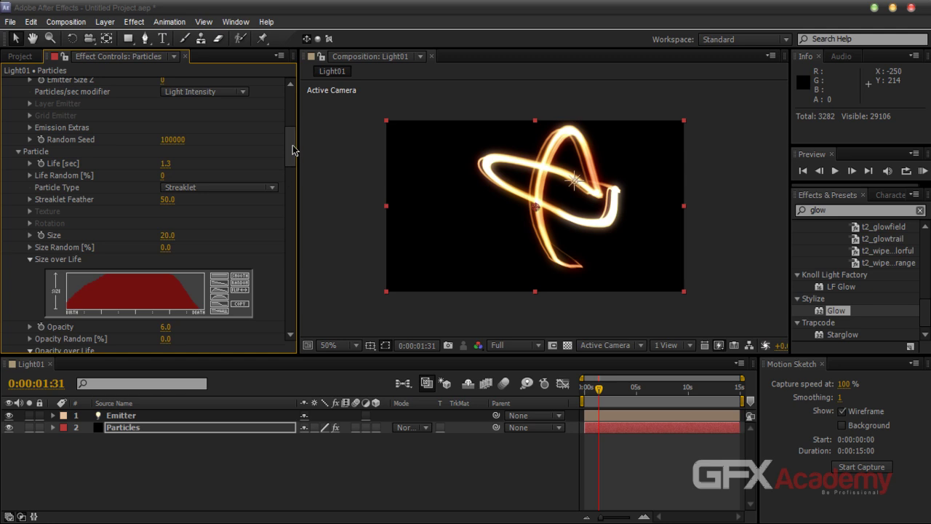
Redraw Particular's Opacity over Life curve with a zero-opacity gap in the middle, and check the streak at nearby frames
{"action": "left_click_drag", "start_coordinate": [294, 150], "coordinate": [291, 169]}
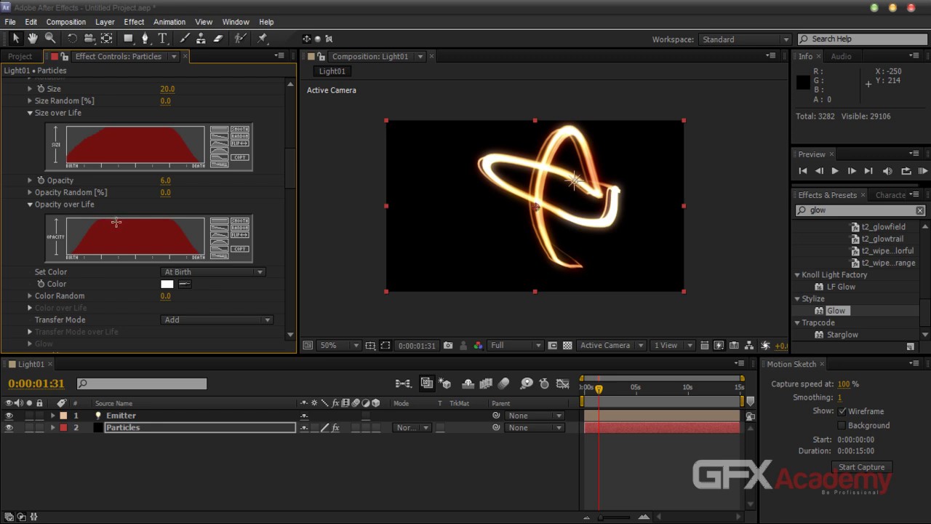
{"action": "mouse_move", "coordinate": [122, 236]}
{"action": "left_mouse_down"}
{"action": "mouse_move", "coordinate": [131, 251]}
{"action": "mouse_move", "coordinate": [150, 227]}
{"action": "left_mouse_up"}
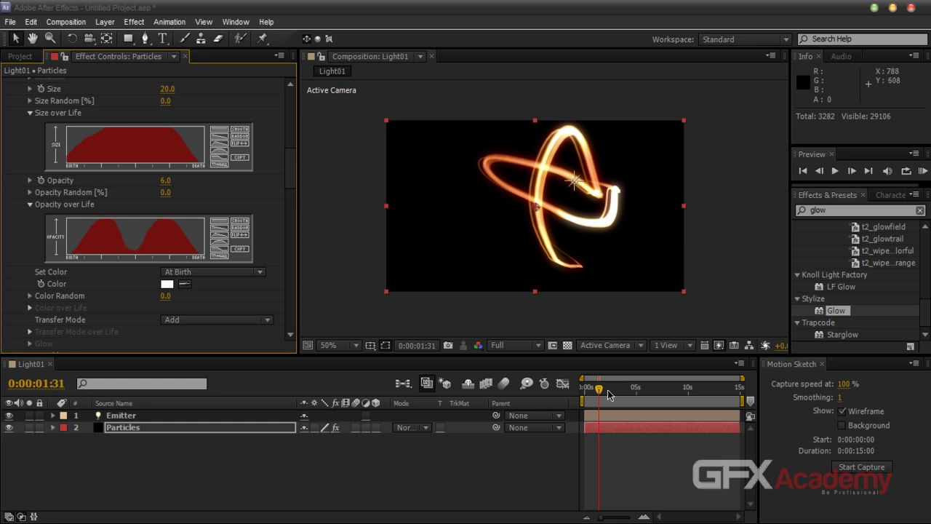
{"action": "left_click_drag", "start_coordinate": [599, 388], "coordinate": [597, 393]}
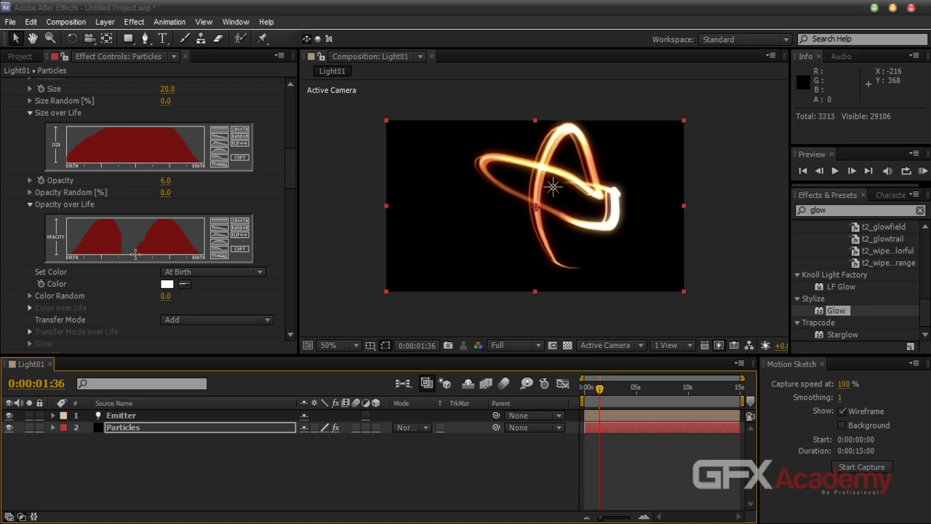
{"action": "left_click", "coordinate": [145, 246]}
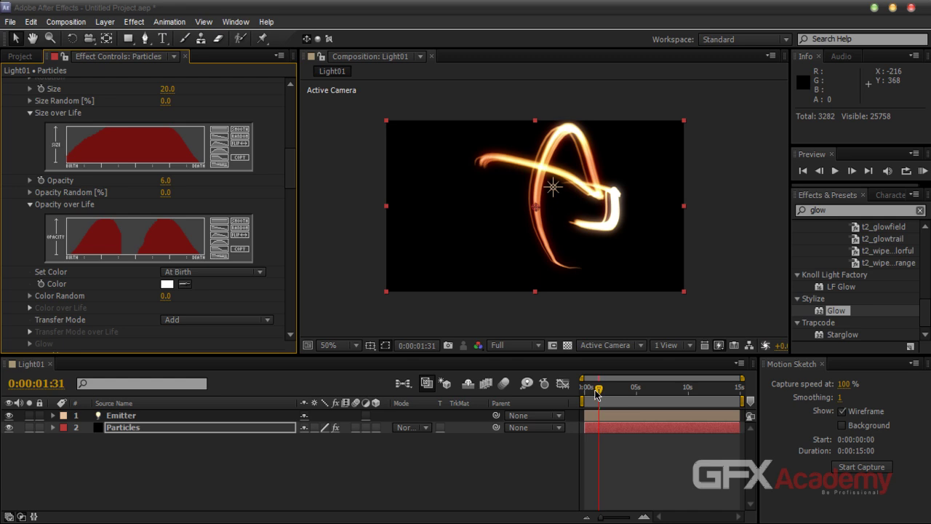
{"action": "mouse_move", "coordinate": [606, 395]}
{"action": "left_mouse_down"}
{"action": "mouse_move", "coordinate": [596, 394]}
{"action": "mouse_move", "coordinate": [615, 394]}
{"action": "mouse_move", "coordinate": [586, 393]}
{"action": "mouse_move", "coordinate": [595, 393]}
{"action": "left_mouse_up"}
{"action": "mouse_move", "coordinate": [597, 391]}
{"action": "left_mouse_down"}
{"action": "mouse_move", "coordinate": [587, 394]}
{"action": "mouse_move", "coordinate": [596, 393]}
{"action": "left_mouse_up"}
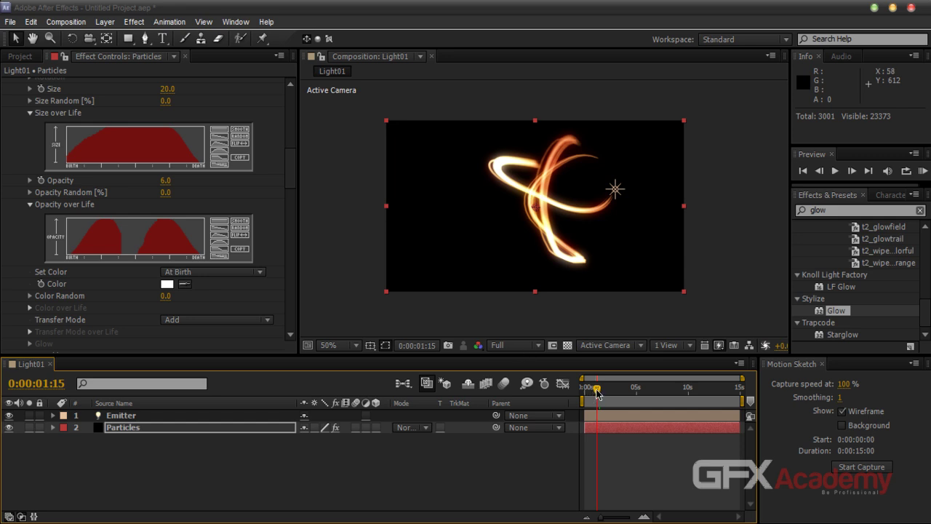
Preview the light streak animation from 0:00:00:00 in a maximized composition view at 100%, and restore the normal layout
{"action": "left_click_drag", "start_coordinate": [596, 392], "coordinate": [584, 393]}
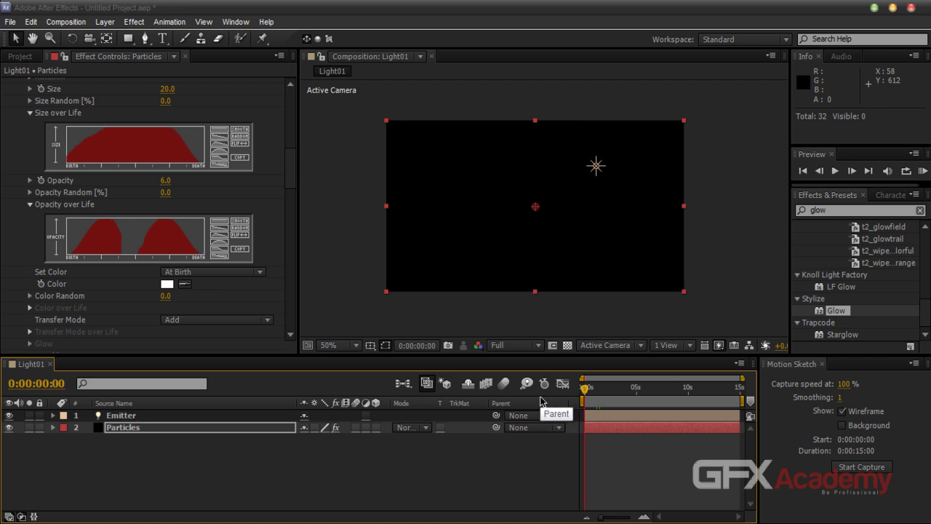
{"action": "left_click", "coordinate": [336, 293]}
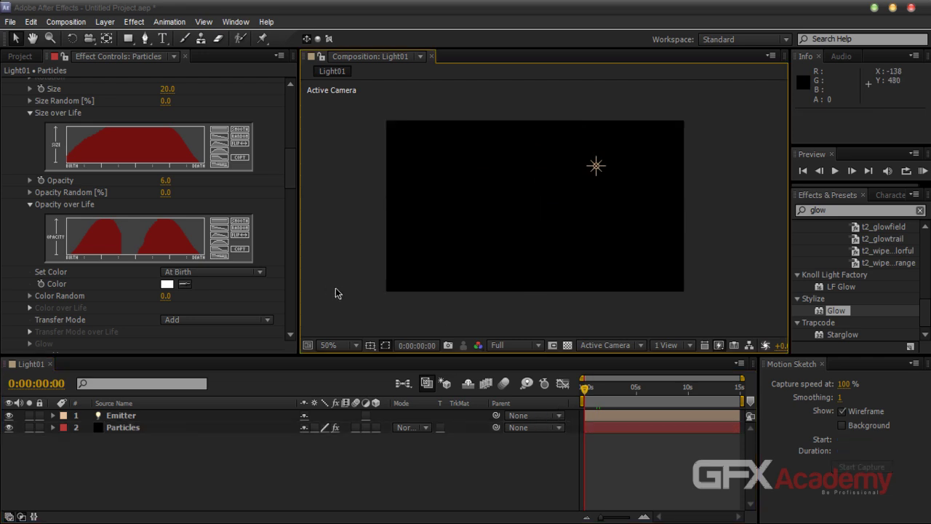
{"action": "key", "text": "grave"}
{"action": "key", "text": "slash"}
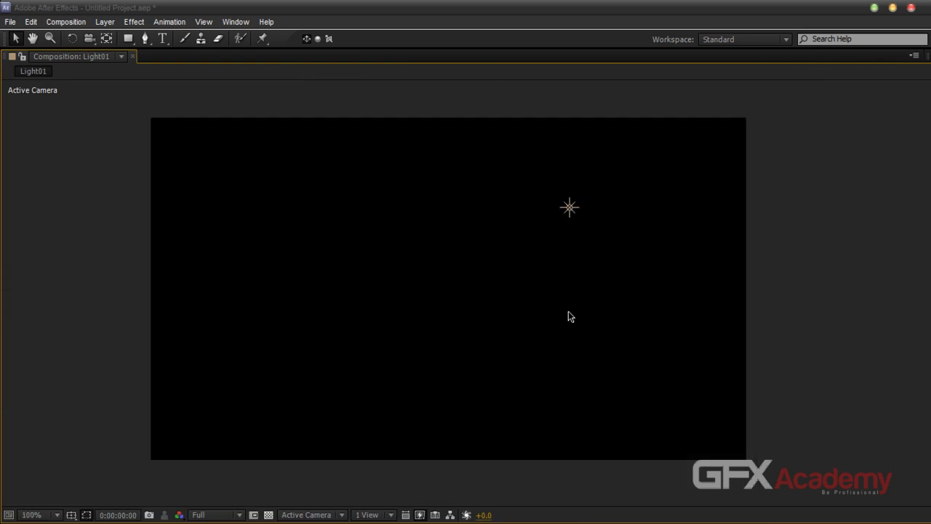
{"action": "key", "text": "space"}
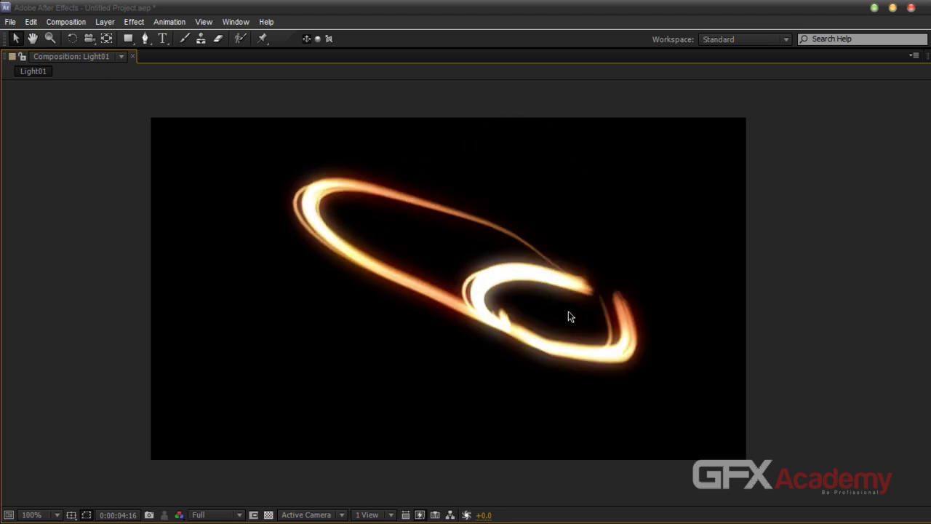
{"action": "key", "text": "space"}
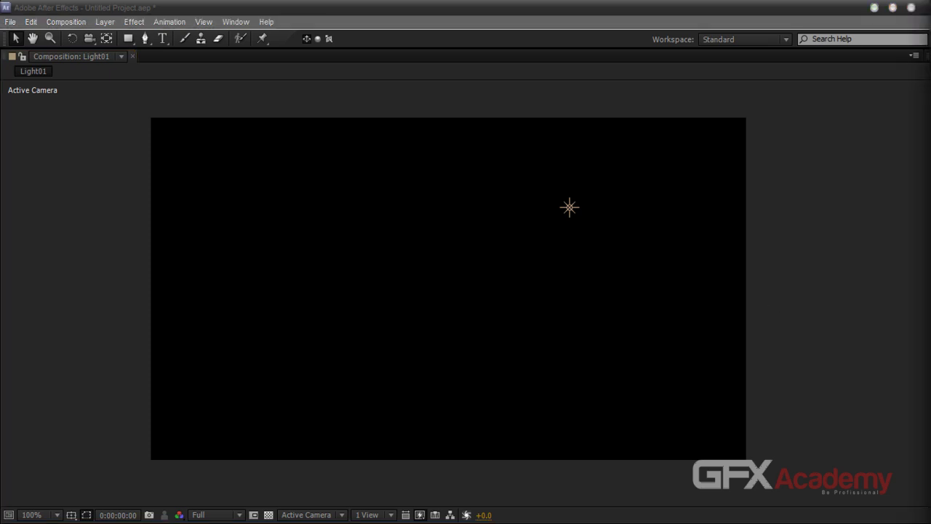
{"action": "left_click", "coordinate": [850, 312]}
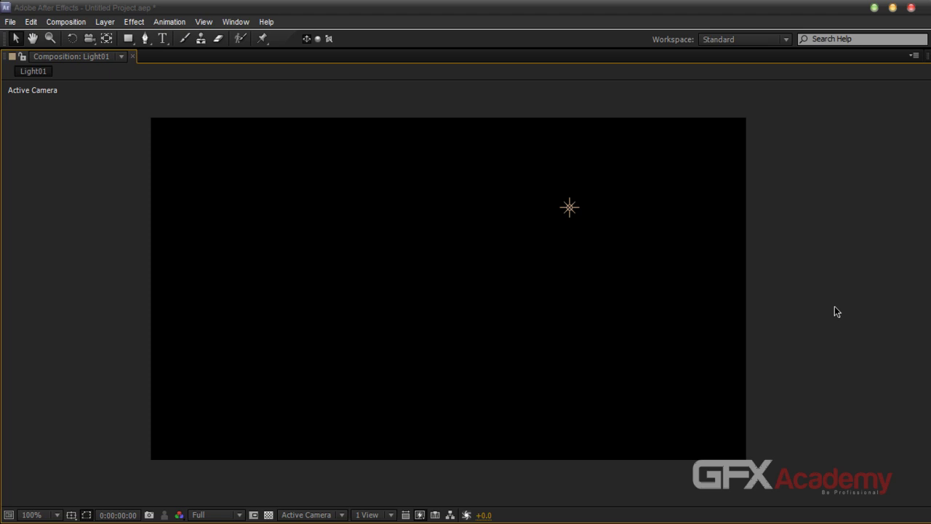
{"action": "key", "text": "grave"}
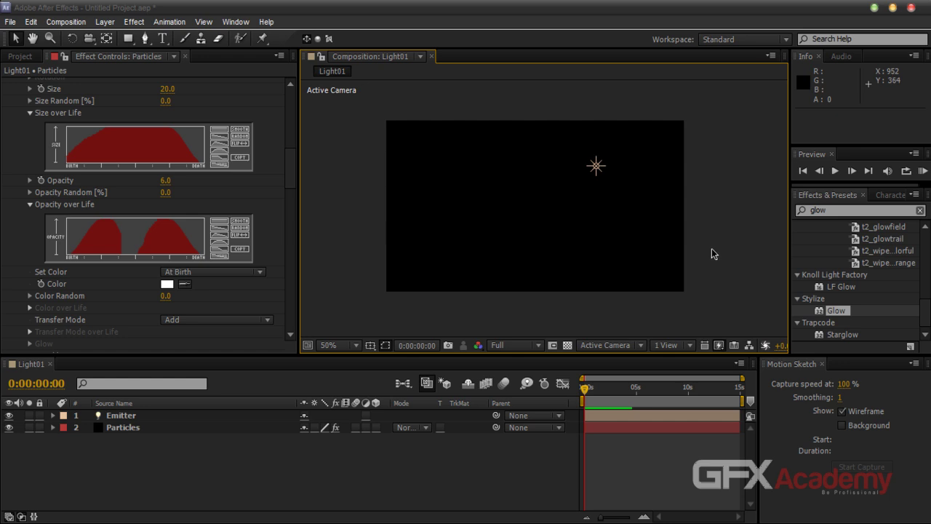
At 0:00:01:25, set Particular's particle Transfer Mode to Screen, and check the streak at 0:00:01:46
{"action": "left_click_drag", "start_coordinate": [590, 389], "coordinate": [601, 397]}
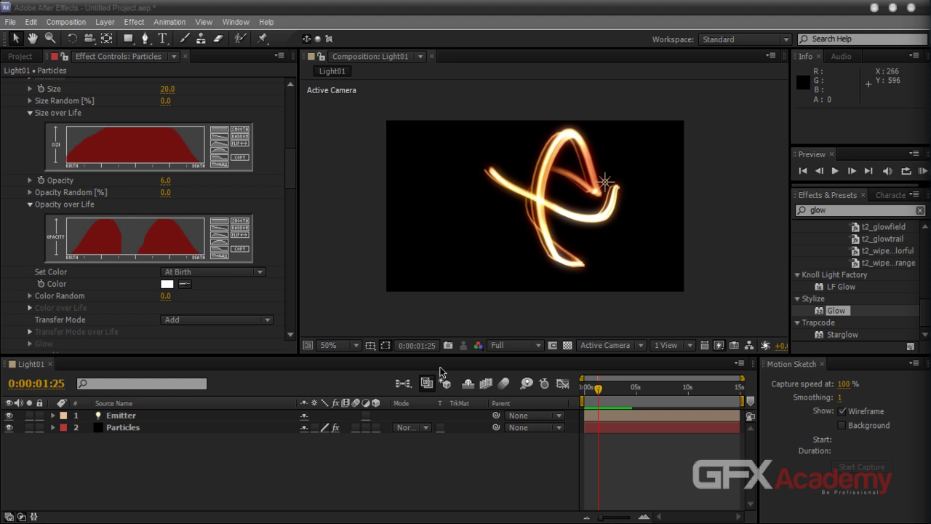
{"action": "left_click", "coordinate": [419, 445]}
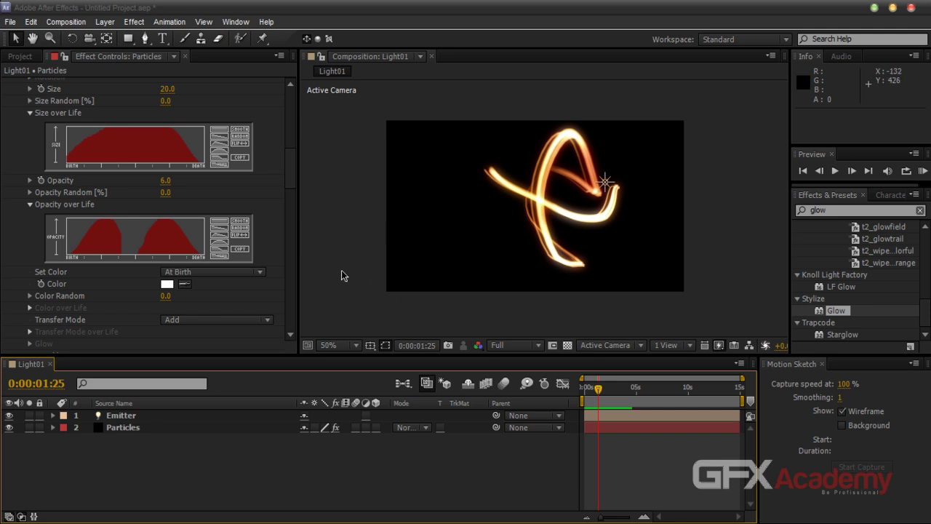
{"action": "left_click", "coordinate": [177, 321]}
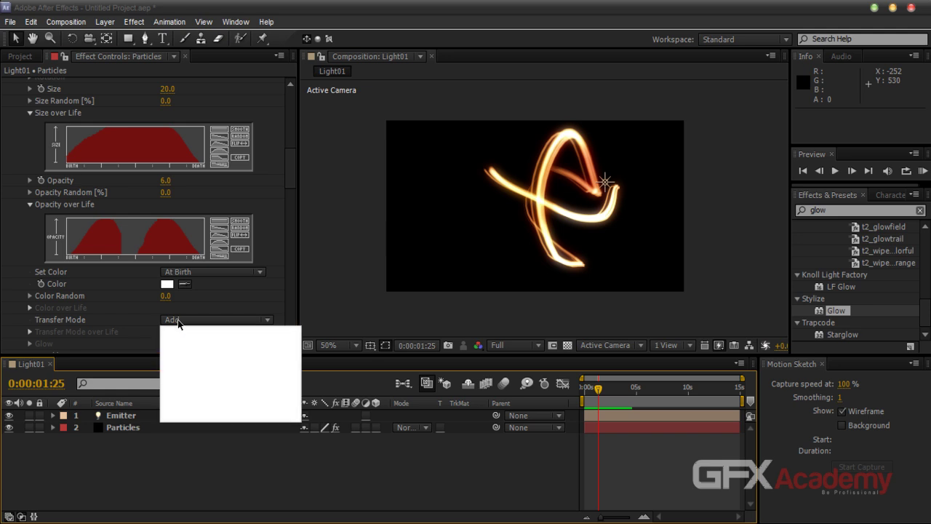
{"action": "left_click", "coordinate": [196, 336]}
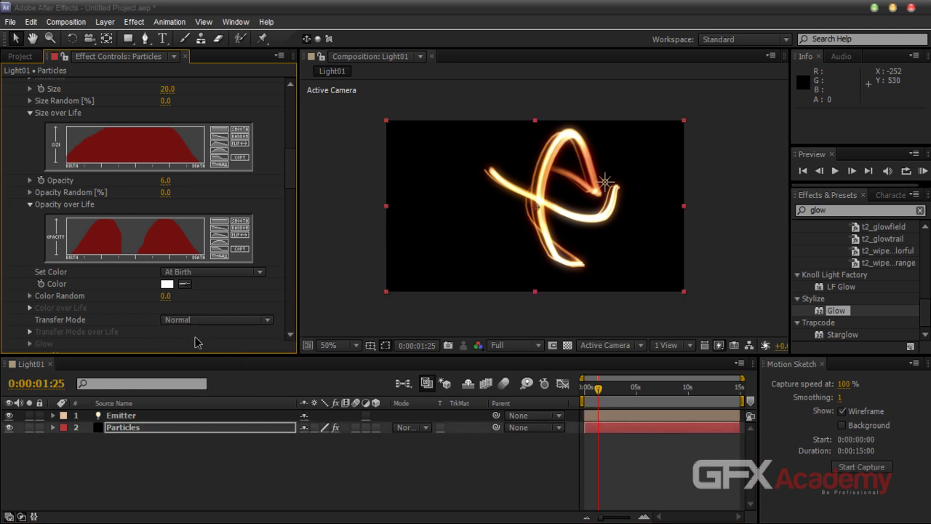
{"action": "left_click", "coordinate": [216, 321]}
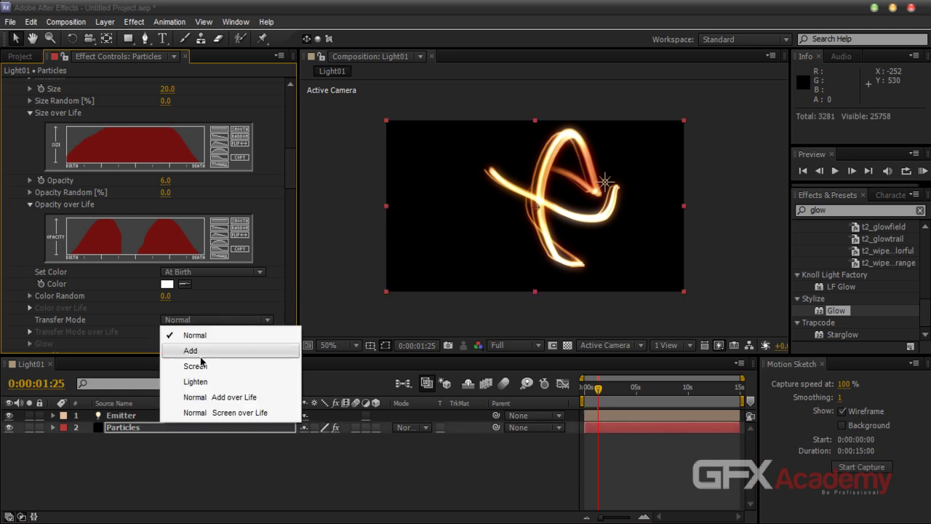
{"action": "left_click", "coordinate": [201, 365]}
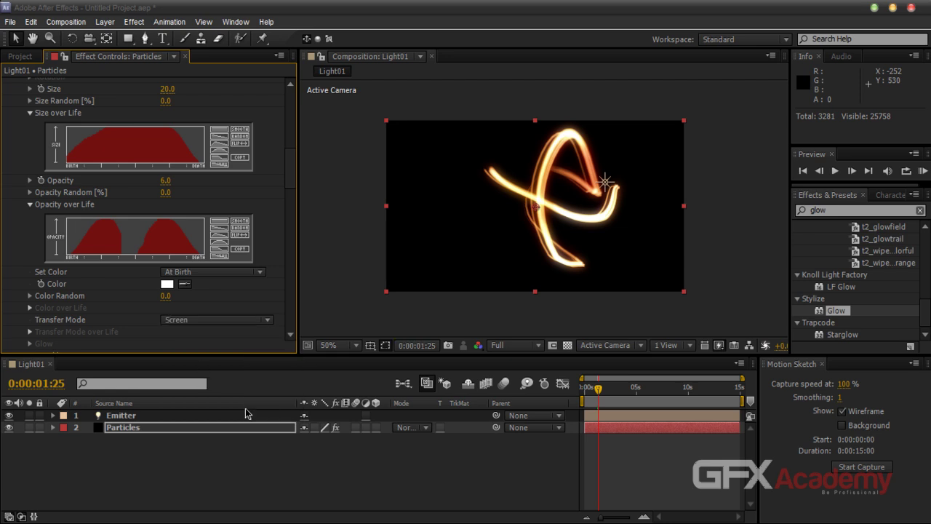
{"action": "left_click", "coordinate": [306, 460]}
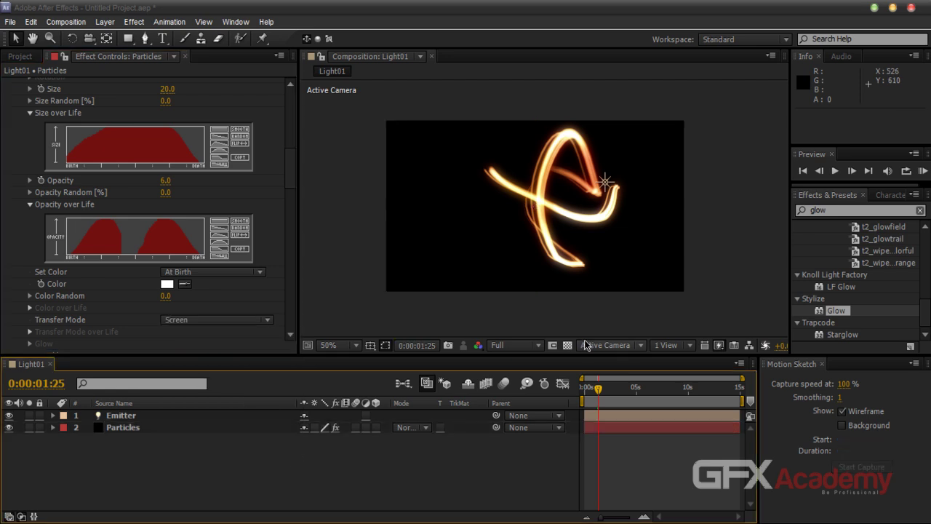
{"action": "mouse_move", "coordinate": [598, 393]}
{"action": "left_mouse_down"}
{"action": "mouse_move", "coordinate": [588, 392]}
{"action": "mouse_move", "coordinate": [600, 397]}
{"action": "left_mouse_up"}
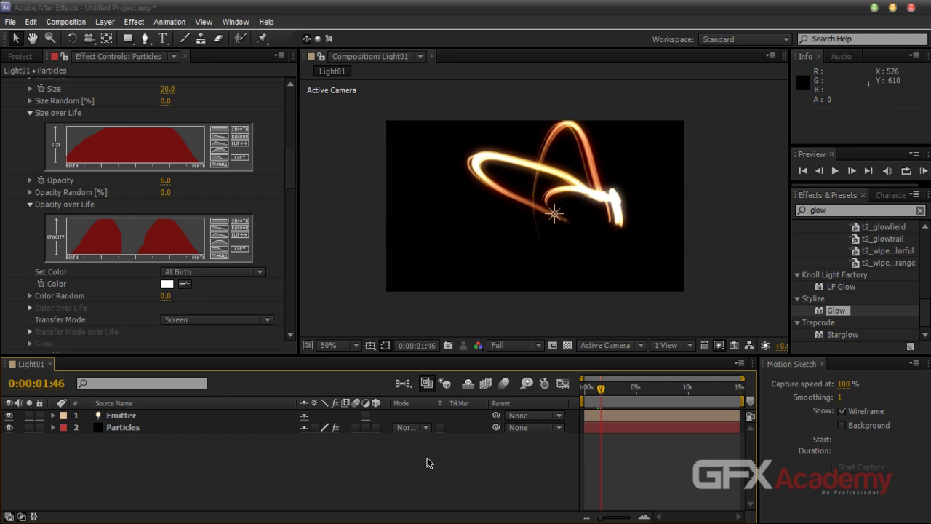
Duplicate the Light01 composition in the project
{"action": "left_click", "coordinate": [21, 56]}
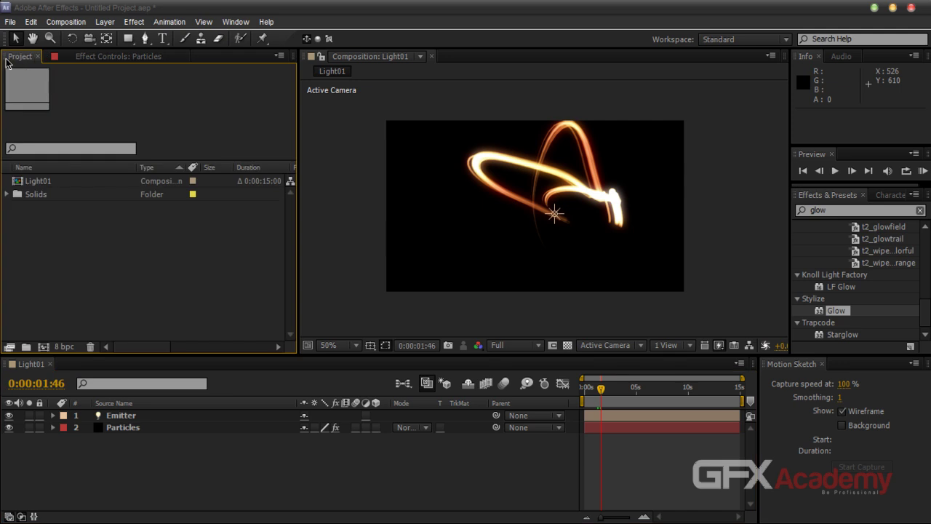
{"action": "left_click", "coordinate": [47, 182]}
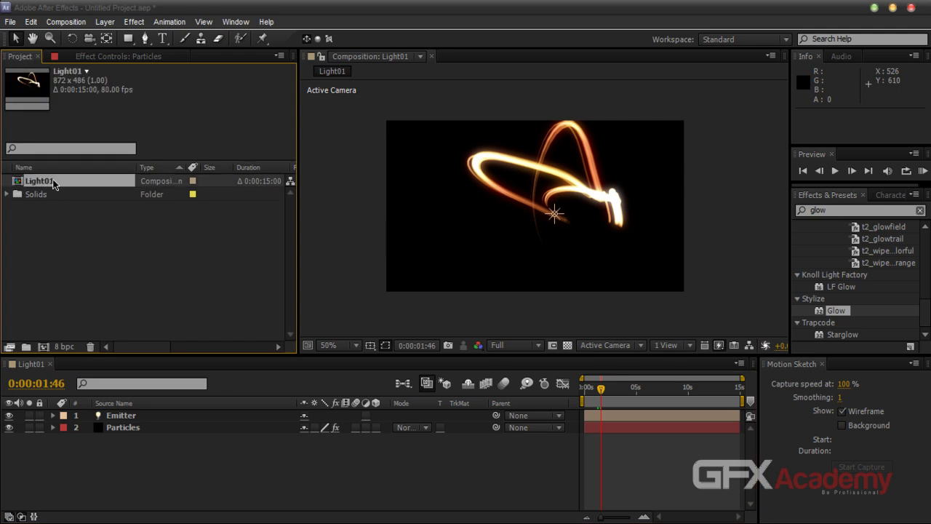
{"action": "key", "text": "ctrl+d"}
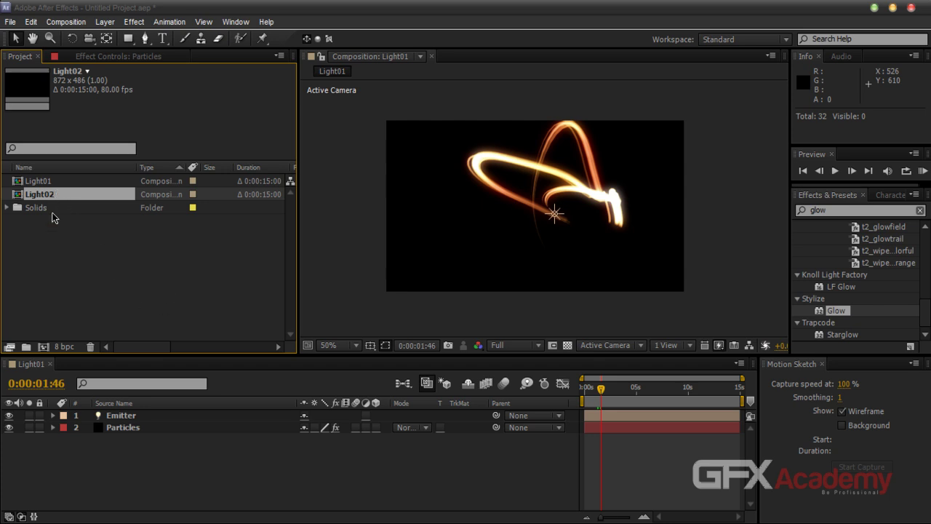
Create a new 872 × 486 px composition named main, at 80 fps and 15 seconds long
{"action": "left_click", "coordinate": [80, 22]}
{"action": "left_click", "coordinate": [86, 38]}
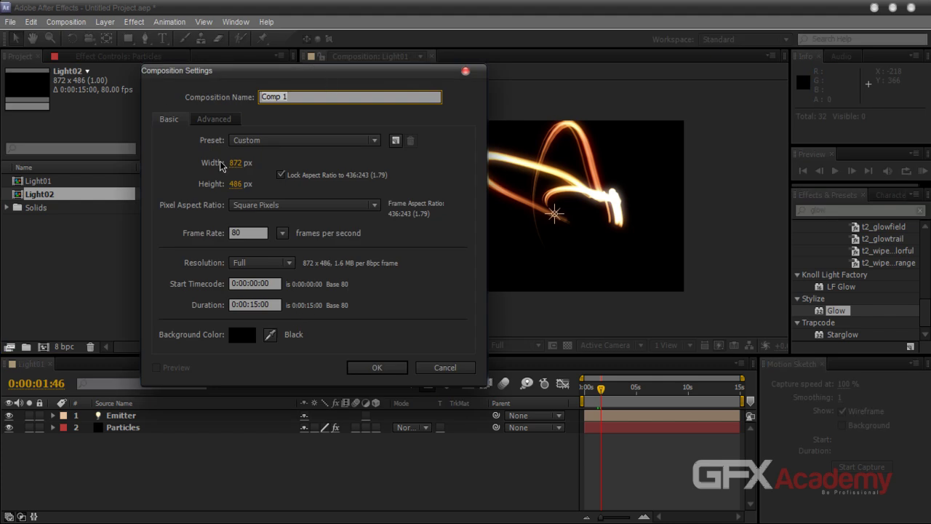
{"action": "type", "text": "main"}
{"action": "left_click", "coordinate": [367, 367]}
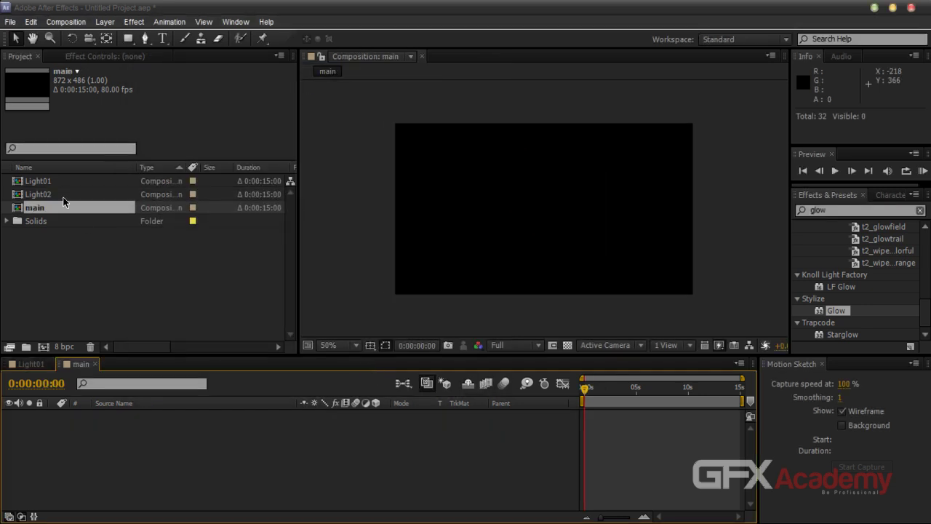
Add the Light01 composition as a layer in the main composition
{"action": "left_click_drag", "start_coordinate": [43, 181], "coordinate": [106, 442]}
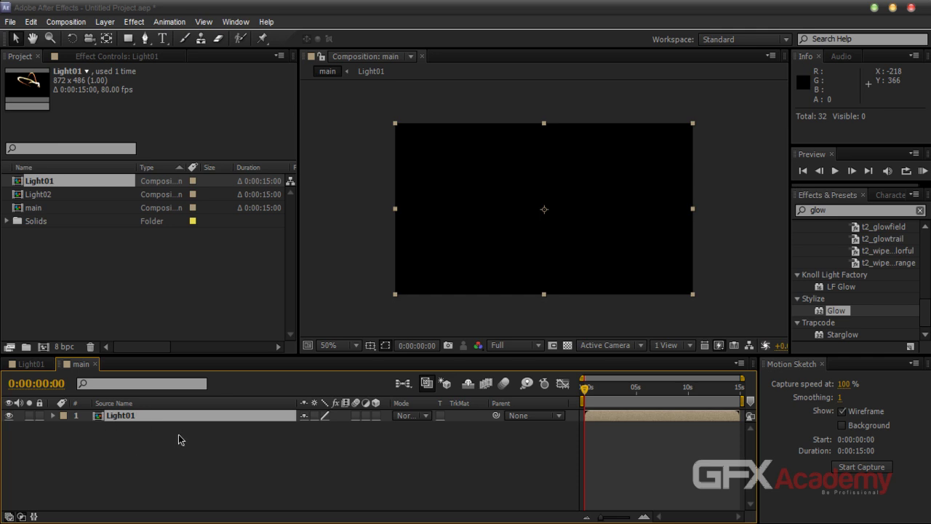
{"action": "left_click", "coordinate": [135, 493]}
{"action": "left_click", "coordinate": [135, 417]}
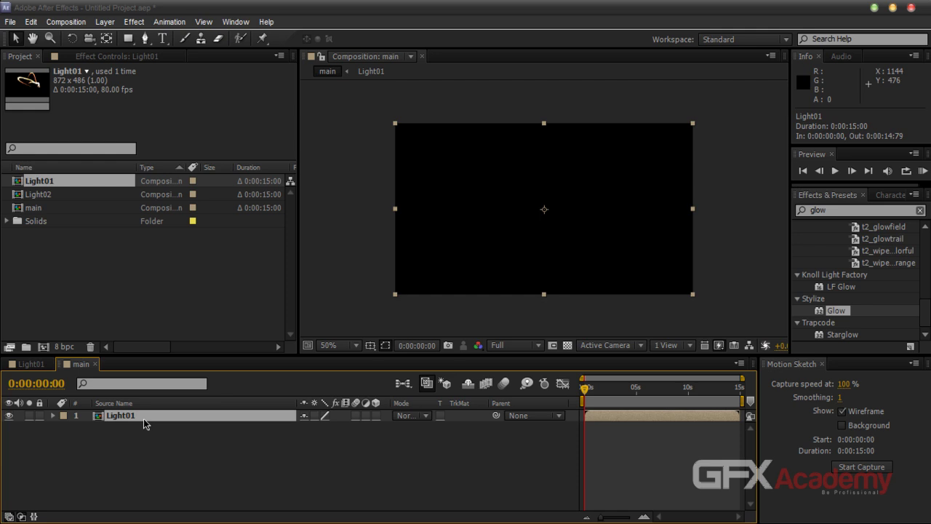
{"action": "left_click", "coordinate": [353, 462]}
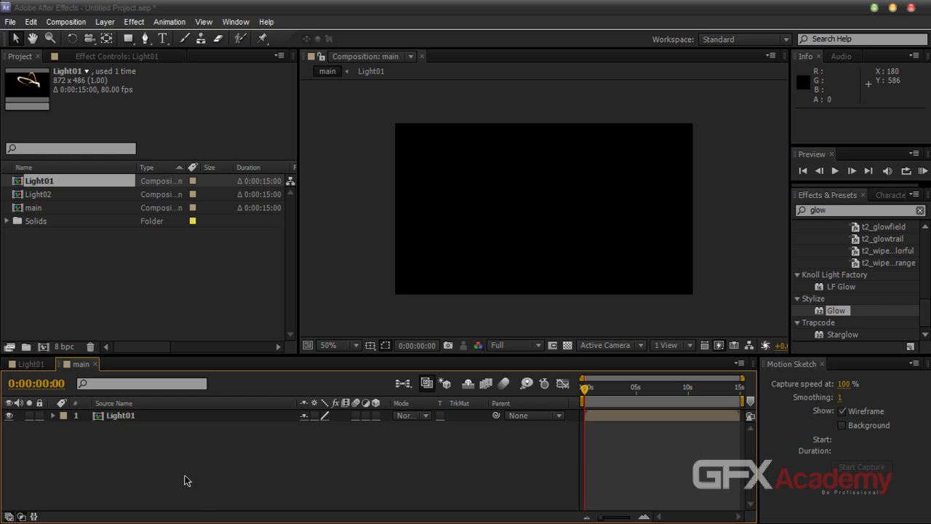
Try stacking three duplicates of the Light01 layer in main, and delete the extra copies
{"action": "left_click", "coordinate": [128, 415]}
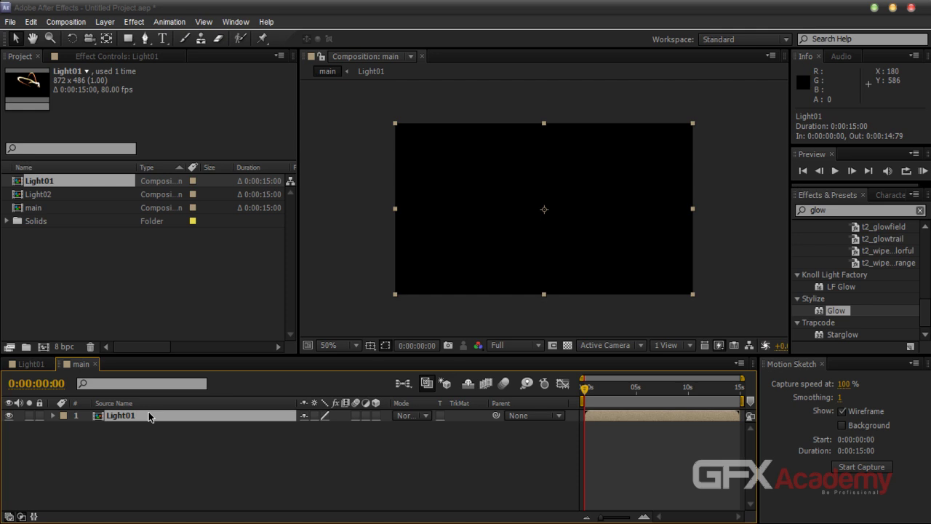
{"action": "key", "text": "ctrl+d"}
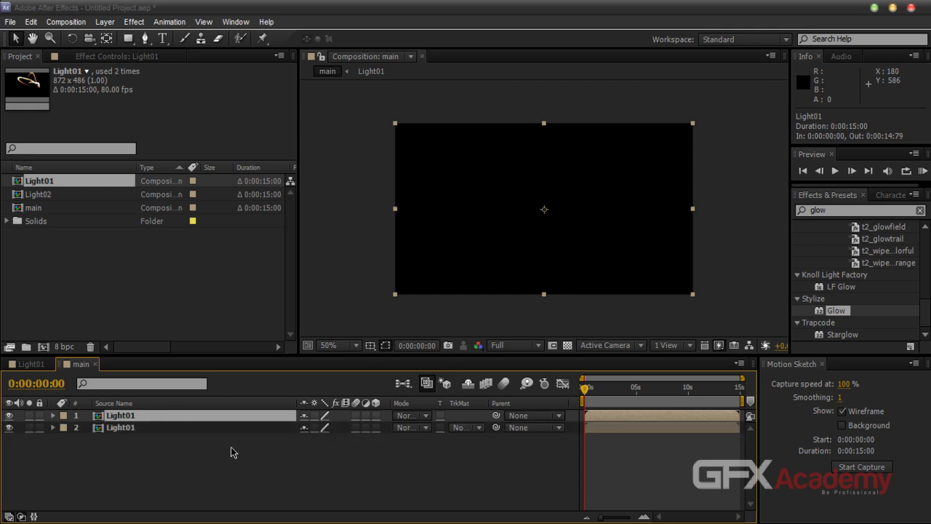
{"action": "key", "text": "ctrl+d"}
{"action": "key", "text": "ctrl+d"}
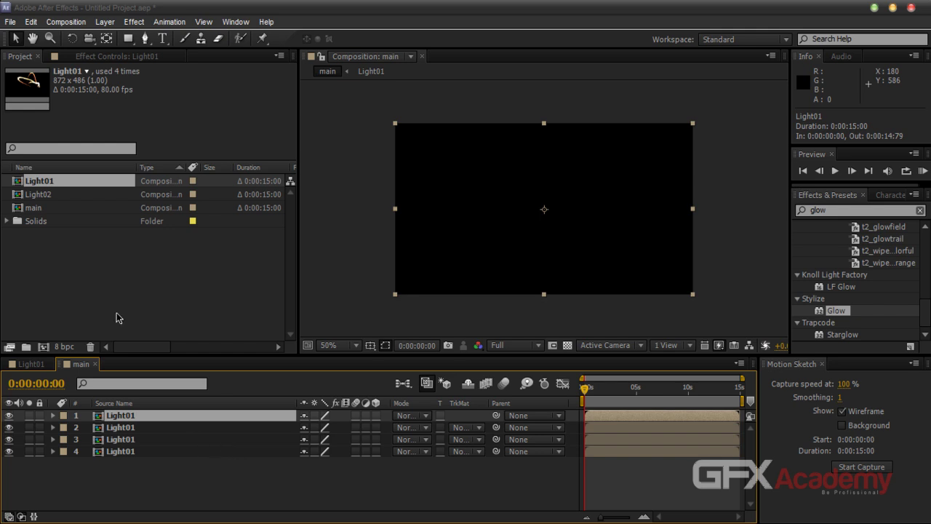
{"action": "left_click", "coordinate": [64, 194]}
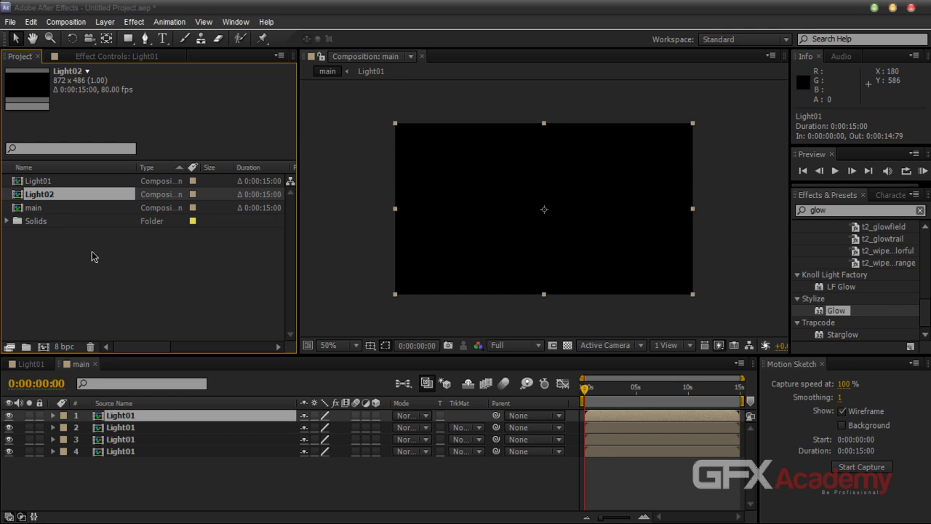
{"action": "left_click_drag", "start_coordinate": [177, 474], "coordinate": [128, 429]}
{"action": "key", "text": "Delete"}
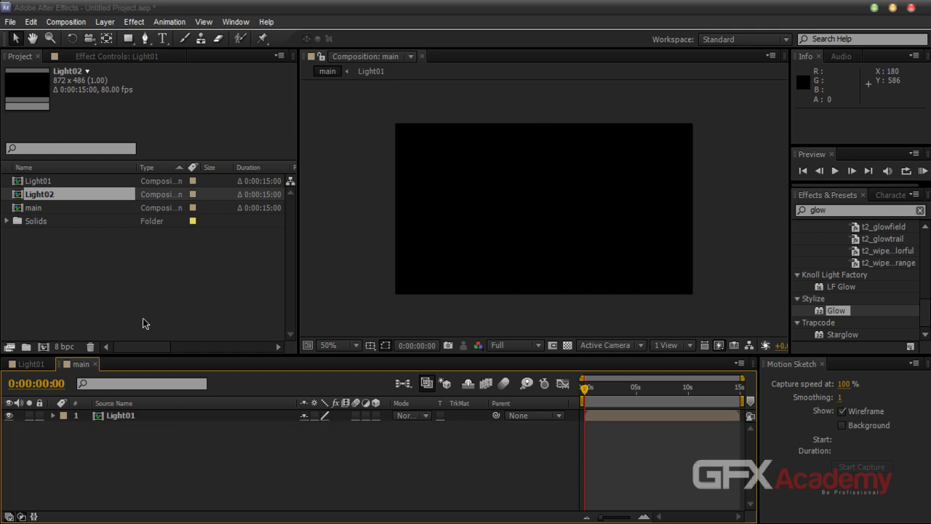
Duplicate the Light02 composition in the project, and close the main composition's timeline
{"action": "left_click", "coordinate": [57, 192]}
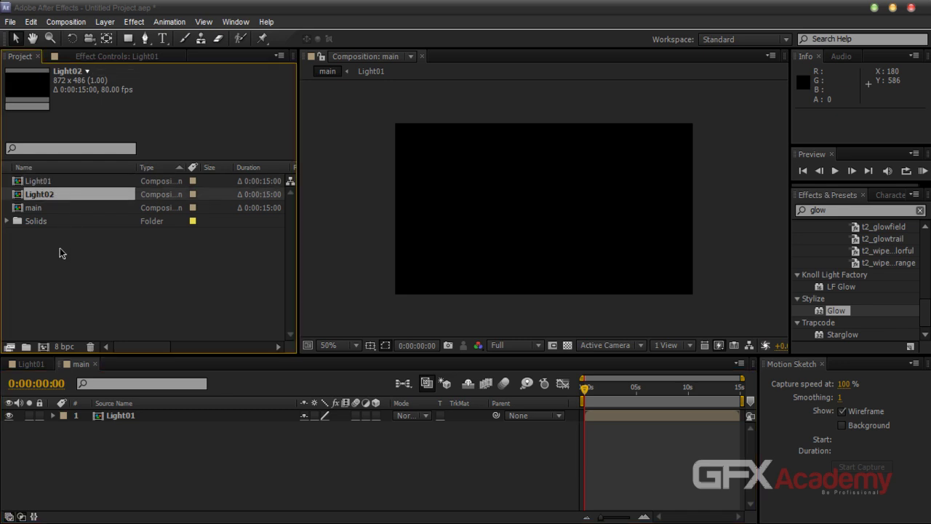
{"action": "key", "text": "ctrl+d"}
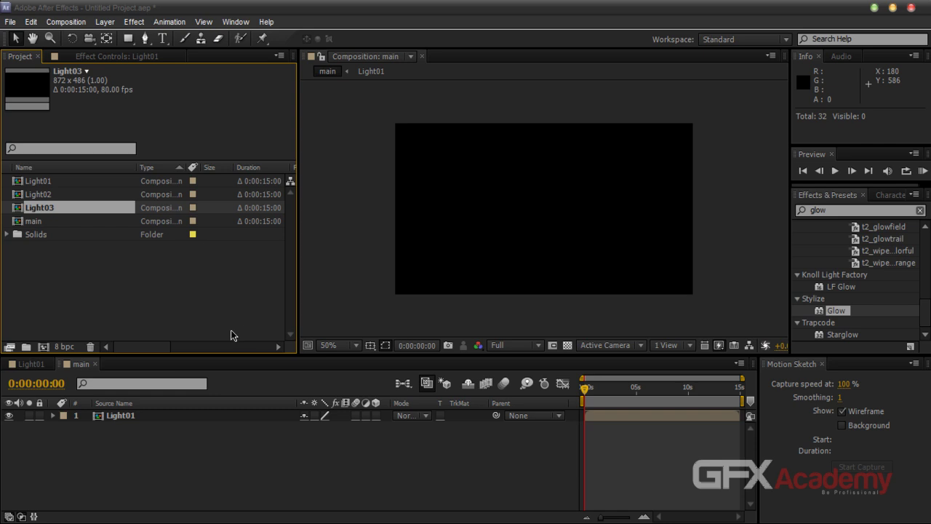
{"action": "left_click", "coordinate": [95, 365]}
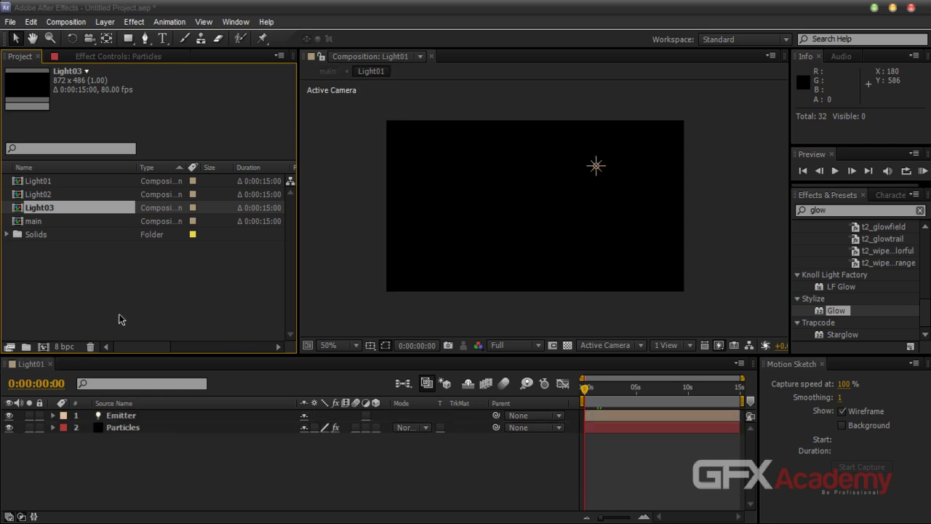
Open the Light02 and Light03 compositions and compare their streaks with Light01
{"action": "left_click", "coordinate": [49, 196]}
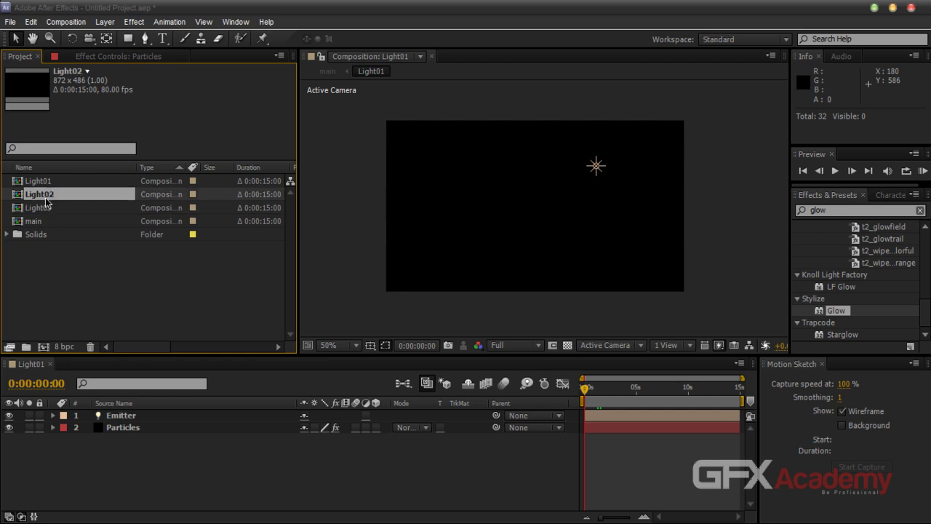
{"action": "double_click", "coordinate": [51, 195]}
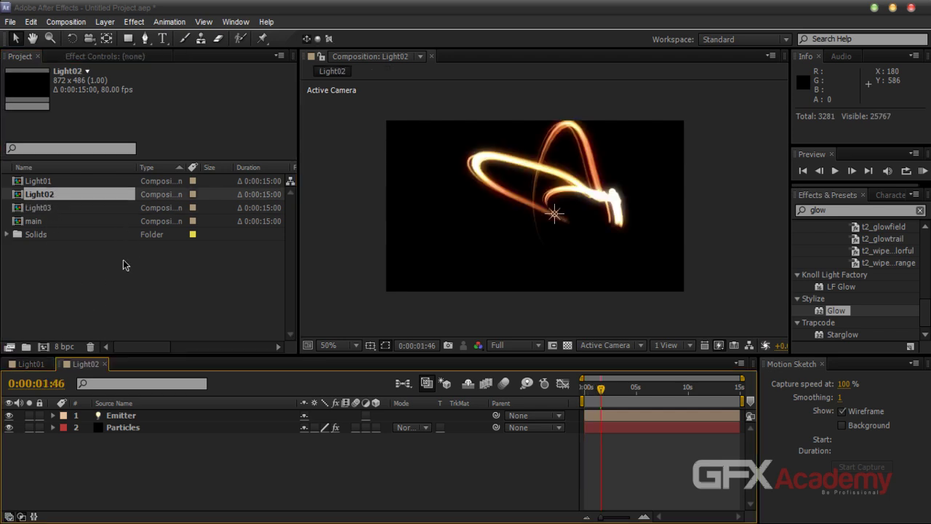
{"action": "left_click", "coordinate": [44, 209]}
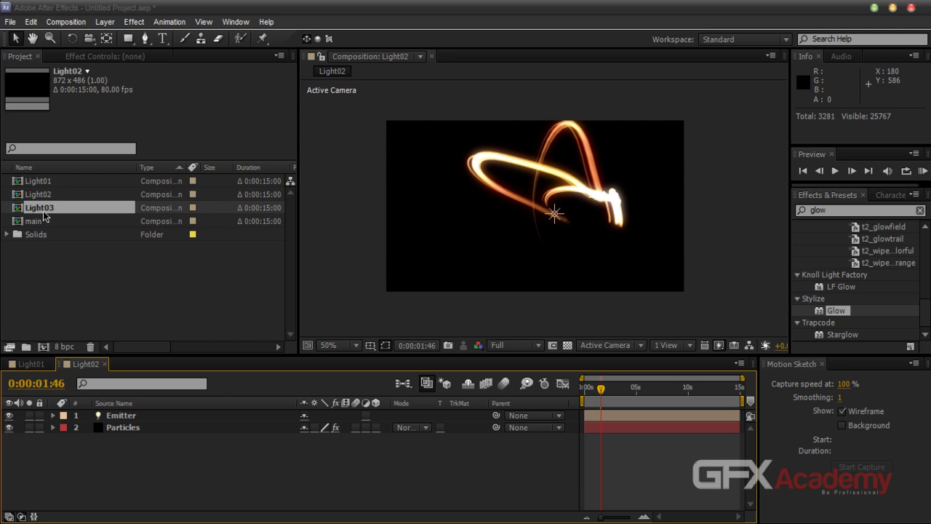
{"action": "double_click", "coordinate": [44, 209]}
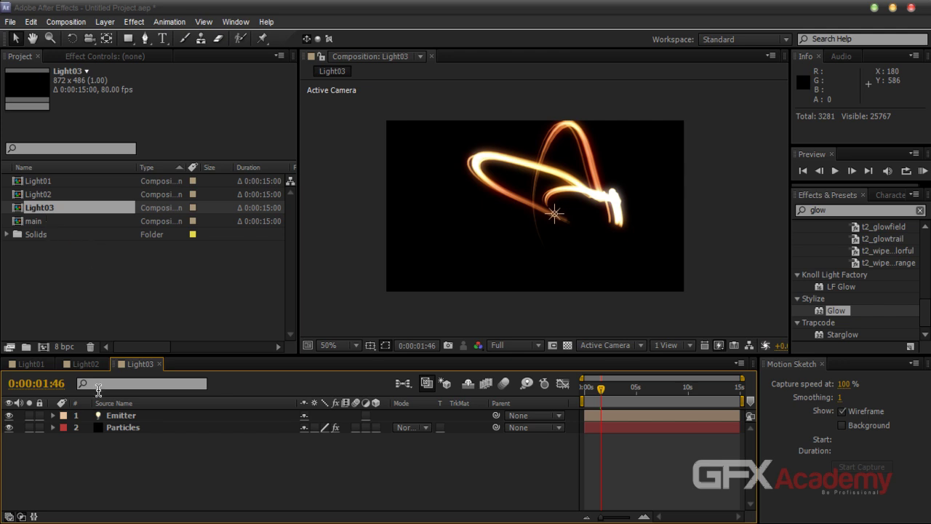
{"action": "left_click", "coordinate": [87, 364]}
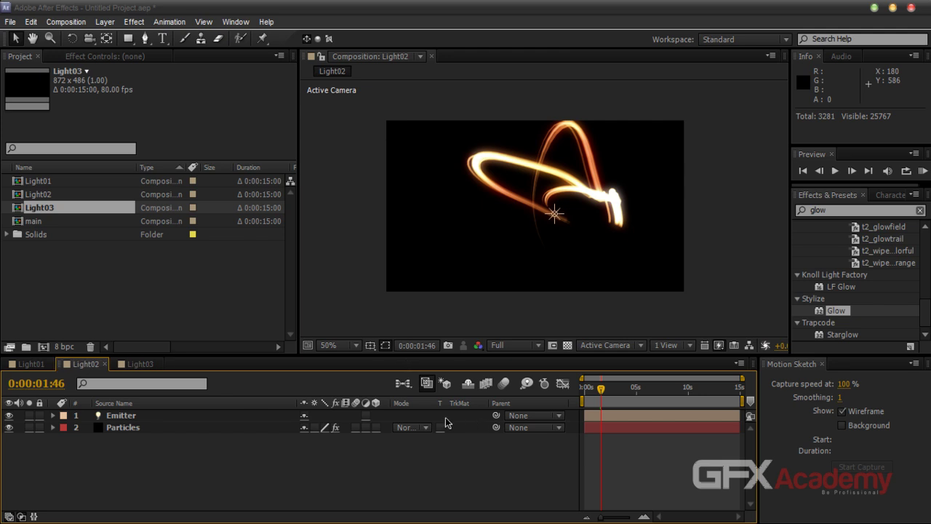
{"action": "left_click", "coordinate": [24, 365]}
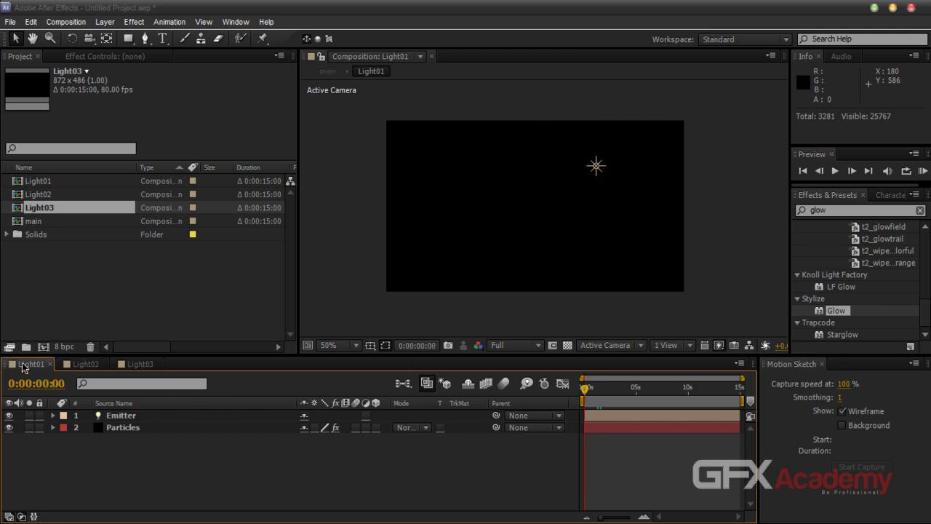
{"action": "left_click", "coordinate": [84, 365]}
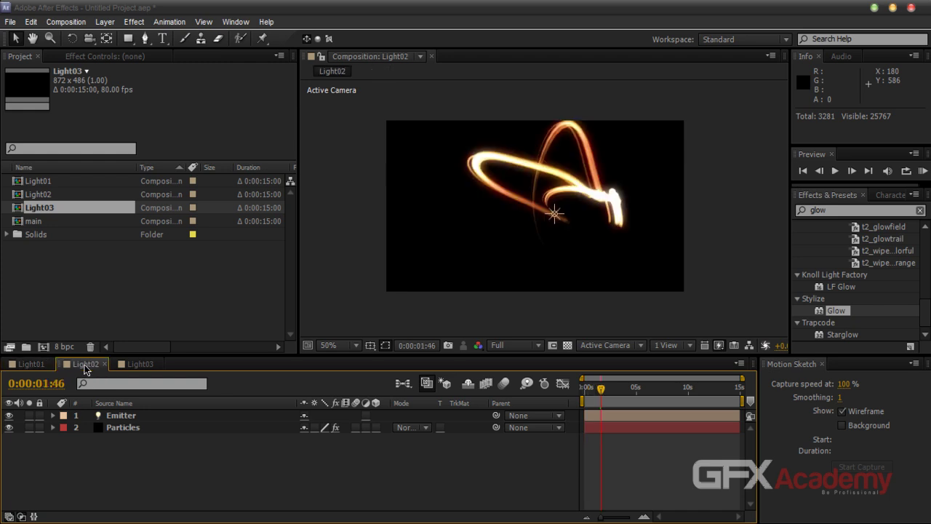
{"action": "left_click", "coordinate": [136, 366]}
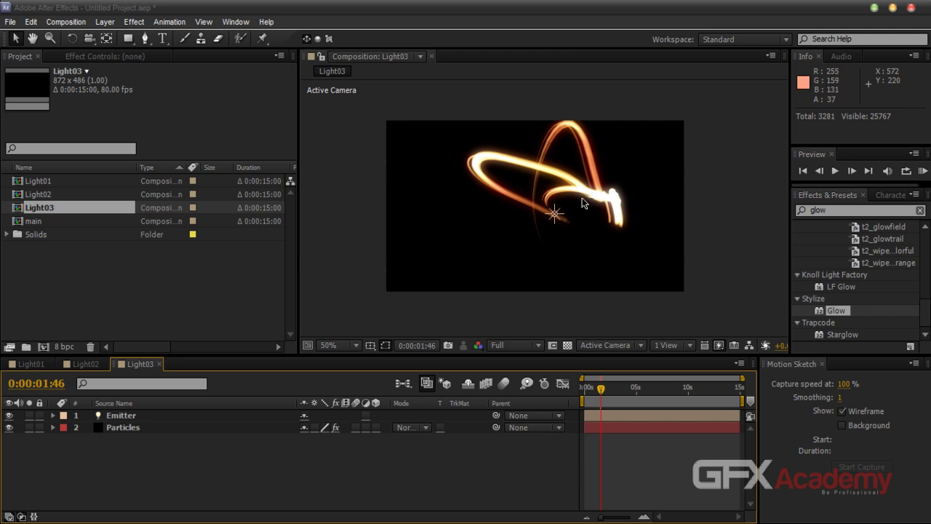
In Light03, set the Turbulence Field Affect Position of the Particles layer's Particular effect to 250
{"action": "left_click", "coordinate": [153, 429]}
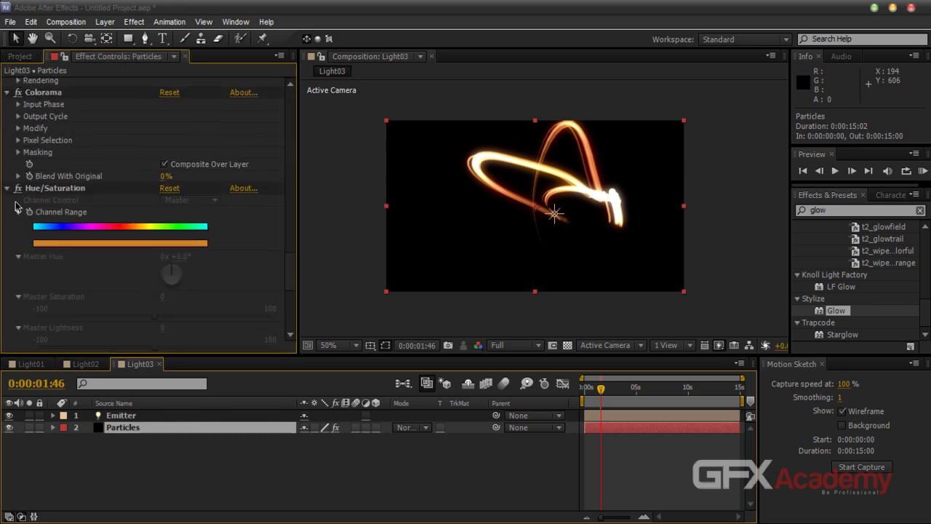
{"action": "left_click", "coordinate": [8, 188]}
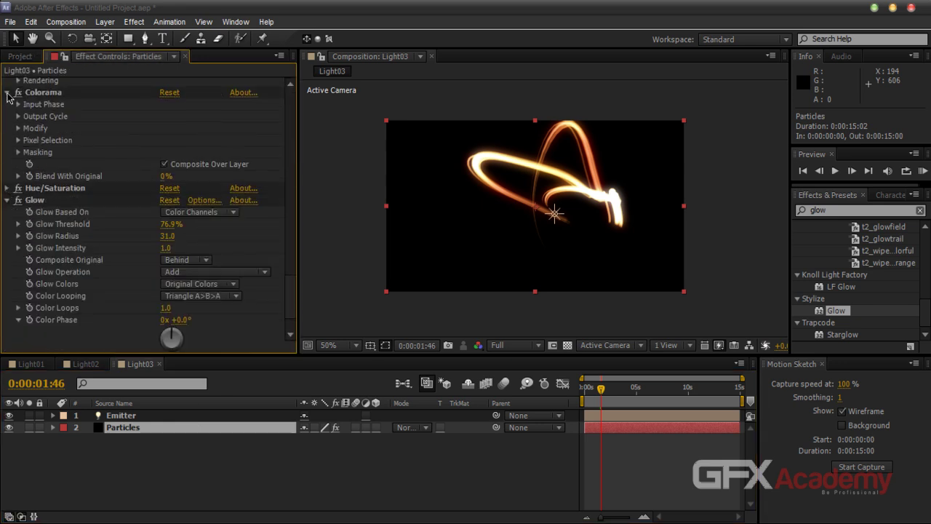
{"action": "left_click", "coordinate": [7, 94]}
{"action": "scroll", "coordinate": [80, 149], "scroll_direction": "up", "scroll_amount": 10}
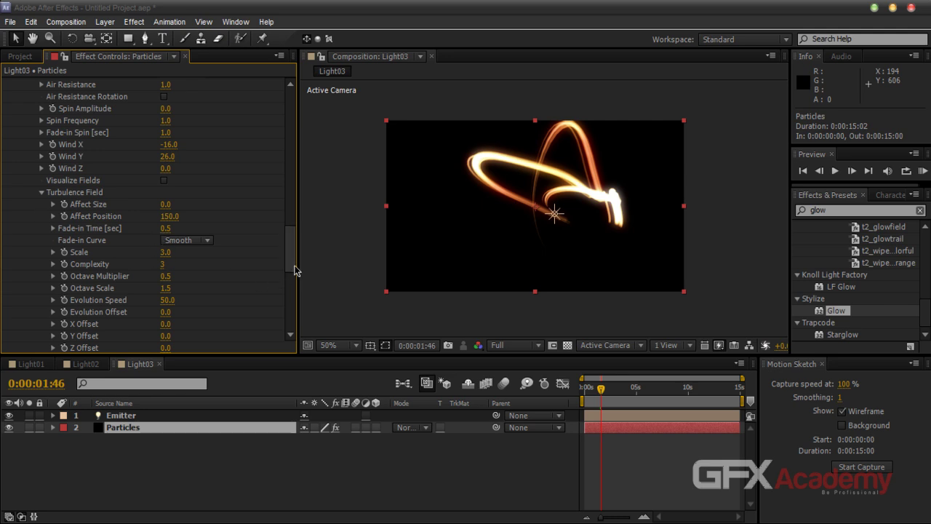
{"action": "left_click", "coordinate": [166, 217]}
{"action": "type", "text": "150"}
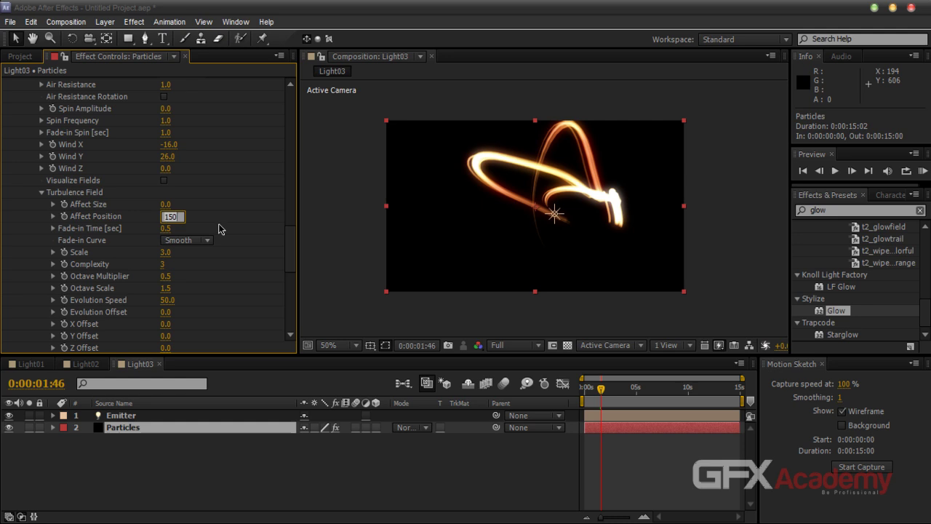
{"action": "type", "text": "250"}
{"action": "key", "text": "Return"}
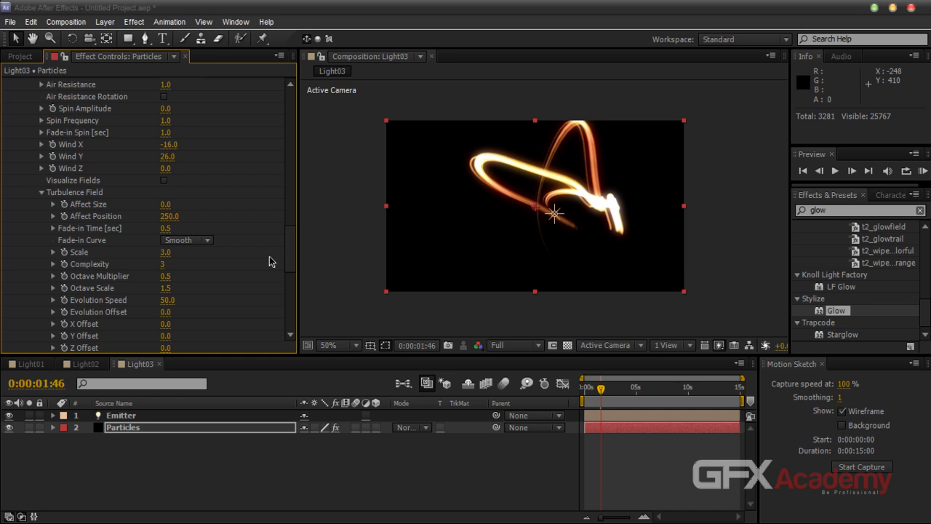
Set Light03's Particular Wind X to 20 and Wind Y to -30, and check the streak at 0:00:01:41
{"action": "scroll", "coordinate": [289, 254], "scroll_direction": "up", "scroll_amount": 3}
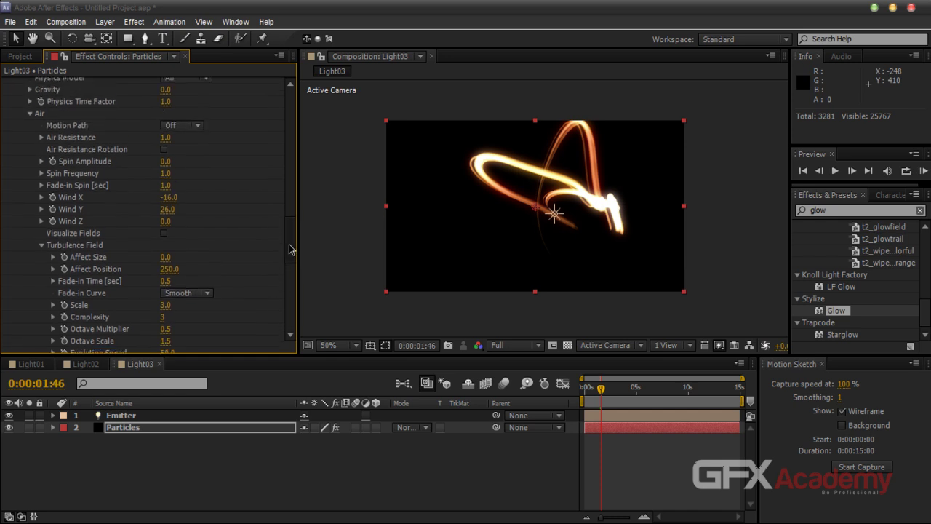
{"action": "left_click", "coordinate": [169, 203]}
{"action": "type", "text": "20"}
{"action": "key", "text": "Return"}
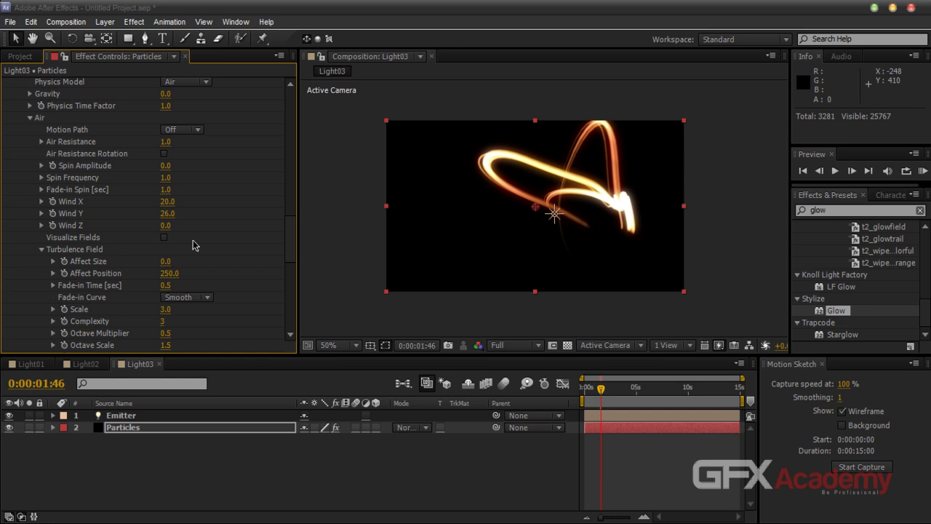
{"action": "left_click", "coordinate": [166, 215]}
{"action": "type", "text": "-30"}
{"action": "left_click", "coordinate": [246, 237]}
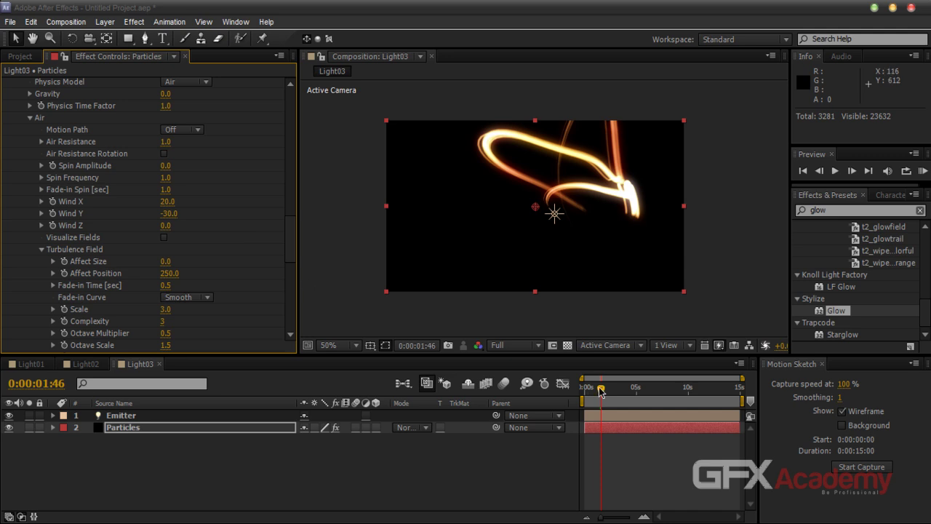
{"action": "mouse_move", "coordinate": [600, 388]}
{"action": "left_mouse_down"}
{"action": "mouse_move", "coordinate": [584, 391]}
{"action": "mouse_move", "coordinate": [610, 390]}
{"action": "mouse_move", "coordinate": [585, 391]}
{"action": "mouse_move", "coordinate": [598, 390]}
{"action": "left_mouse_up"}
In Light02, go to 0:00:01:09 and set Wind X to -74 in the Particles layer's Particular effect
{"action": "left_click", "coordinate": [86, 363]}
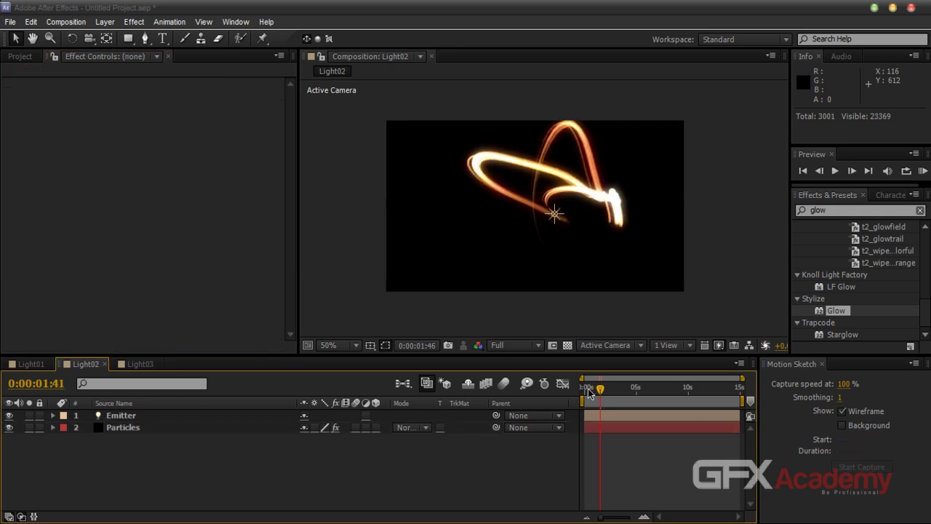
{"action": "mouse_move", "coordinate": [590, 392]}
{"action": "left_mouse_down"}
{"action": "mouse_move", "coordinate": [605, 393]}
{"action": "mouse_move", "coordinate": [596, 393]}
{"action": "left_mouse_up"}
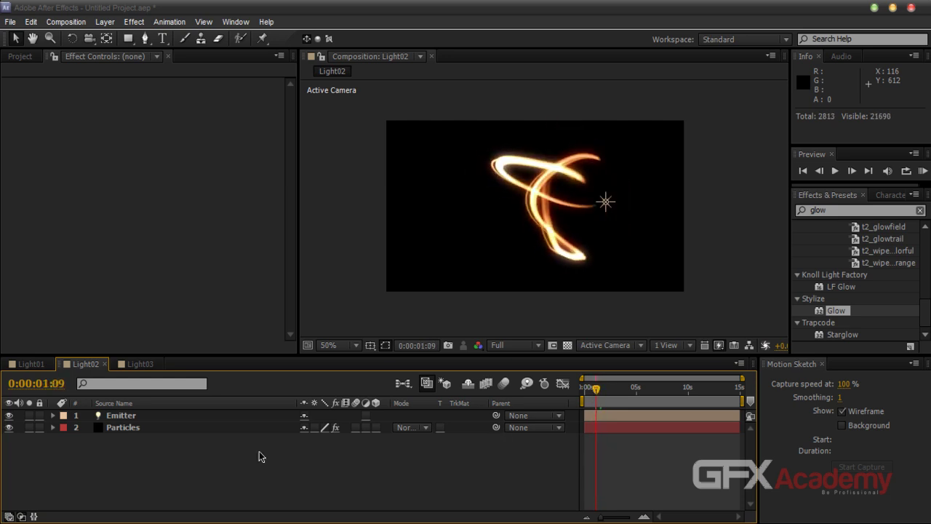
{"action": "left_click", "coordinate": [175, 430]}
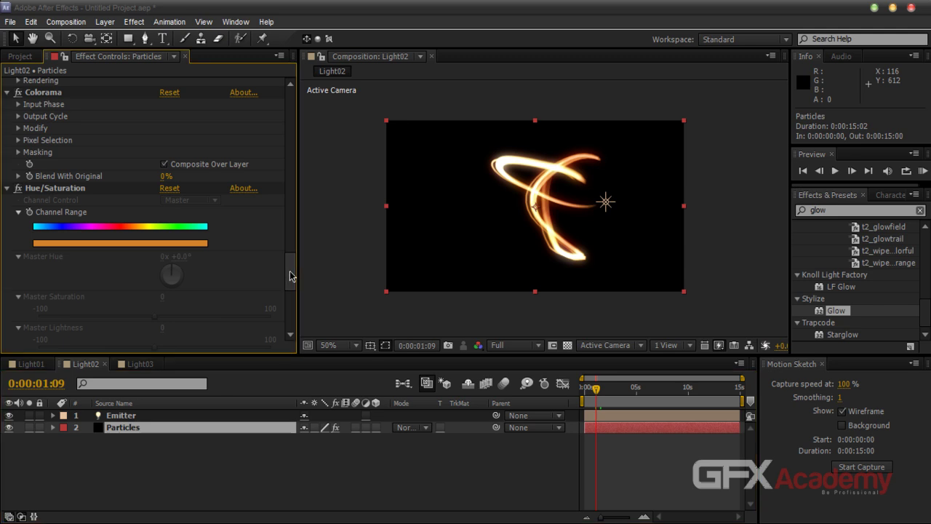
{"action": "left_click_drag", "start_coordinate": [290, 271], "coordinate": [261, 221]}
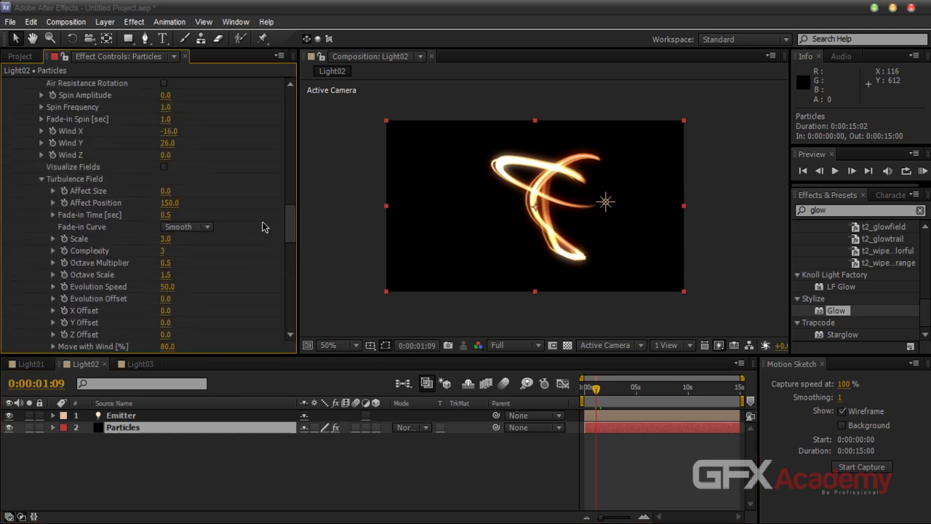
{"action": "left_click_drag", "start_coordinate": [167, 139], "coordinate": [129, 136]}
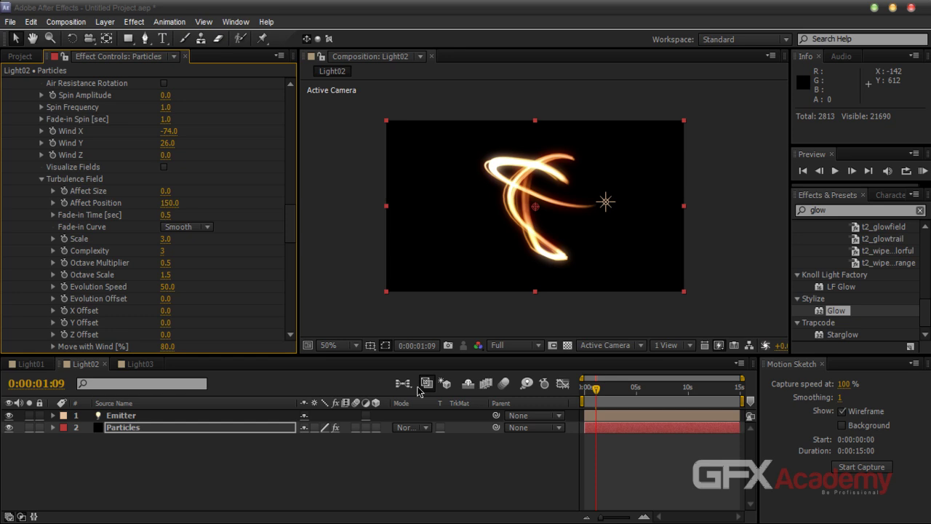
In Light03, go to 0:00:01:20 and set the Particle Life of the Particles layer's Particular effect to 1.5 seconds
{"action": "left_click", "coordinate": [135, 365]}
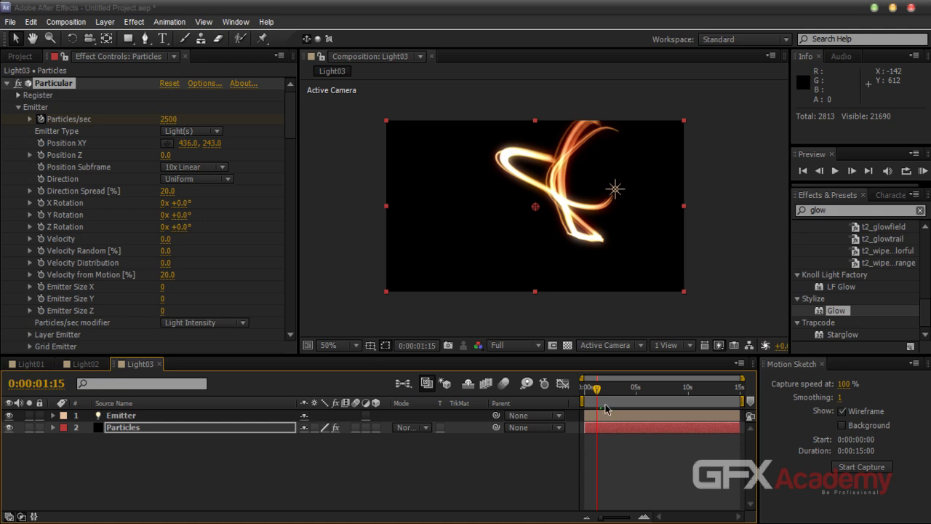
{"action": "mouse_move", "coordinate": [595, 395]}
{"action": "left_mouse_down"}
{"action": "mouse_move", "coordinate": [584, 395]}
{"action": "mouse_move", "coordinate": [614, 396]}
{"action": "mouse_move", "coordinate": [585, 397]}
{"action": "mouse_move", "coordinate": [597, 398]}
{"action": "left_mouse_up"}
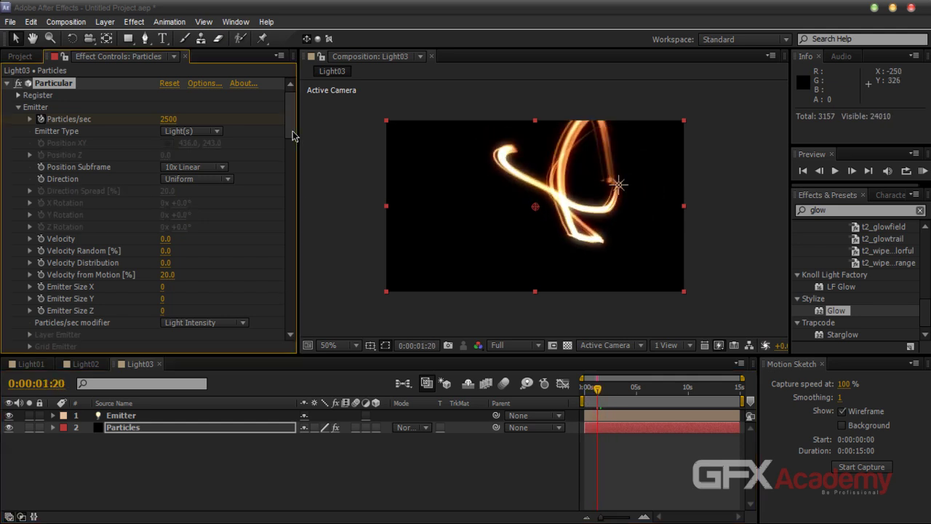
{"action": "scroll", "coordinate": [294, 156], "scroll_direction": "down", "scroll_amount": 3}
{"action": "scroll", "coordinate": [293, 149], "scroll_direction": "down", "scroll_amount": 7}
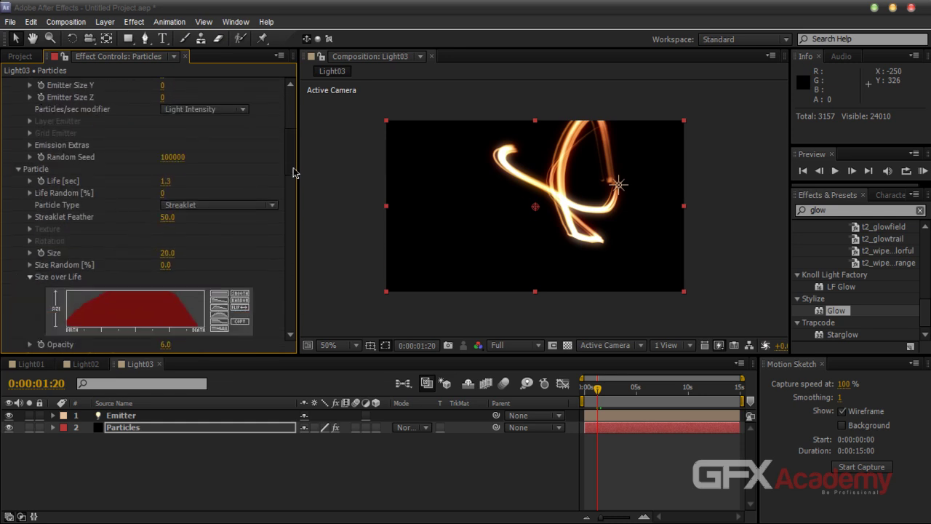
{"action": "left_click", "coordinate": [165, 181]}
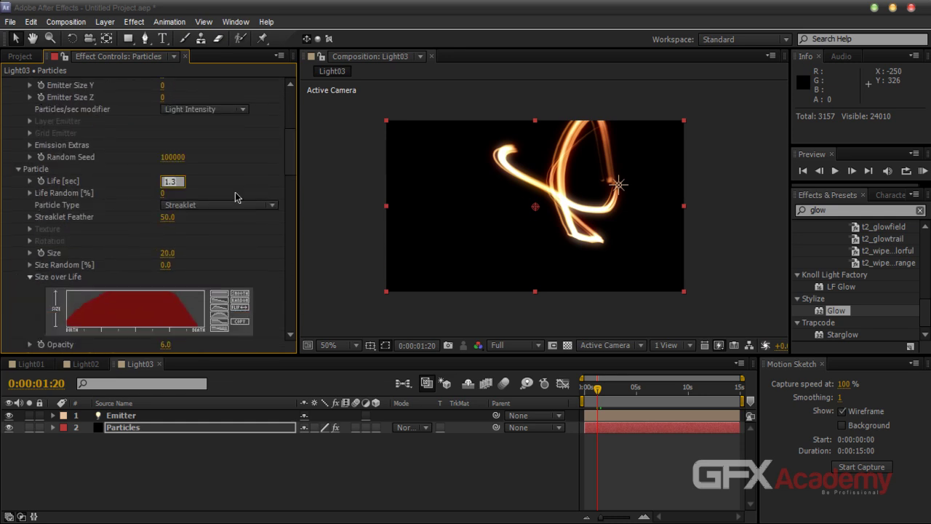
{"action": "type", "text": "1.5"}
{"action": "key", "text": "Return"}
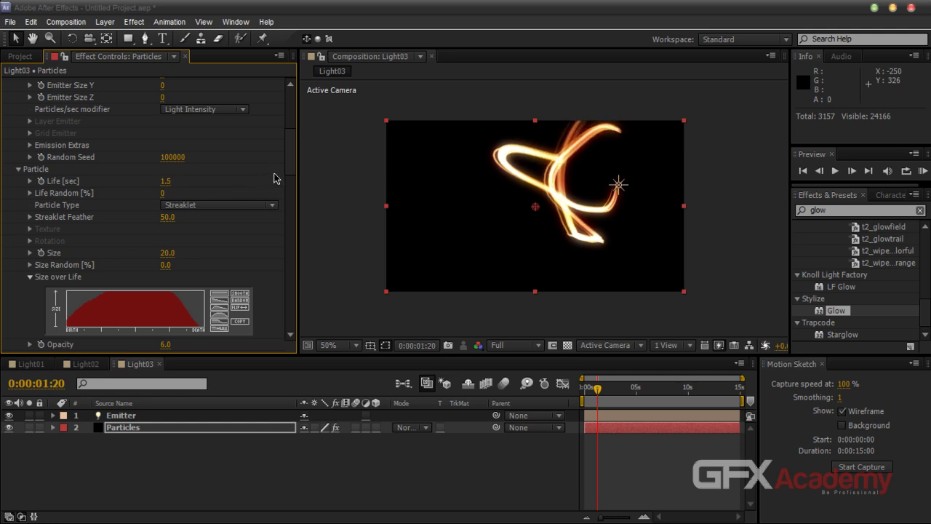
Set the Streaklet Random Seed of Light03's Particular effect to 1
{"action": "scroll", "coordinate": [288, 170], "scroll_direction": "up", "scroll_amount": 1}
{"action": "scroll", "coordinate": [286, 201], "scroll_direction": "down", "scroll_amount": 14}
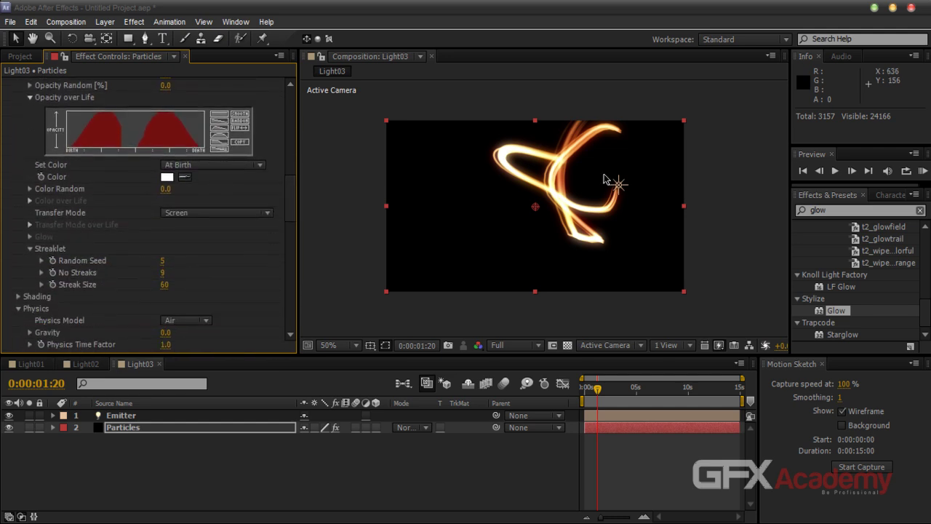
{"action": "left_click", "coordinate": [165, 262]}
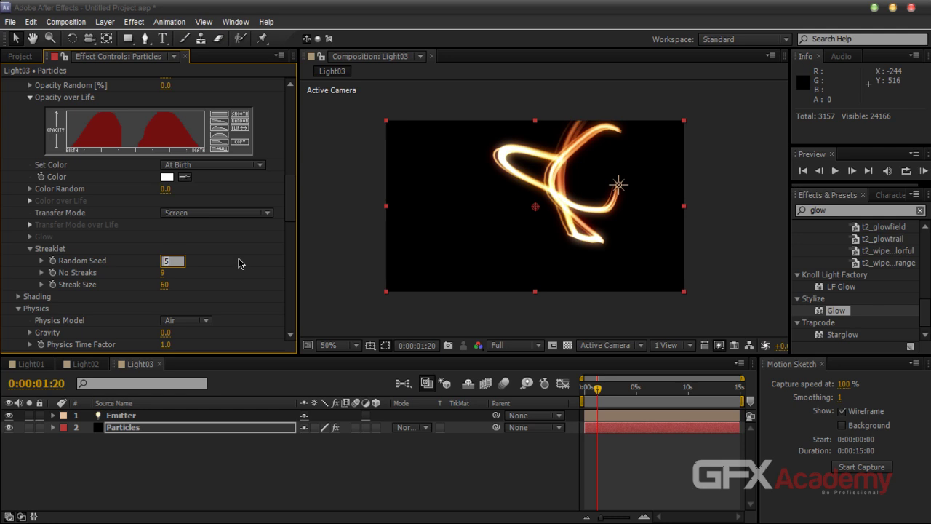
{"action": "type", "text": "1"}
{"action": "key", "text": "Return"}
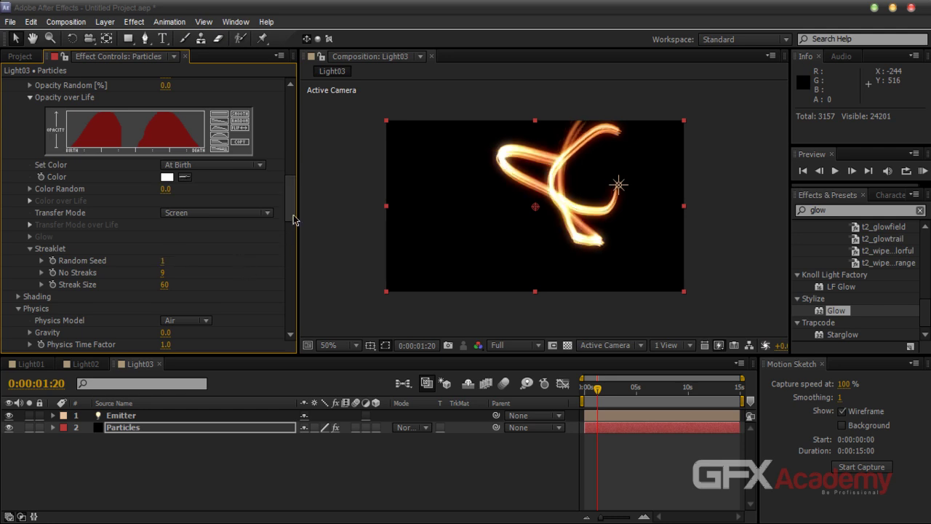
Redraw Light03's Particular Opacity over Life graph as three separate humps and check the streak at 0:00:01:41
{"action": "left_click_drag", "start_coordinate": [294, 220], "coordinate": [293, 212]}
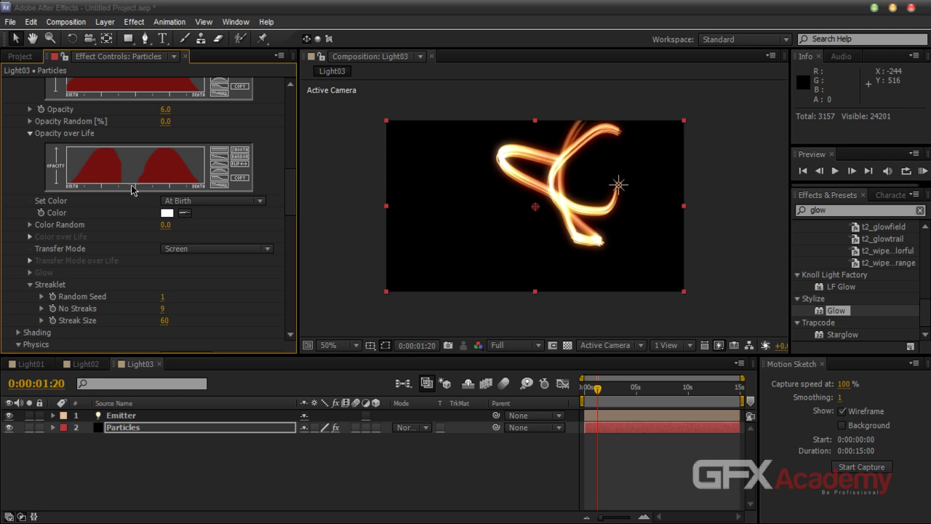
{"action": "left_click", "coordinate": [217, 173]}
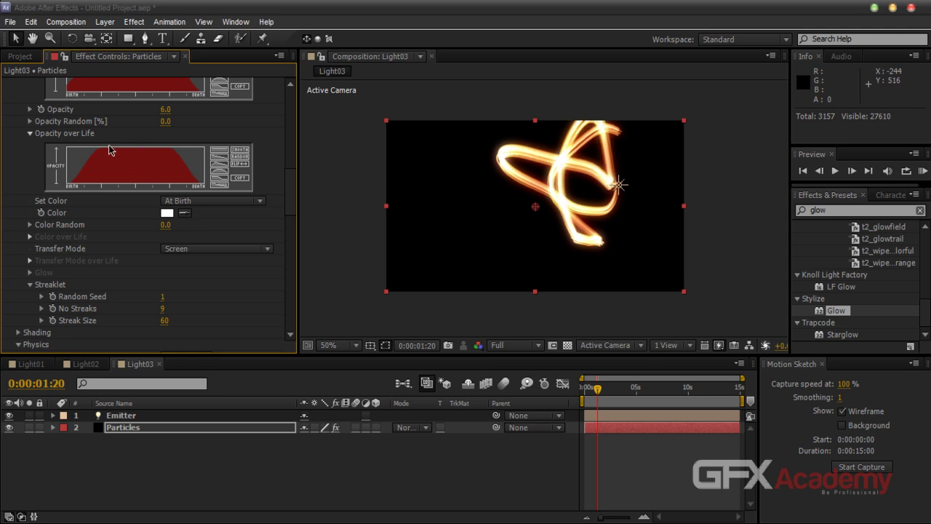
{"action": "mouse_move", "coordinate": [109, 148]}
{"action": "left_mouse_down"}
{"action": "mouse_move", "coordinate": [127, 184]}
{"action": "mouse_move", "coordinate": [136, 157]}
{"action": "mouse_move", "coordinate": [169, 180]}
{"action": "left_mouse_up"}
{"action": "left_click", "coordinate": [597, 391]}
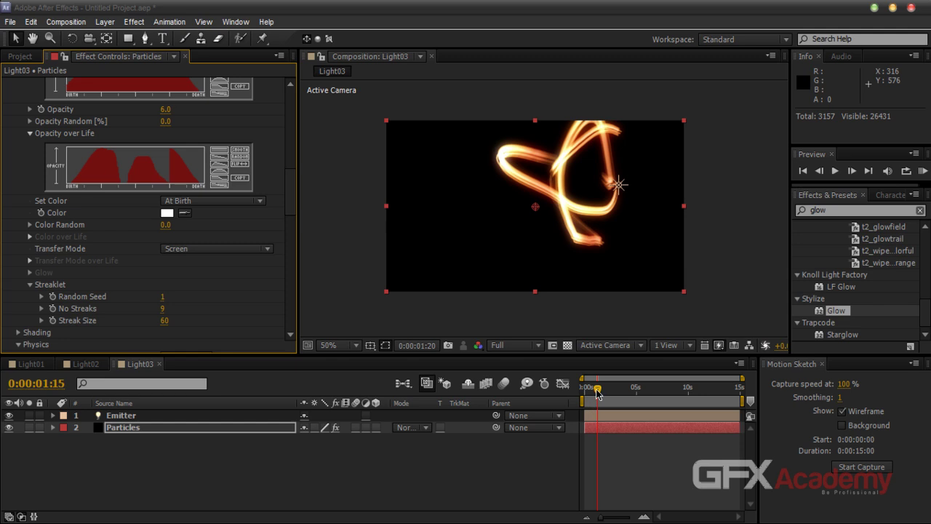
{"action": "mouse_move", "coordinate": [598, 393]}
{"action": "left_mouse_down"}
{"action": "mouse_move", "coordinate": [584, 392]}
{"action": "mouse_move", "coordinate": [614, 395]}
{"action": "mouse_move", "coordinate": [586, 394]}
{"action": "mouse_move", "coordinate": [601, 391]}
{"action": "left_mouse_up"}
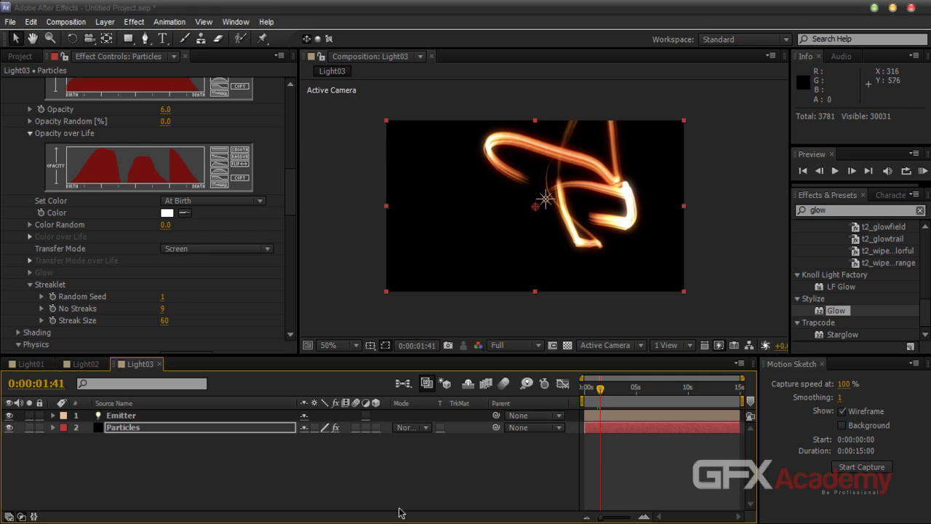
Set the particle Transfer Mode in Light03 to Add and the Streaklet's No Streaks to 12
{"action": "left_click", "coordinate": [221, 248]}
{"action": "left_click", "coordinate": [214, 279]}
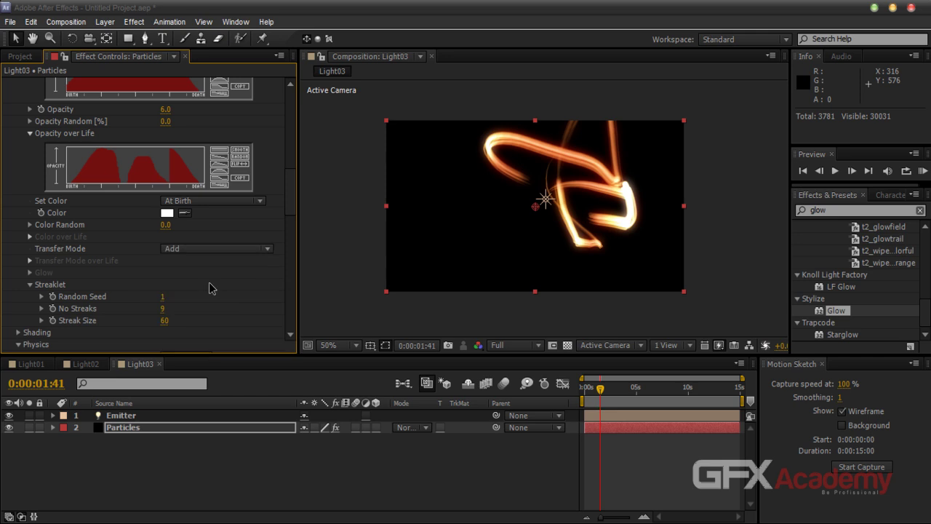
{"action": "scroll", "coordinate": [285, 210], "scroll_direction": "up", "scroll_amount": 3}
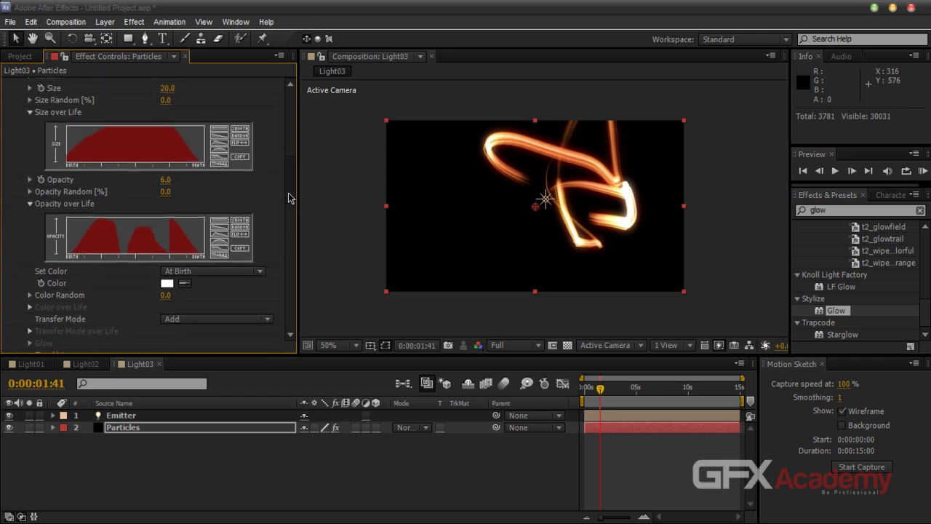
{"action": "left_click_drag", "start_coordinate": [289, 197], "coordinate": [293, 218]}
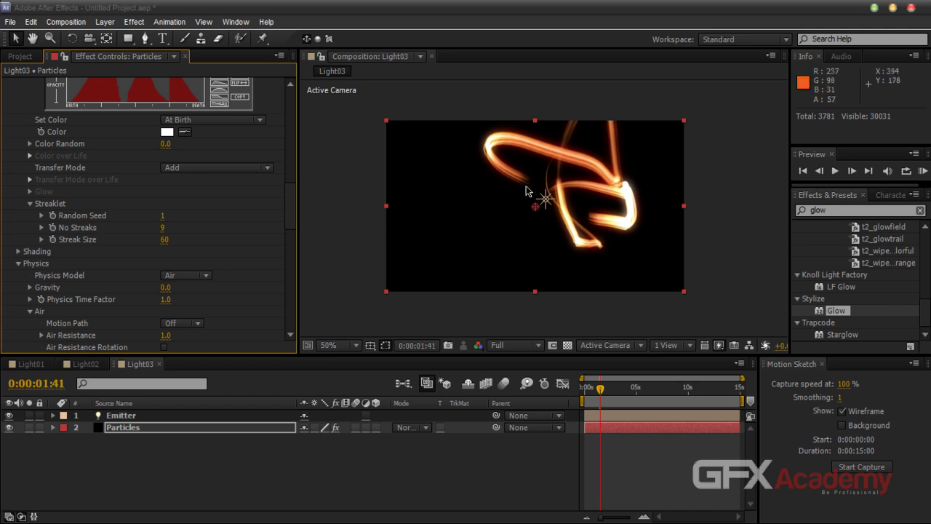
{"action": "left_click", "coordinate": [164, 227]}
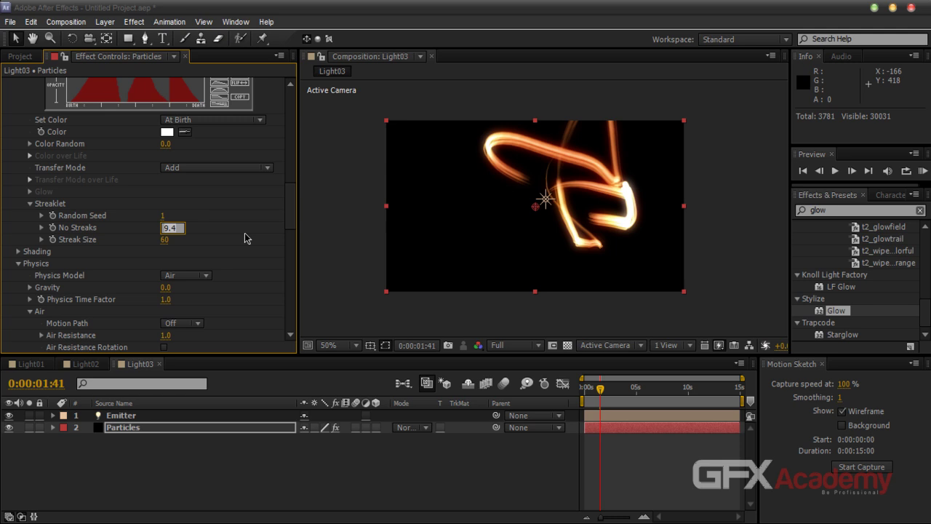
{"action": "key", "text": "Return"}
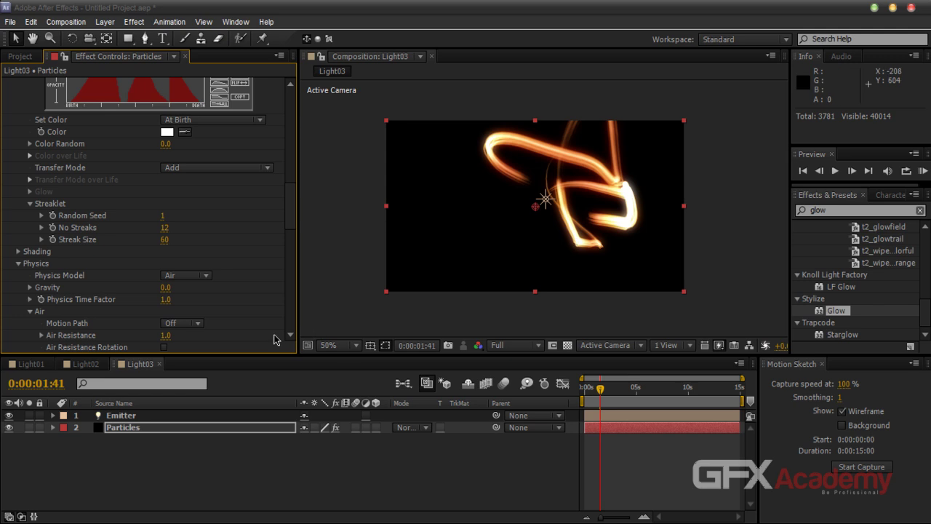
Compare the light streaks of the Light01, Light02 and Light03 compositions
{"action": "left_click", "coordinate": [37, 366]}
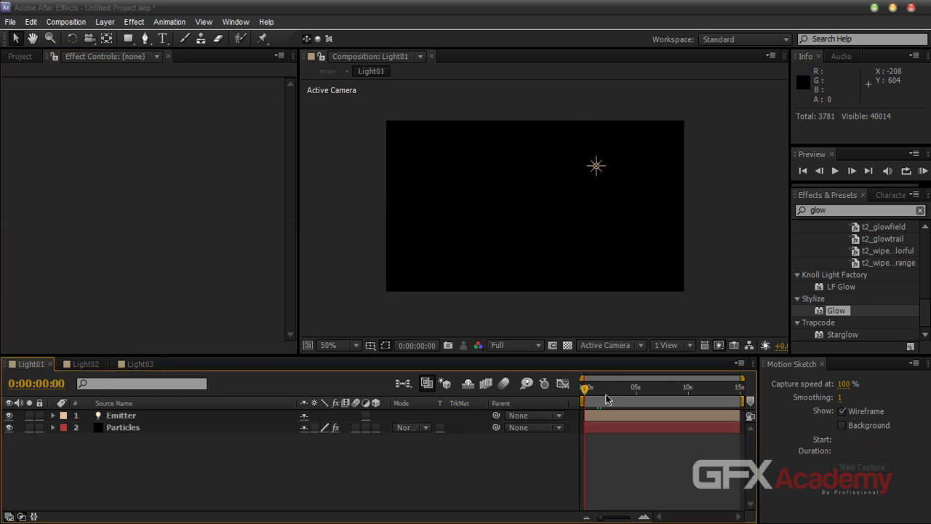
{"action": "mouse_move", "coordinate": [606, 398]}
{"action": "left_mouse_down"}
{"action": "mouse_move", "coordinate": [624, 395]}
{"action": "mouse_move", "coordinate": [586, 393]}
{"action": "mouse_move", "coordinate": [599, 393]}
{"action": "left_mouse_up"}
{"action": "left_click", "coordinate": [84, 366]}
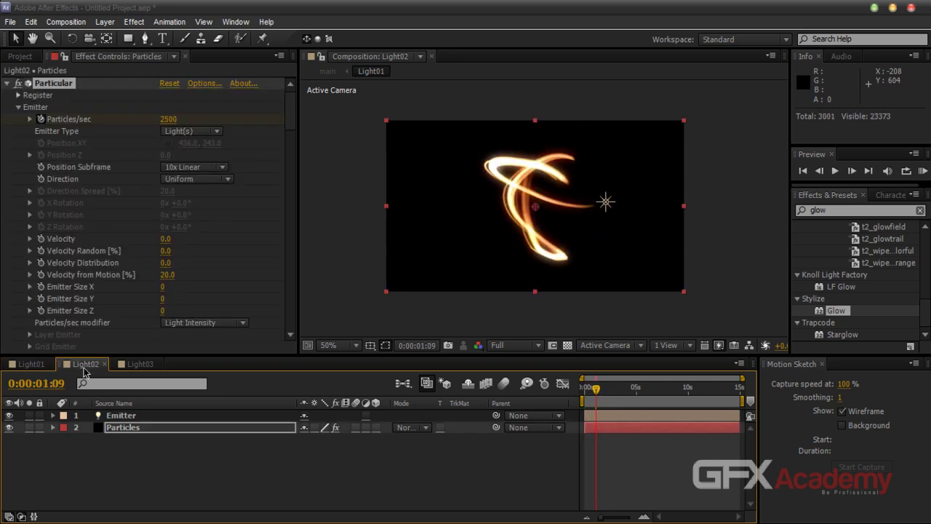
{"action": "left_click", "coordinate": [132, 365]}
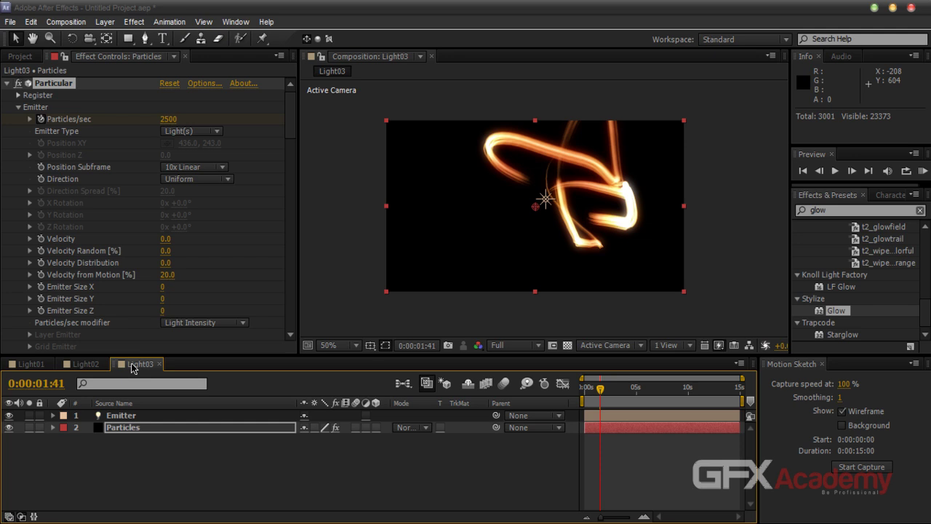
Open the main composition and add Light02 and Light03 as layers beneath Light01
{"action": "left_click", "coordinate": [23, 57]}
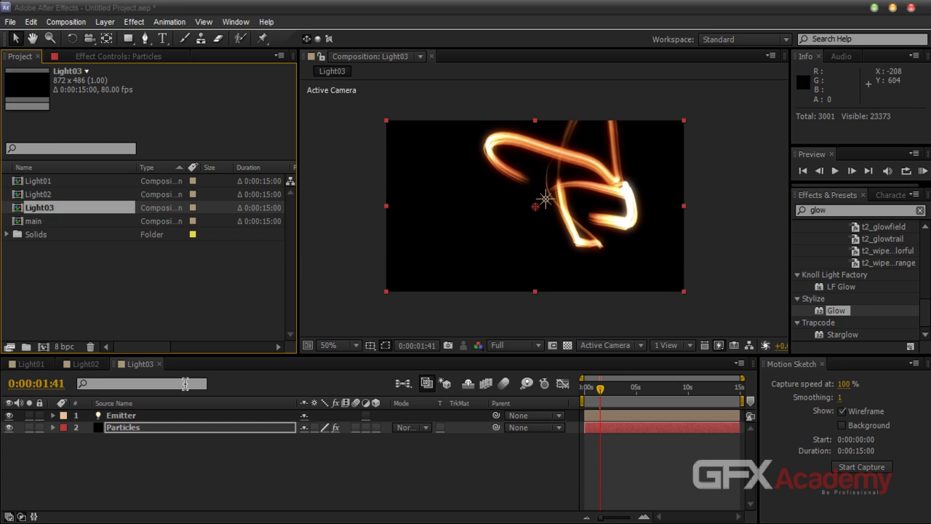
{"action": "left_click", "coordinate": [178, 451]}
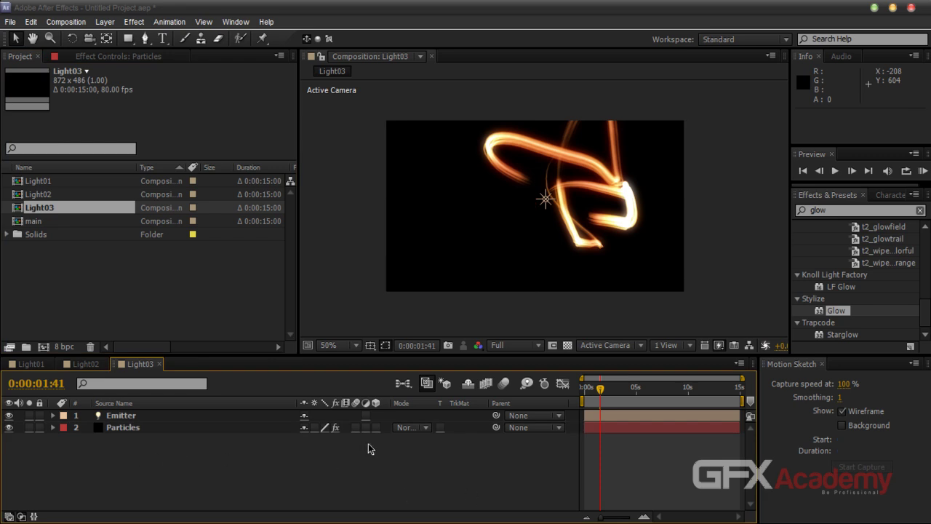
{"action": "left_click", "coordinate": [69, 23]}
{"action": "left_click", "coordinate": [12, 285]}
{"action": "left_click", "coordinate": [34, 222]}
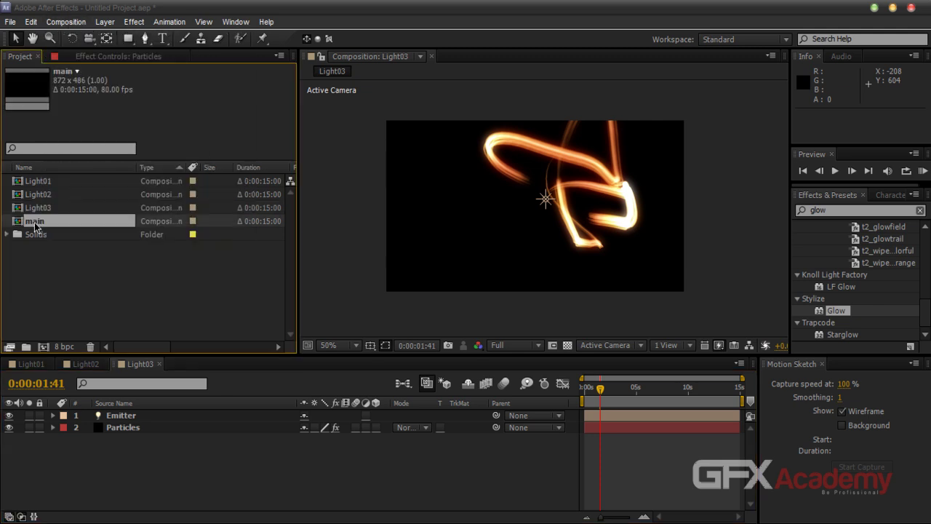
{"action": "double_click", "coordinate": [35, 222]}
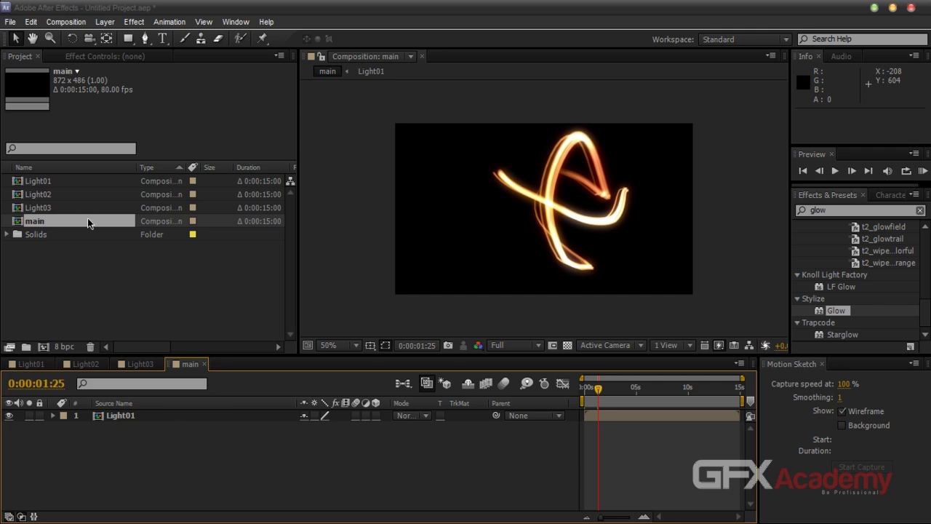
{"action": "left_click_drag", "start_coordinate": [48, 195], "coordinate": [98, 441]}
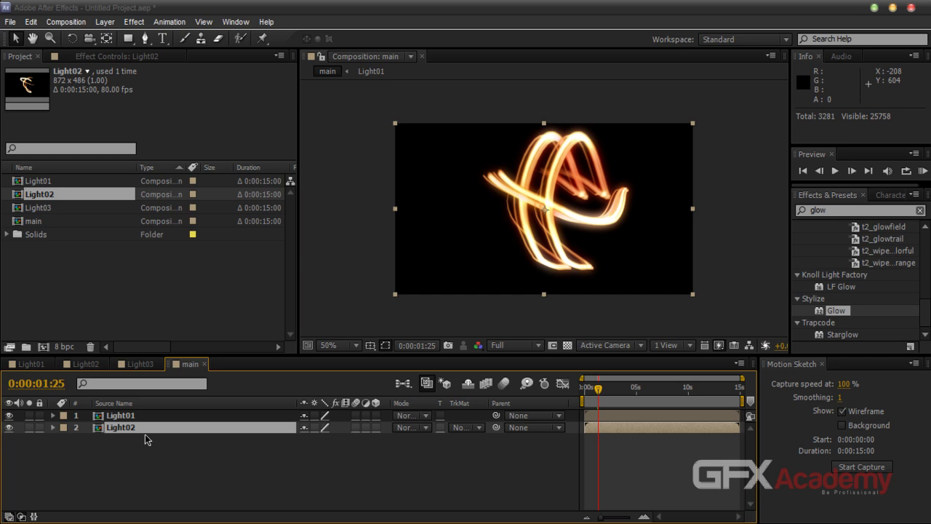
{"action": "left_click", "coordinate": [38, 209]}
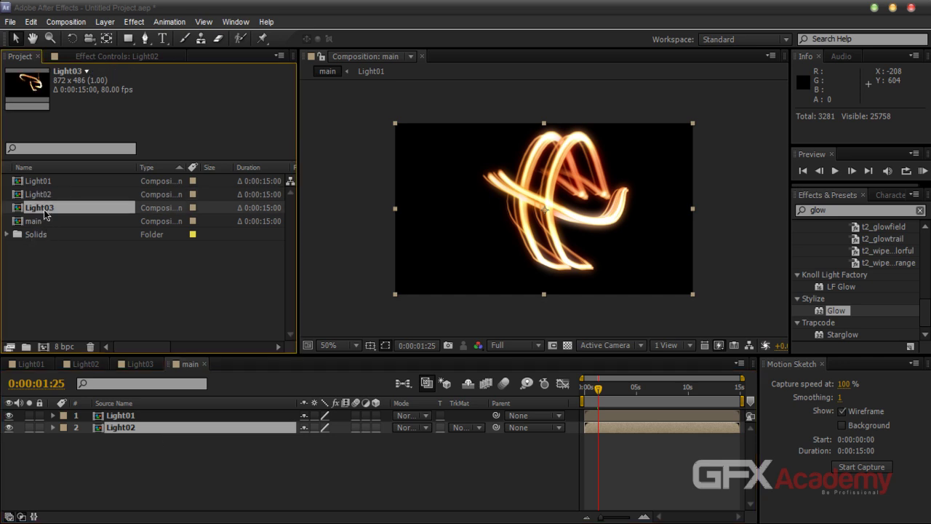
{"action": "left_click_drag", "start_coordinate": [45, 212], "coordinate": [64, 458]}
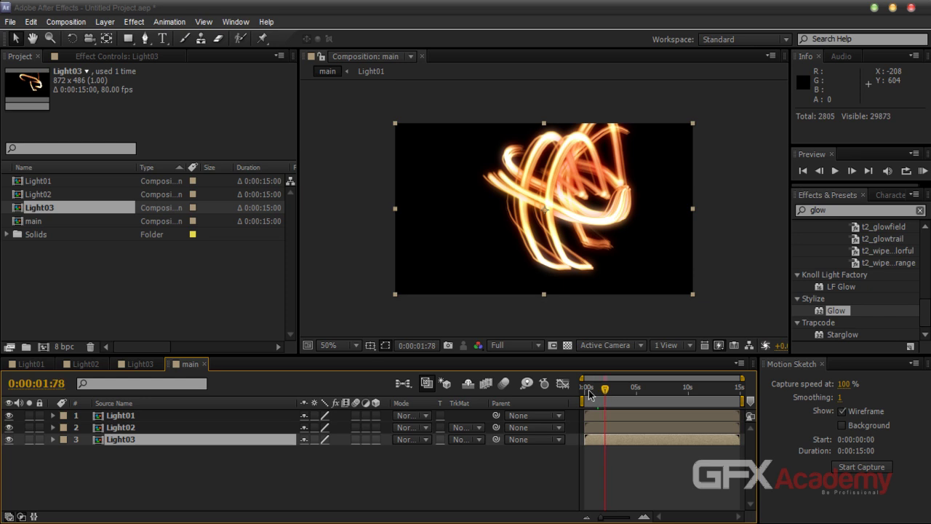
Stagger the layers in main so Light02 starts after Light01 and Light03 after Light02, and check the result at 0:00:02:03
{"action": "mouse_move", "coordinate": [598, 390]}
{"action": "left_mouse_down"}
{"action": "mouse_move", "coordinate": [582, 393]}
{"action": "mouse_move", "coordinate": [600, 395]}
{"action": "left_mouse_up"}
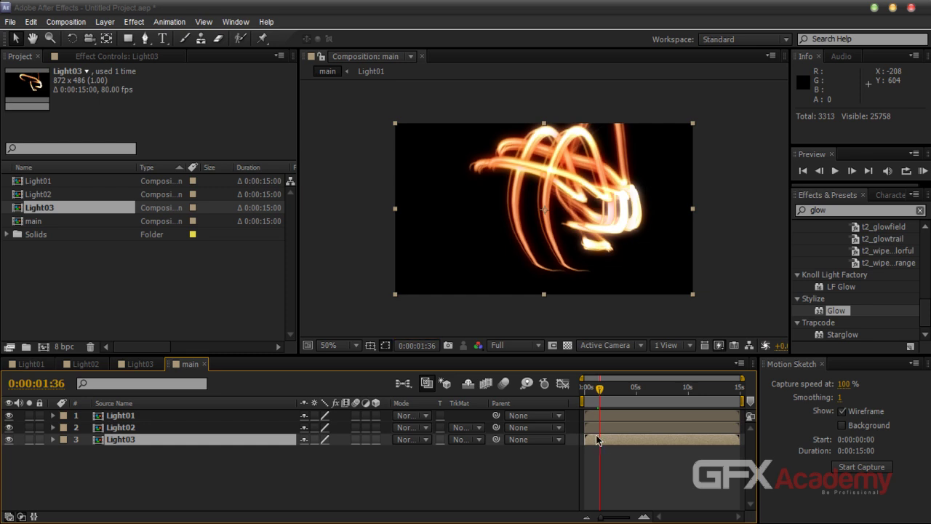
{"action": "mouse_move", "coordinate": [599, 390]}
{"action": "left_mouse_down"}
{"action": "mouse_move", "coordinate": [583, 397]}
{"action": "mouse_move", "coordinate": [610, 429]}
{"action": "mouse_move", "coordinate": [598, 437]}
{"action": "mouse_move", "coordinate": [612, 436]}
{"action": "left_mouse_up"}
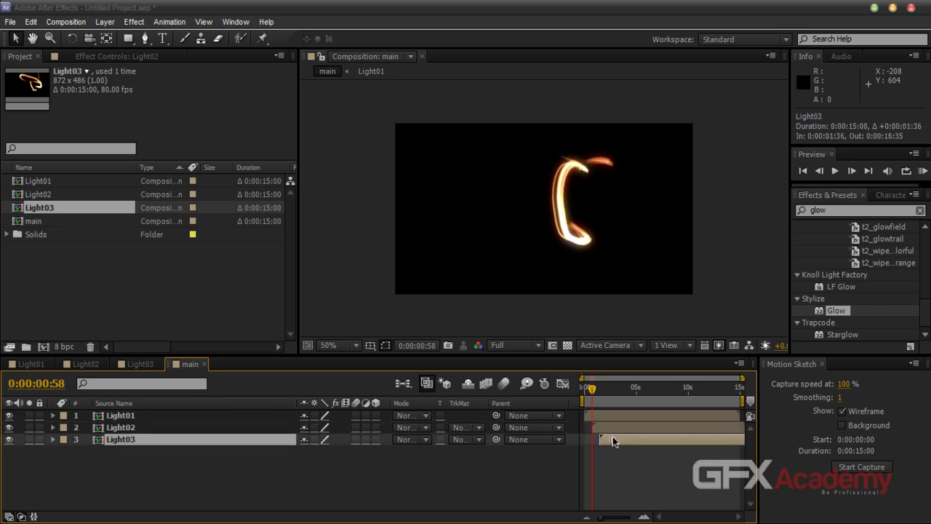
{"action": "mouse_move", "coordinate": [593, 390]}
{"action": "left_mouse_down"}
{"action": "mouse_move", "coordinate": [583, 391]}
{"action": "mouse_move", "coordinate": [617, 390]}
{"action": "mouse_move", "coordinate": [588, 394]}
{"action": "mouse_move", "coordinate": [608, 394]}
{"action": "left_mouse_up"}
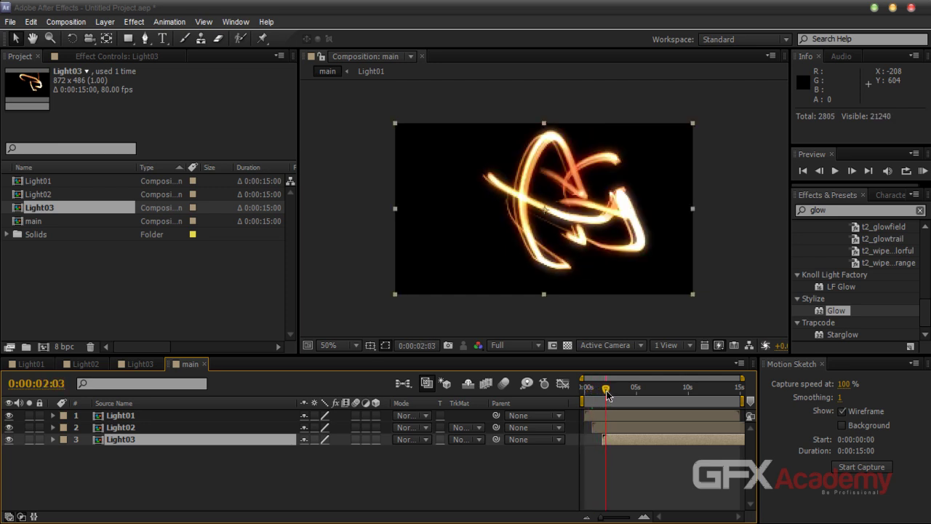
In Light02, change the Emitter light's Position expression to wiggle(3,300)
{"action": "left_click", "coordinate": [85, 364]}
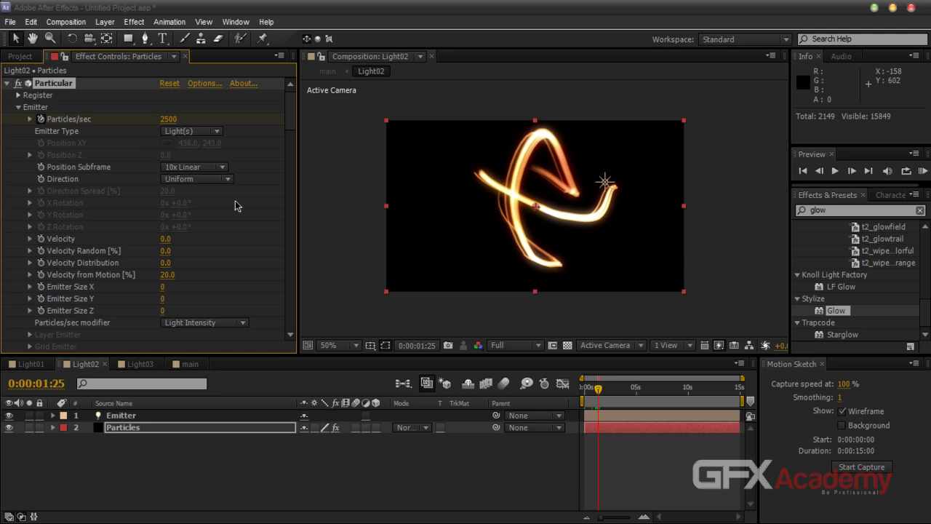
{"action": "left_click", "coordinate": [158, 419]}
{"action": "key", "text": "e"}
{"action": "key", "text": "e"}
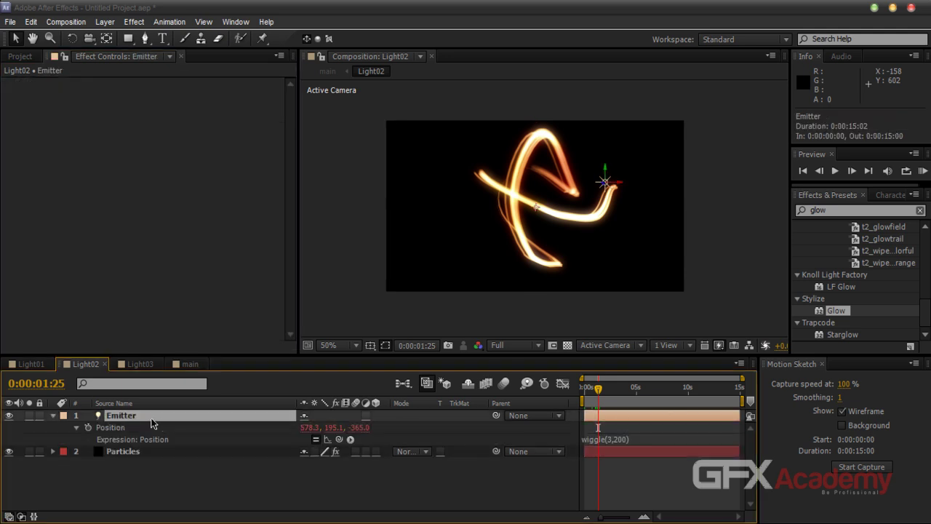
{"action": "left_click", "coordinate": [613, 439]}
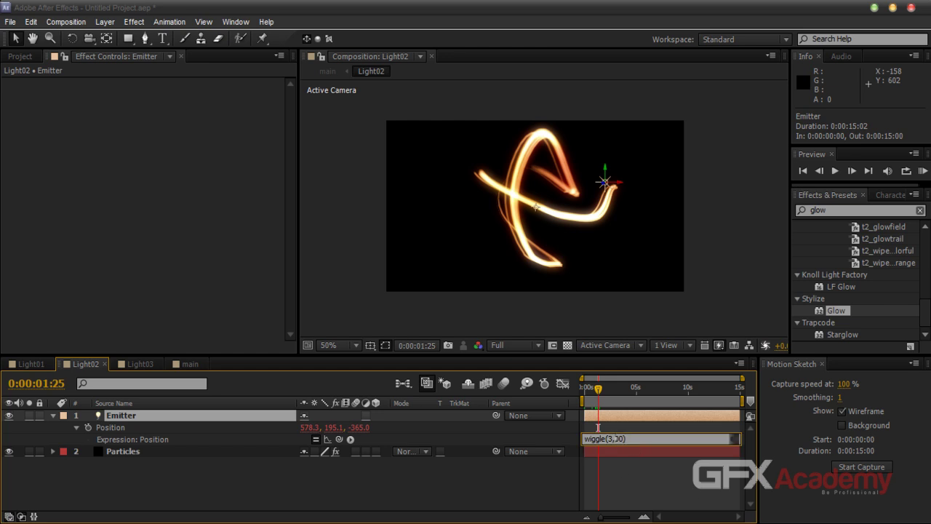
{"action": "key", "text": "BackSpace"}
{"action": "type", "text": "3"}
{"action": "key", "text": "KP_Enter"}
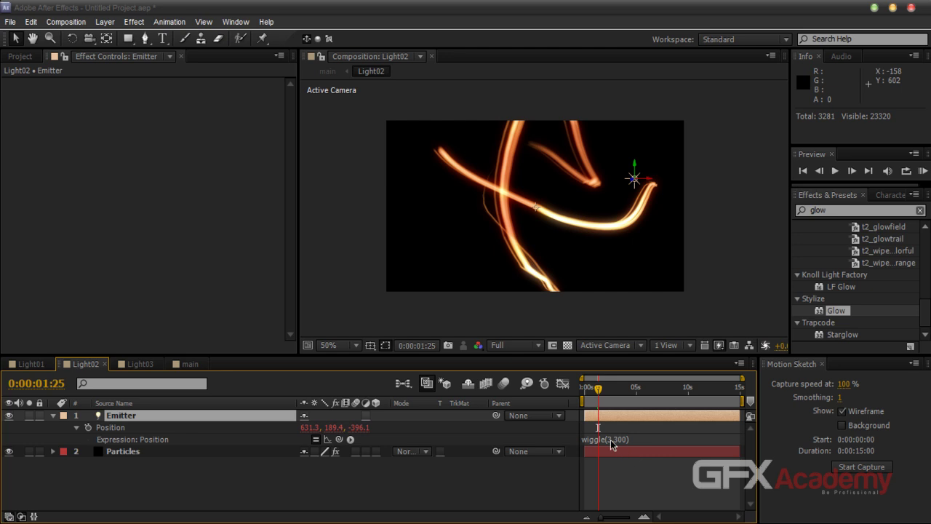
Try wiggle(4,300) as the Emitter light's Position expression in Light02
{"action": "left_click", "coordinate": [615, 439]}
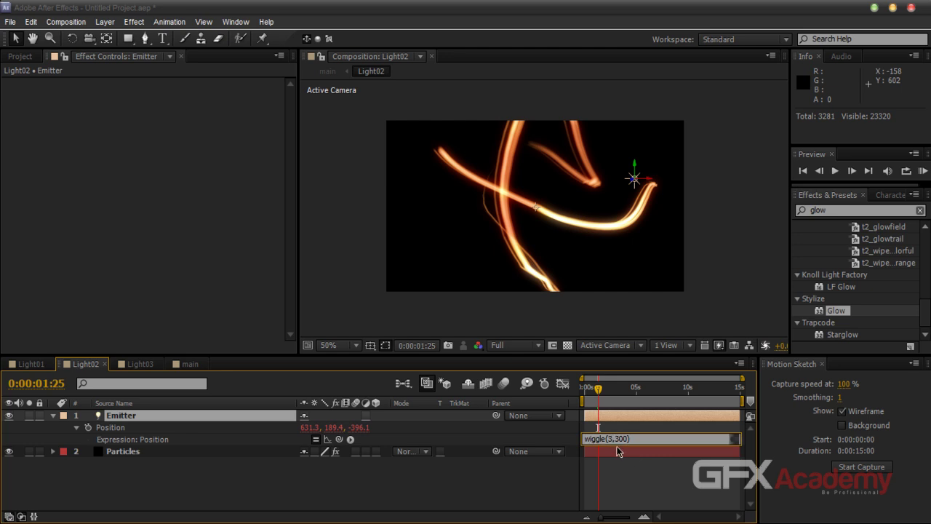
{"action": "key", "text": "BackSpace"}
{"action": "type", "text": "4"}
{"action": "key", "text": "KP_Enter"}
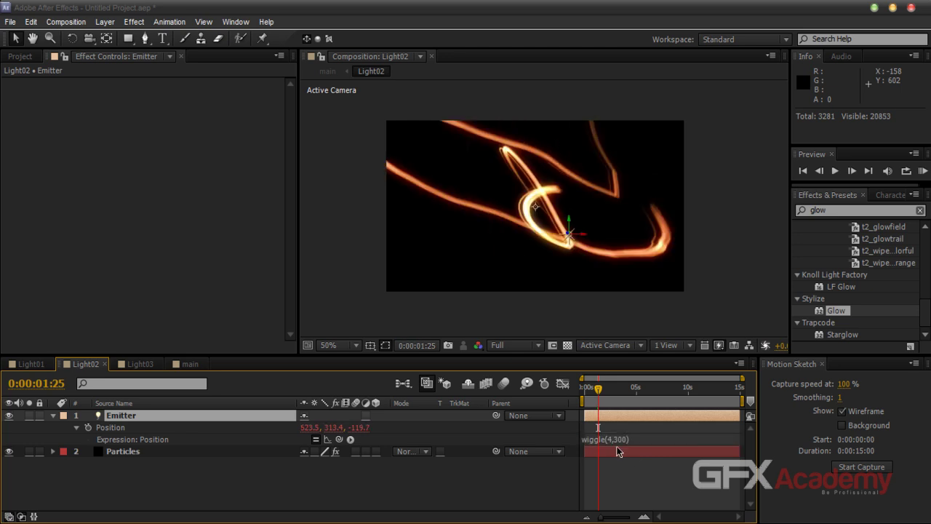
Set the Emitter light's Position expression in Light02 to wiggle(3.2,300)
{"action": "left_click", "coordinate": [613, 439]}
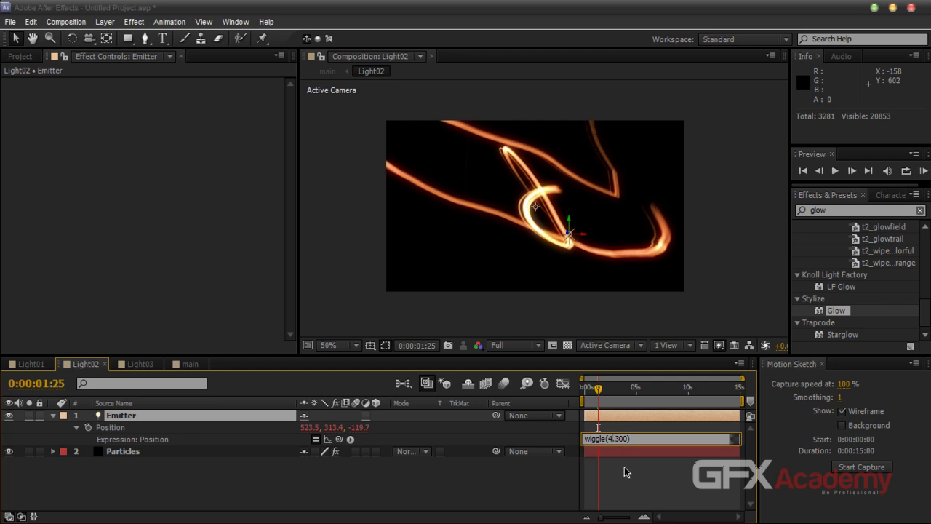
{"action": "key", "text": "BackSpace"}
{"action": "type", "text": "3.2"}
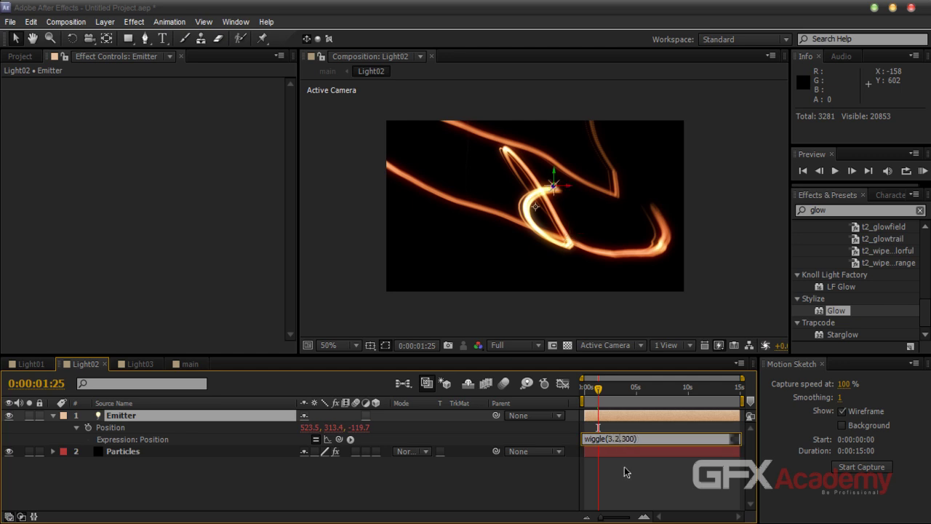
{"action": "key", "text": "KP_Enter"}
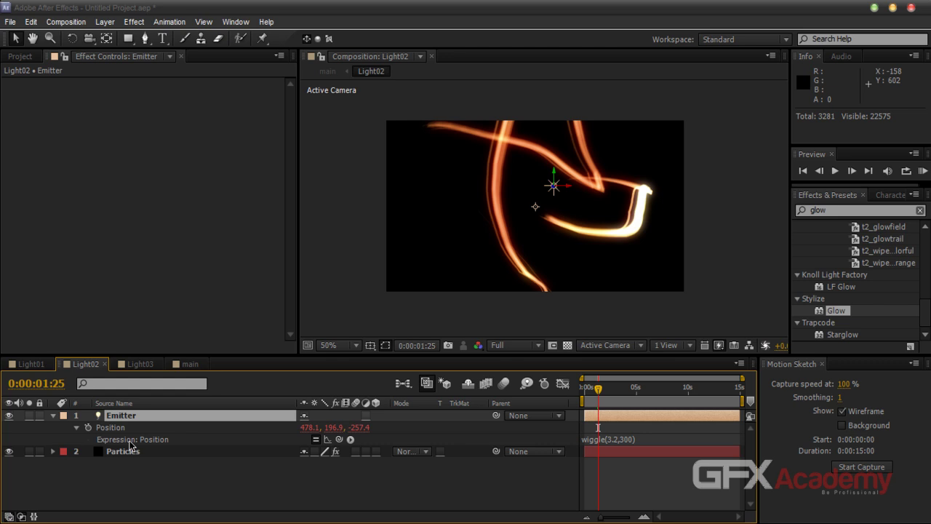
In the Light03 composition, reveal the Emitter light's Position expression and change it to wiggle(4,250)
{"action": "left_click", "coordinate": [138, 363]}
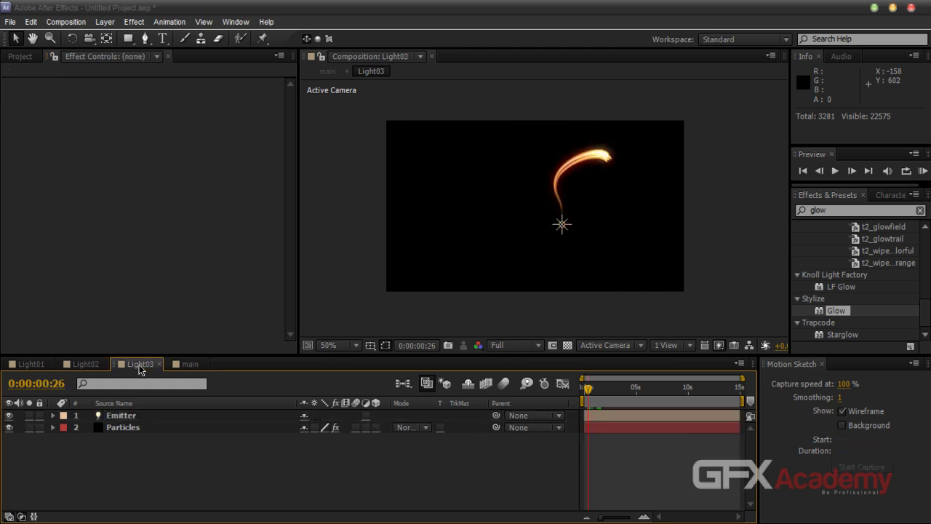
{"action": "left_click", "coordinate": [207, 418]}
{"action": "key", "text": "e"}
{"action": "key", "text": "e"}
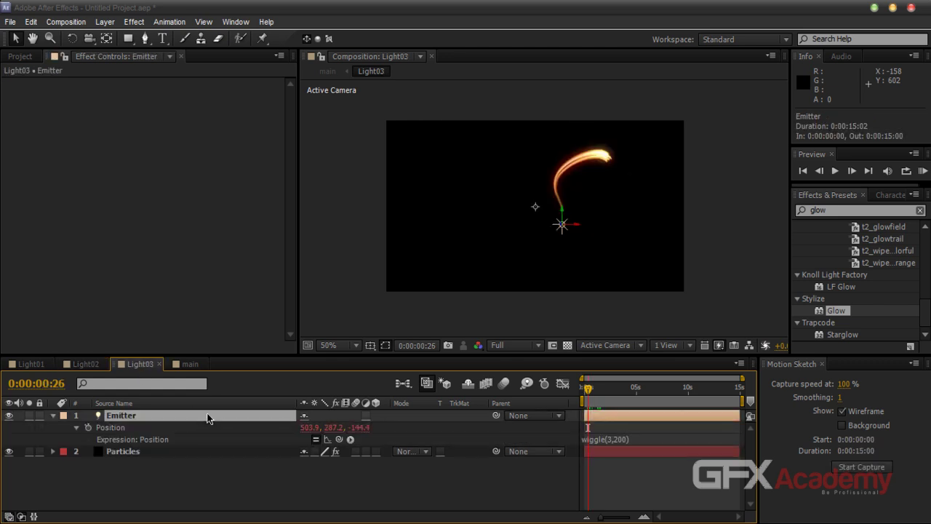
{"action": "left_click", "coordinate": [620, 440]}
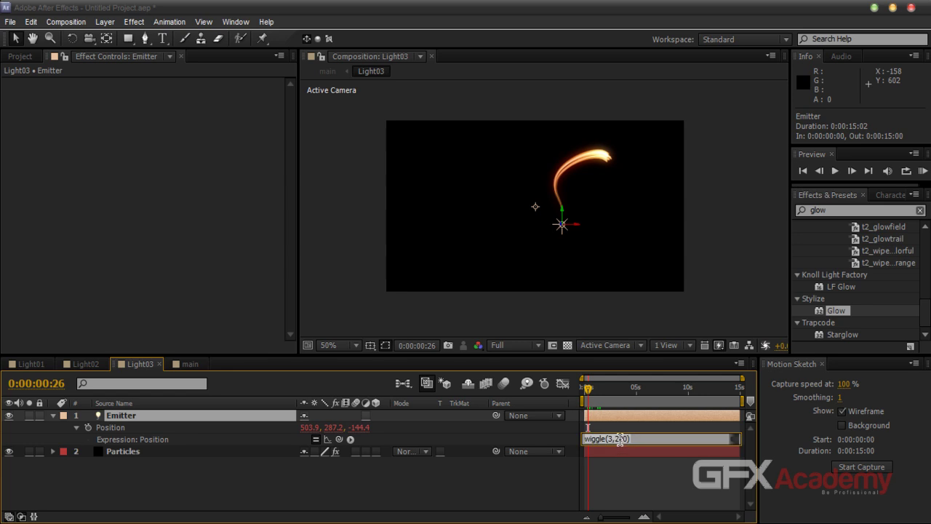
{"action": "left_click", "coordinate": [621, 439]}
{"action": "key", "text": "BackSpace"}
{"action": "type", "text": "5"}
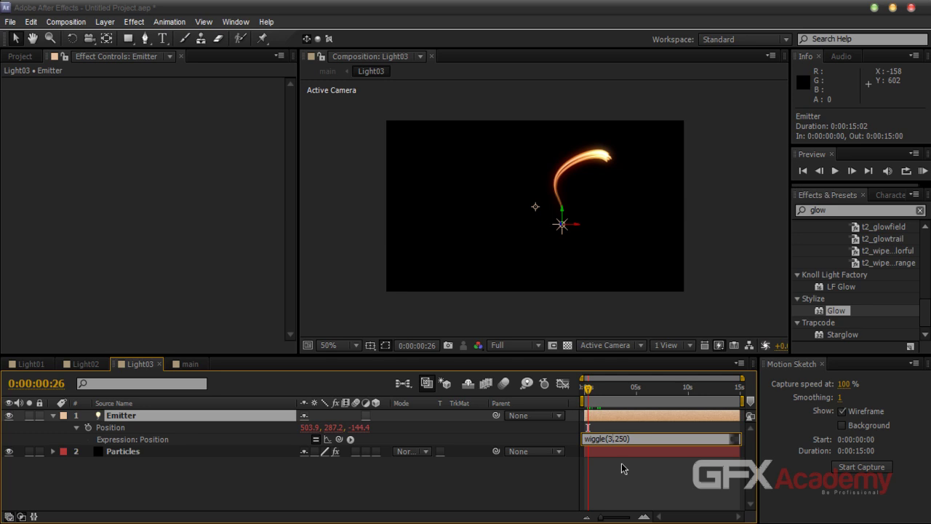
{"action": "key", "text": "BackSpace"}
{"action": "type", "text": "4"}
{"action": "key", "text": "KP_Enter"}
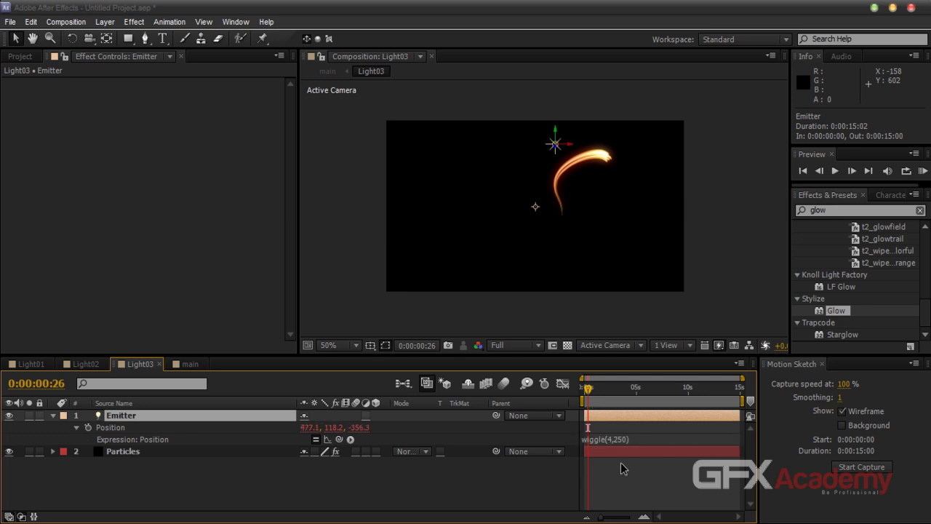
Reveal the keyframes of Light03's Particles layer and set Particles/sec to 2500 at 0:00:01:47, one frame before the zero keyframe
{"action": "left_click", "coordinate": [188, 451]}
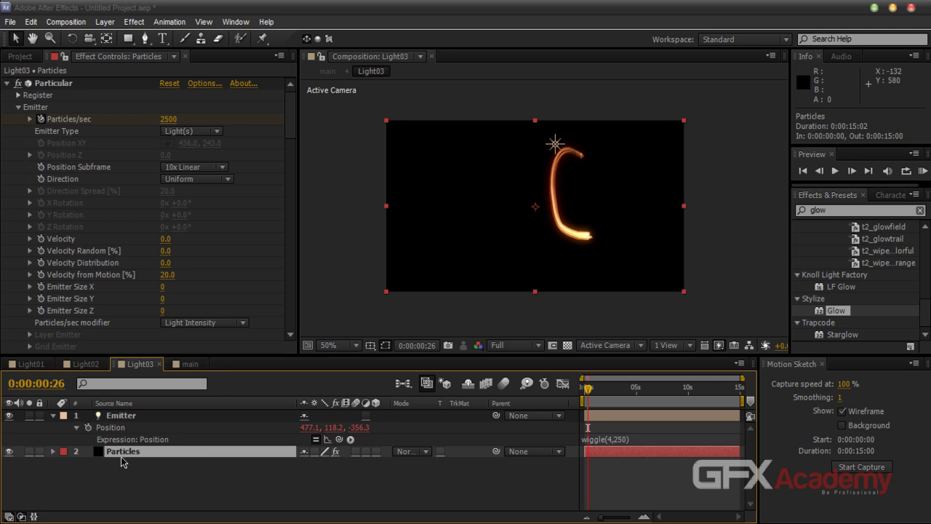
{"action": "key", "text": "u"}
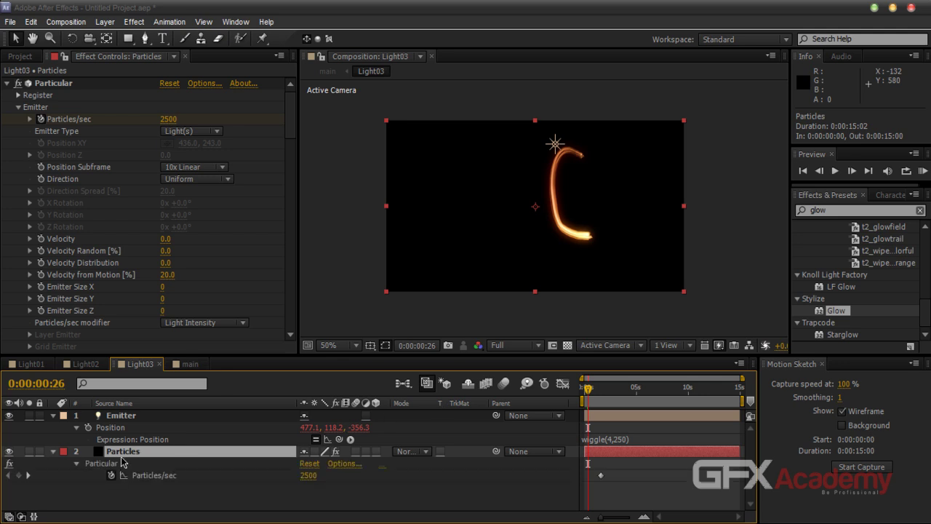
{"action": "left_click", "coordinate": [28, 475]}
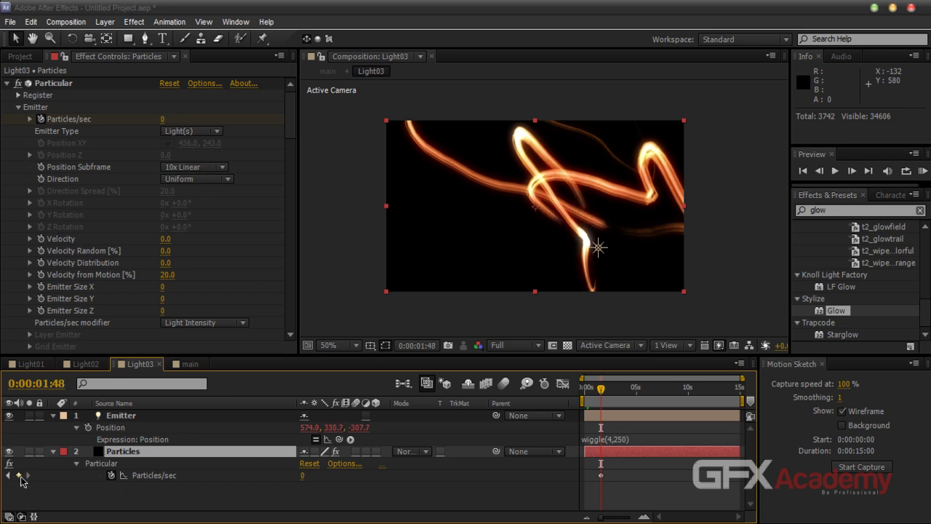
{"action": "left_click", "coordinate": [169, 119]}
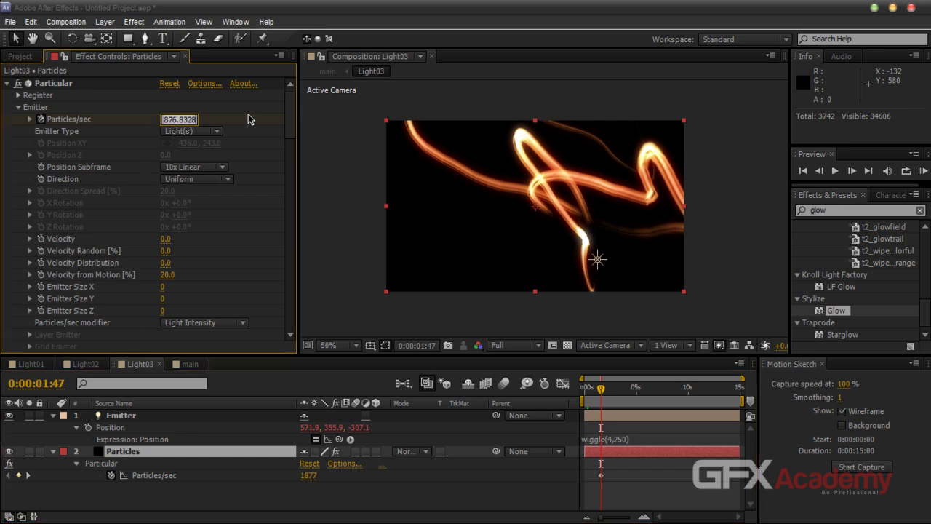
{"action": "type", "text": "2500"}
{"action": "left_click", "coordinate": [247, 119]}
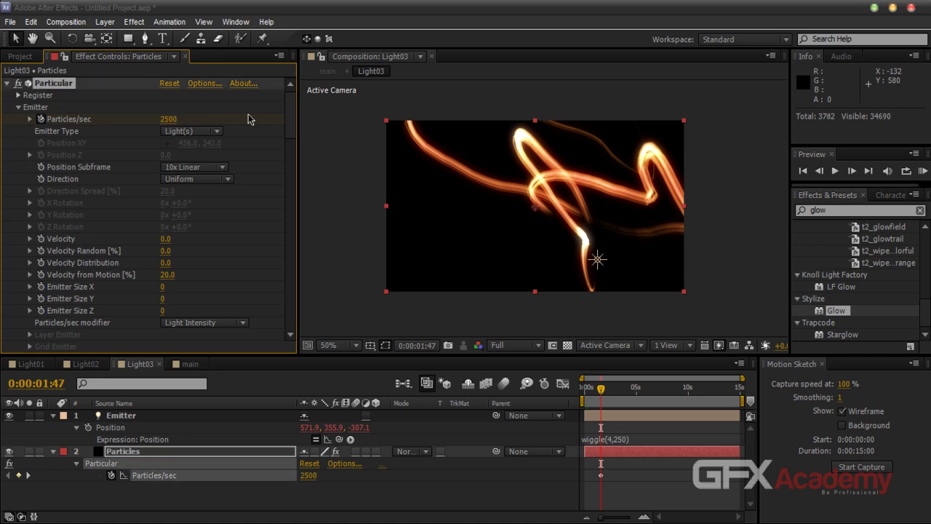
Preview the main composition from 0:00:00:00 in an enlarged viewer at 100%, then restore the layout and 50% magnification
{"action": "left_click", "coordinate": [187, 364]}
{"action": "left_click_drag", "start_coordinate": [619, 390], "coordinate": [582, 396]}
{"action": "left_click", "coordinate": [522, 468]}
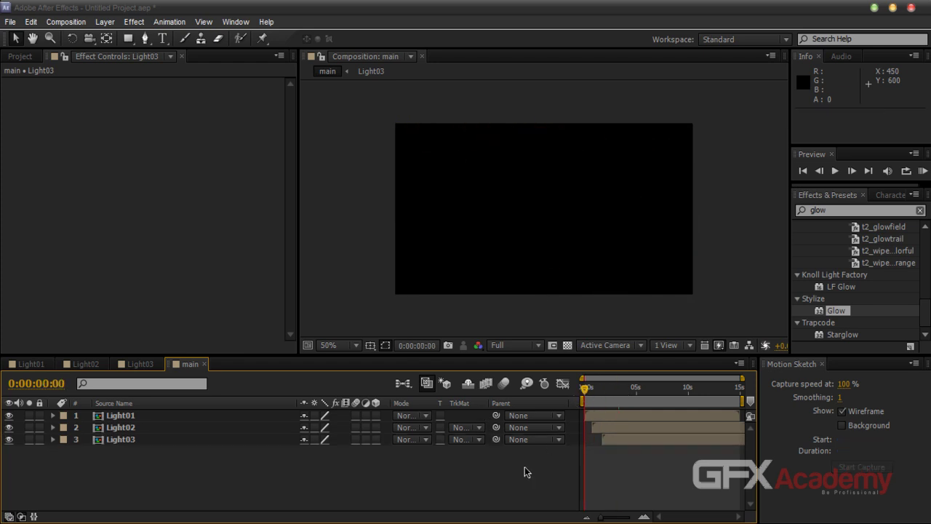
{"action": "left_click", "coordinate": [388, 311]}
{"action": "key", "text": "grave"}
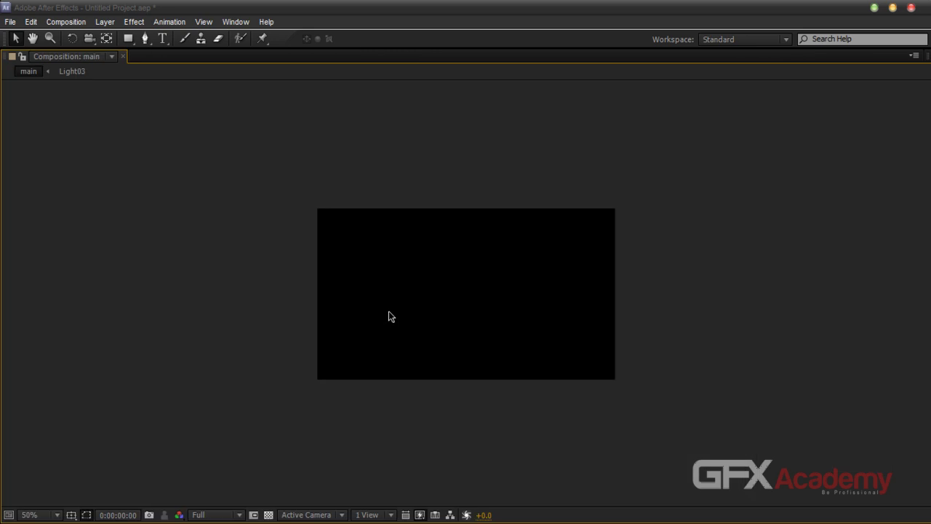
{"action": "key", "text": "slash"}
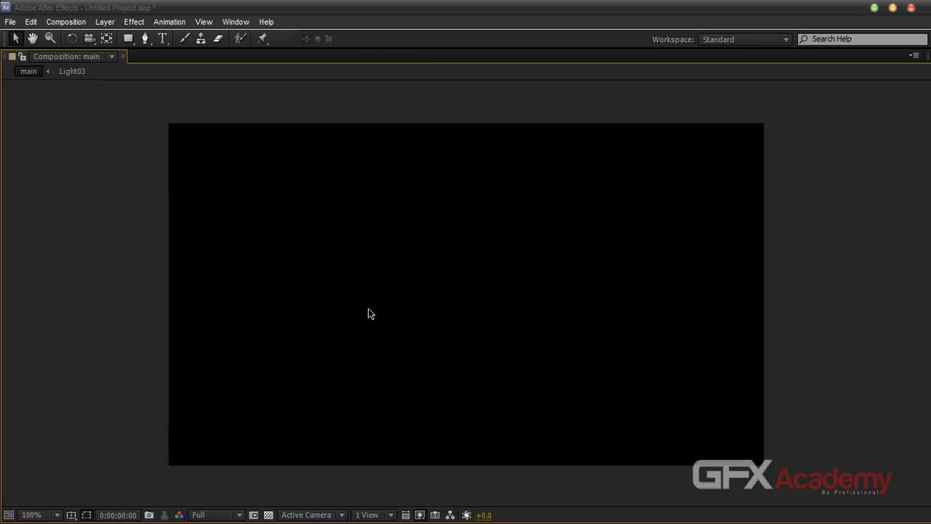
{"action": "key", "text": "space"}
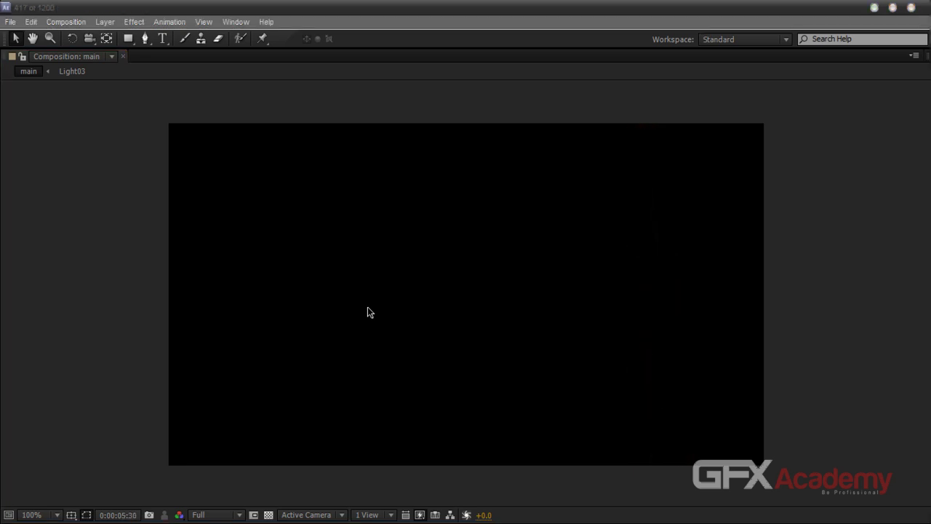
{"action": "left_click", "coordinate": [808, 313]}
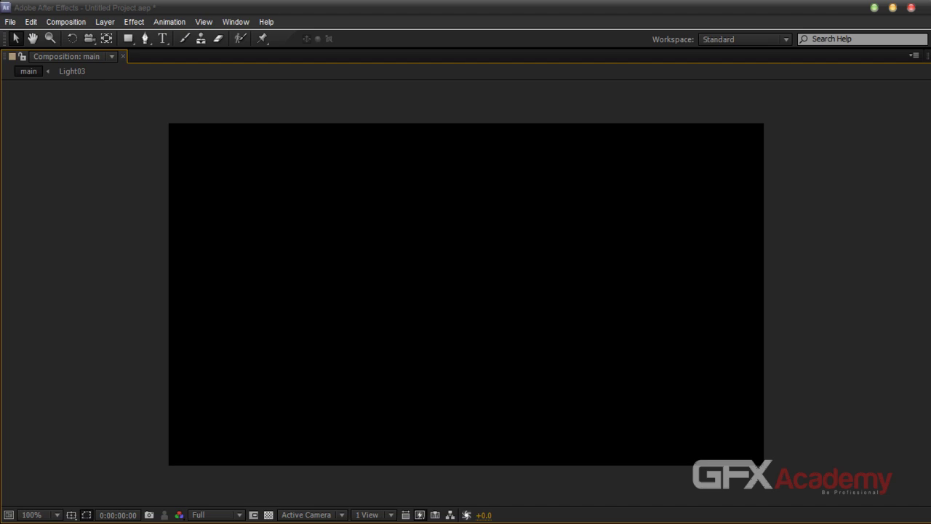
{"action": "left_click", "coordinate": [843, 266]}
{"action": "key", "text": "grave"}
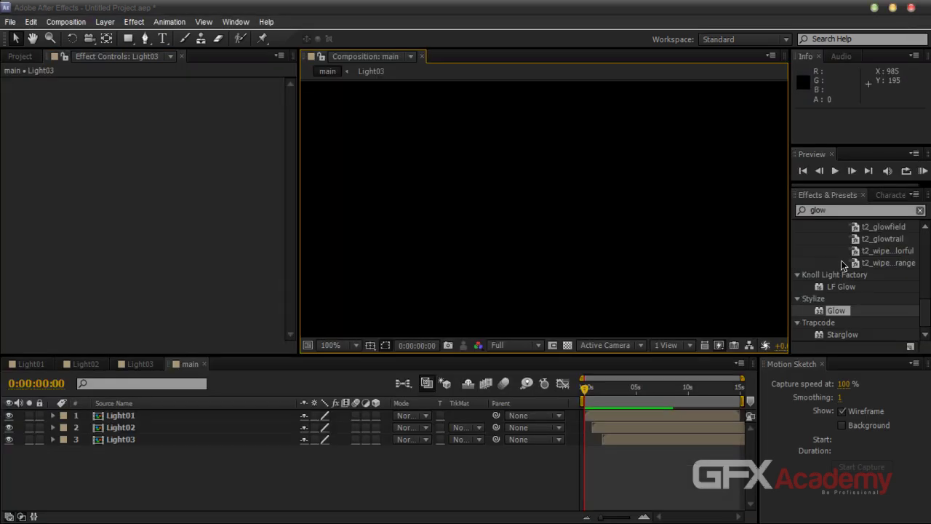
{"action": "key", "text": "comma"}
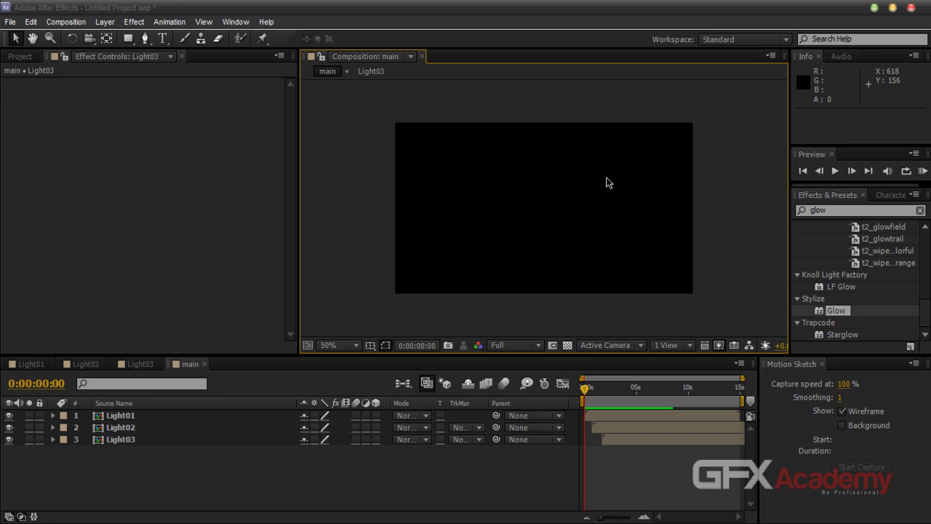
Create a new black solid named Shoting in the main composition at 872 x 486 px
{"action": "left_click", "coordinate": [419, 473]}
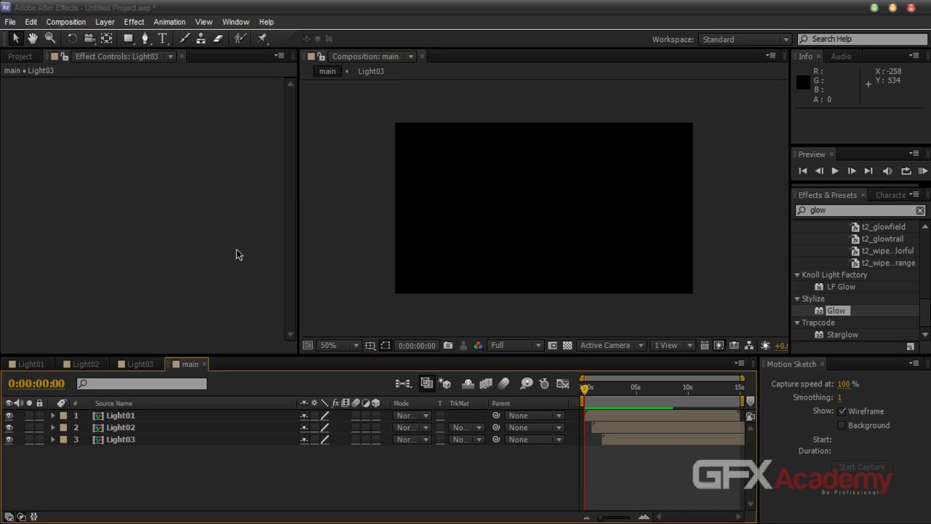
{"action": "left_click", "coordinate": [104, 22]}
{"action": "mouse_move", "coordinate": [116, 36]}
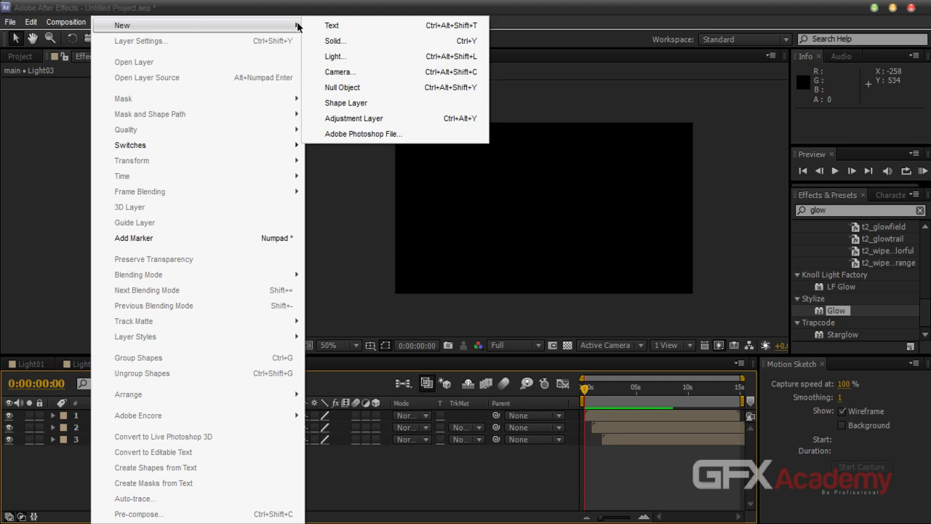
{"action": "left_click", "coordinate": [335, 41]}
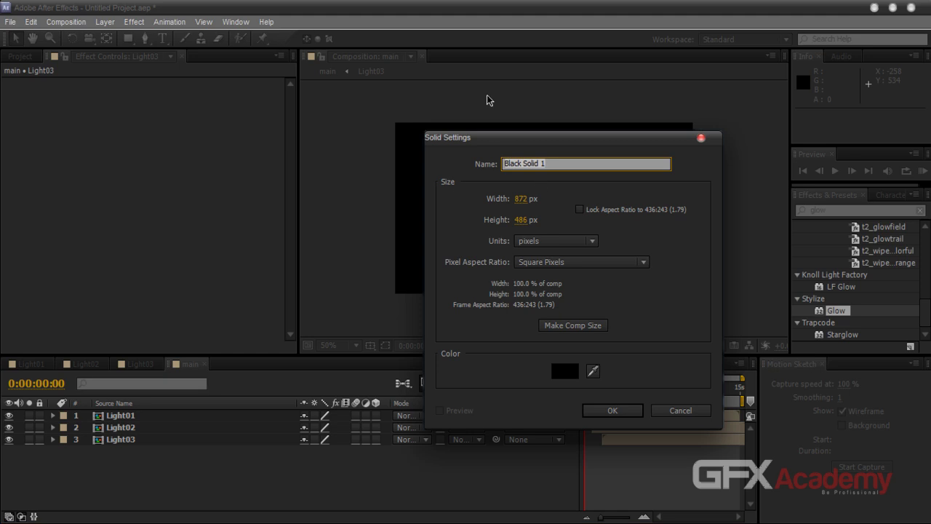
{"action": "type", "text": "Shoting"}
{"action": "key", "text": "Return"}
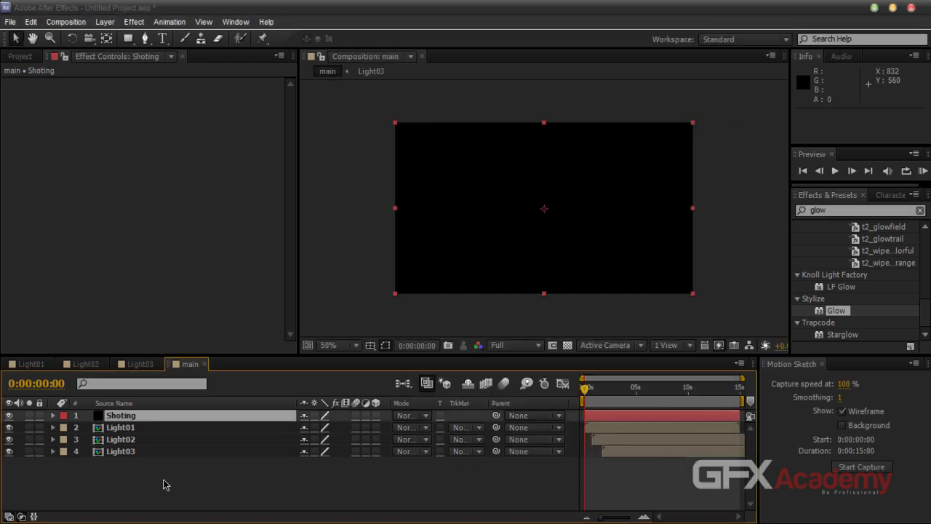
Close the Motion Sketch panel and shift Light01, Light02 and Light03 together 40 frames later in main
{"action": "left_click_drag", "start_coordinate": [167, 485], "coordinate": [121, 428]}
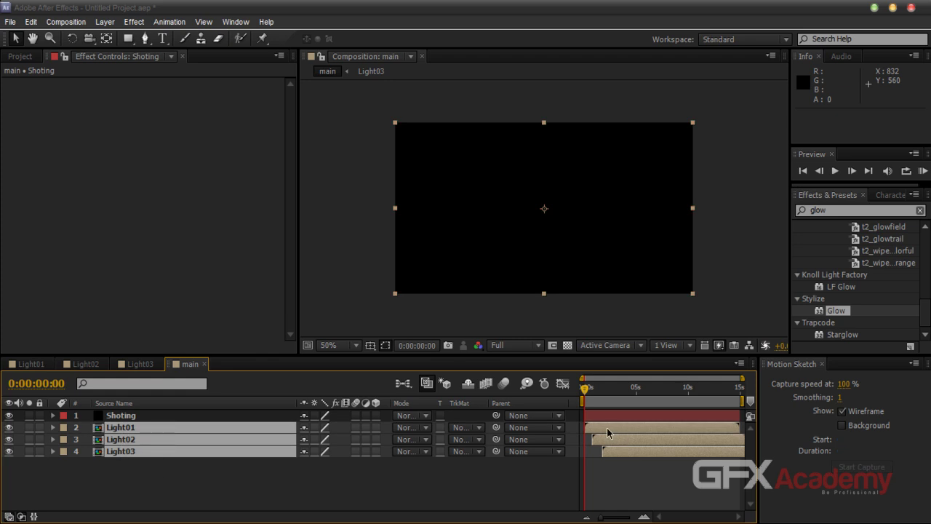
{"action": "left_click", "coordinate": [824, 365]}
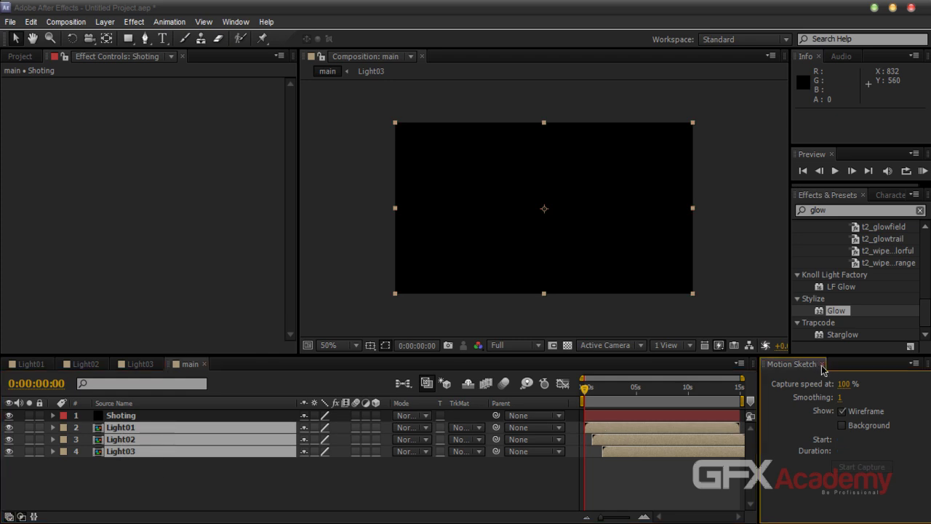
{"action": "left_click", "coordinate": [823, 365]}
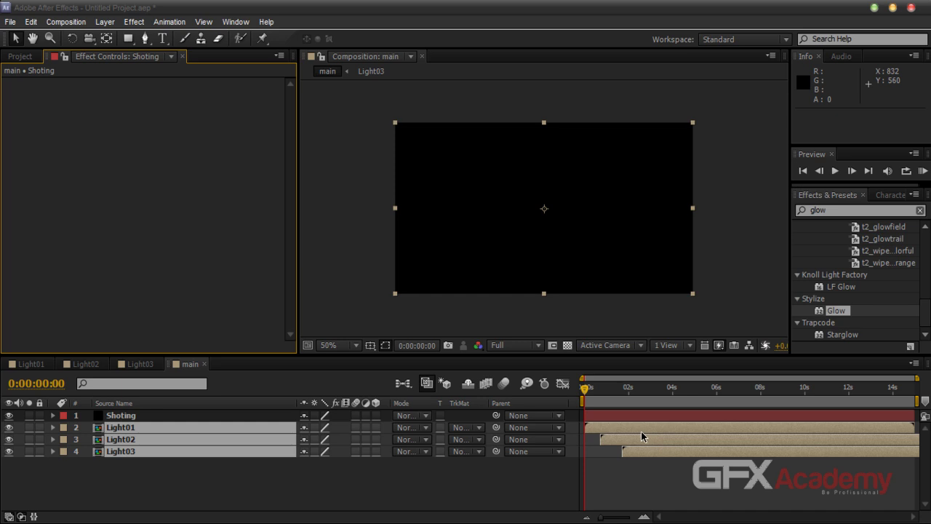
{"action": "left_click_drag", "start_coordinate": [641, 435], "coordinate": [651, 427]}
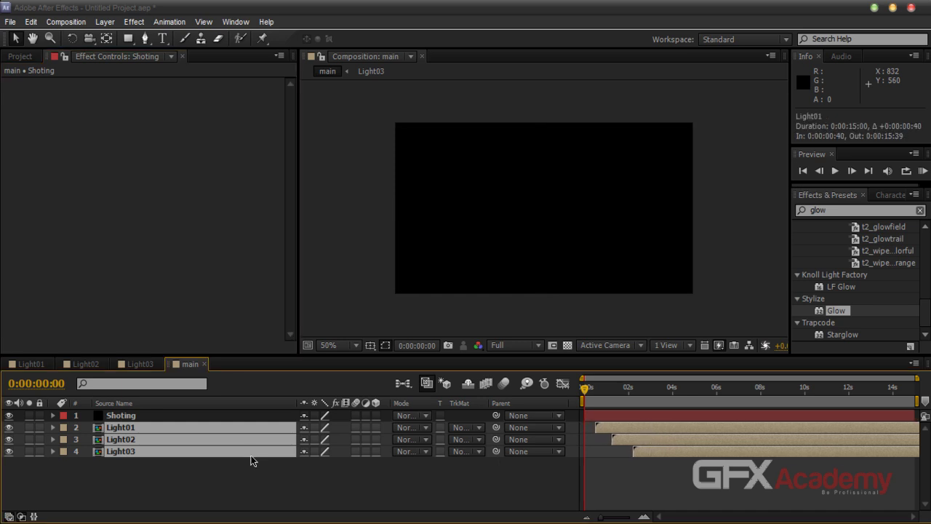
Find the Trapcode Particular effect and apply it to the Shoting solid
{"action": "left_click", "coordinate": [224, 418]}
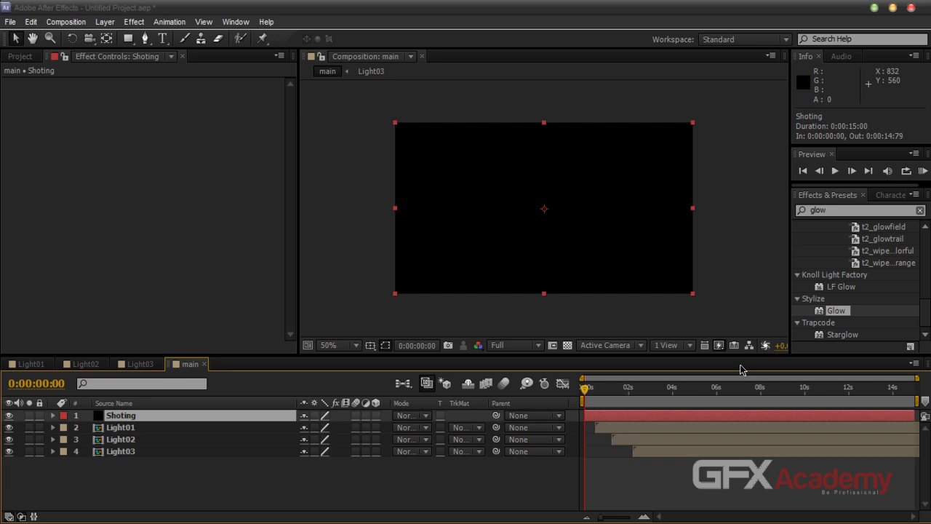
{"action": "double_click", "coordinate": [818, 210]}
{"action": "type", "text": "par"}
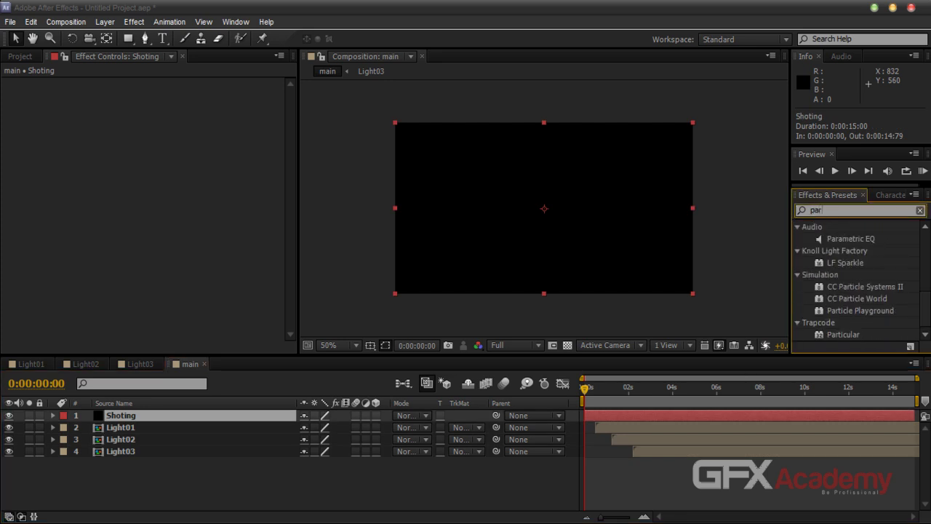
{"action": "type", "text": "ticu"}
{"action": "left_click_drag", "start_coordinate": [840, 321], "coordinate": [267, 419]}
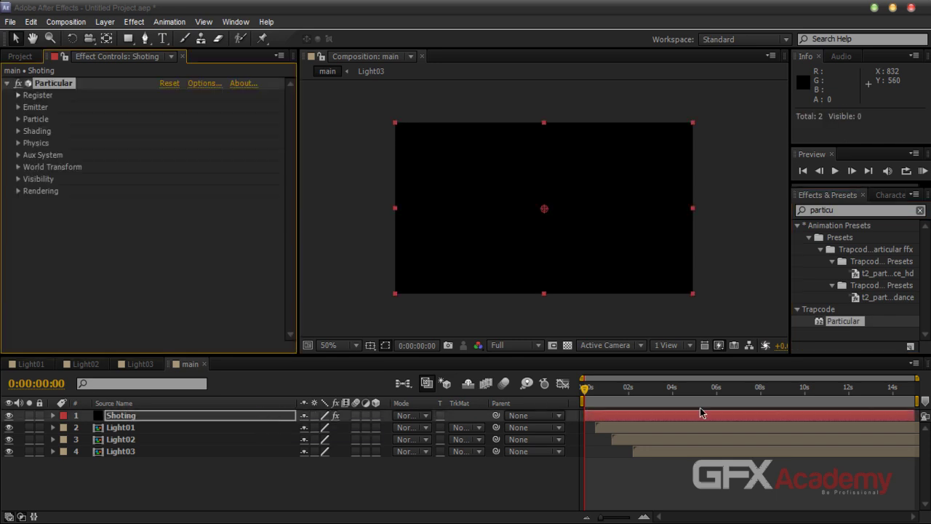
Solo the Shoting layer and check its default particle emission up to 0:00:00:69
{"action": "left_click", "coordinate": [29, 415]}
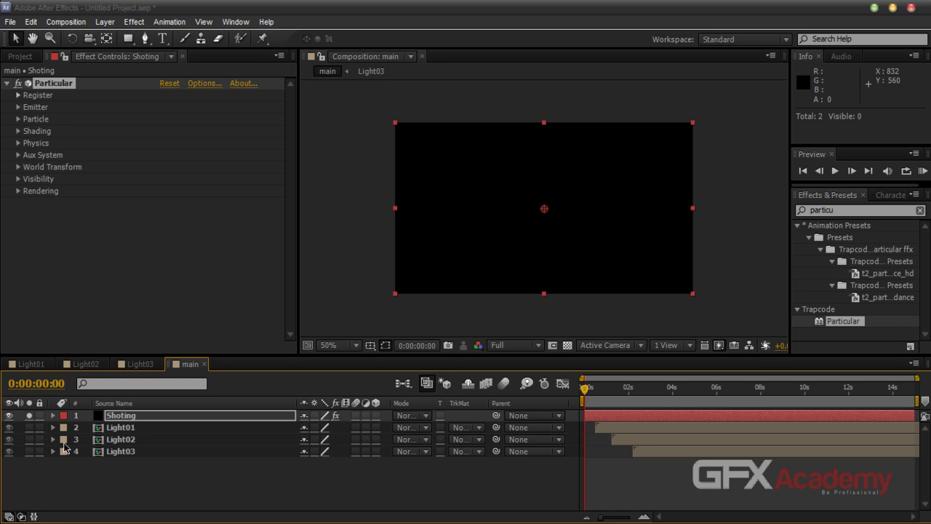
{"action": "left_click_drag", "start_coordinate": [584, 388], "coordinate": [630, 389]}
{"action": "left_click_drag", "start_coordinate": [583, 397], "coordinate": [602, 395]}
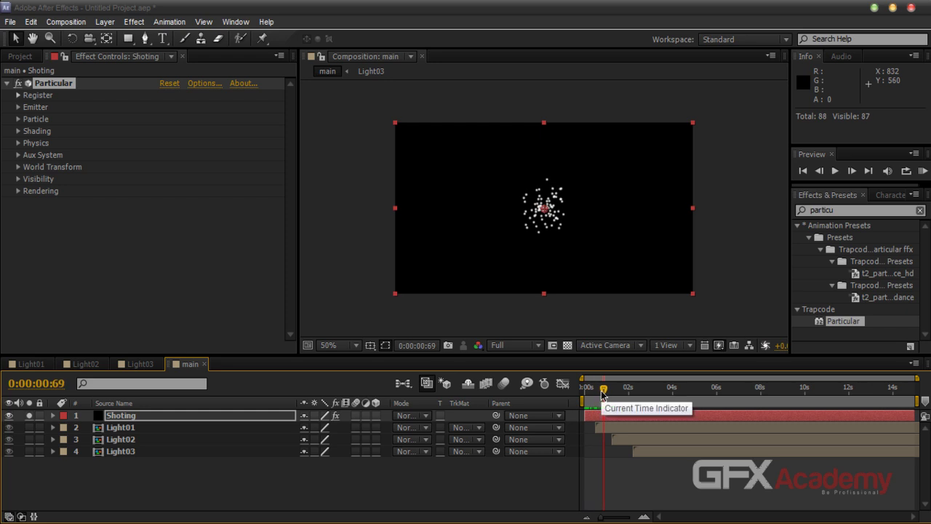
Set the Particular emitter's Particles/sec to 4000 on the Shoting layer
{"action": "left_click", "coordinate": [18, 107]}
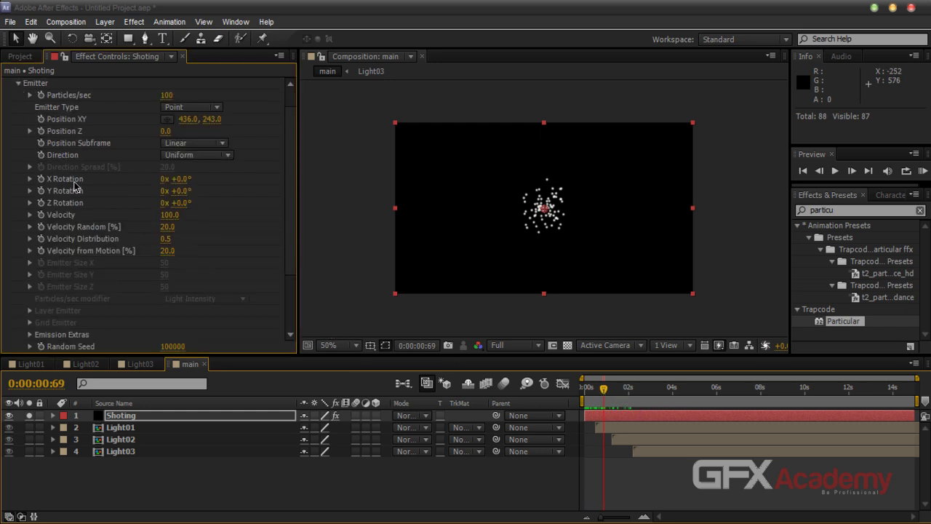
{"action": "left_click", "coordinate": [165, 98]}
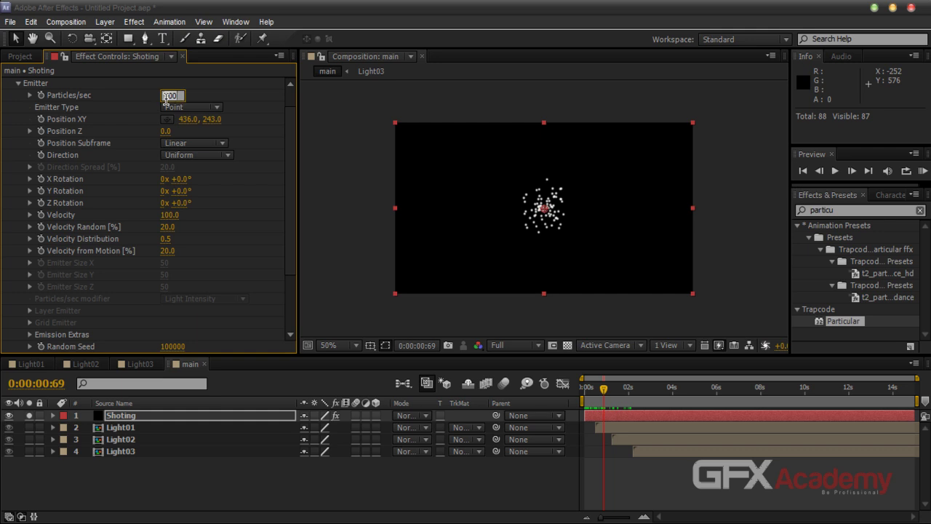
{"action": "type", "text": "4000"}
{"action": "key", "text": "Return"}
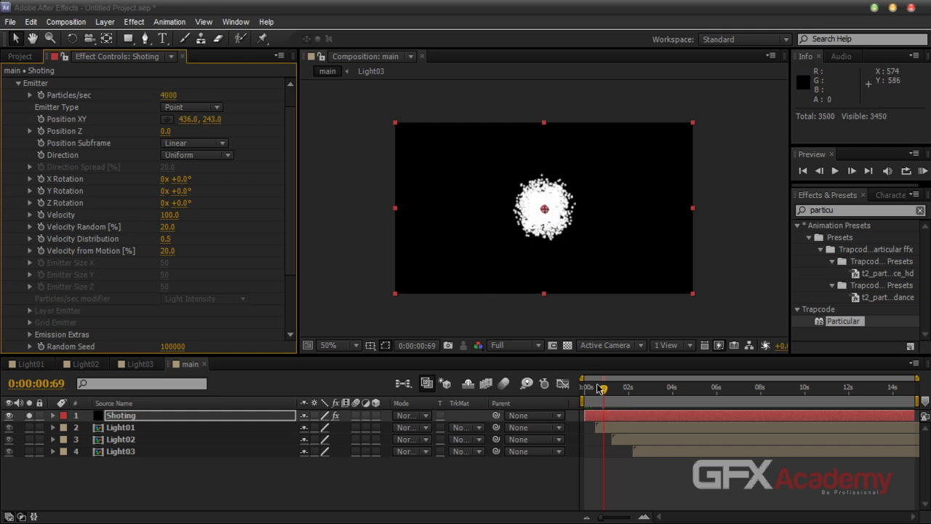
Keyframe Particles/sec at 4000 at 0:00:00:00
{"action": "left_click_drag", "start_coordinate": [604, 390], "coordinate": [583, 392]}
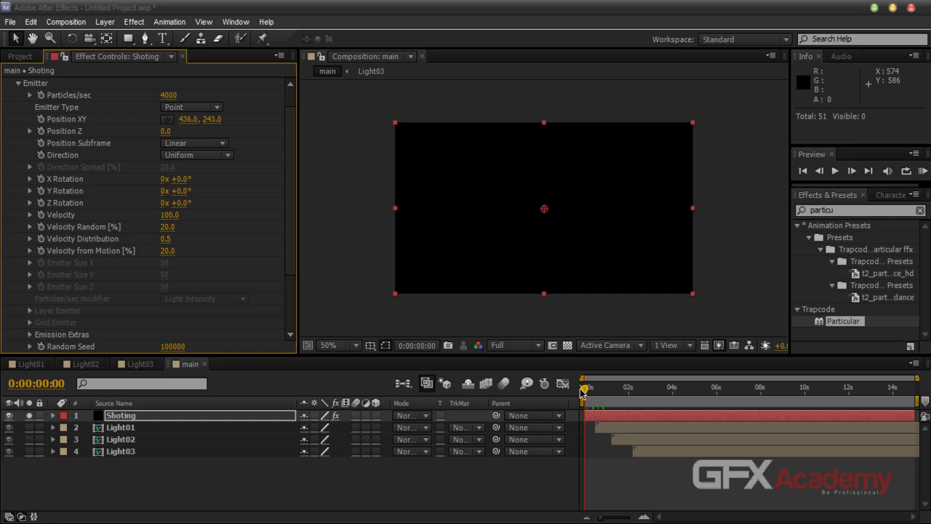
{"action": "left_click_drag", "start_coordinate": [583, 392], "coordinate": [583, 393]}
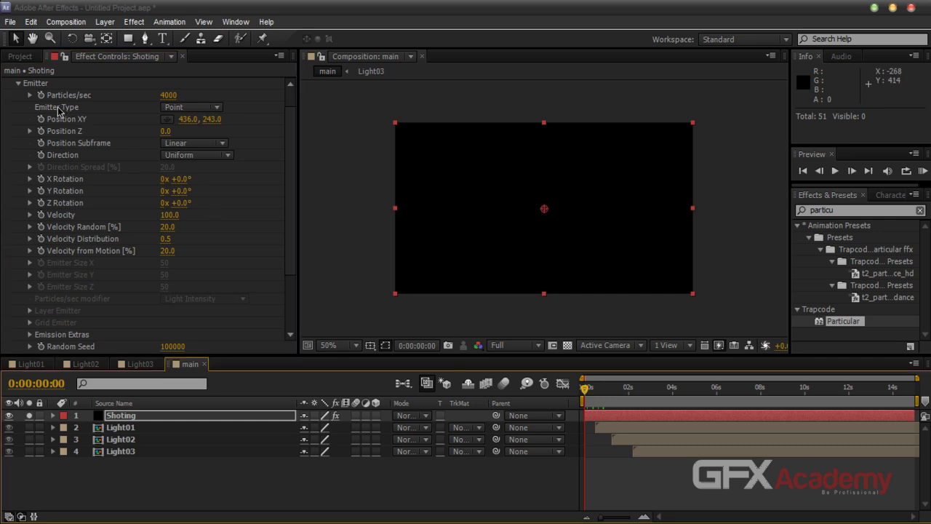
{"action": "left_click", "coordinate": [45, 95]}
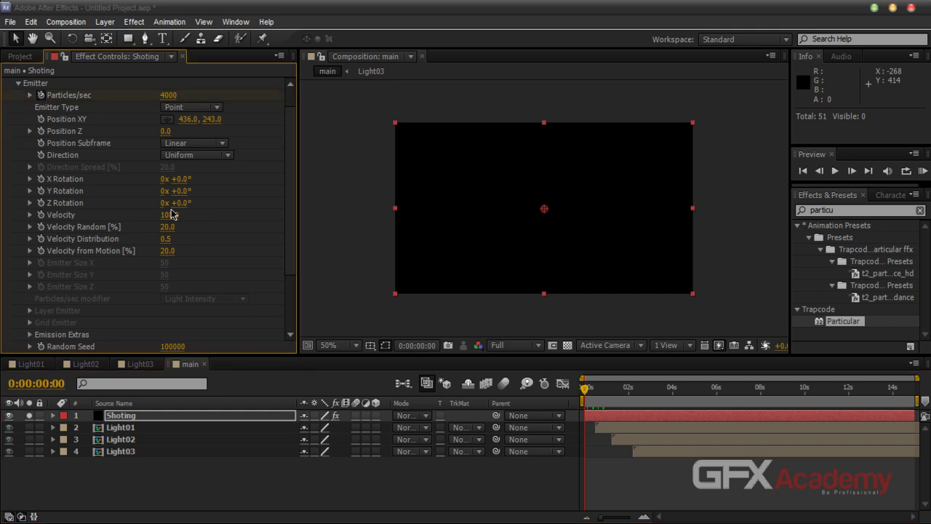
Add a Particles/sec keyframe of 0 at 0:00:00:03 and scrub back to the start to check the burst
{"action": "key", "text": "Page_Down"}
{"action": "key", "text": "Page_Down"}
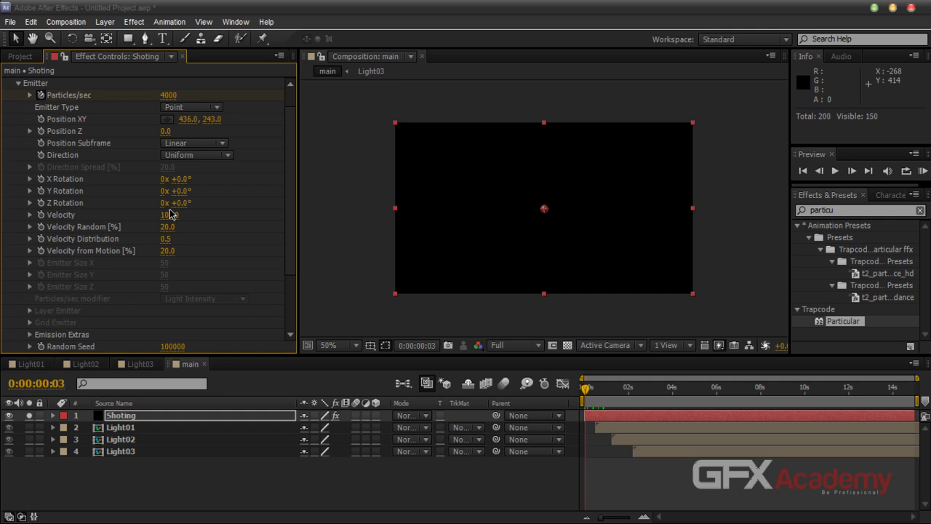
{"action": "left_click", "coordinate": [165, 95]}
{"action": "type", "text": "0"}
{"action": "key", "text": "Return"}
{"action": "left_click", "coordinate": [547, 486]}
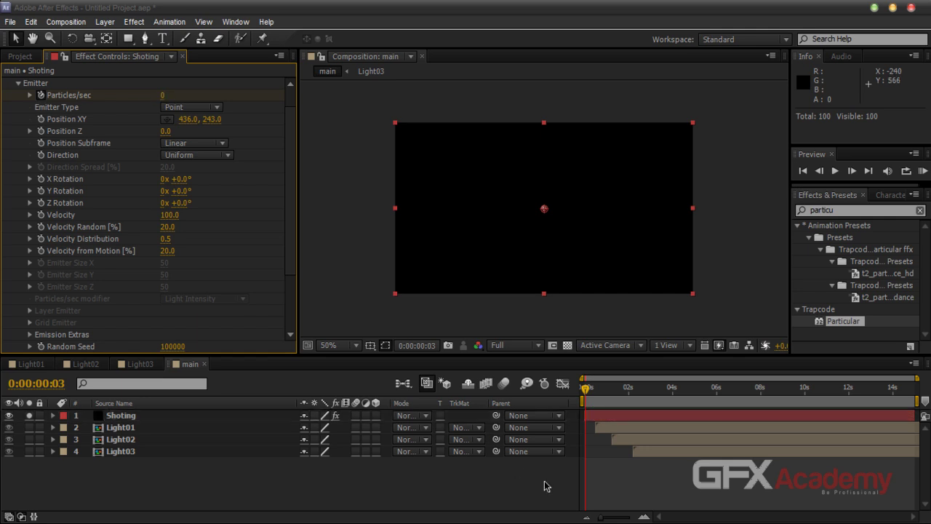
{"action": "mouse_move", "coordinate": [586, 389]}
{"action": "left_mouse_down"}
{"action": "mouse_move", "coordinate": [573, 397]}
{"action": "mouse_move", "coordinate": [671, 393]}
{"action": "mouse_move", "coordinate": [580, 398]}
{"action": "left_mouse_up"}
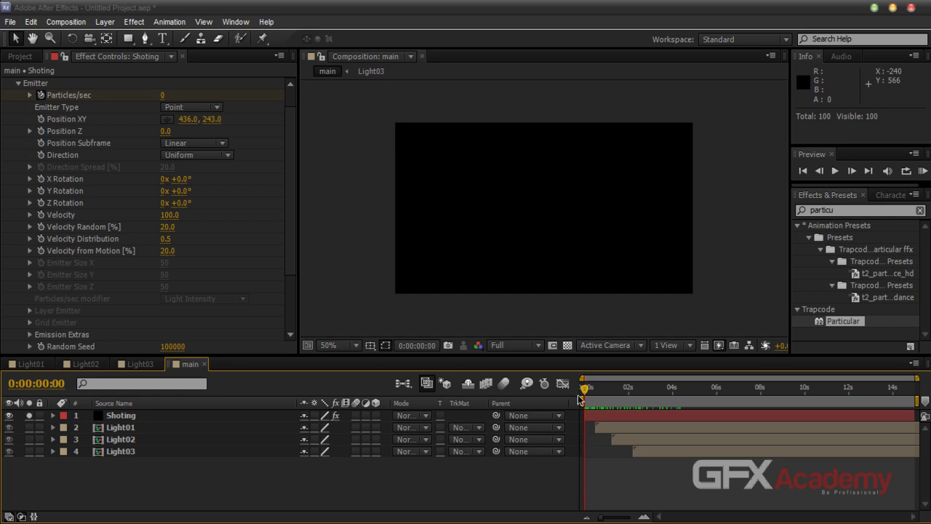
Reveal the Shoting layer's keyframes in the timeline and move the second Particles/sec keyframe slightly later
{"action": "left_click", "coordinate": [203, 417]}
{"action": "key", "text": "u"}
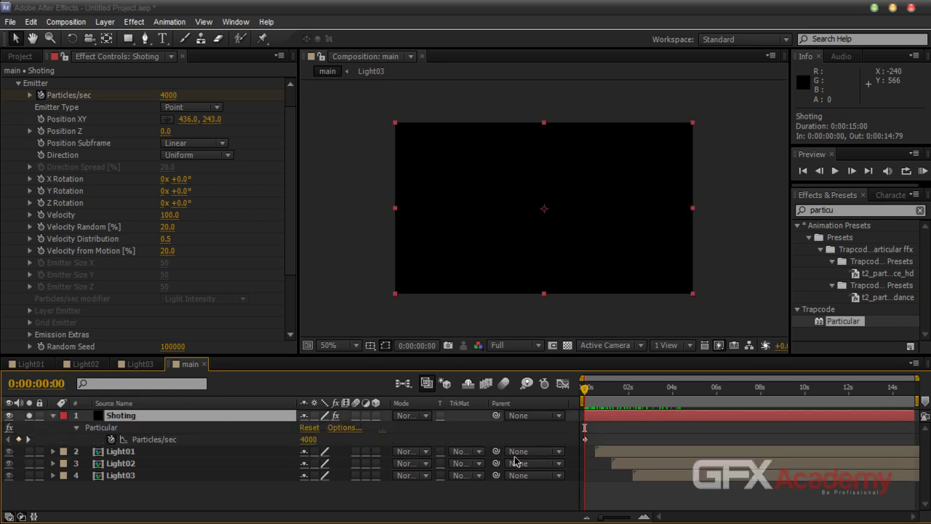
{"action": "left_click", "coordinate": [585, 439]}
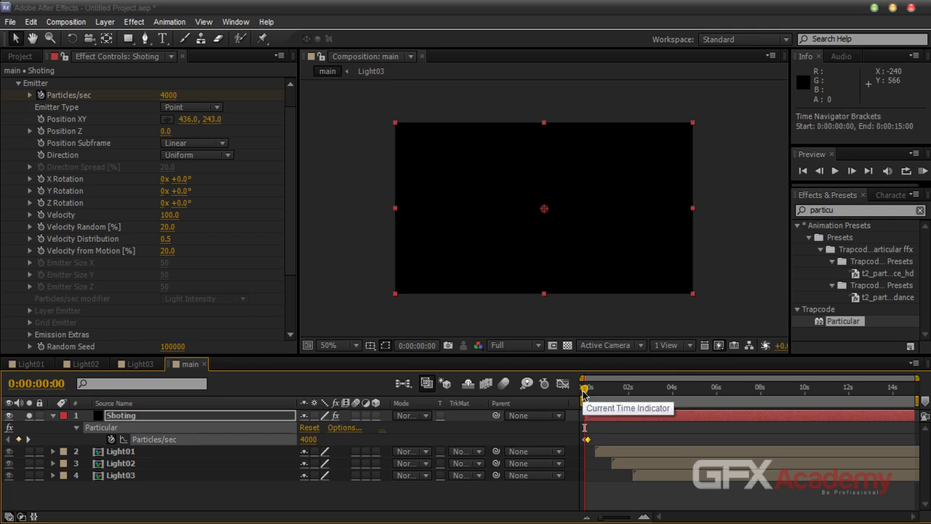
Check the particle burst up to 0:00:00:32 and raise the emitter's Position Z to about 2070
{"action": "mouse_move", "coordinate": [584, 394]}
{"action": "left_mouse_down"}
{"action": "mouse_move", "coordinate": [637, 397]}
{"action": "mouse_move", "coordinate": [582, 401]}
{"action": "mouse_move", "coordinate": [593, 401]}
{"action": "left_mouse_up"}
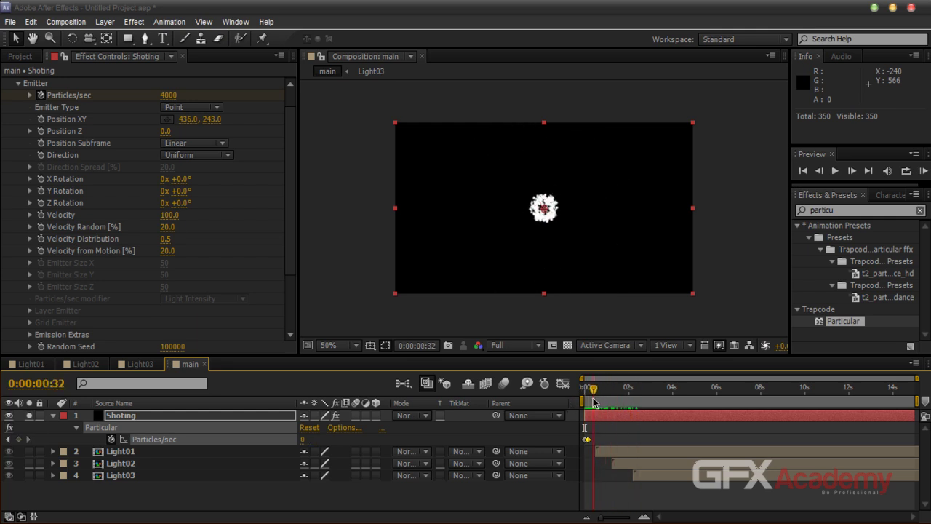
{"action": "left_click_drag", "start_coordinate": [166, 132], "coordinate": [312, 142]}
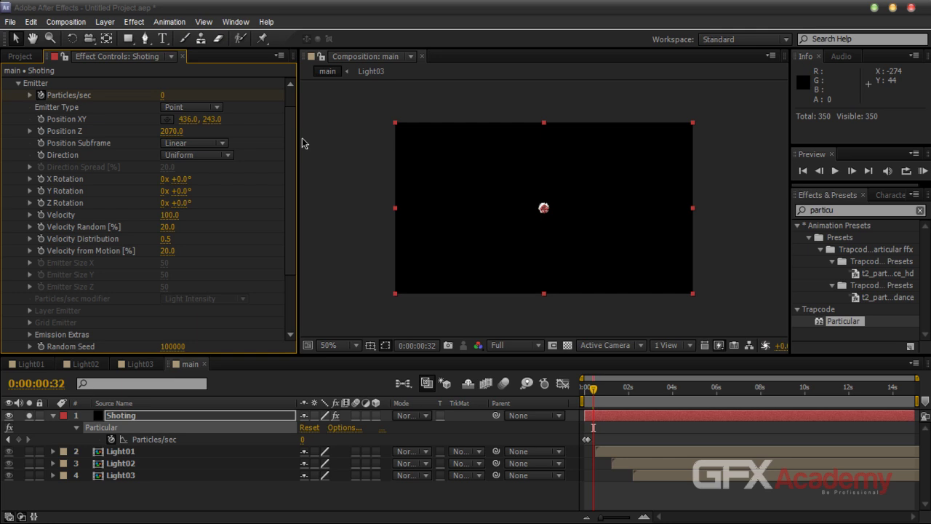